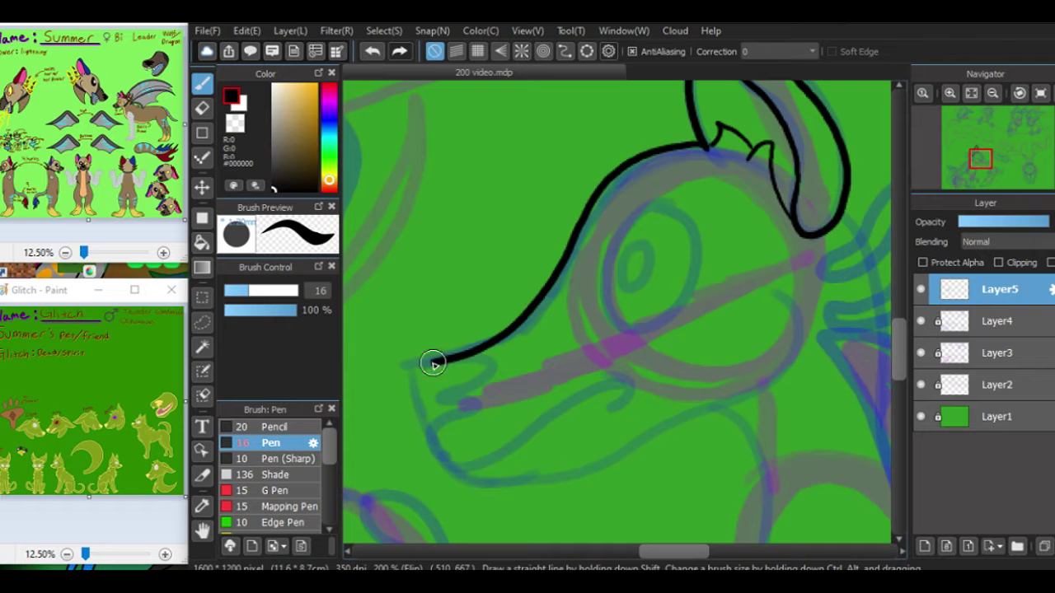
Step: Ink the muzzle, mouth line, fang, lower jaw and eye outline in black over the head sketch
scroll(647, 524, "down", 1)
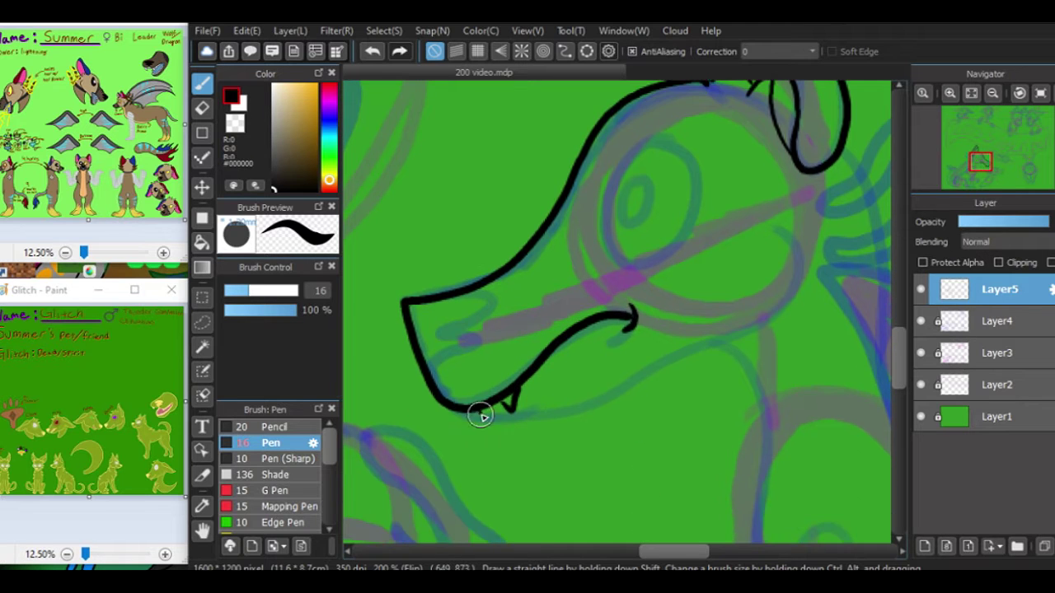
scroll(794, 234, "up", 2)
mouse_move(686, 224)
left_mouse_down()
mouse_move(608, 309)
mouse_move(696, 235)
mouse_move(664, 405)
mouse_move(696, 234)
left_mouse_up()
key("ctrl+z")
scroll(765, 424, "down", 2)
scroll(616, 312, "left", 2)
Step: Outline the nose at the tip of the muzzle and fill it solid black
left_click_drag(611, 284, 636, 299)
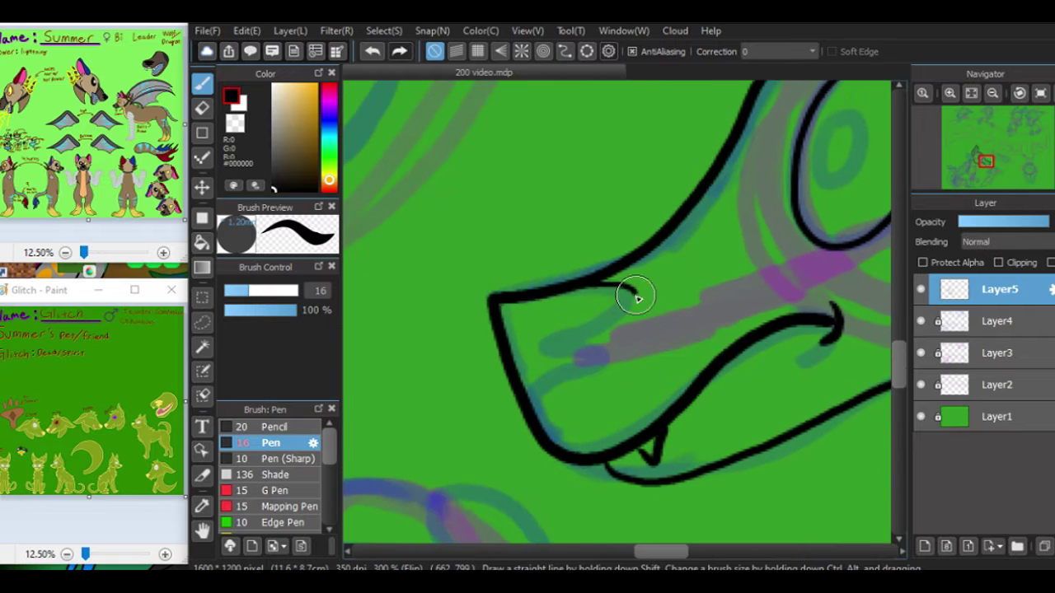
scroll(469, 311, "up", 1)
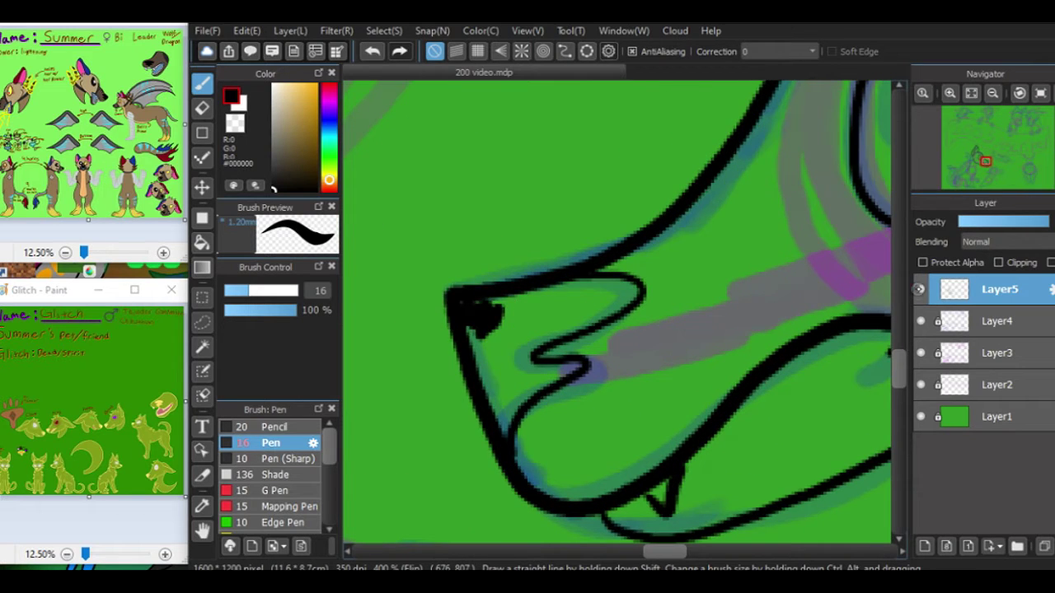
mouse_move(480, 312)
left_mouse_down()
mouse_move(508, 423)
mouse_move(565, 378)
mouse_move(529, 386)
mouse_move(529, 349)
mouse_move(513, 354)
mouse_move(492, 323)
mouse_move(568, 293)
mouse_move(543, 338)
left_mouse_up()
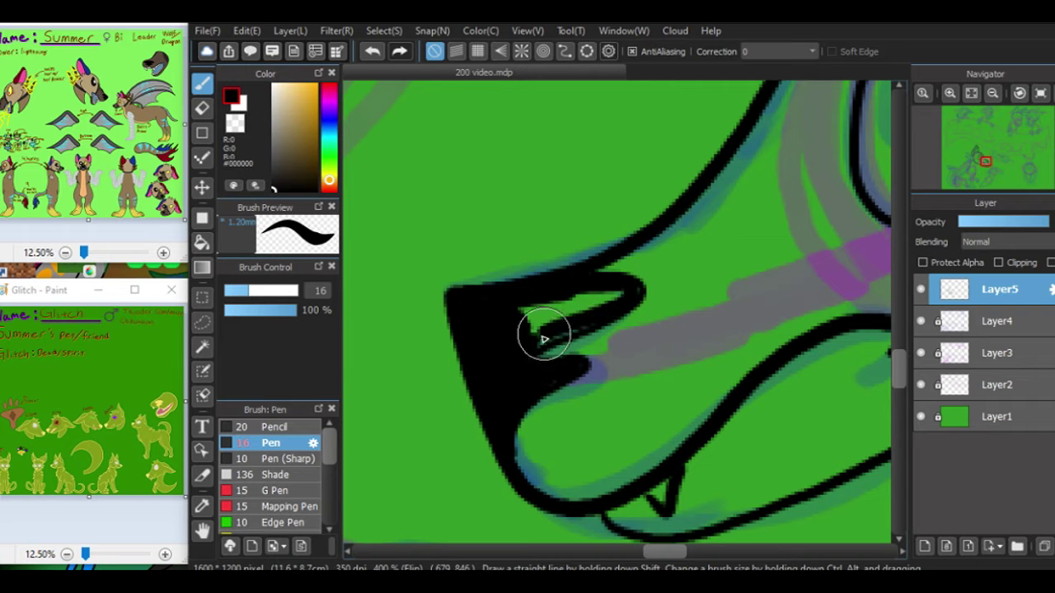
left_click_drag(627, 298, 519, 313)
scroll(518, 313, "down", 2)
mouse_move(576, 346)
left_mouse_down()
mouse_move(627, 272)
mouse_move(665, 304)
left_mouse_up()
Step: Ink the neck and chest line curving down from the jaw, redrawing it until it follows the sketch
mouse_move(546, 136)
left_mouse_down()
mouse_move(572, 282)
mouse_move(590, 188)
mouse_move(613, 420)
left_mouse_up()
key("ctrl+z")
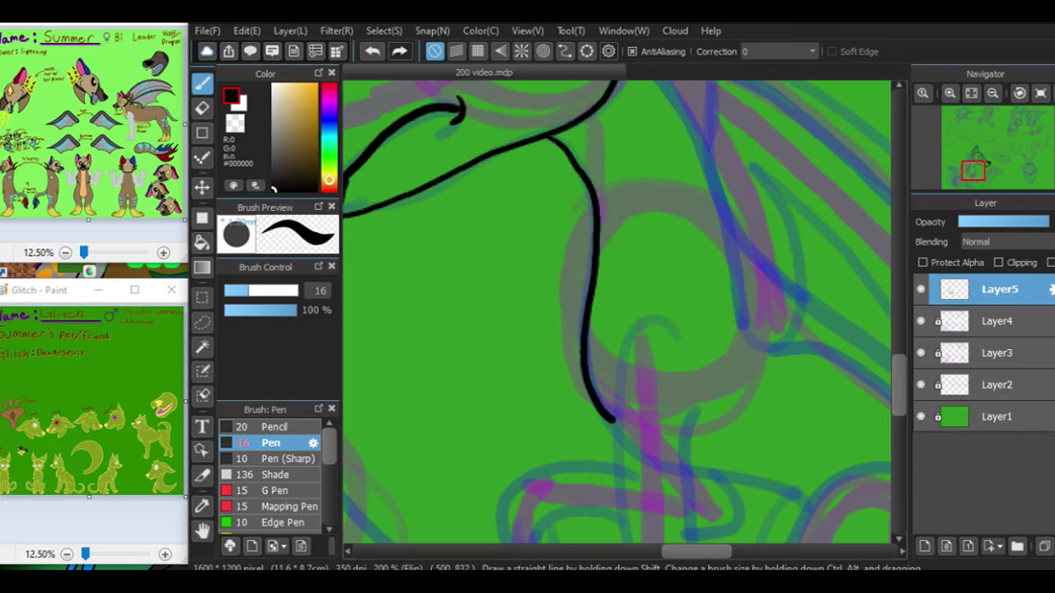
key("ctrl+z")
mouse_move(550, 138)
left_mouse_down()
mouse_move(588, 303)
mouse_move(619, 412)
left_mouse_up()
Step: Ink the front leg in black from the rounded shoulder down to the clawed paw
scroll(876, 357, "down", 3)
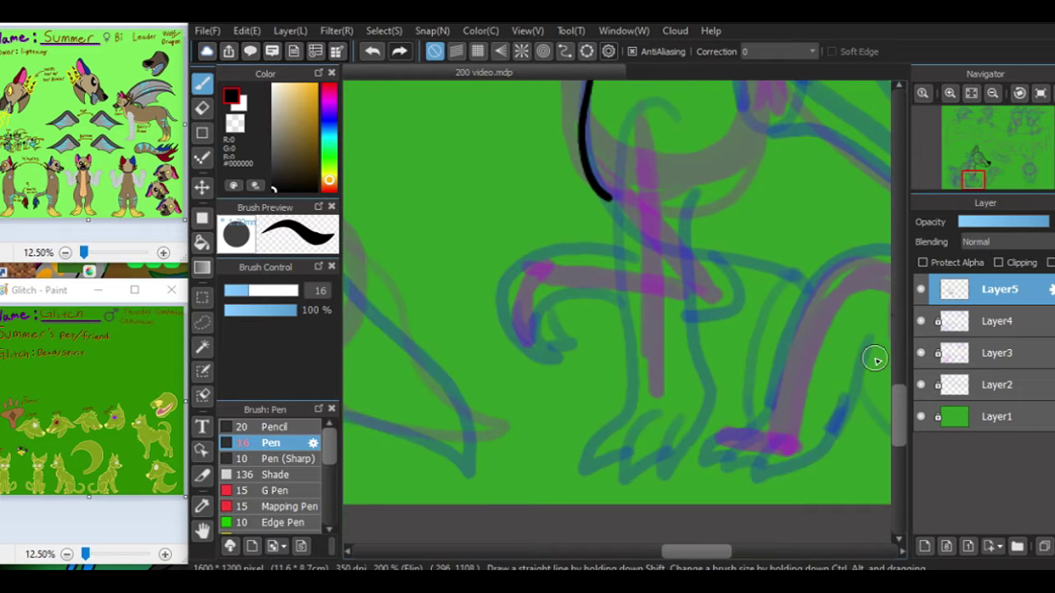
left_click_drag(677, 119, 635, 334)
mouse_move(604, 465)
left_mouse_down()
mouse_move(626, 447)
mouse_move(586, 475)
mouse_move(667, 444)
mouse_move(706, 197)
left_mouse_up()
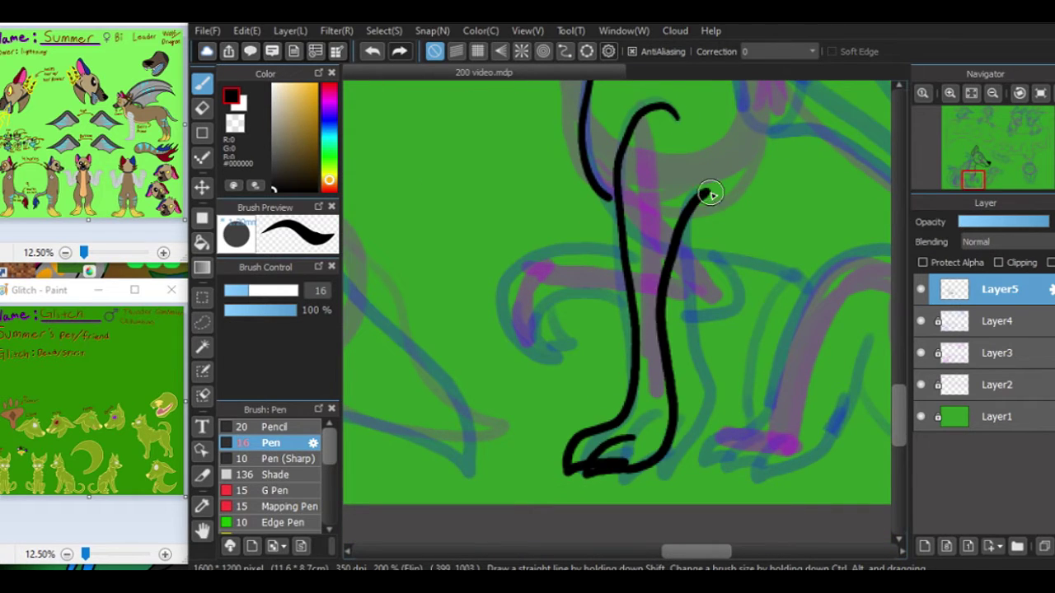
key("ctrl+z")
left_click_drag(581, 466, 691, 442)
left_click_drag(699, 196, 626, 468)
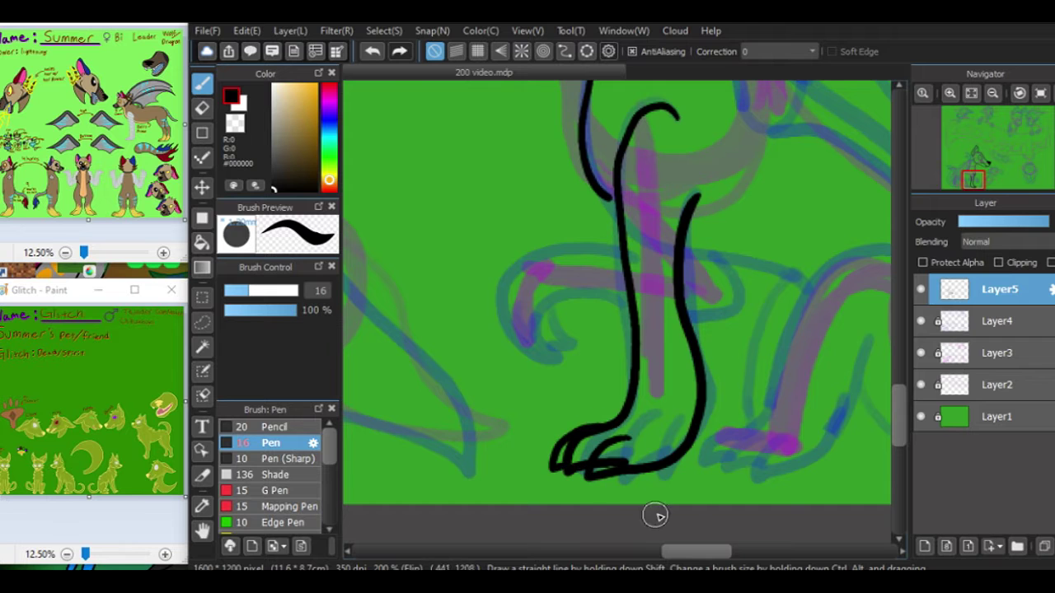
Step: Erase the overlapping line between the toes of the black front paw
key("e")
scroll(655, 503, "up", 3)
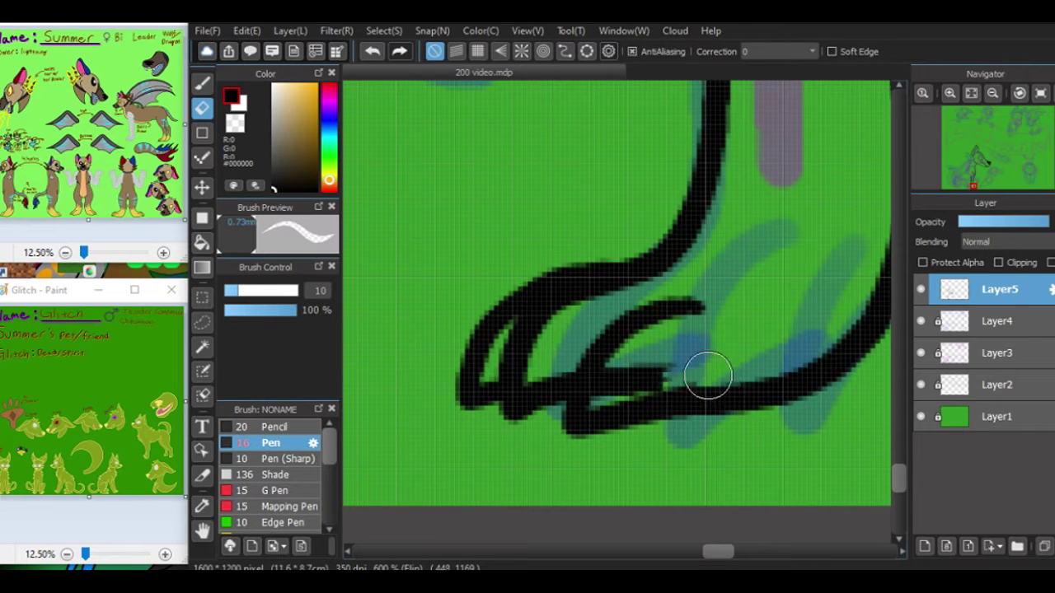
left_click_drag(673, 375, 600, 384)
scroll(989, 156, "down", 3)
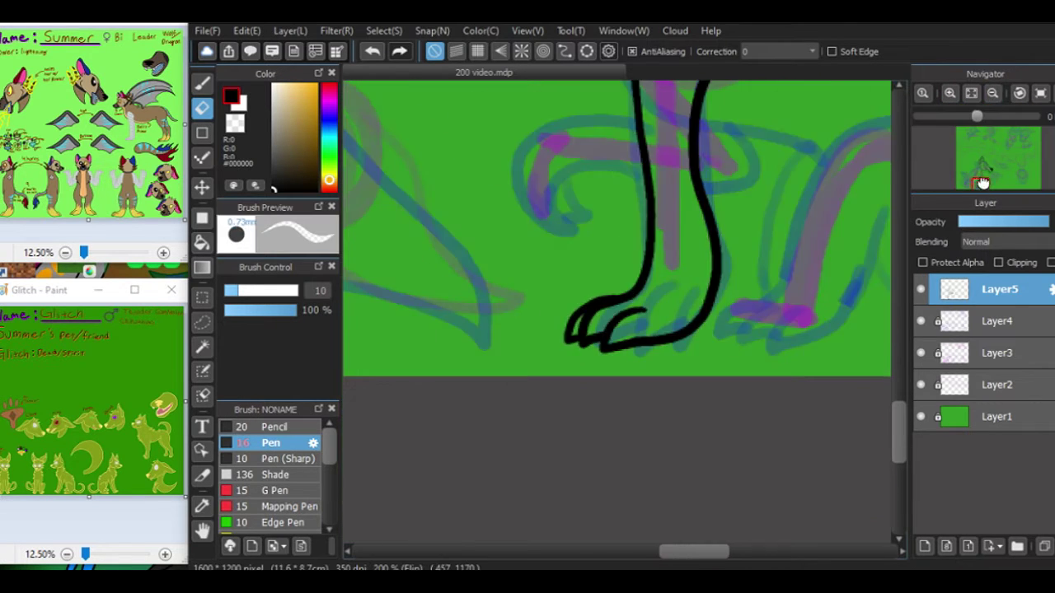
Step: Outline the front leg and paw on a new layer in light grey #A8A8A8 instead of black
left_click_drag(981, 188, 972, 177)
mouse_move(651, 206)
left_mouse_down()
mouse_move(639, 272)
mouse_move(663, 459)
mouse_move(603, 491)
mouse_move(534, 456)
mouse_move(588, 343)
mouse_move(573, 243)
mouse_move(624, 158)
mouse_move(683, 134)
left_mouse_up()
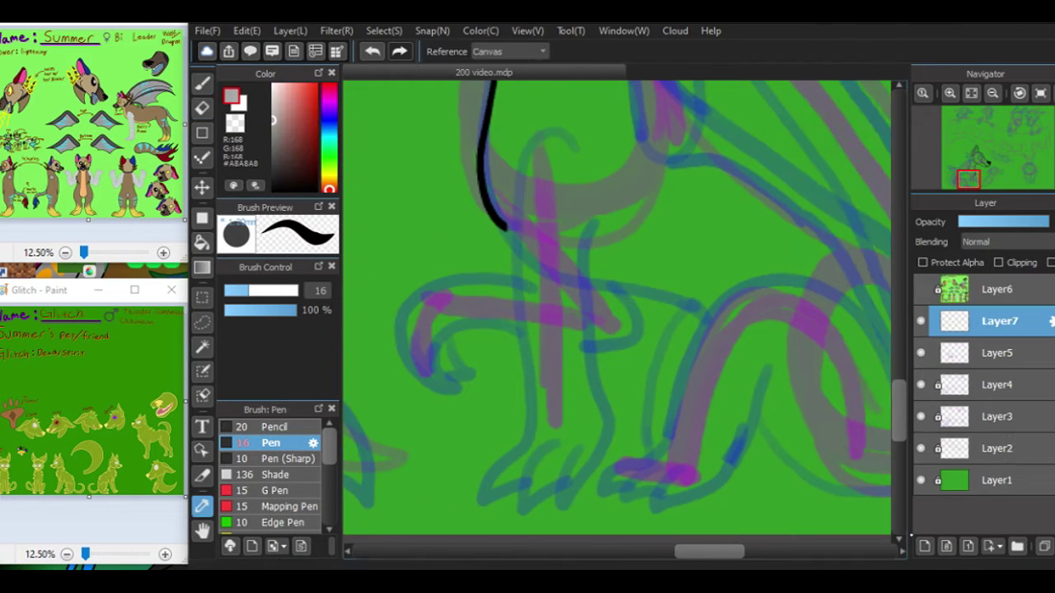
mouse_move(565, 132)
left_mouse_down()
mouse_move(515, 245)
mouse_move(505, 458)
mouse_move(546, 483)
left_mouse_up()
scroll(546, 483, "up", 1)
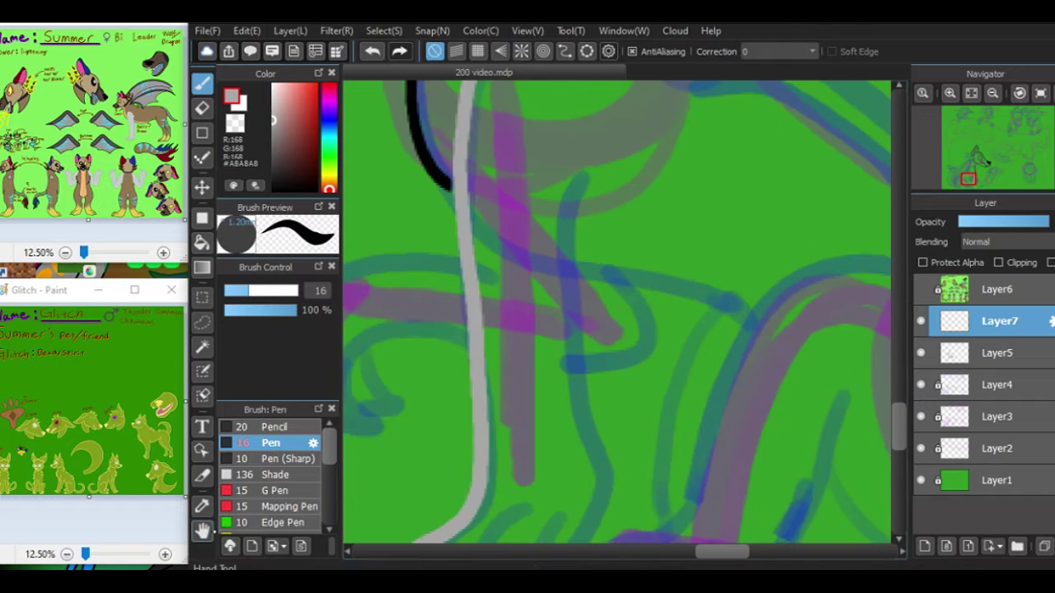
left_click_drag(671, 268, 634, 428)
key("ctrl+z")
left_click_drag(546, 436, 543, 395)
mouse_move(568, 383)
left_mouse_down()
mouse_move(477, 444)
mouse_move(604, 428)
mouse_move(634, 82)
left_mouse_up()
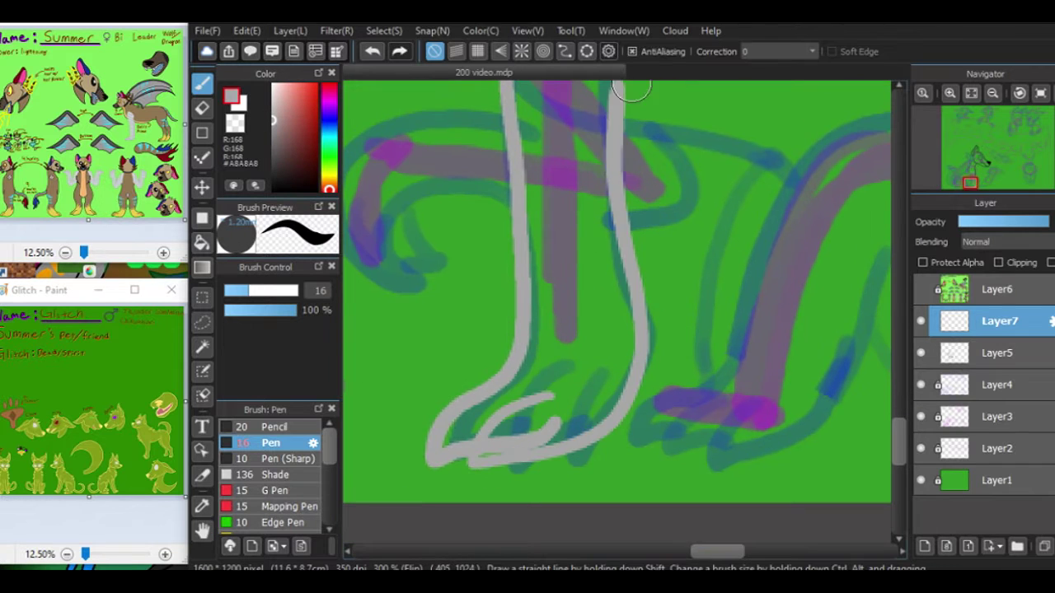
Step: Erase the upper end of the grey leg's back edge and redraw it with the sharp pen at size 16
scroll(864, 389, "up", 3)
key("e")
mouse_move(653, 328)
left_mouse_down()
mouse_move(600, 352)
mouse_move(616, 397)
left_mouse_up()
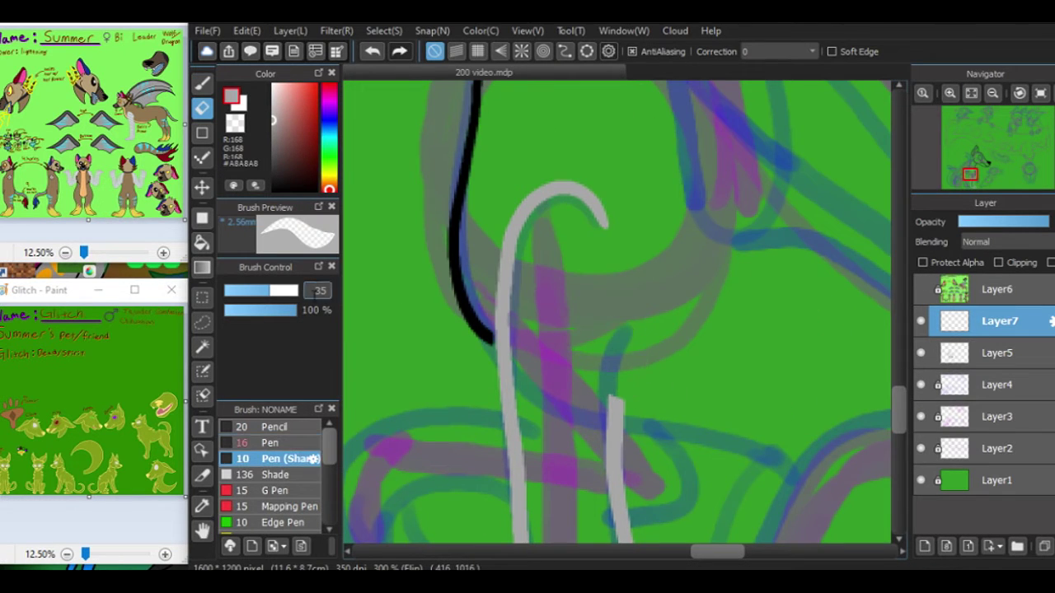
type("b16")
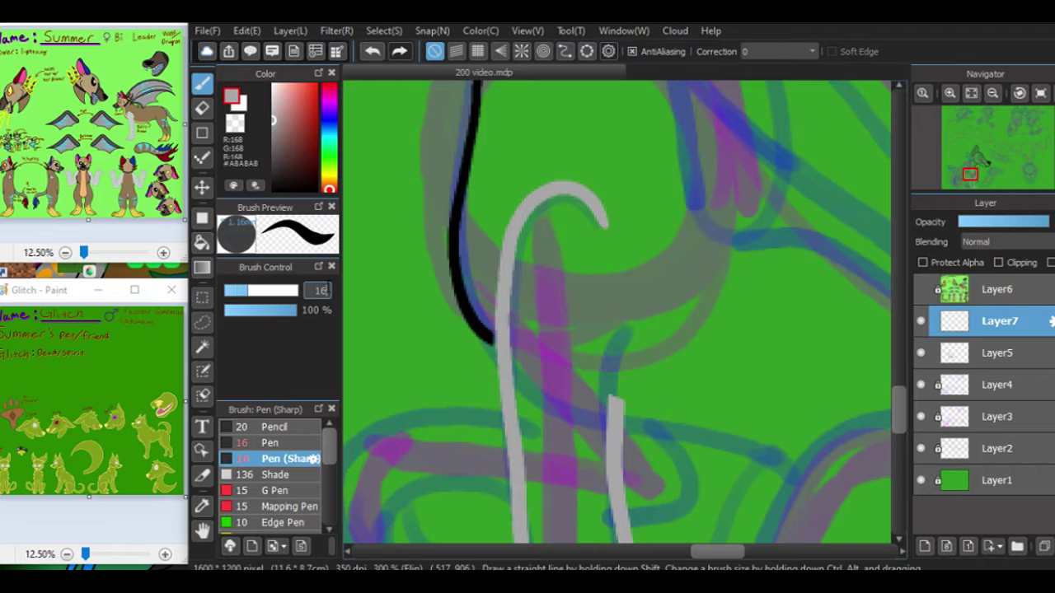
left_click_drag(614, 398, 645, 335)
scroll(671, 463, "down", 5)
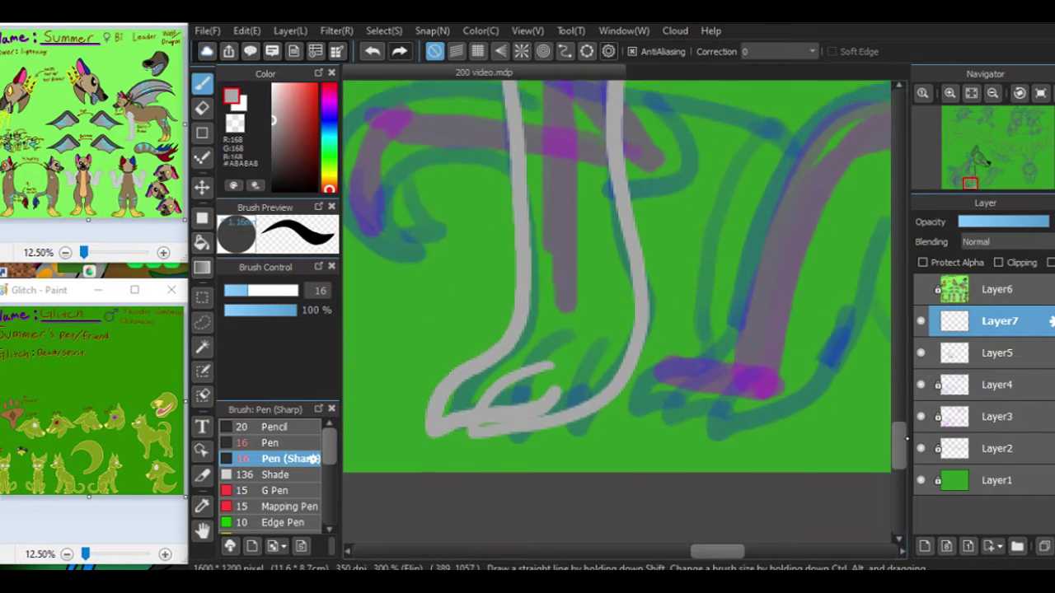
Step: Erase the overlapping strokes inside the grey front paw's toes
mouse_move(569, 362)
left_mouse_down()
mouse_move(546, 353)
mouse_move(513, 376)
left_mouse_up()
key("e")
left_click(922, 93)
scroll(589, 321, "up", 5)
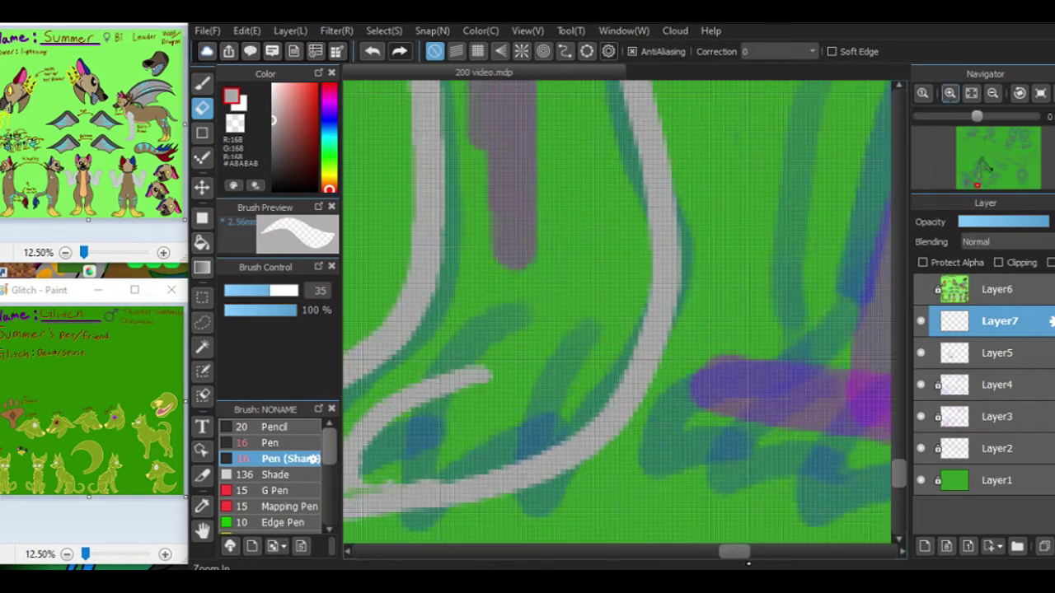
key("b")
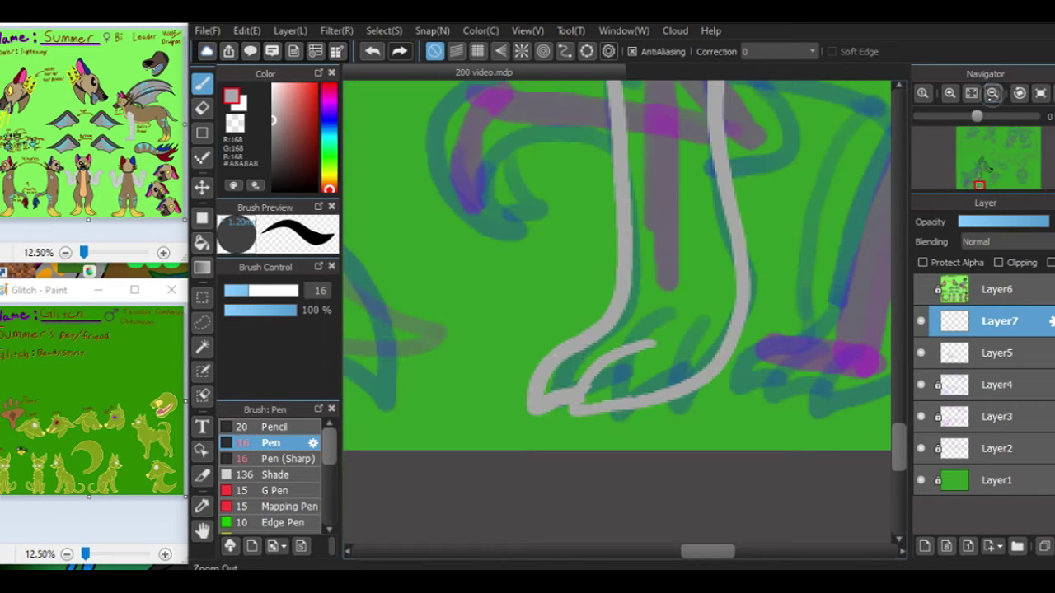
Step: Add the outer toe, the toe arcs and the curved bands across the lower grey leg
scroll(705, 478, "down", 3)
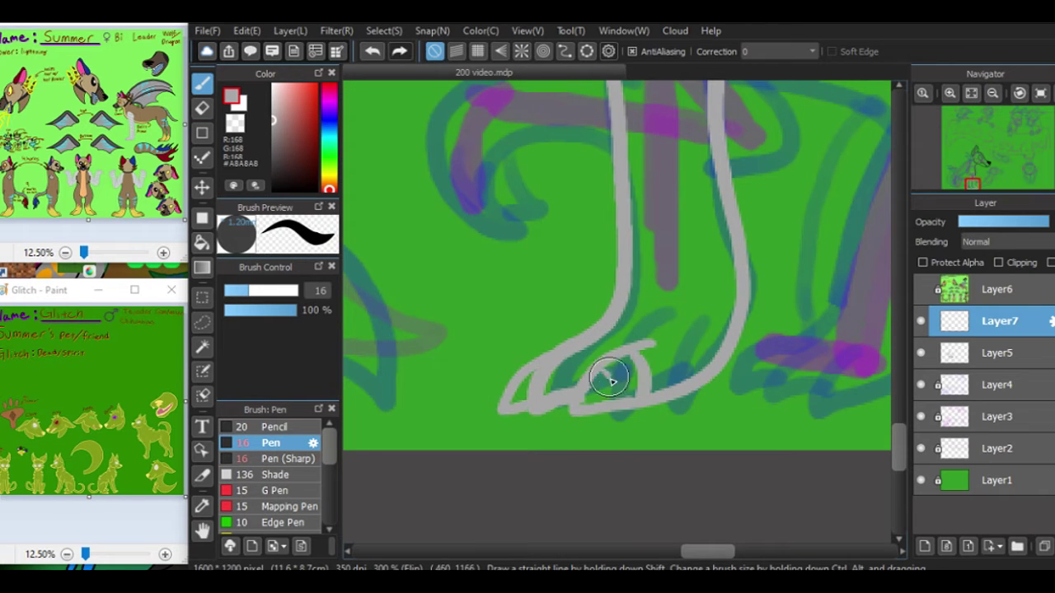
scroll(882, 426, "up", 2)
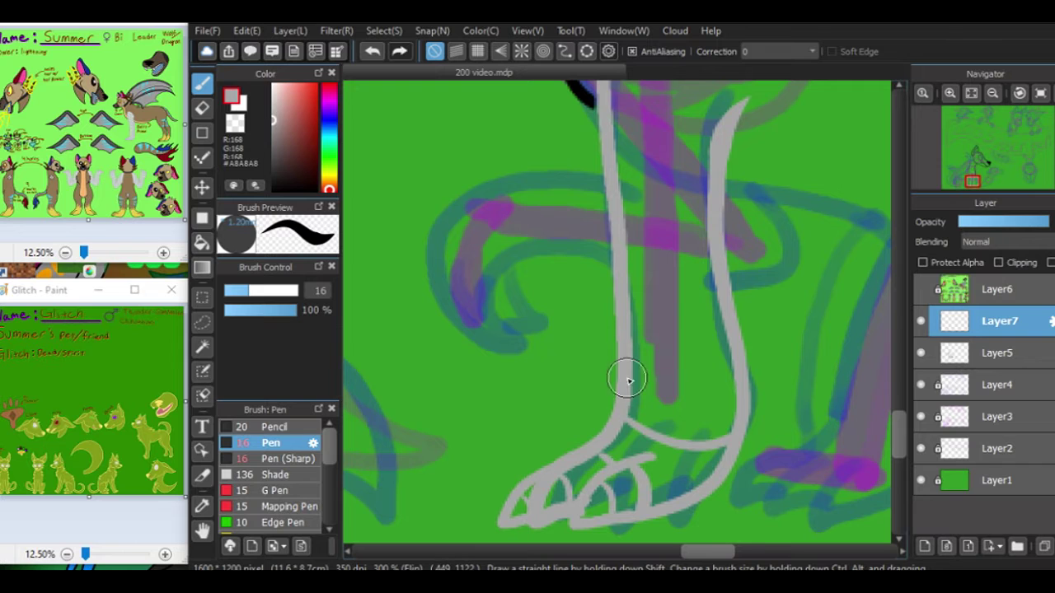
scroll(697, 246, "up", 2)
left_click_drag(612, 206, 713, 190)
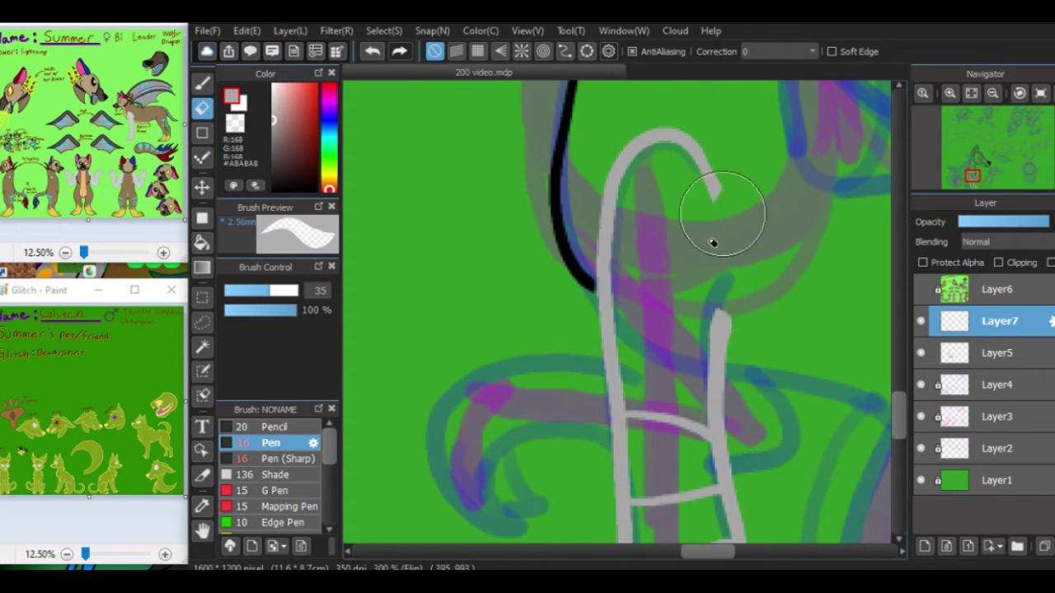
Step: Close the upper back edge of the grey leg and continue the curved bands up to the shoulder
mouse_move(706, 170)
left_mouse_down()
mouse_move(730, 267)
mouse_move(721, 342)
left_mouse_up()
left_click_drag(623, 377, 710, 381)
left_click_drag(615, 302, 707, 333)
left_click_drag(616, 220, 693, 242)
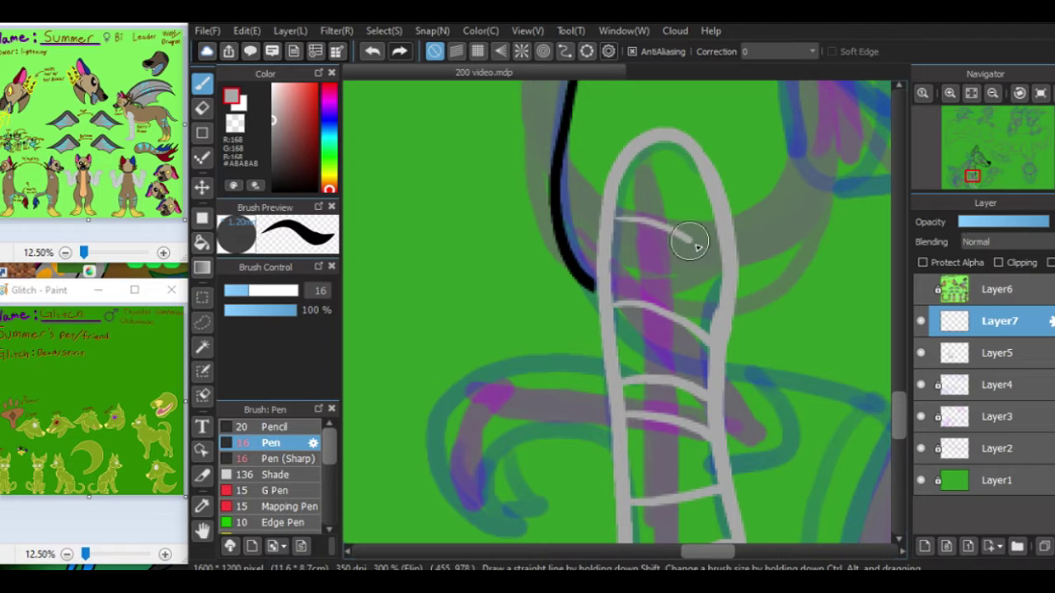
scroll(733, 216, "down", 3)
Step: On Layer5, ink the belly line in black from the front leg toward the hind leg
left_click(999, 353)
scroll(618, 313, "up", 3)
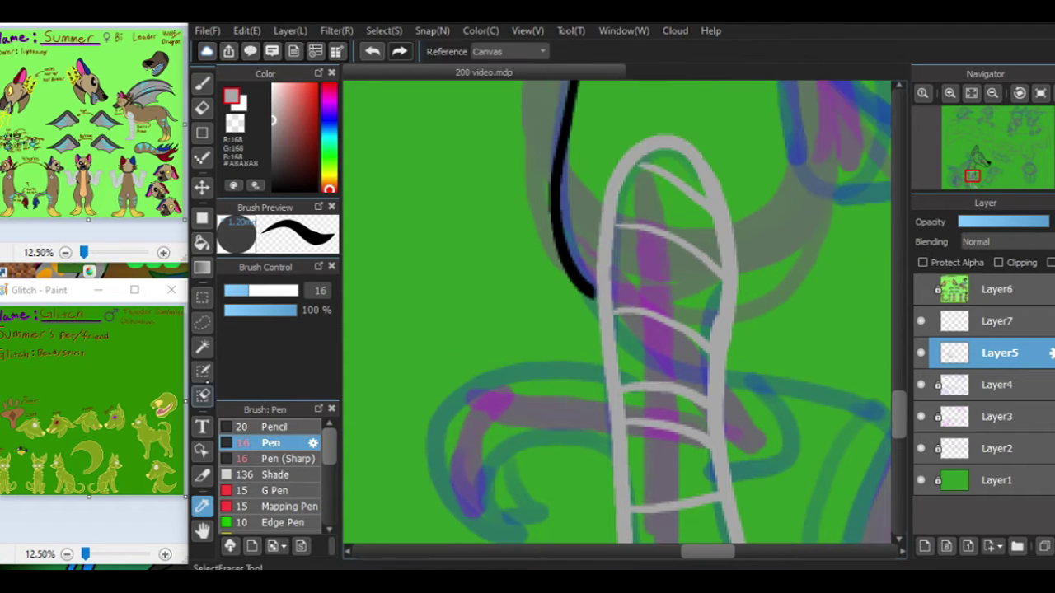
left_click(274, 189)
scroll(749, 511, "right", 5)
scroll(748, 511, "down", 2)
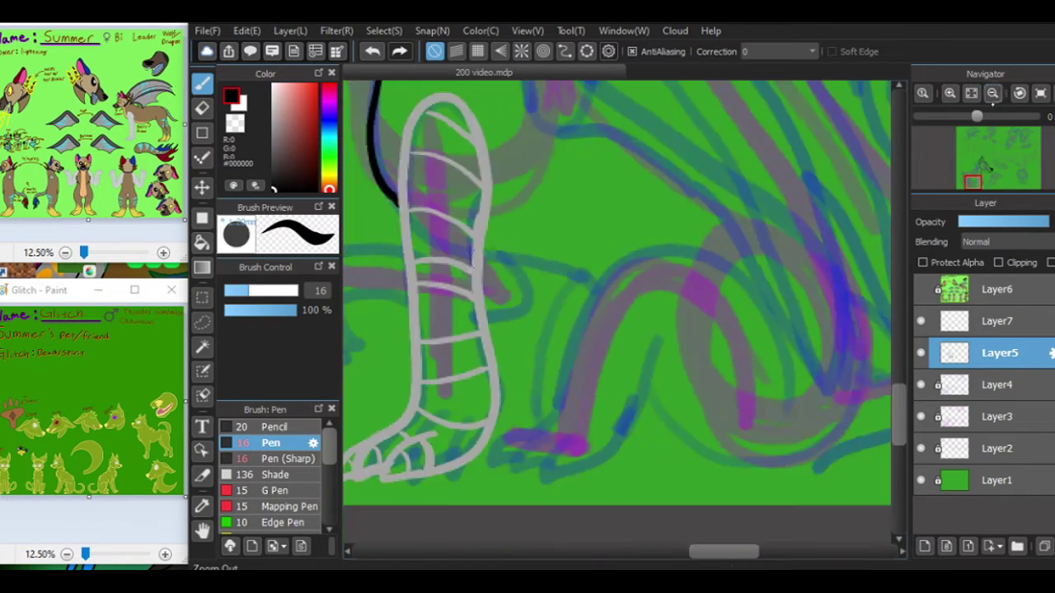
left_click_drag(485, 257, 580, 270)
Step: Ink the near hind leg with its thigh, paw and haunch, plus the far hind leg behind it
mouse_move(792, 406)
left_mouse_down()
mouse_move(780, 342)
mouse_move(592, 355)
mouse_move(596, 437)
left_mouse_up()
key("ctrl+z")
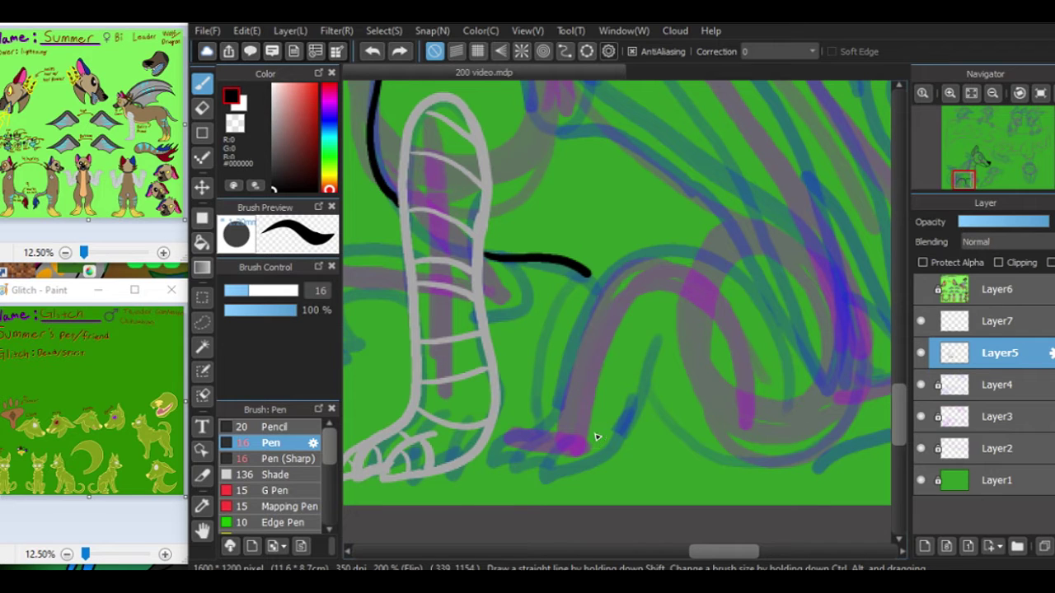
scroll(897, 407, "right", 2)
scroll(898, 407, "down", 1)
mouse_move(715, 356)
left_mouse_down()
mouse_move(577, 189)
mouse_move(504, 377)
left_mouse_up()
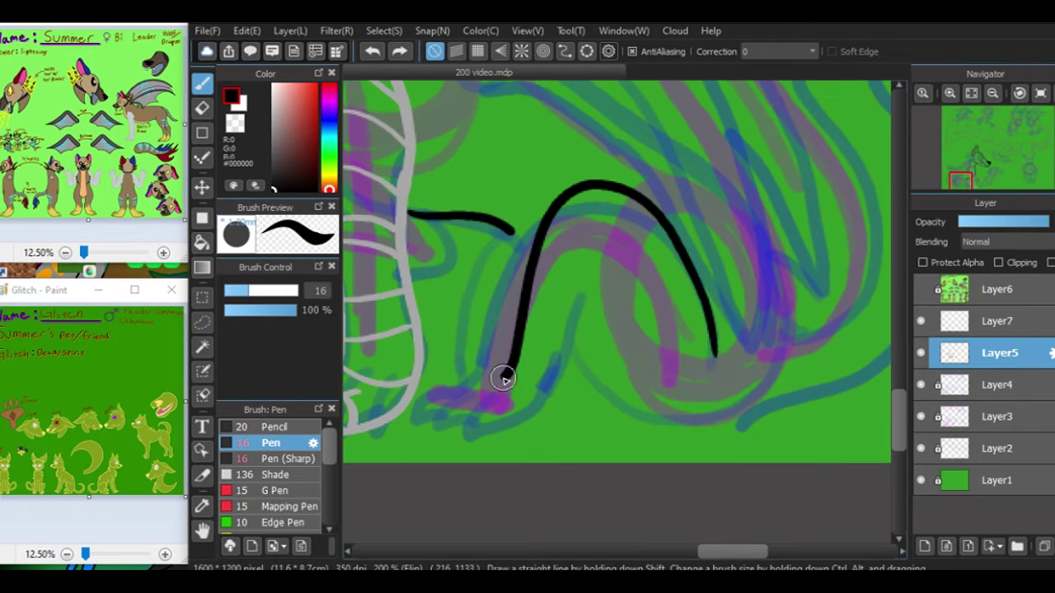
left_click_drag(521, 414, 587, 285)
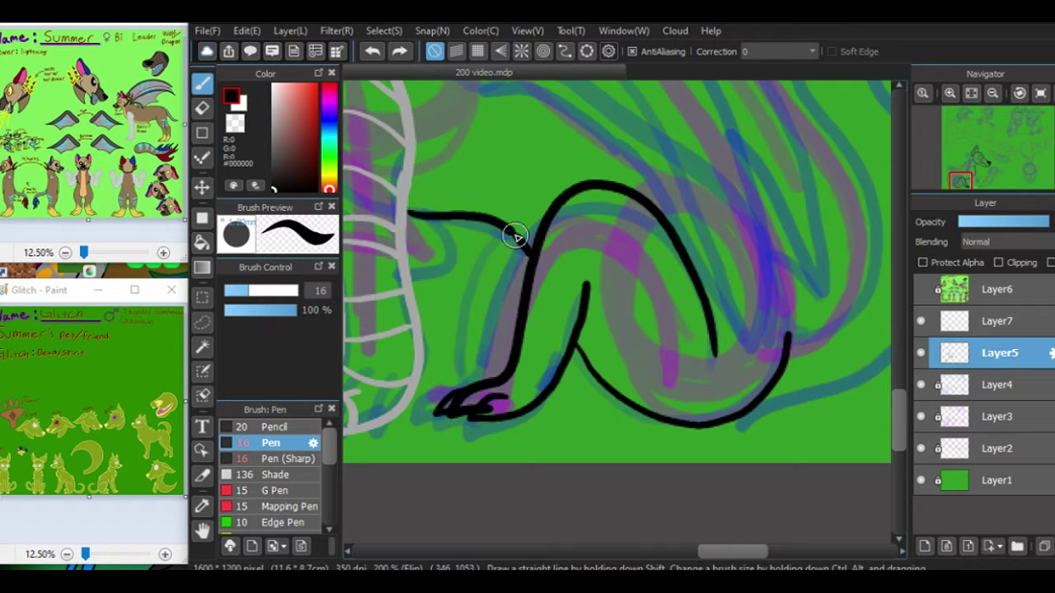
scroll(583, 311, "down", 1)
scroll(583, 311, "left", 3)
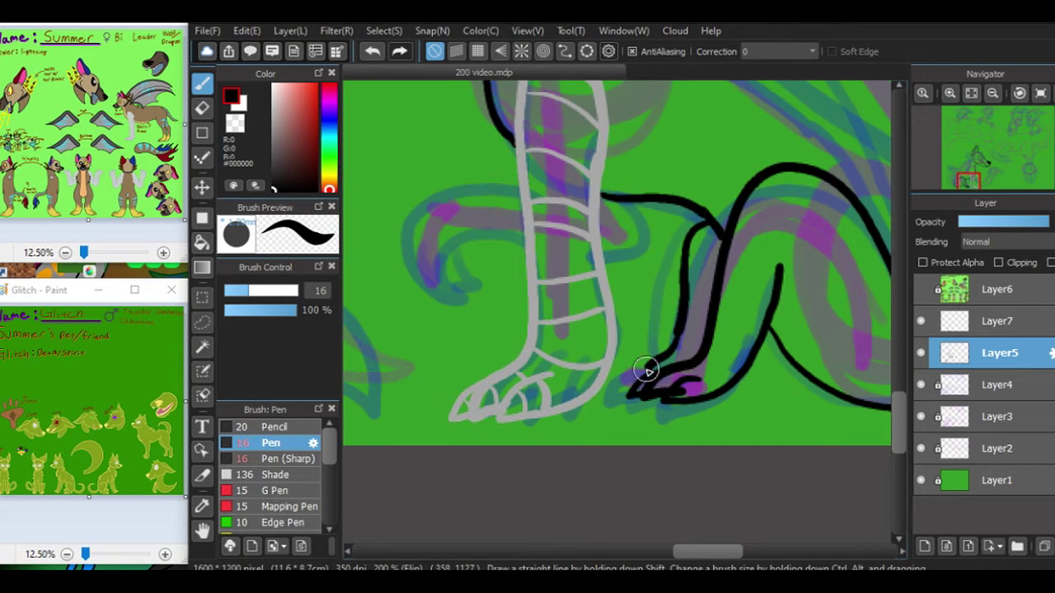
Step: Ink the folded wing's outer edge, inner fold and lower membrane lines down to the haunch
scroll(775, 478, "up", 5)
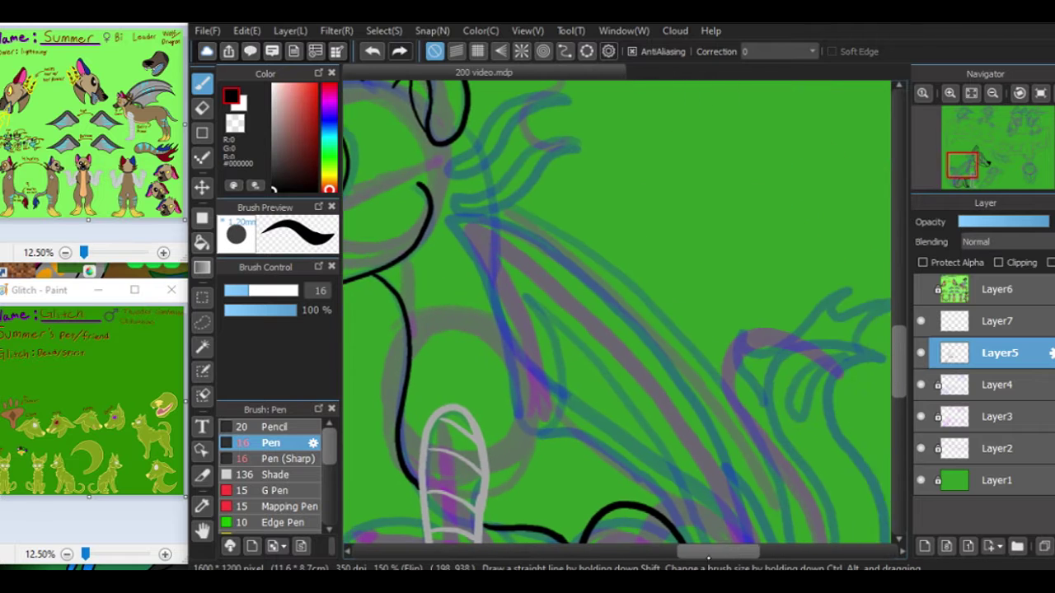
left_click_drag(503, 370, 702, 420)
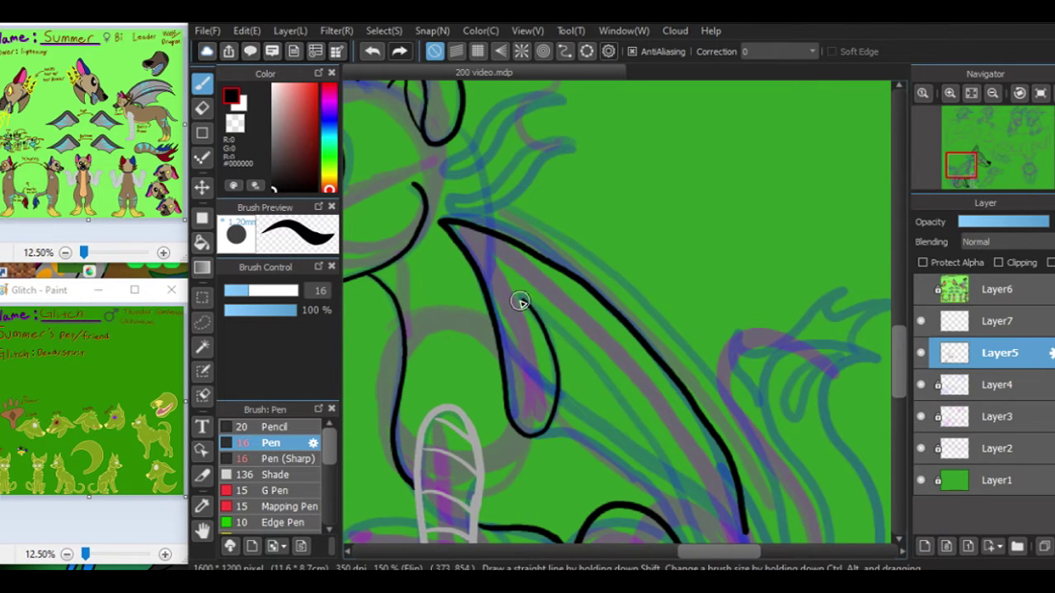
mouse_move(520, 302)
left_mouse_down()
mouse_move(636, 415)
mouse_move(702, 536)
left_mouse_up()
scroll(726, 224, "down", 3)
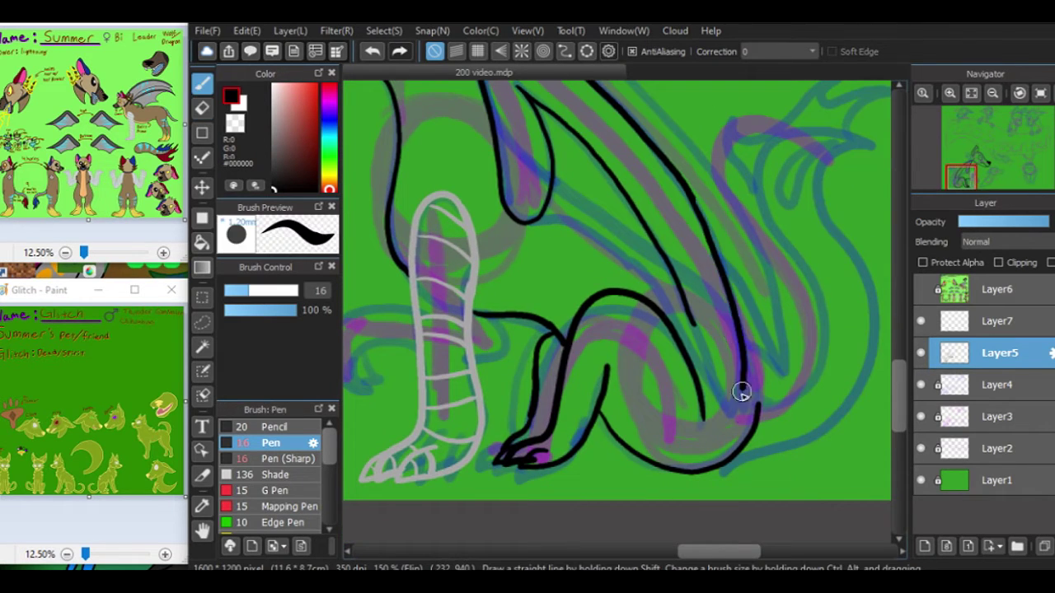
left_click_drag(686, 313, 736, 412)
scroll(830, 381, "up", 5)
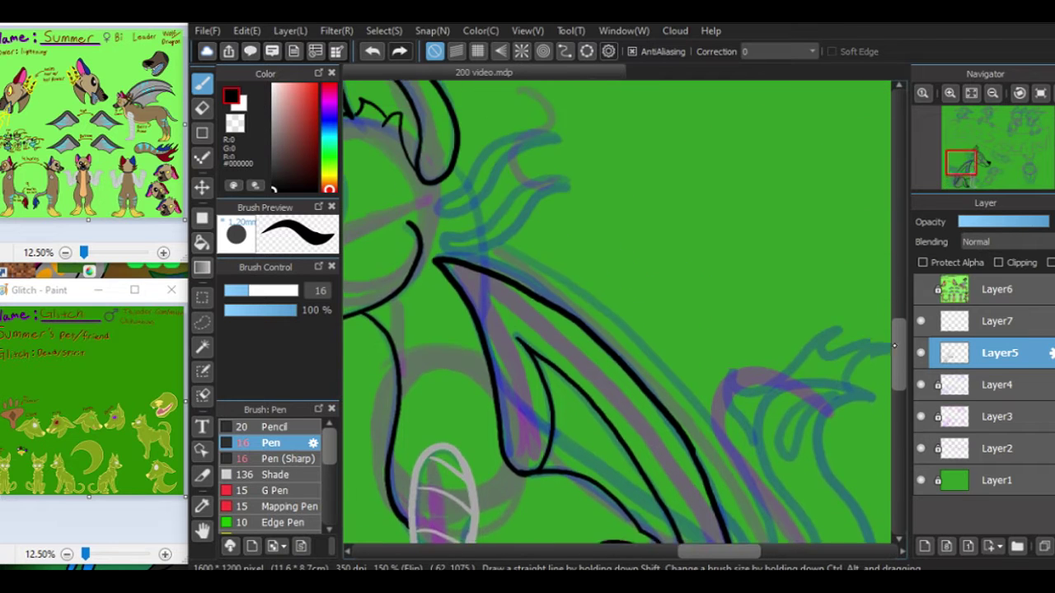
Step: Ink the wavy pointed tufts behind the cheek, between the ear and the wing
scroll(826, 219, "up", 3)
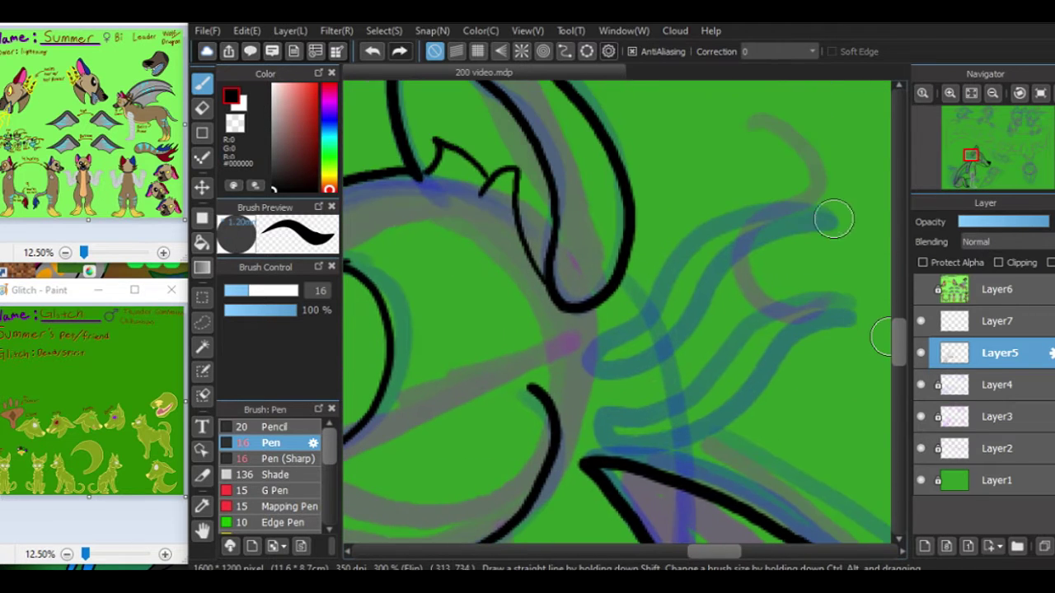
mouse_move(834, 219)
left_mouse_down()
mouse_move(656, 286)
mouse_move(824, 217)
left_mouse_up()
mouse_move(857, 312)
left_mouse_down()
mouse_move(680, 398)
mouse_move(655, 444)
mouse_move(857, 313)
left_mouse_up()
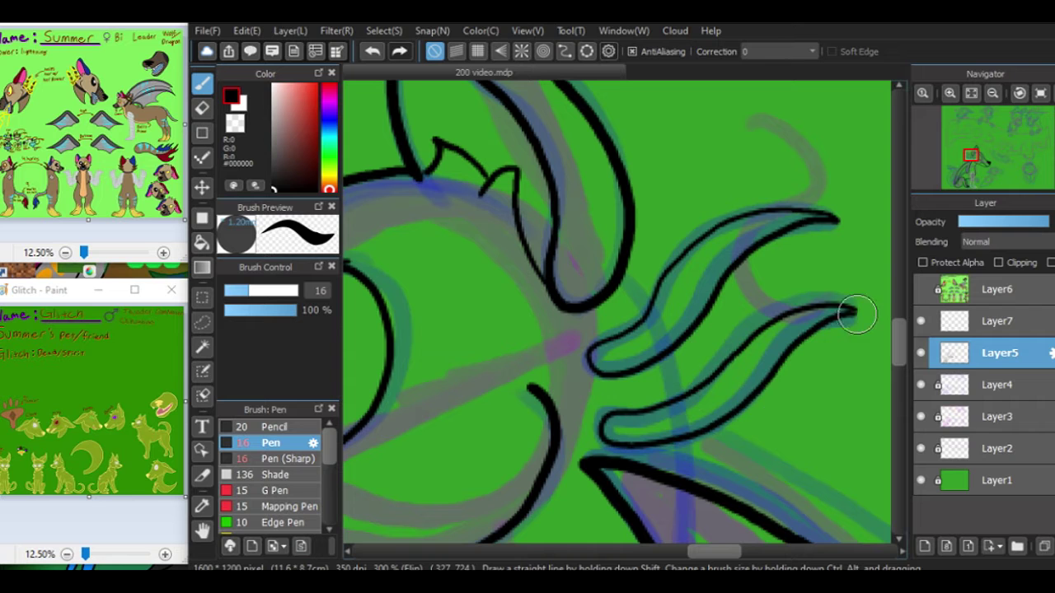
scroll(699, 376, "down", 5)
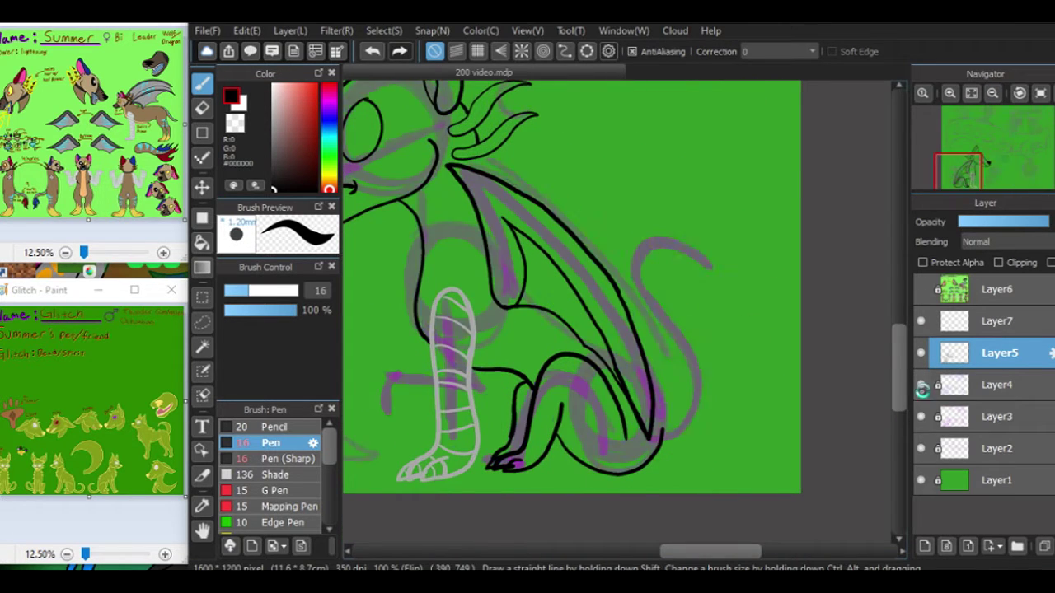
scroll(643, 457, "up", 2)
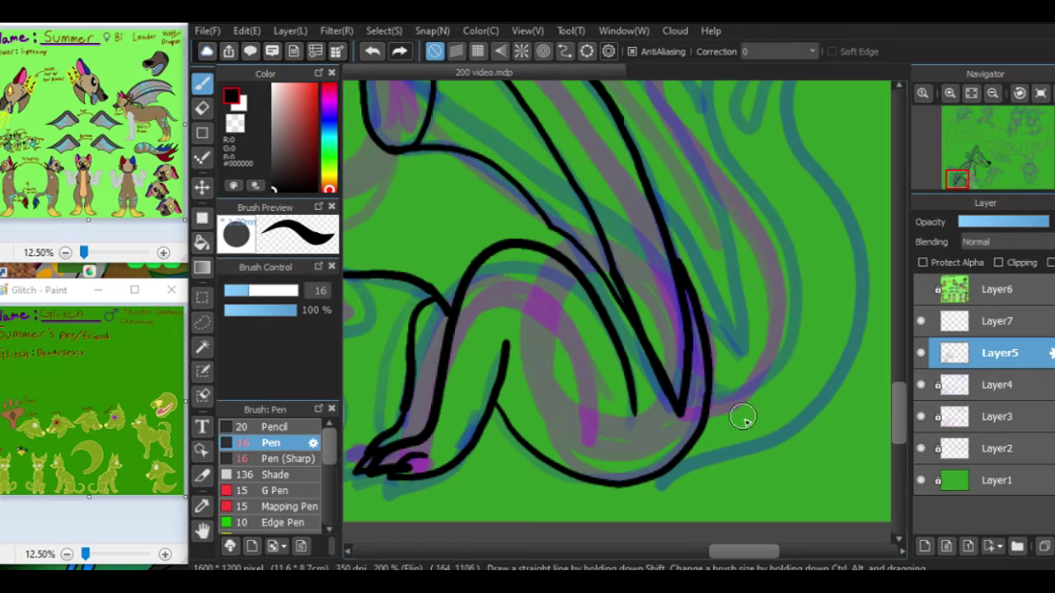
scroll(742, 418, "down", 2)
scroll(742, 418, "up", 1)
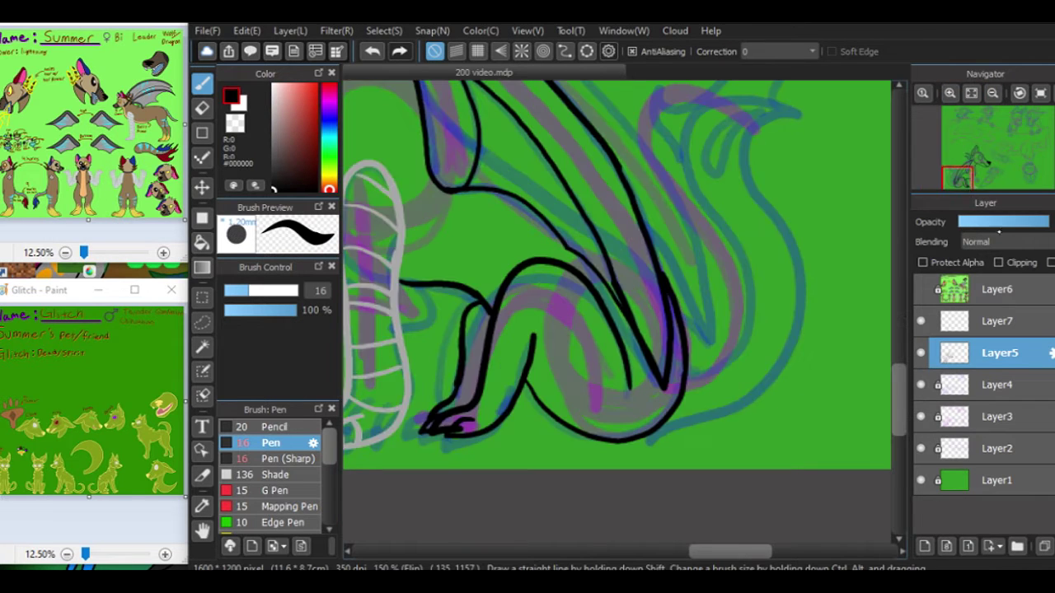
mouse_move(684, 375)
left_mouse_down()
mouse_move(607, 443)
mouse_move(712, 179)
mouse_move(711, 421)
left_mouse_up()
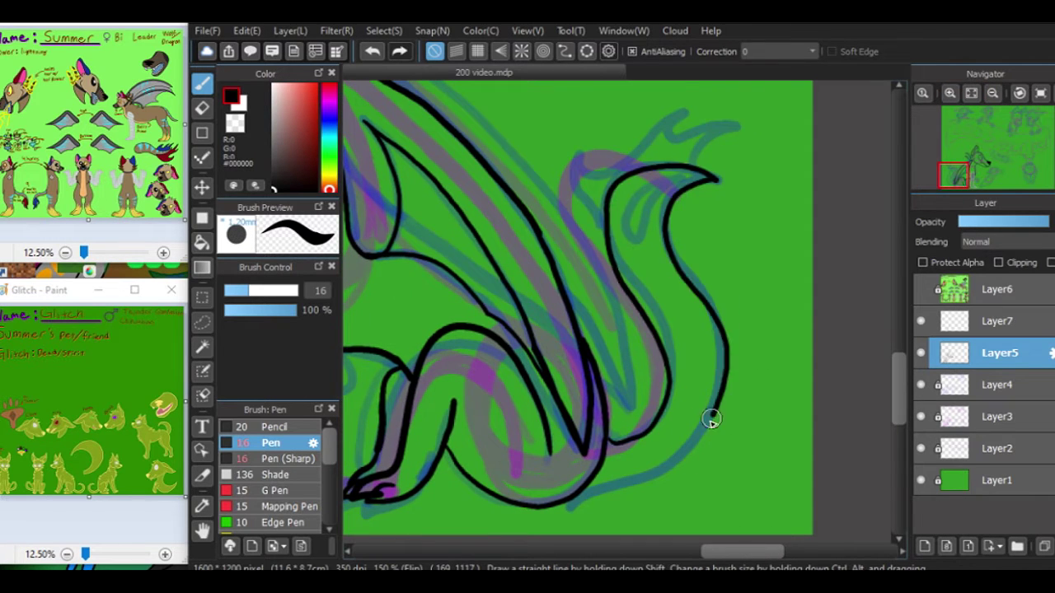
left_click(921, 385)
key("ctrl+z")
Step: Hide the purple Layer3 sketch and ink the curved tail outline in black on Layer5, from the haunch to a pointed tip
left_click(921, 416)
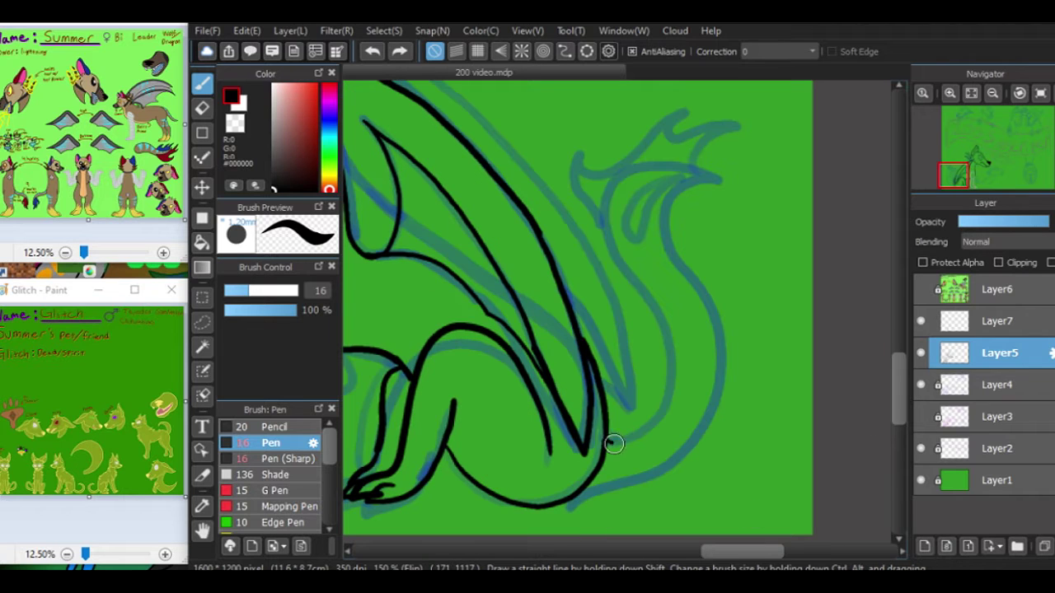
mouse_move(614, 444)
left_mouse_down()
mouse_move(614, 255)
mouse_move(713, 180)
left_mouse_up()
key("ctrl+z")
mouse_move(608, 435)
left_mouse_down()
mouse_move(717, 180)
mouse_move(581, 497)
left_mouse_up()
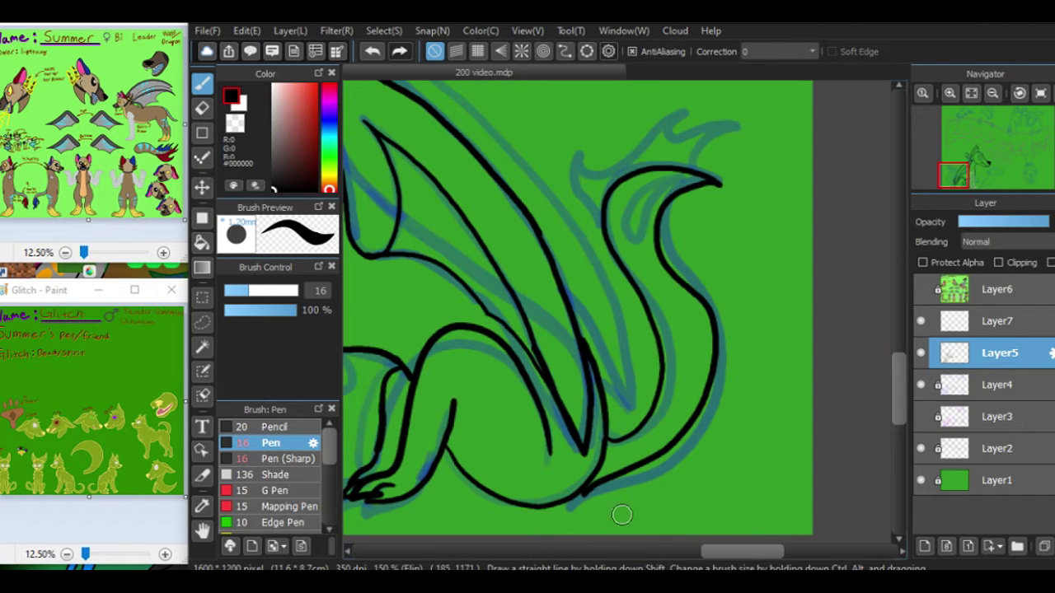
left_click(920, 416)
key("ctrl+z")
left_click(921, 416)
mouse_move(607, 445)
left_mouse_down()
mouse_move(676, 371)
mouse_move(703, 186)
mouse_move(577, 499)
left_mouse_up()
left_click(920, 416)
key("ctrl+z")
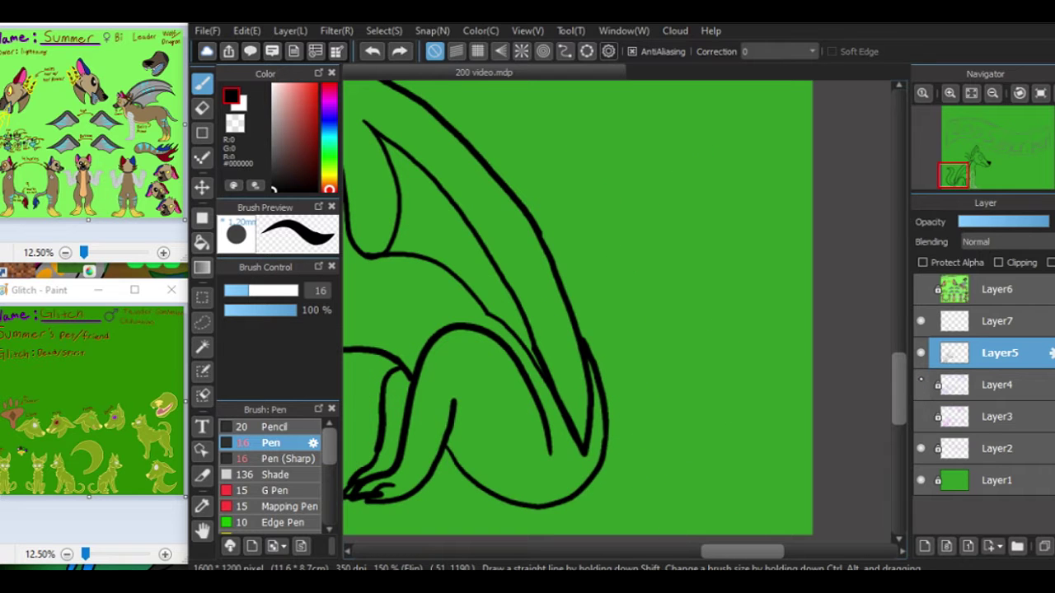
left_click(921, 385)
mouse_move(610, 444)
left_mouse_down()
mouse_move(675, 313)
mouse_move(631, 464)
mouse_move(582, 496)
left_mouse_up()
Step: Ink the pointed, curling tuft above the tail tip and a slender marking inside the tail
key("ctrl+plus")
left_click_drag(669, 150, 548, 272)
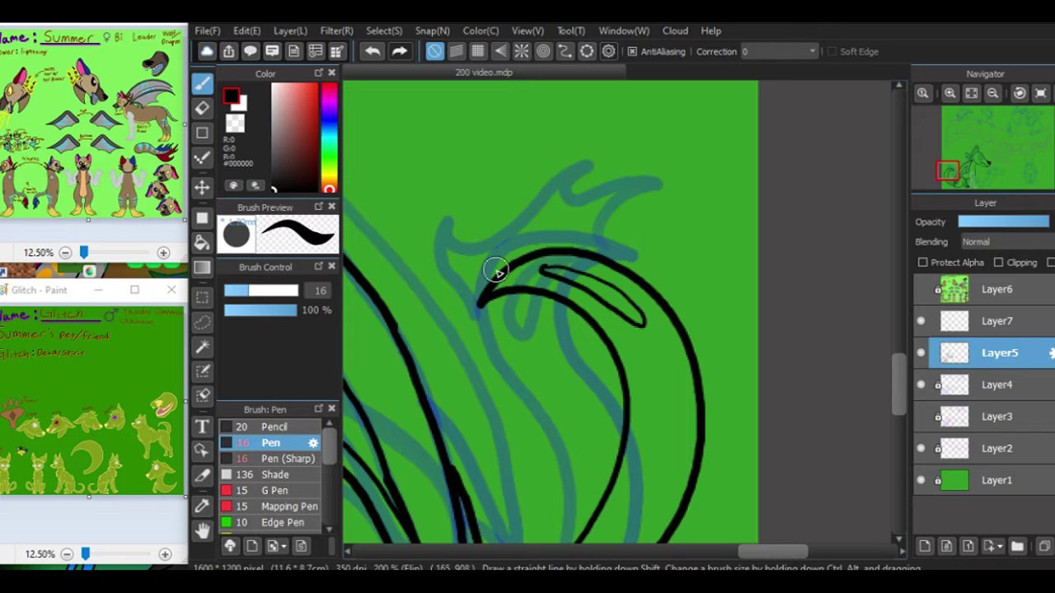
left_click_drag(624, 225, 633, 345)
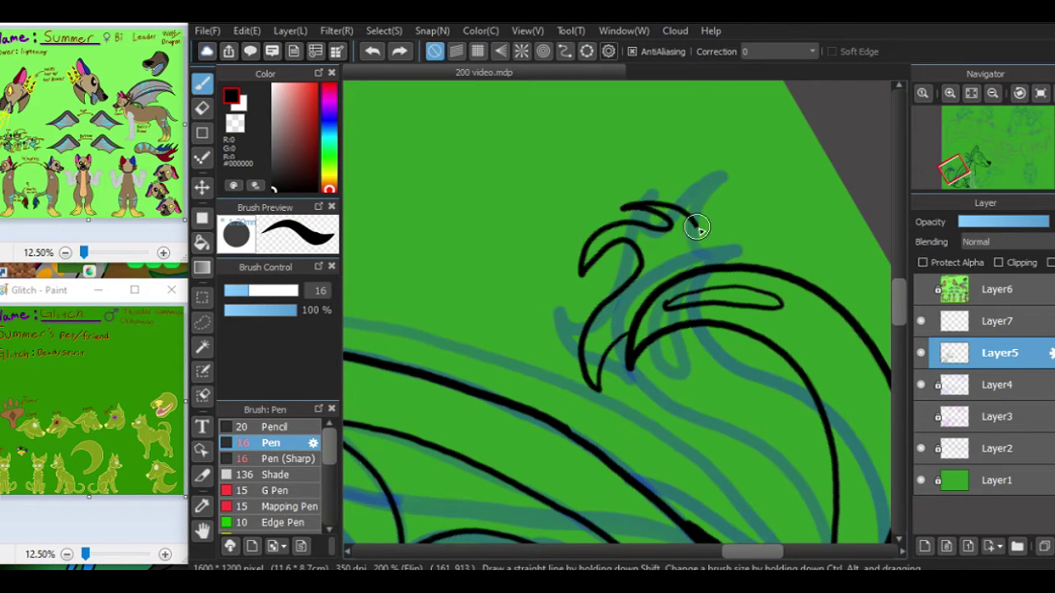
left_click(1041, 93)
left_click(992, 92)
left_click(992, 92)
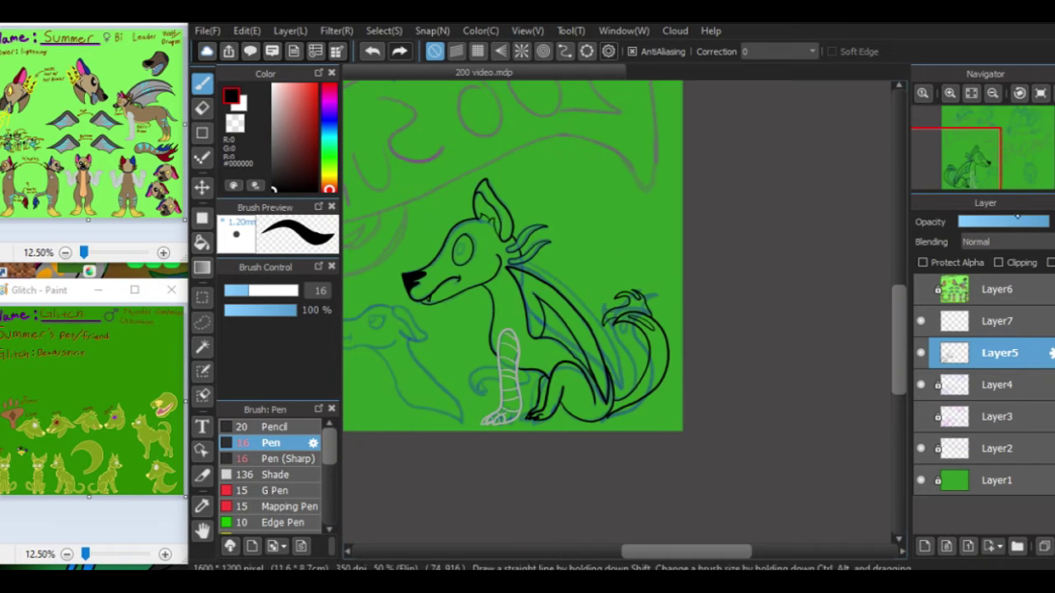
Step: Erase the slender marking inside the tail and ink a forked tuft beneath the tail tip
scroll(627, 329, "up", 4)
key("e")
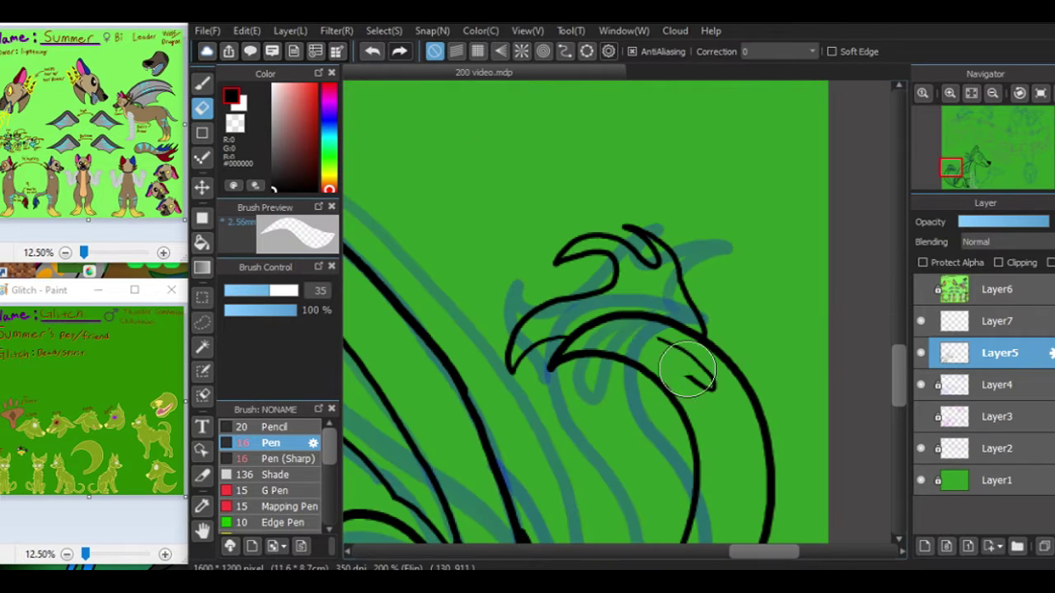
left_click_drag(688, 371, 671, 351)
key("p")
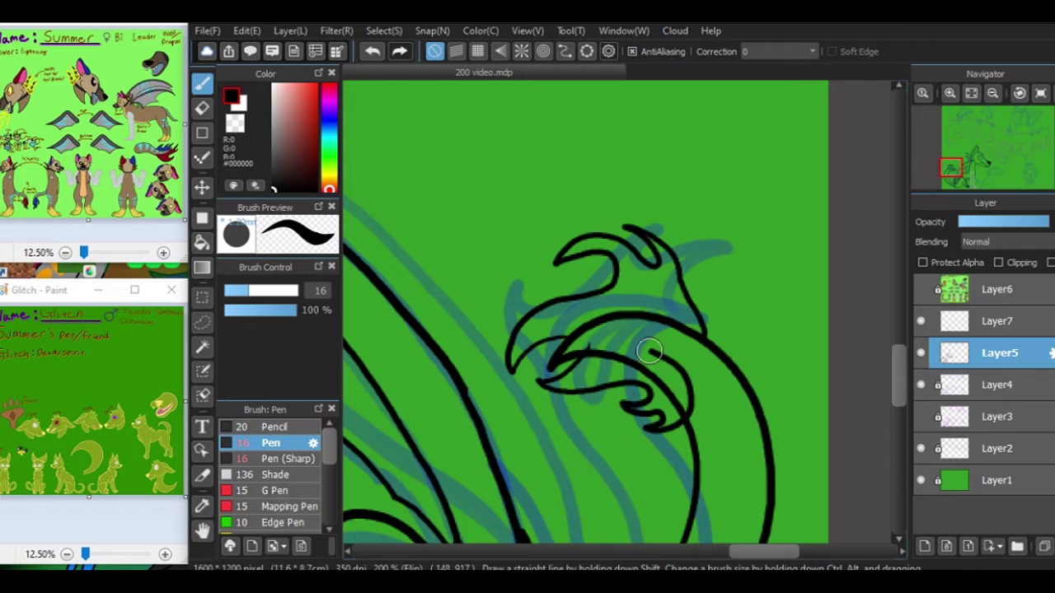
Step: Erase the tail outline where it overlaps the lower tuft
scroll(626, 321, "up", 2)
key("e")
mouse_move(535, 370)
left_mouse_down()
mouse_move(717, 486)
mouse_move(777, 478)
left_mouse_up()
scroll(777, 478, "down", 6)
Step: On Layer7, ink the raised, curled front leg beside the banded leg in grey #A8A8A8, with claws and bands
left_click(999, 290)
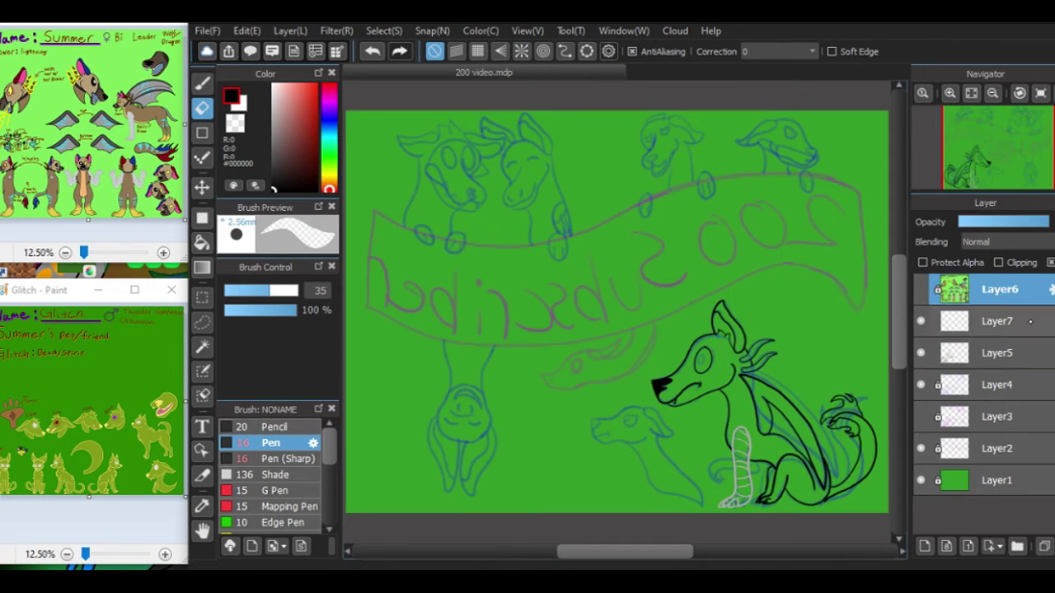
left_click(989, 323)
scroll(969, 157, "up", 3)
left_click_drag(956, 158, 976, 183)
left_click(757, 294, "alt")
key("b")
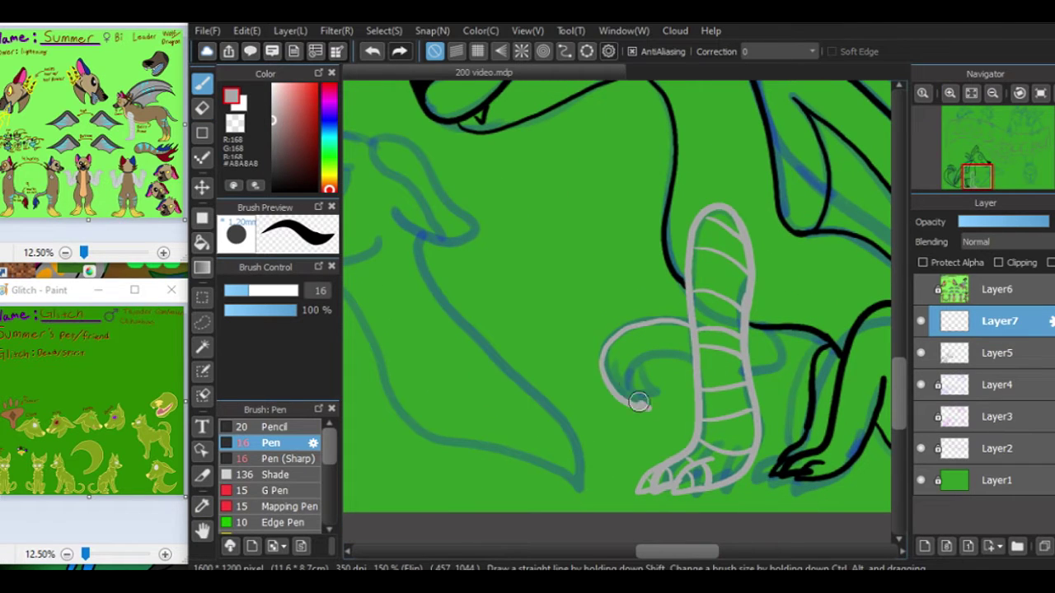
left_click_drag(638, 401, 695, 356)
scroll(533, 355, "up", 2)
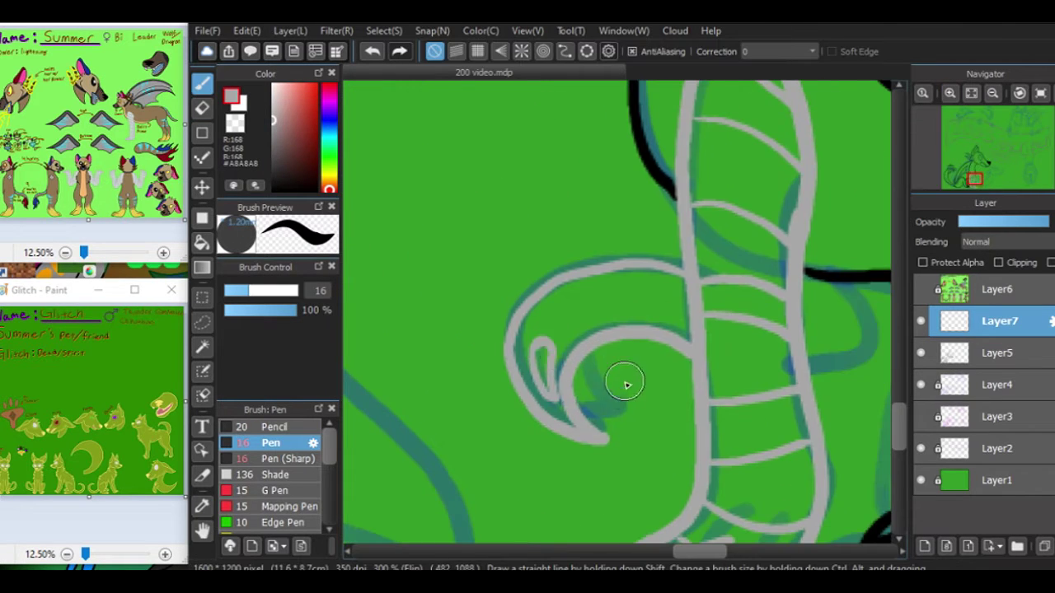
key("ctrl+z")
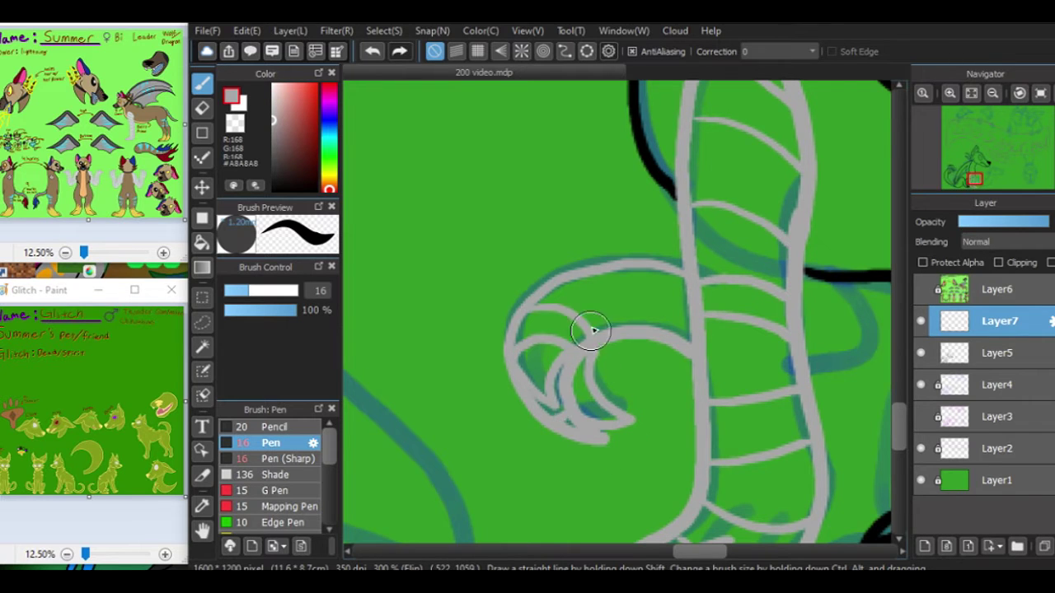
Step: Ink the raised leg's banded elbow behind the upright leg in grey, and merge Layer7 down into Layer5
scroll(667, 336, "right", 5)
left_click_drag(537, 365, 590, 335)
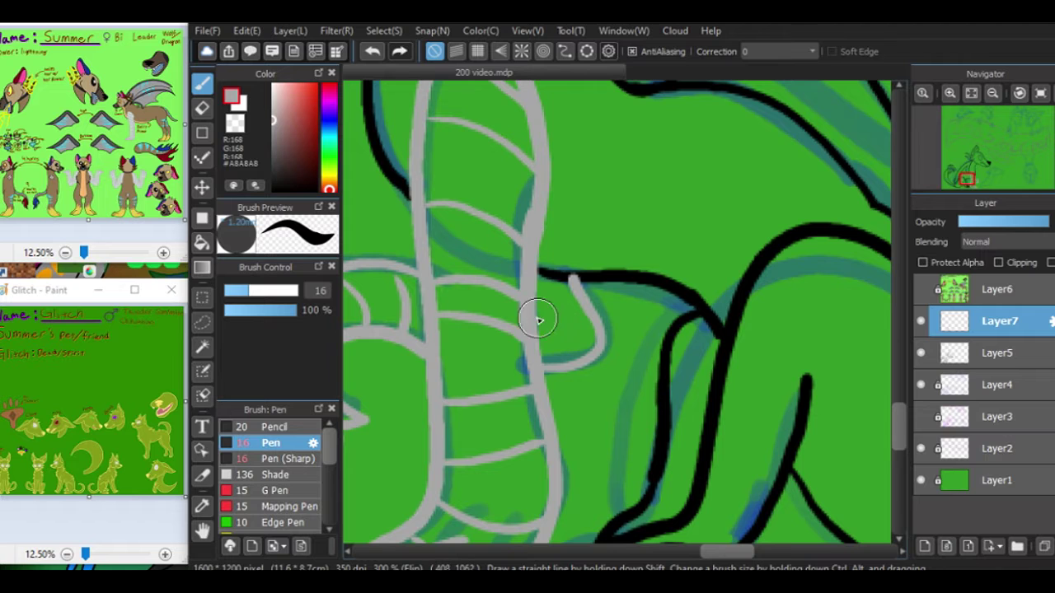
key("ctrl+e")
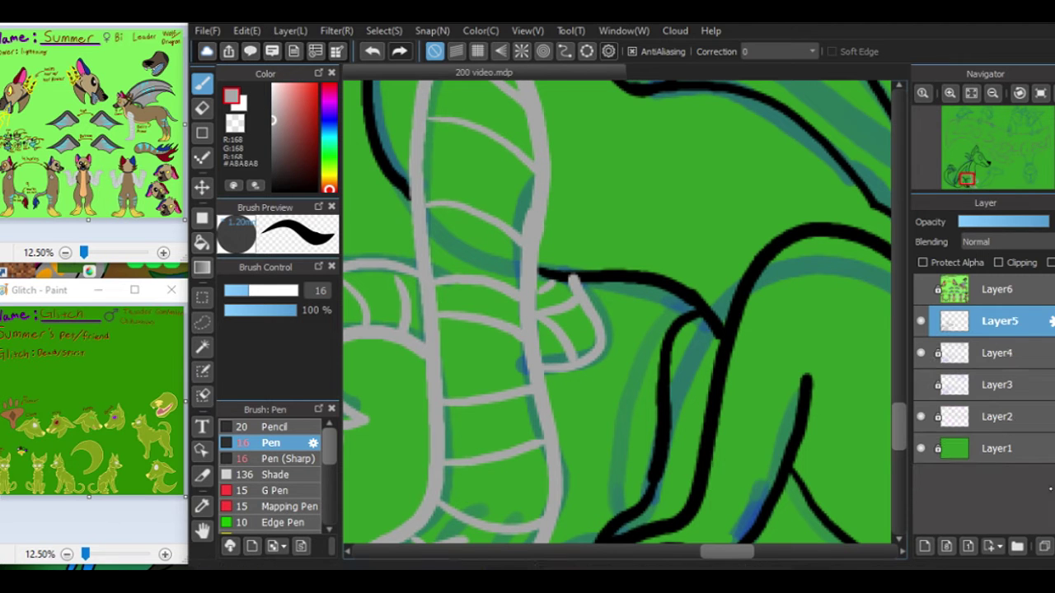
Step: Ink the far wing in black behind the folded wing, from the neck tufts down to its pointed lower tip
left_click(992, 93)
left_click_drag(1003, 182, 998, 175)
left_click(468, 136, "alt")
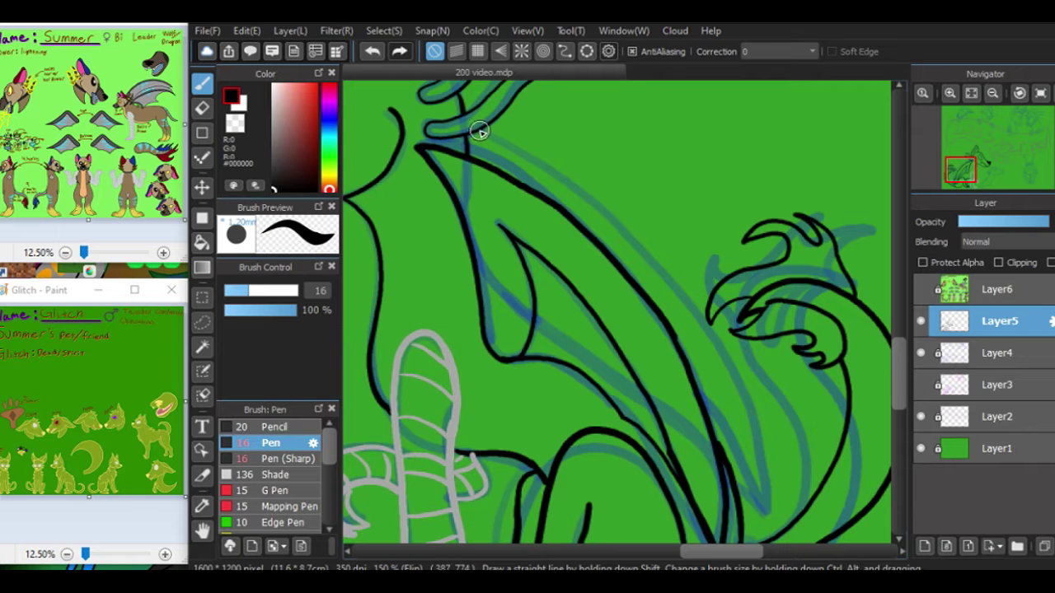
left_click(992, 93)
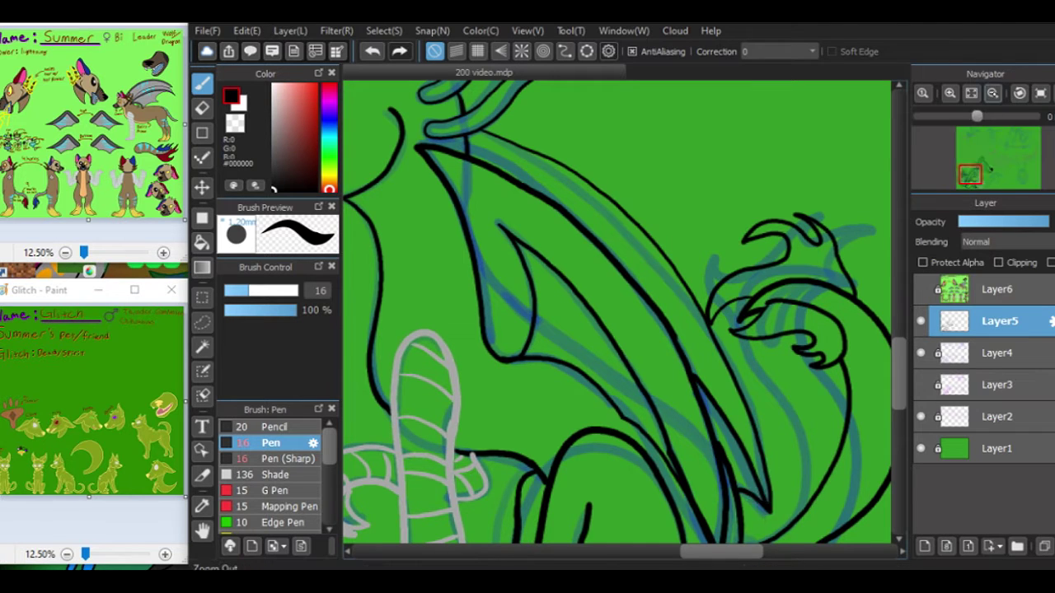
Step: On Layer4, erase the blue sketch lines around the inked wolf-dragon's tufts, body, wings, legs and tail
mouse_move(972, 169)
left_mouse_down()
mouse_move(983, 173)
mouse_move(971, 167)
left_mouse_up()
left_click(997, 353)
key("e")
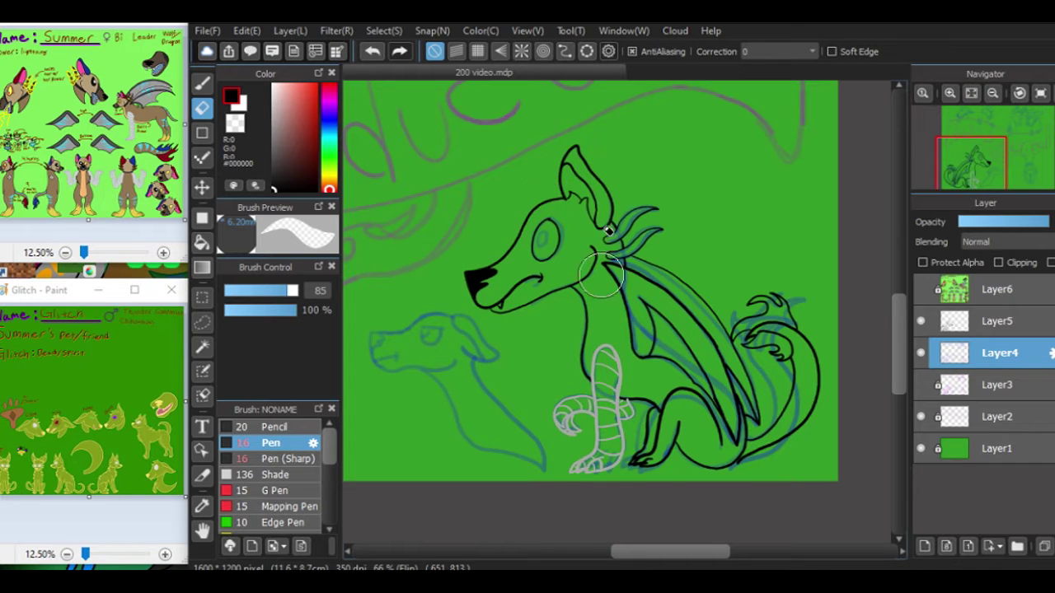
mouse_move(601, 276)
left_mouse_down()
mouse_move(700, 387)
mouse_move(777, 248)
mouse_move(694, 494)
mouse_move(606, 428)
left_mouse_up()
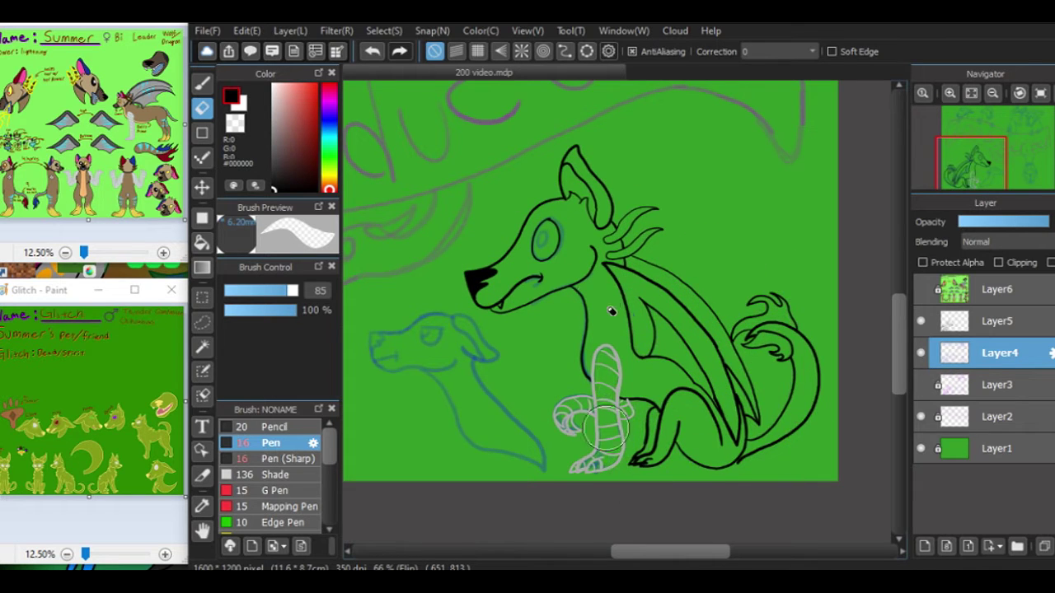
Step: On Layer5, ink the pointed ear and the neck line behind it in black on the head beneath the banner
left_click(997, 320)
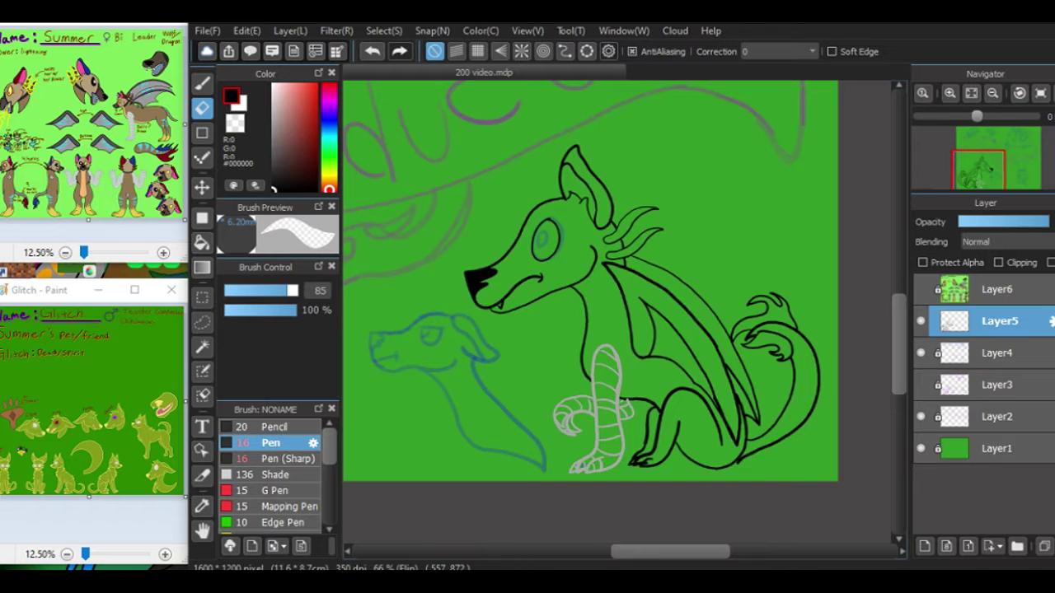
left_click(949, 93)
left_click(950, 93)
key("b")
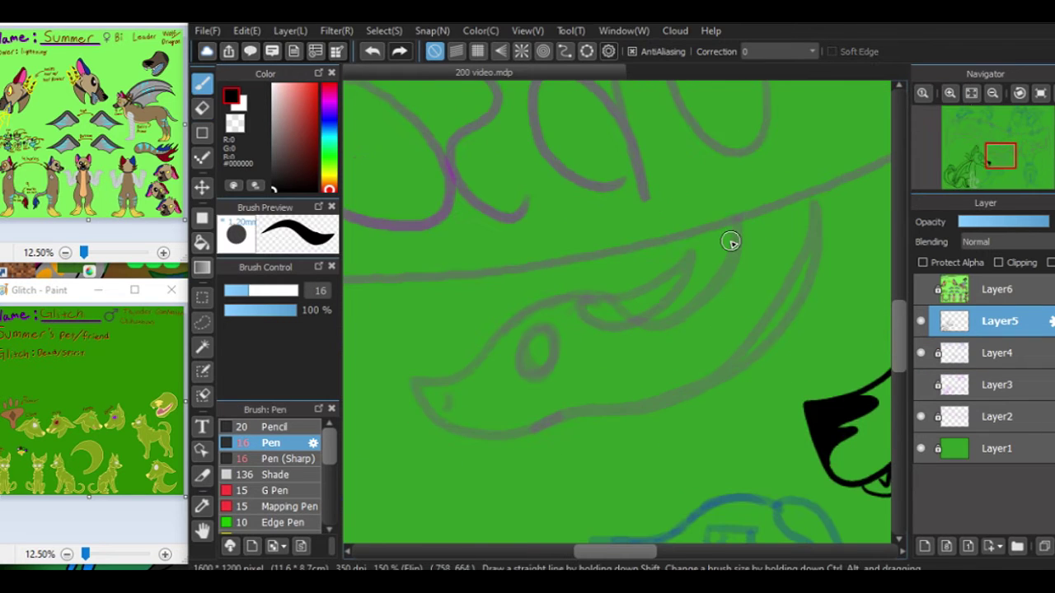
scroll(621, 309, "up", 1)
left_click_drag(599, 297, 635, 284)
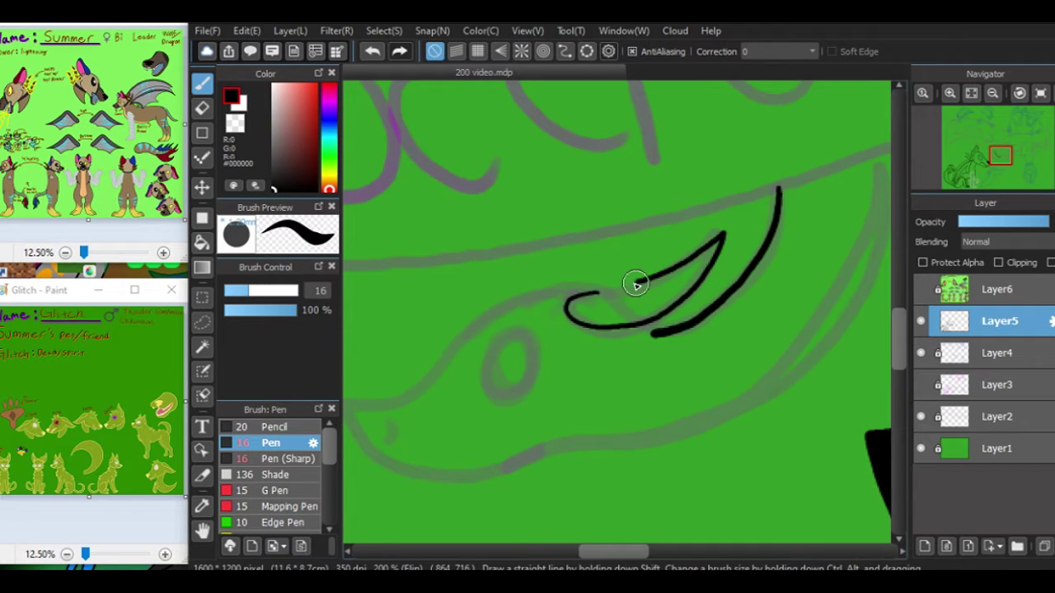
Step: Ink the head's forehead, pointed snout and long lower jaw curve, plus its oval eye and nostril
mouse_move(601, 317)
left_mouse_down()
mouse_move(666, 292)
mouse_move(419, 412)
mouse_move(643, 447)
mouse_move(842, 394)
left_mouse_up()
left_click_drag(598, 550, 651, 550)
left_click_drag(614, 397, 735, 150)
scroll(643, 198, "up", 1)
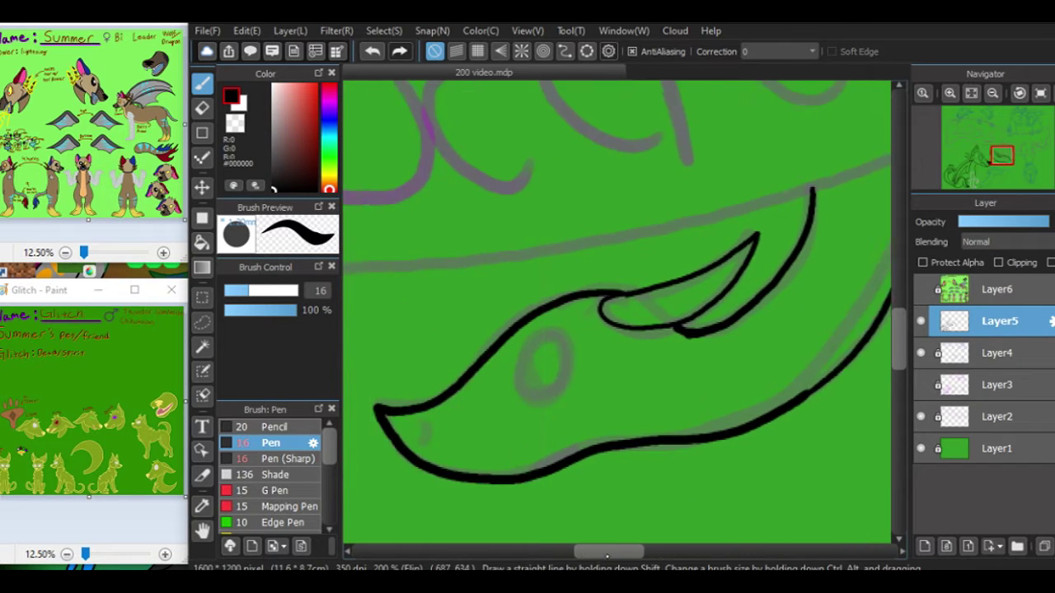
left_click_drag(642, 198, 639, 201)
left_click_drag(436, 329, 441, 350)
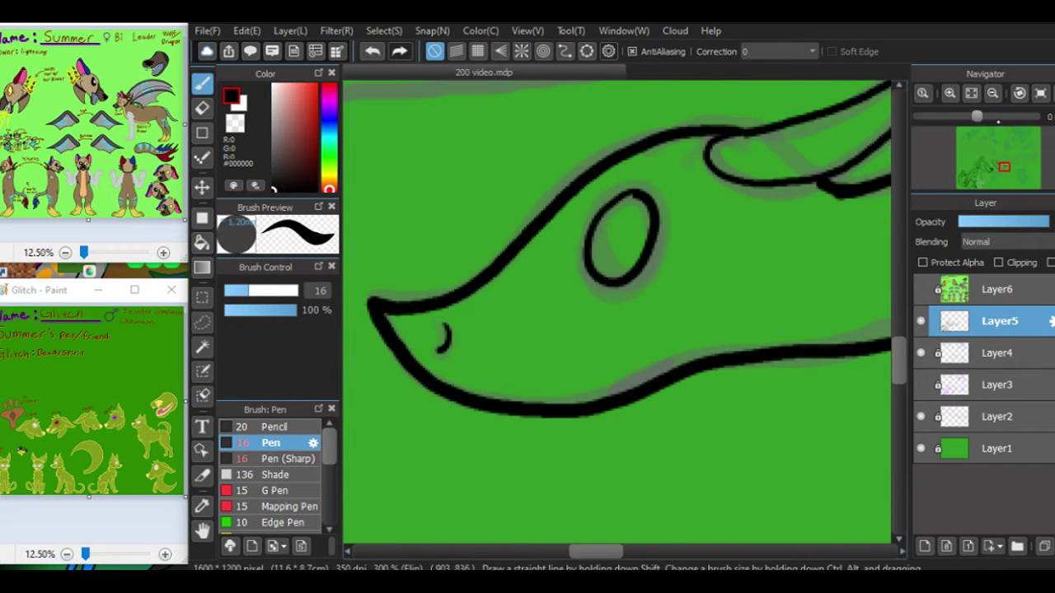
Step: Sample the pale yellow #FFDD65 from the small paw mark on the Glitch reference sheet in Layer7
scroll(440, 350, "down", 4)
mouse_move(961, 134)
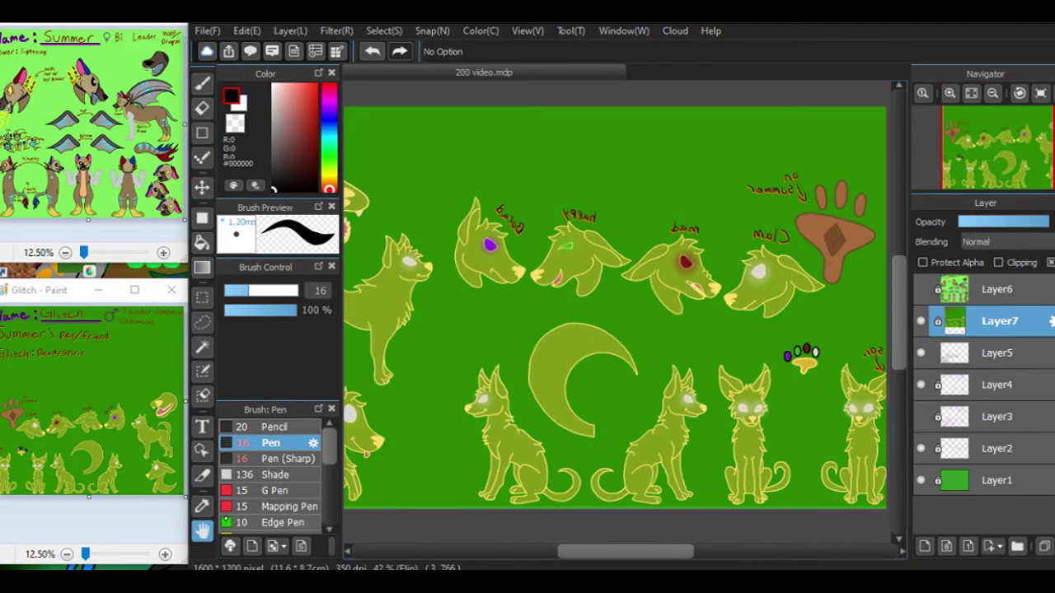
scroll(725, 330, "up", 3)
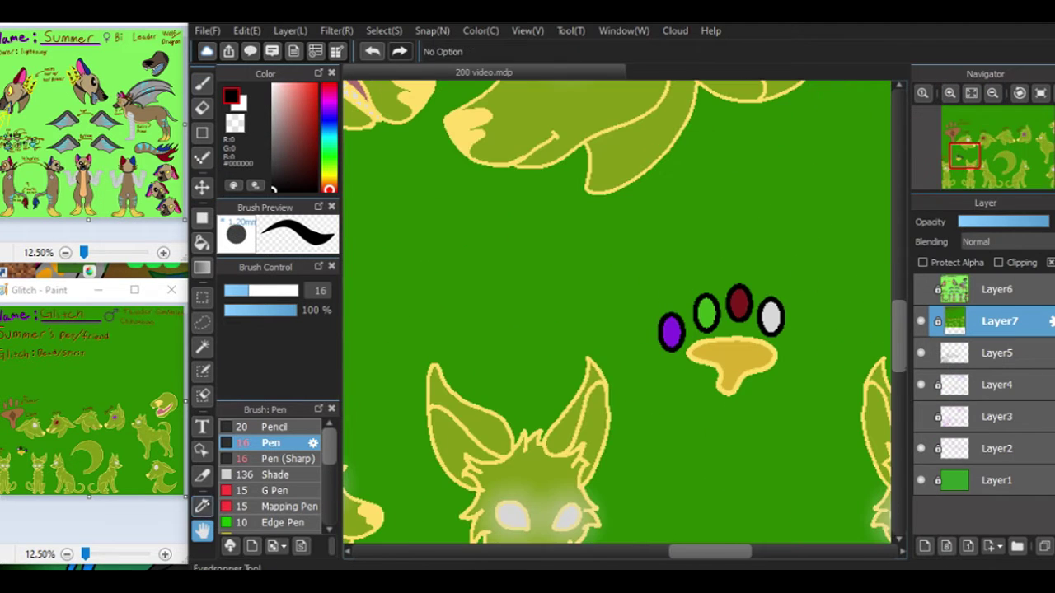
left_click(202, 505)
left_click(732, 390)
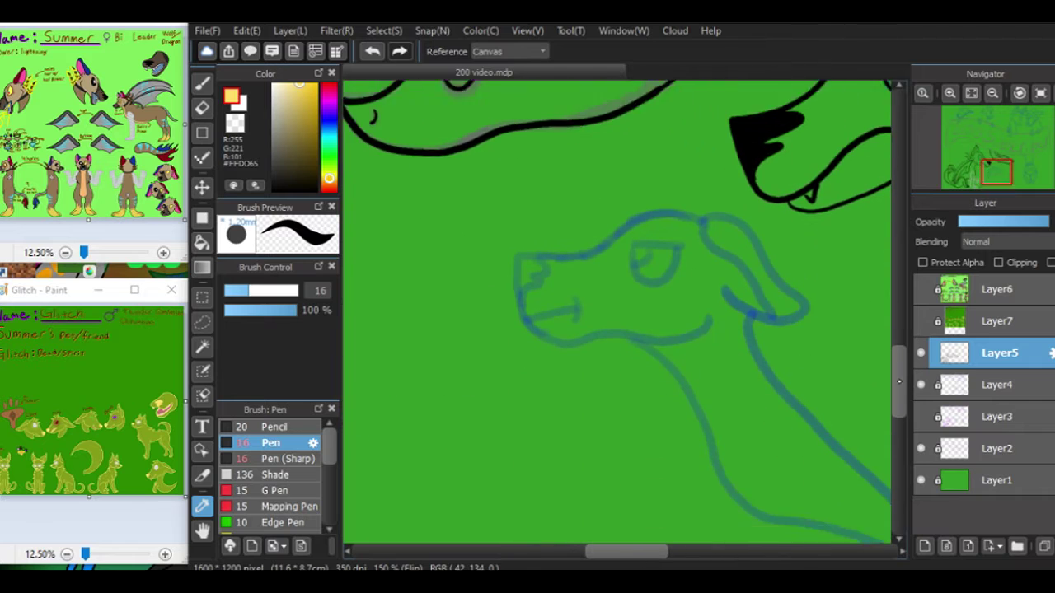
Step: On Layer5, ink the lower character's folded ear, forehead, snout, mouth and half-lidded eye in pale yellow
left_click(949, 92)
left_click_drag(644, 168, 549, 270)
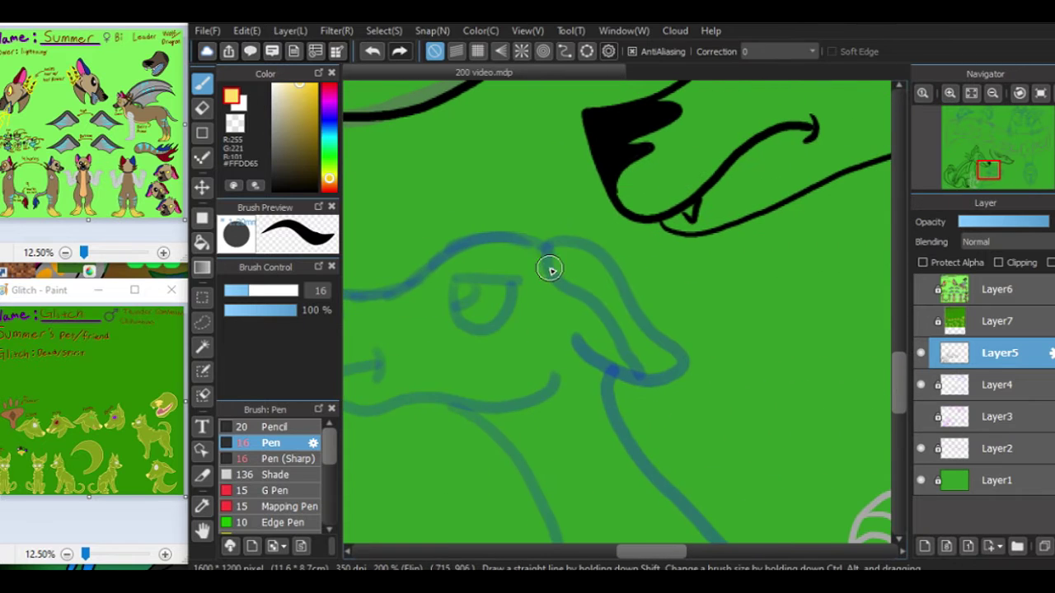
left_click_drag(689, 358, 567, 343)
left_click_drag(572, 299, 731, 303)
mouse_move(717, 241)
left_mouse_down()
mouse_move(601, 255)
mouse_move(478, 377)
mouse_move(537, 359)
left_mouse_up()
left_click_drag(620, 281, 676, 305)
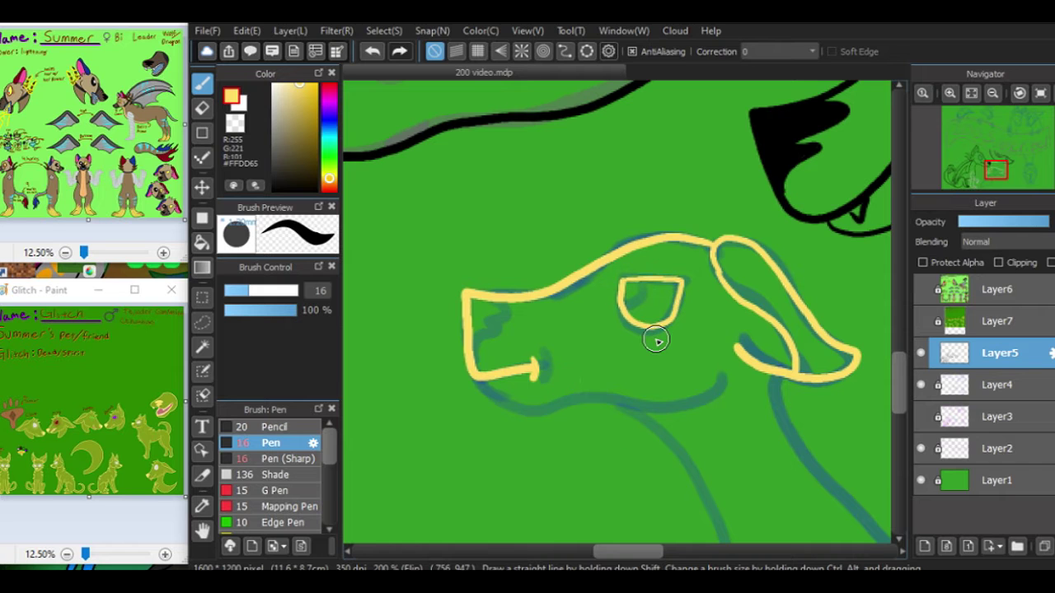
Step: Outline and fill the character's nose in pale yellow, and ink the jaw and the neck tapering to a point
scroll(526, 314, "up", 2)
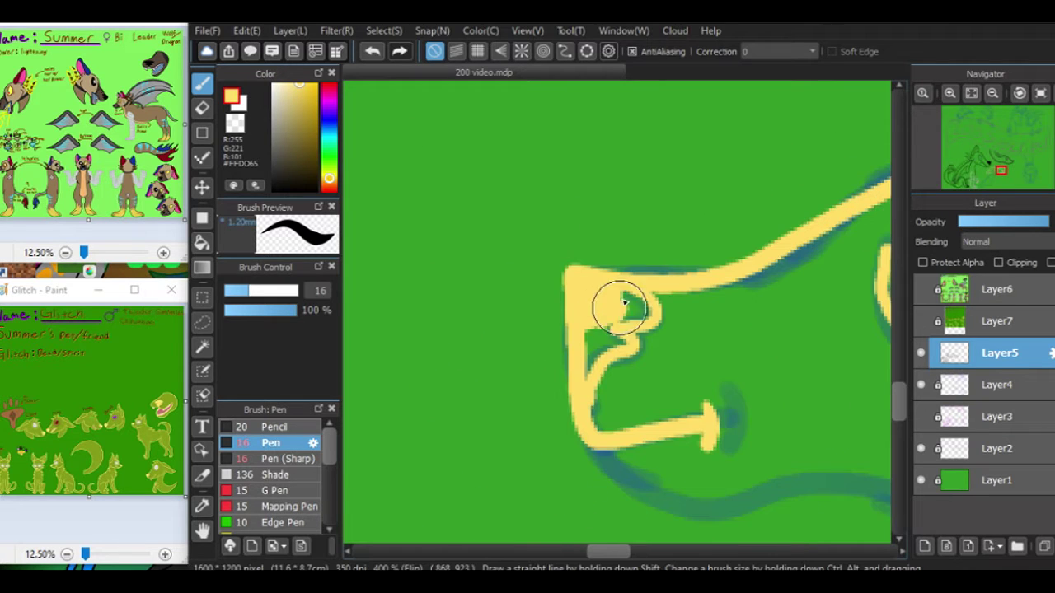
scroll(598, 331, "down", 2)
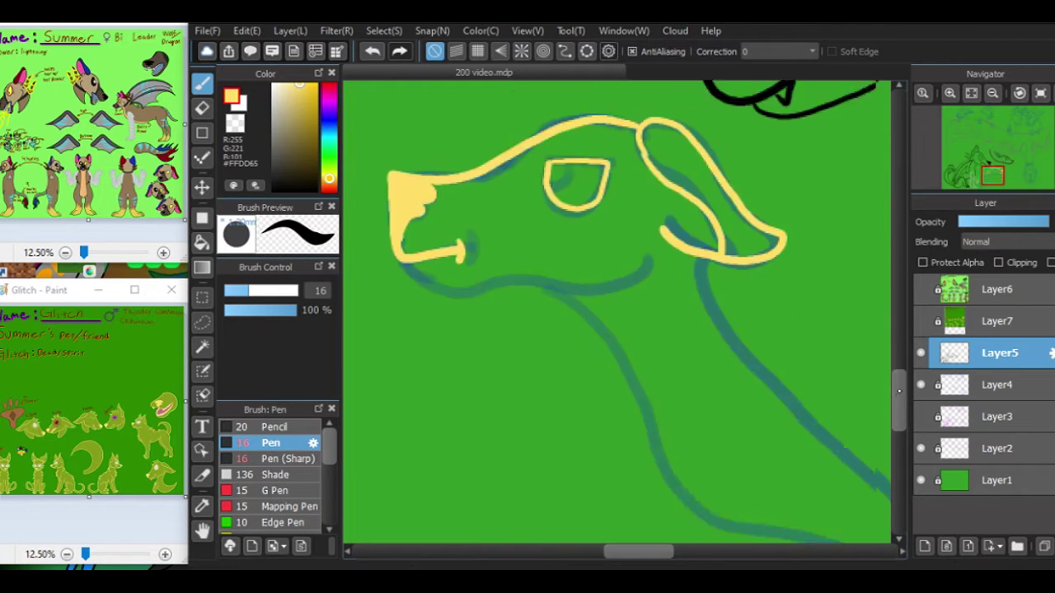
mouse_move(651, 238)
left_mouse_down()
mouse_move(549, 176)
mouse_move(706, 337)
mouse_move(577, 375)
mouse_move(412, 200)
left_mouse_up()
scroll(412, 200, "down", 1)
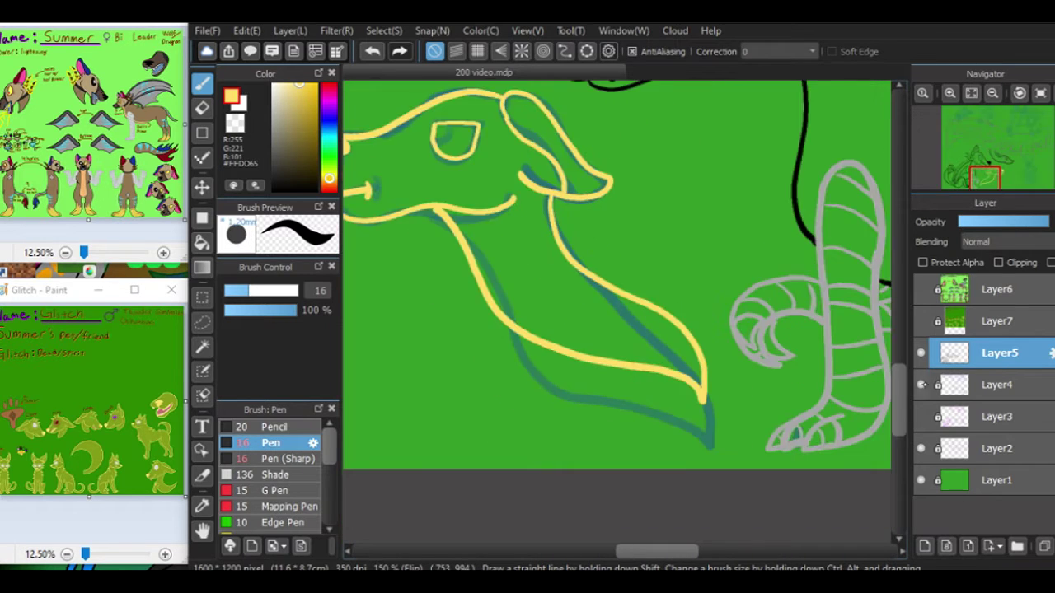
Step: On Layer4, erase the blue sketch around the inked pale yellow head and the black-lined head beneath the banner
left_click(920, 385)
left_click(920, 385)
left_click(955, 385)
scroll(576, 289, "down", 1)
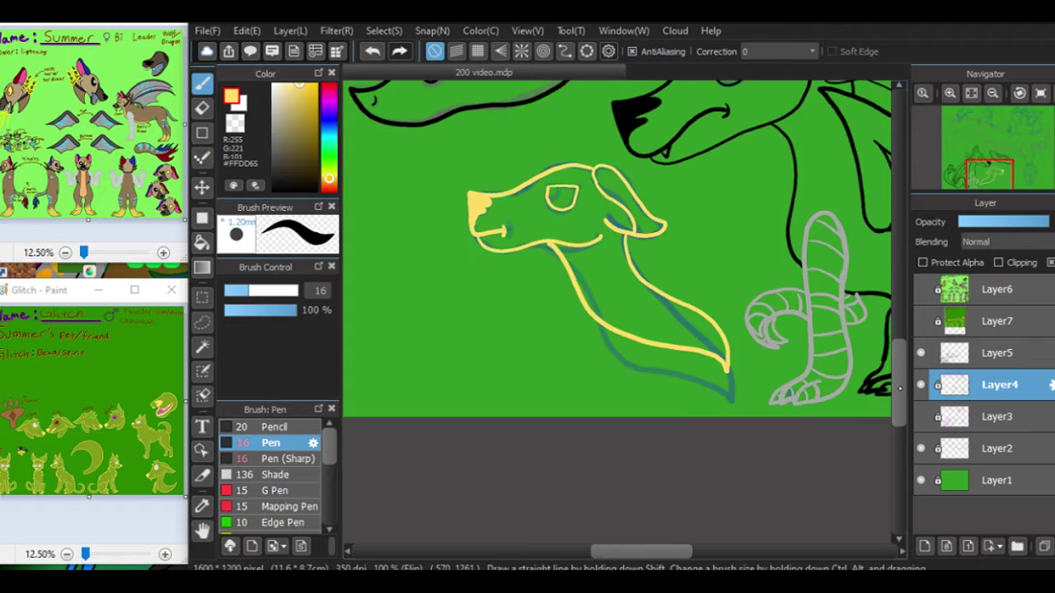
key("e")
mouse_move(470, 270)
left_mouse_down()
mouse_move(560, 384)
mouse_move(675, 279)
mouse_move(738, 429)
left_mouse_up()
scroll(620, 211, "up", 3)
left_click_drag(620, 211, 503, 197)
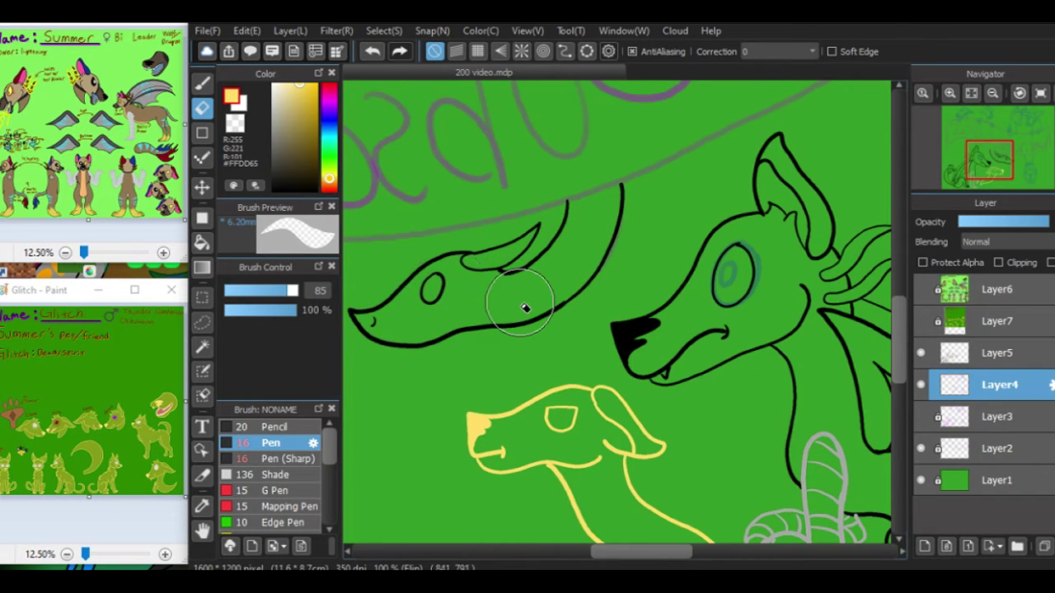
Step: On Layer5, ink the muzzle, mouth line and cheek loop of the wide-eyed character above the banner in black #000000
scroll(754, 299, "left", 3)
left_click(956, 352)
scroll(618, 313, "left", 3)
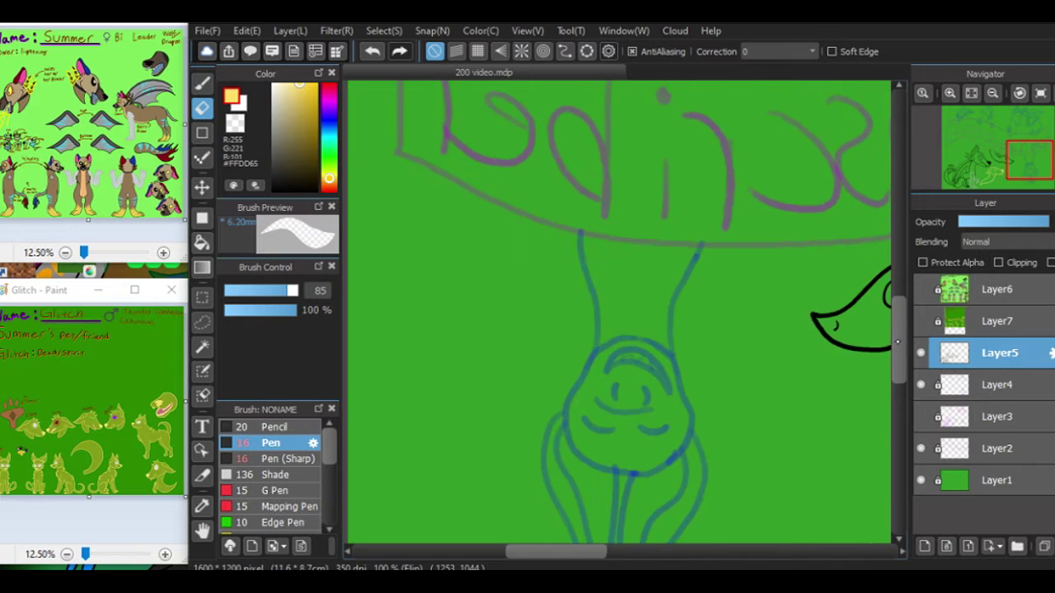
scroll(618, 313, "up", 5)
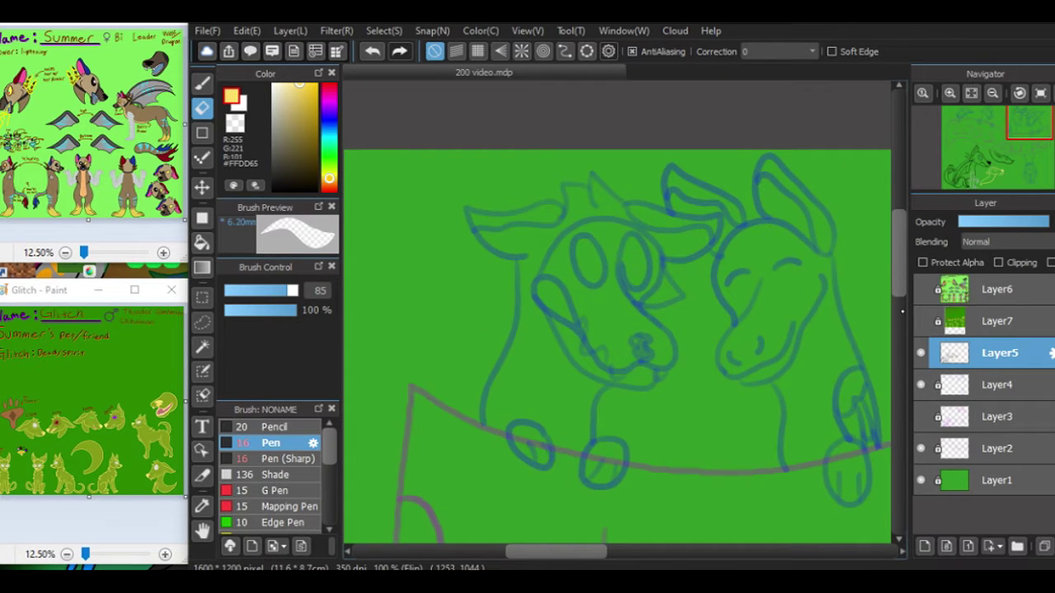
left_click(949, 93)
key("b")
left_click(949, 93)
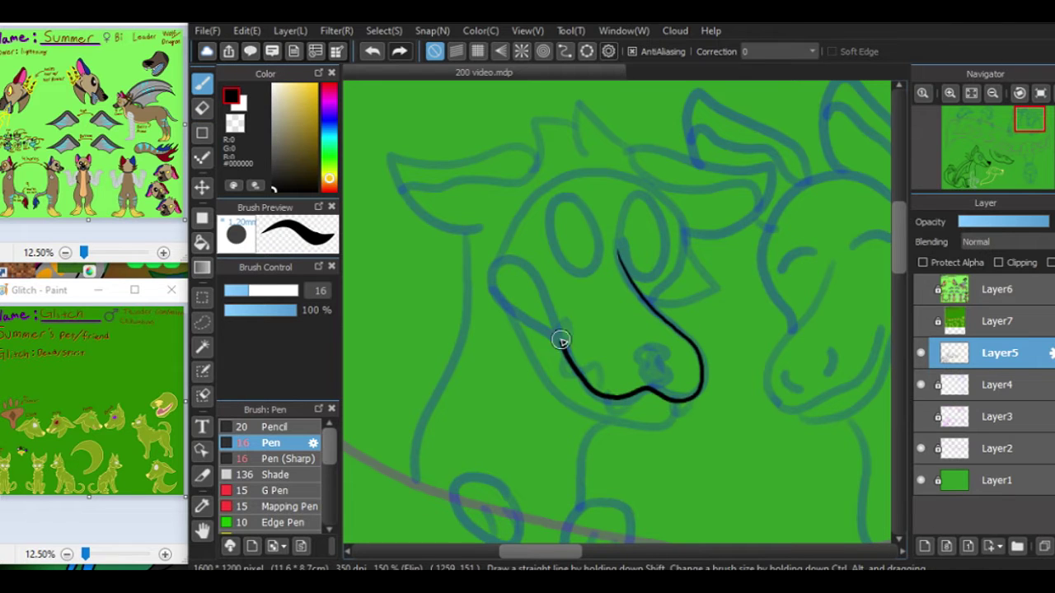
scroll(562, 346, "up", 2)
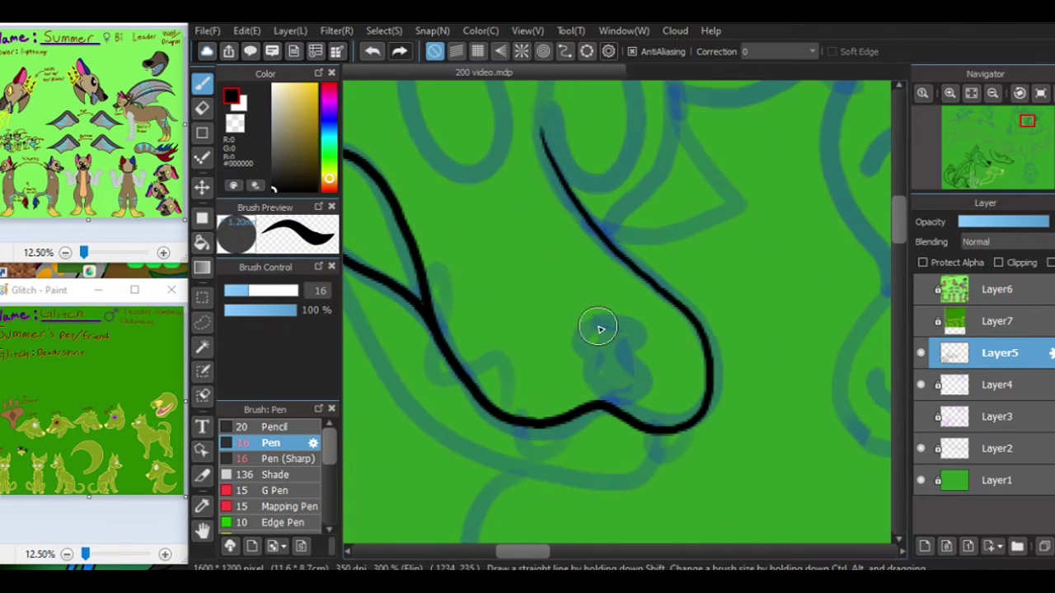
Step: Outline and fill the wide-eyed character's jagged nose in black, and ink a small fang at the snout's tip
scroll(604, 403, "up", 2)
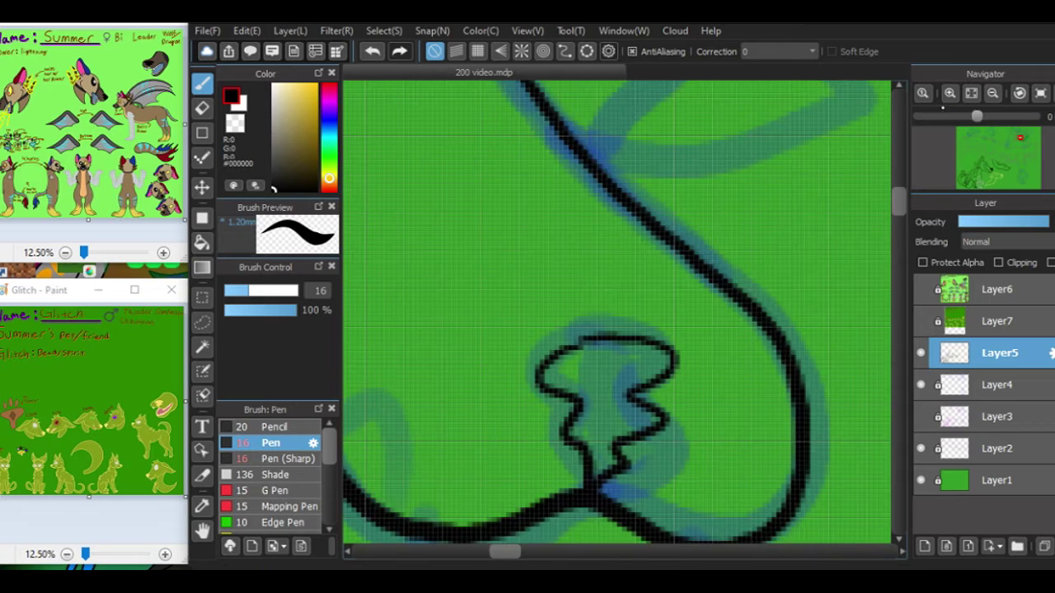
mouse_move(596, 266)
left_mouse_down()
mouse_move(601, 247)
mouse_move(614, 262)
mouse_move(580, 278)
mouse_move(582, 329)
mouse_move(617, 337)
mouse_move(640, 318)
mouse_move(655, 242)
mouse_move(602, 275)
mouse_move(618, 326)
left_mouse_up()
scroll(669, 418, "down", 1)
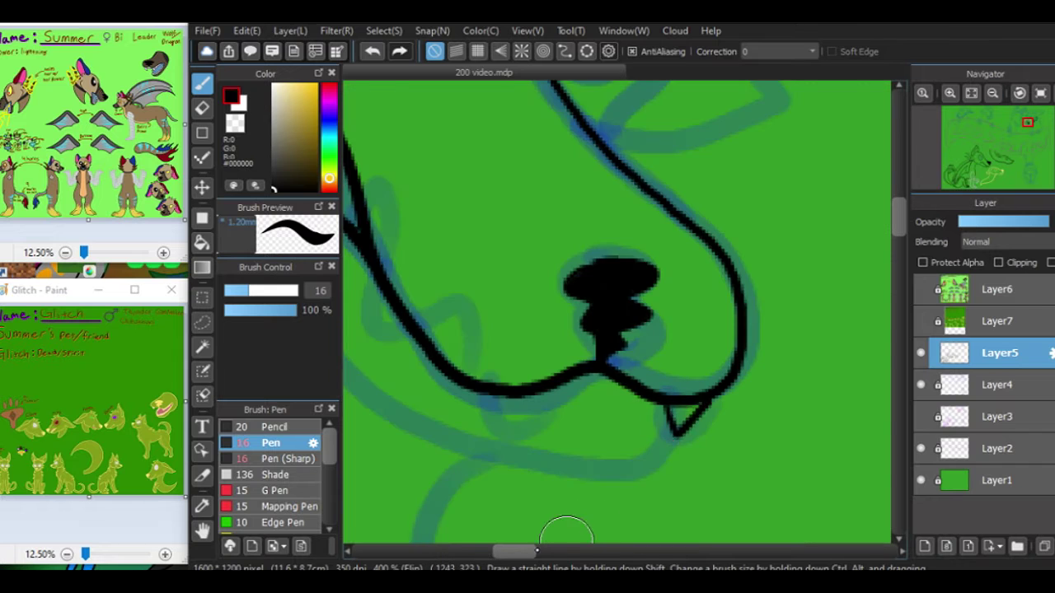
Step: Ink a row of pointed teeth above and below the wide-eyed character's mouth line
scroll(567, 534, "left", 3)
left_click_drag(728, 407, 735, 420)
left_click_drag(600, 327, 626, 316)
mouse_move(645, 222)
left_mouse_down()
mouse_move(602, 257)
mouse_move(616, 261)
left_mouse_up()
scroll(689, 277, "down", 3)
scroll(690, 278, "up", 4)
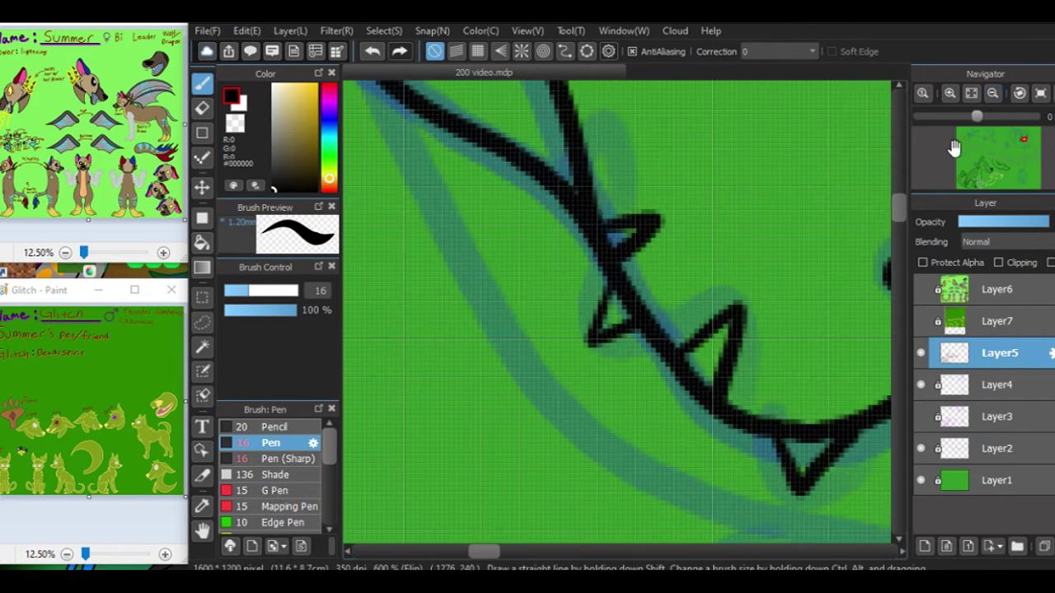
Step: Reduce the eraser to size 8.2 and erase the mouth line where it crosses the back teeth
key("e")
key("bracketleft")
key("bracketleft")
key("bracketleft")
key("bracketleft")
key("bracketleft")
key("bracketleft")
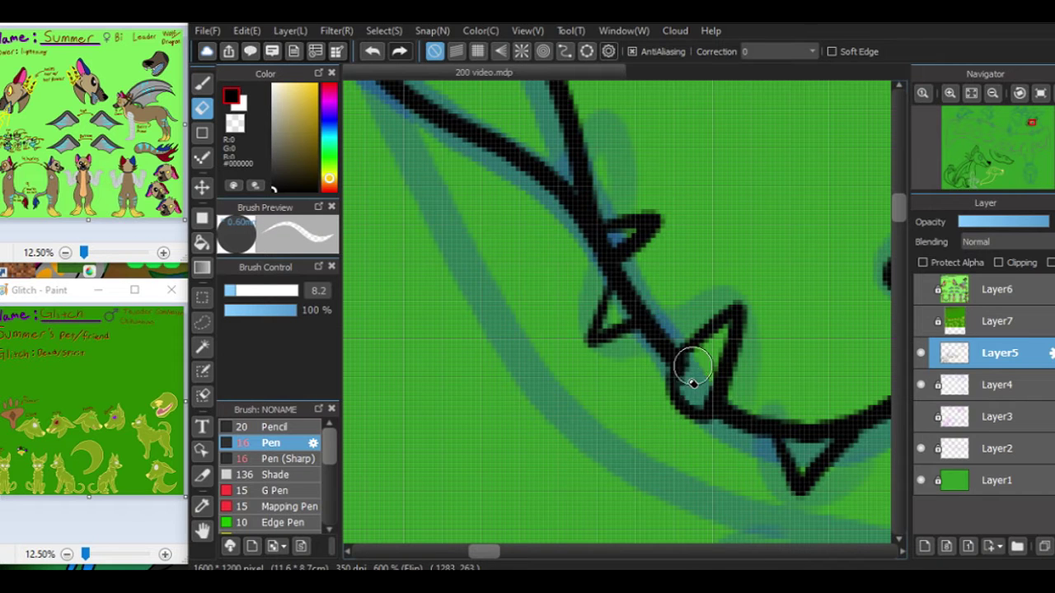
mouse_move(692, 367)
left_mouse_down()
mouse_move(581, 249)
mouse_move(599, 253)
mouse_move(544, 330)
mouse_move(501, 431)
left_mouse_up()
Step: Ink rounded roots on the two front fangs and erase the mouth line running through them
key("p")
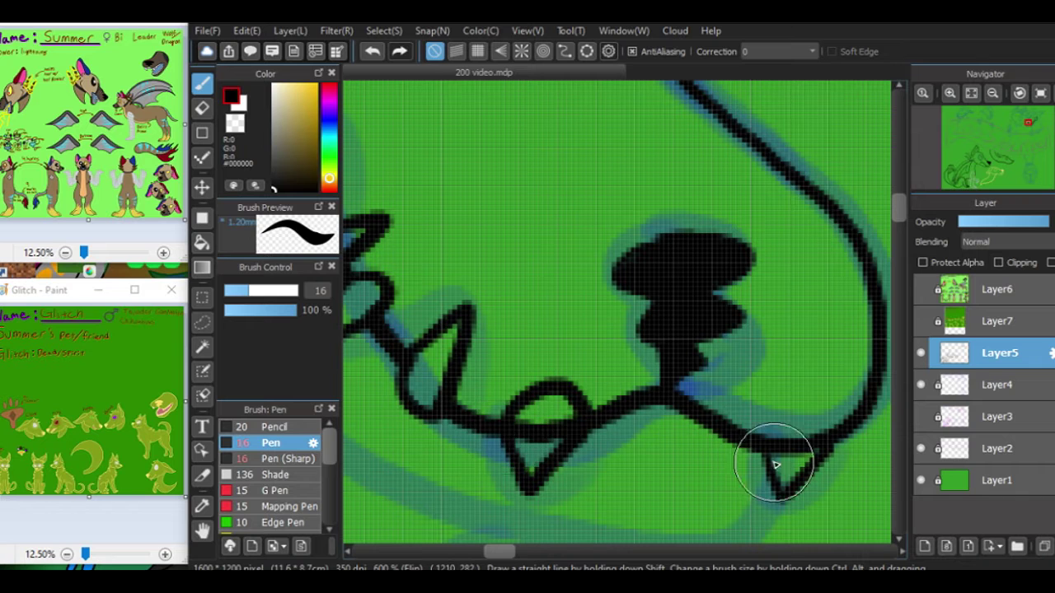
left_click_drag(774, 464, 790, 455)
key("e")
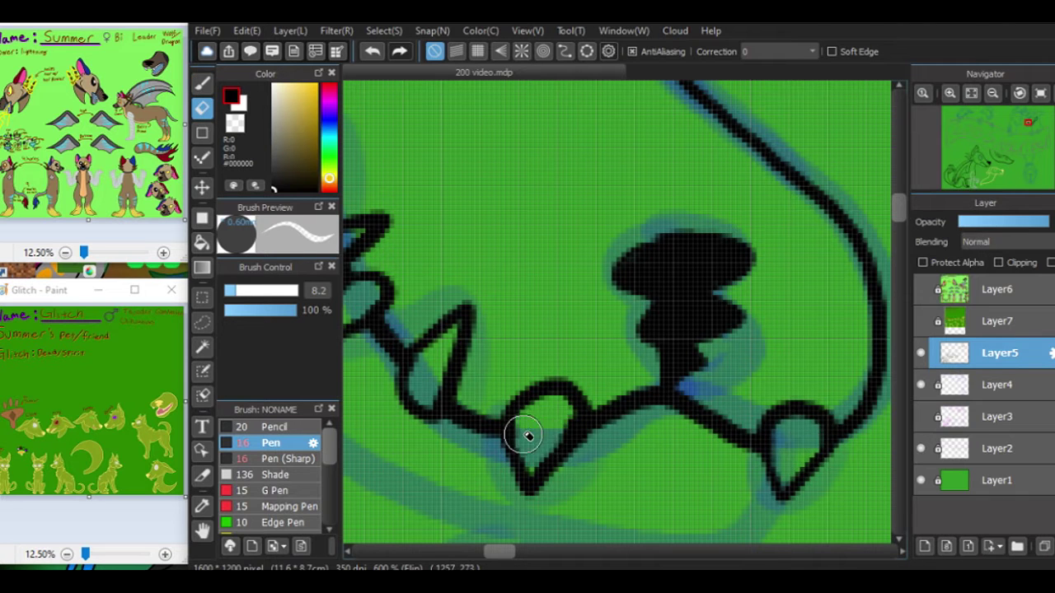
scroll(563, 424, "down", 1)
scroll(631, 382, "up", 1)
key("p")
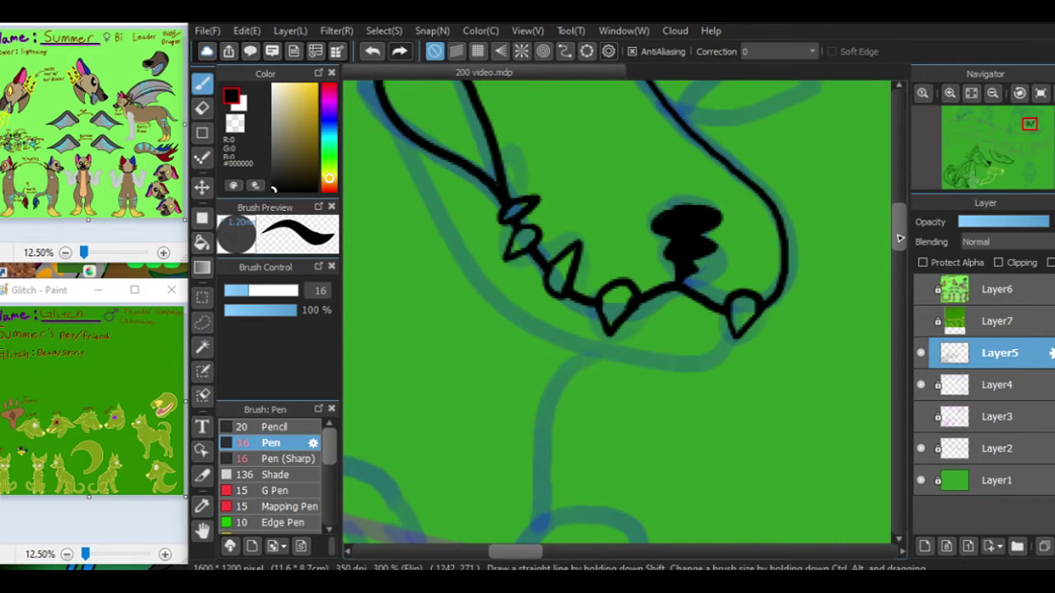
Step: Ink the wide-eyed character's two oval eye outlines and the long curve of its lower jaw
scroll(628, 285, "up", 3)
mouse_move(628, 285)
left_mouse_down()
mouse_move(710, 237)
mouse_move(657, 324)
mouse_move(629, 273)
left_mouse_up()
mouse_move(577, 239)
left_mouse_down()
mouse_move(483, 192)
mouse_move(575, 233)
mouse_move(486, 257)
mouse_move(577, 210)
left_mouse_up()
key("ctrl+z")
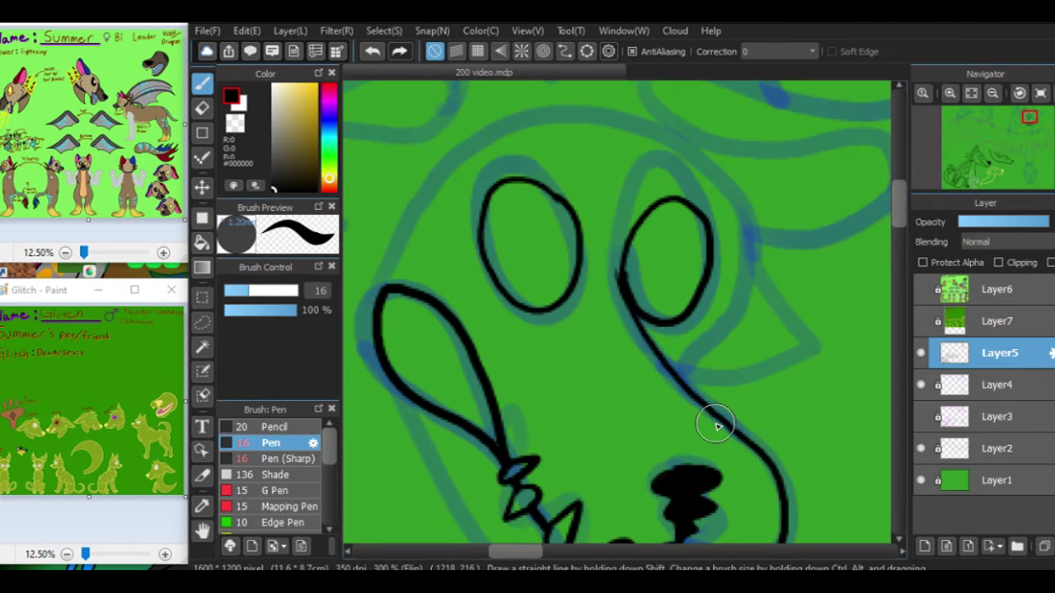
key("space")
left_click_drag(641, 419, 695, 279)
mouse_move(788, 447)
left_mouse_down()
mouse_move(671, 472)
mouse_move(520, 376)
mouse_move(435, 216)
left_mouse_up()
Step: Fill both oval eyes of the wide-eyed character solid black
left_click_drag(1030, 160, 1004, 142)
scroll(537, 306, "up", 2)
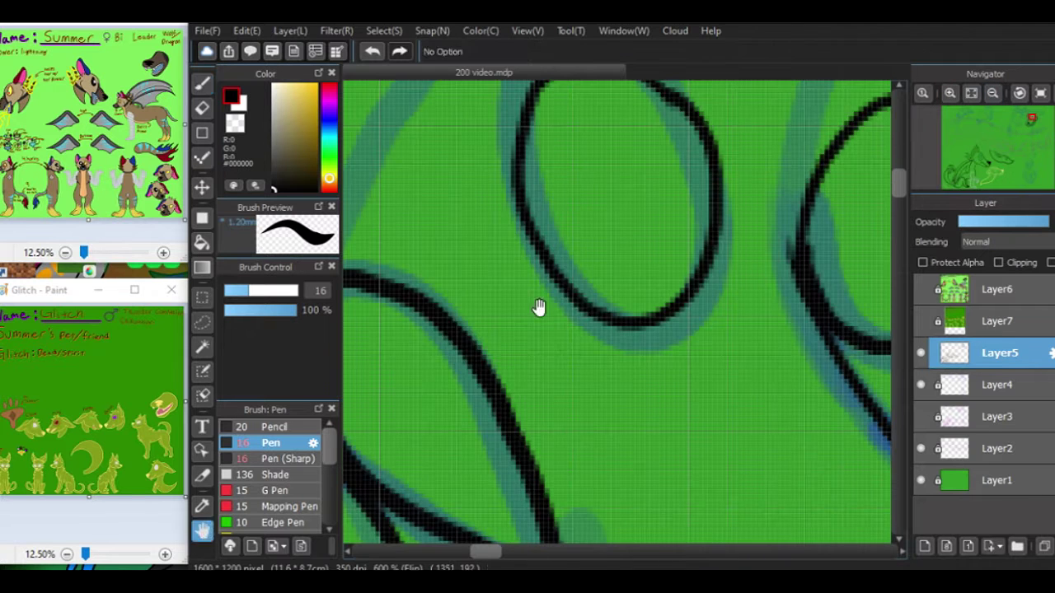
mouse_move(534, 323)
left_mouse_down()
mouse_move(560, 215)
mouse_move(544, 208)
mouse_move(521, 225)
mouse_move(502, 304)
mouse_move(528, 376)
mouse_move(565, 418)
mouse_move(620, 426)
mouse_move(662, 373)
mouse_move(673, 310)
mouse_move(637, 241)
mouse_move(562, 201)
mouse_move(543, 341)
mouse_move(565, 386)
mouse_move(623, 391)
mouse_move(638, 288)
mouse_move(570, 264)
mouse_move(558, 295)
mouse_move(619, 343)
mouse_move(609, 299)
left_mouse_up()
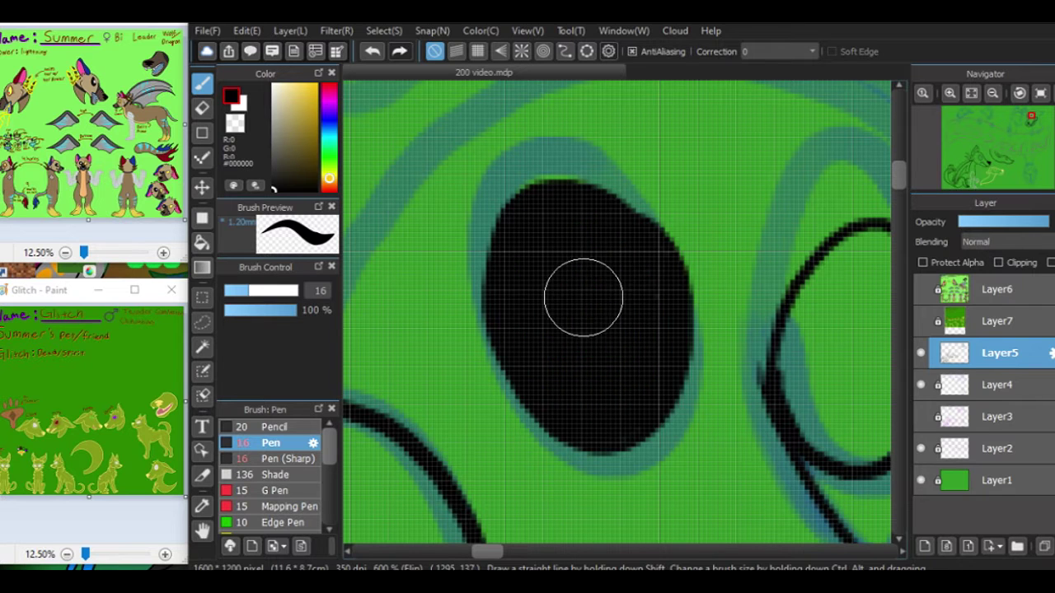
scroll(582, 297, "right", 5)
mouse_move(572, 261)
left_mouse_down()
mouse_move(502, 381)
mouse_move(568, 458)
mouse_move(643, 358)
mouse_move(622, 269)
mouse_move(596, 246)
mouse_move(654, 328)
mouse_move(527, 396)
mouse_move(613, 293)
mouse_move(551, 360)
mouse_move(600, 298)
left_mouse_up()
scroll(599, 298, "down", 5)
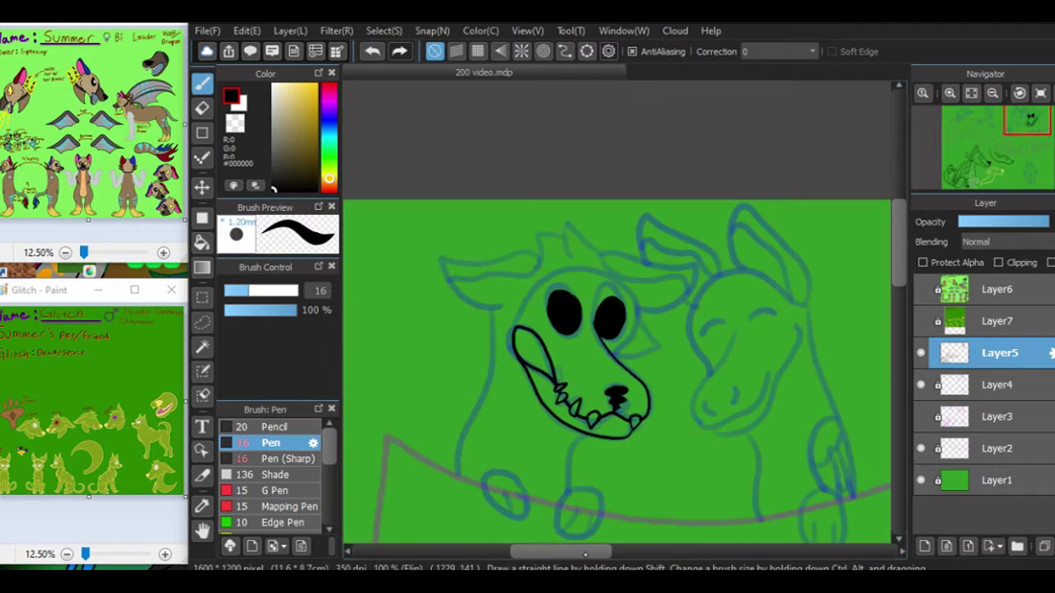
Step: Ink the floppy-eared character's muzzle bridge and snout, and erase the snout and mouth line below the bridge
scroll(566, 194, "up", 3)
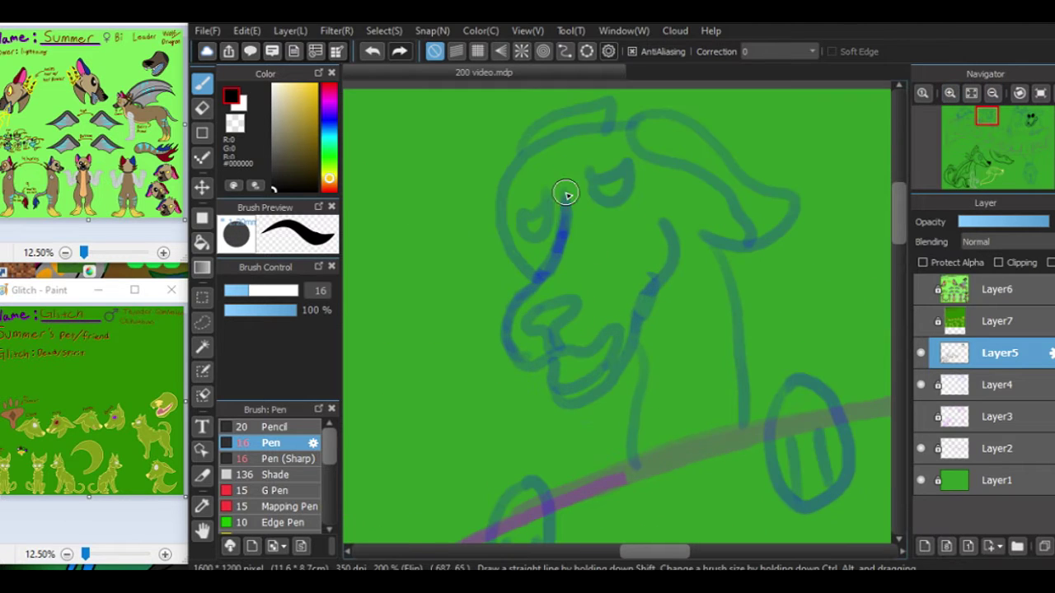
scroll(624, 318, "up", 2)
key("e")
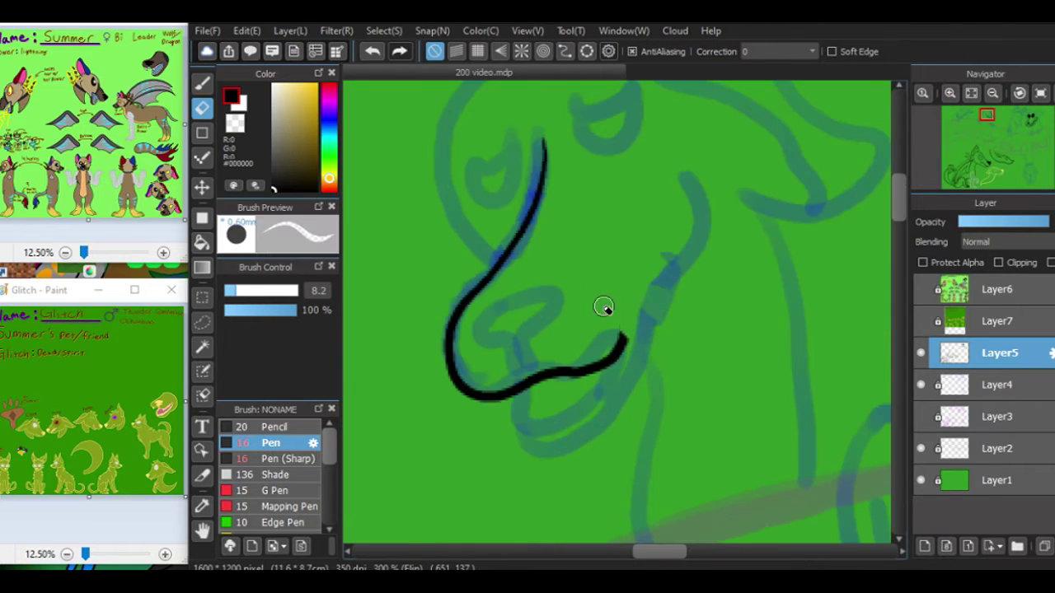
mouse_move(549, 375)
left_mouse_down()
mouse_move(470, 365)
mouse_move(546, 358)
left_mouse_up()
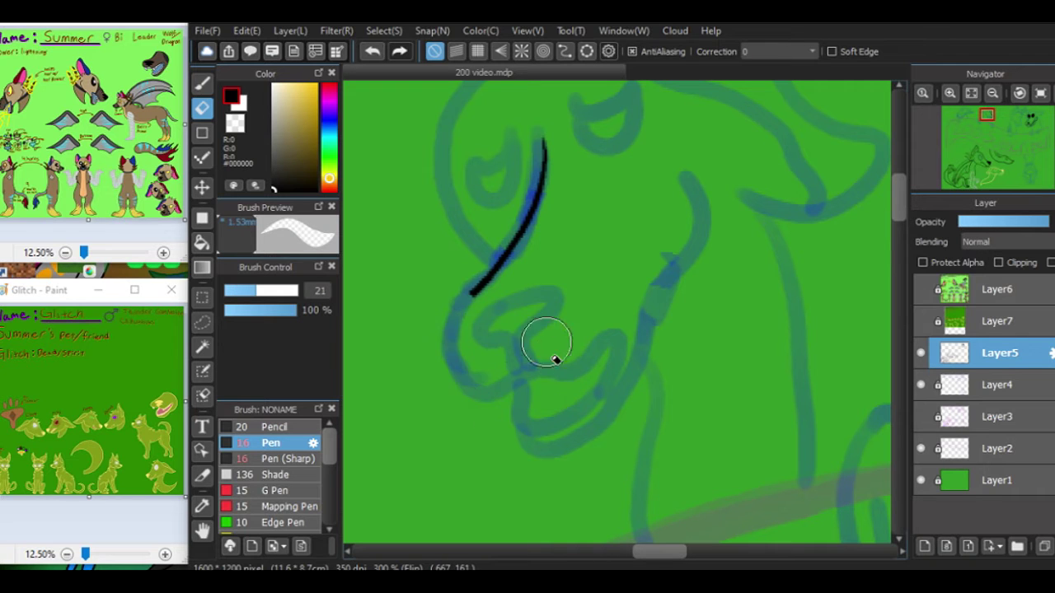
Step: Ink the floppy-eared character's rounded snout, open mouth, and lower jaw running up to the cheek
key("p")
mouse_move(461, 305)
left_mouse_down()
mouse_move(448, 335)
mouse_move(587, 362)
mouse_move(530, 394)
left_mouse_up()
scroll(527, 394, "up", 2)
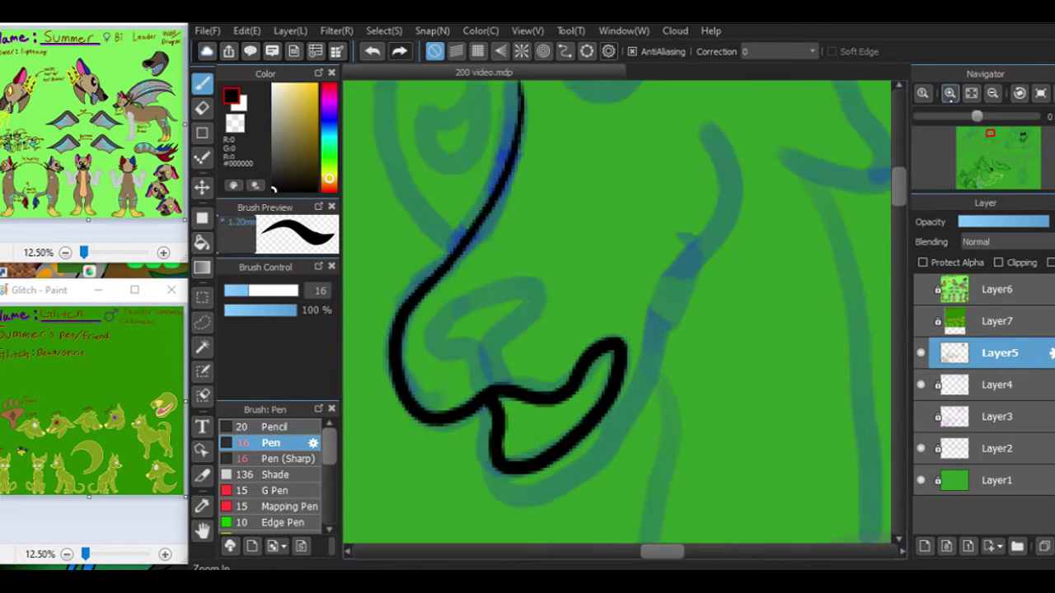
mouse_move(424, 470)
left_mouse_down()
mouse_move(585, 319)
mouse_move(648, 153)
left_mouse_up()
scroll(648, 154, "left", 3)
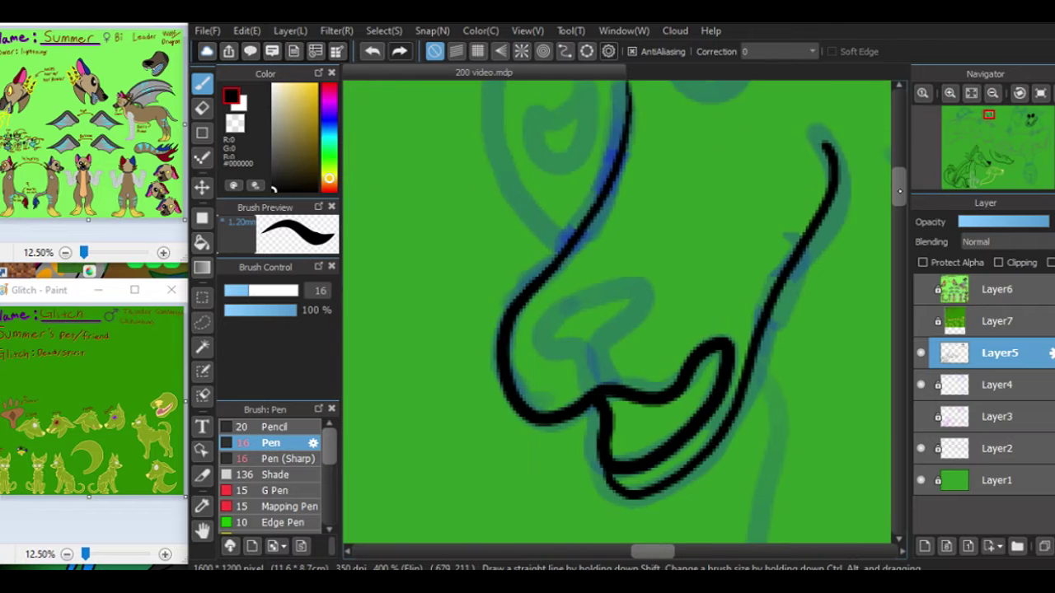
Step: Ink the floppy-eared character's drooping right ear with jagged fur along its inner edge
scroll(648, 153, "up", 4)
scroll(890, 176, "right", 5)
mouse_move(461, 169)
left_mouse_down()
mouse_move(542, 169)
mouse_move(772, 326)
mouse_move(595, 289)
mouse_move(678, 421)
left_mouse_up()
scroll(584, 337, "left", 5)
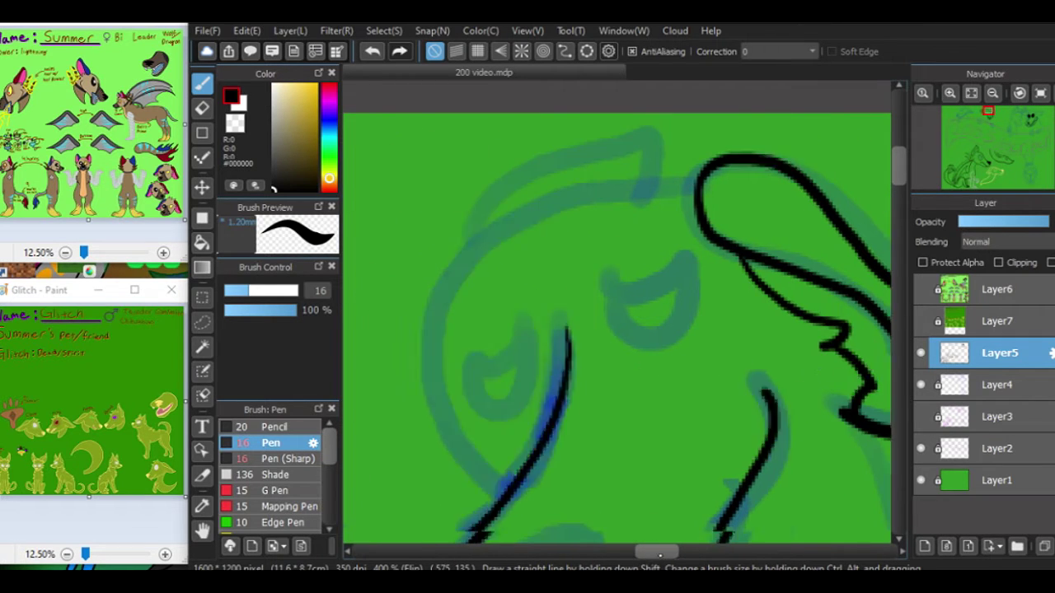
Step: Ink the drooping left ear with its inner fold, plus jagged fur down the side of the face
scroll(873, 198, "down", 2)
scroll(876, 197, "left", 4)
mouse_move(620, 213)
left_mouse_down()
mouse_move(416, 384)
mouse_move(605, 441)
left_mouse_up()
left_click_drag(626, 216, 436, 424)
mouse_move(600, 257)
left_mouse_down()
mouse_move(581, 423)
mouse_move(618, 486)
left_mouse_up()
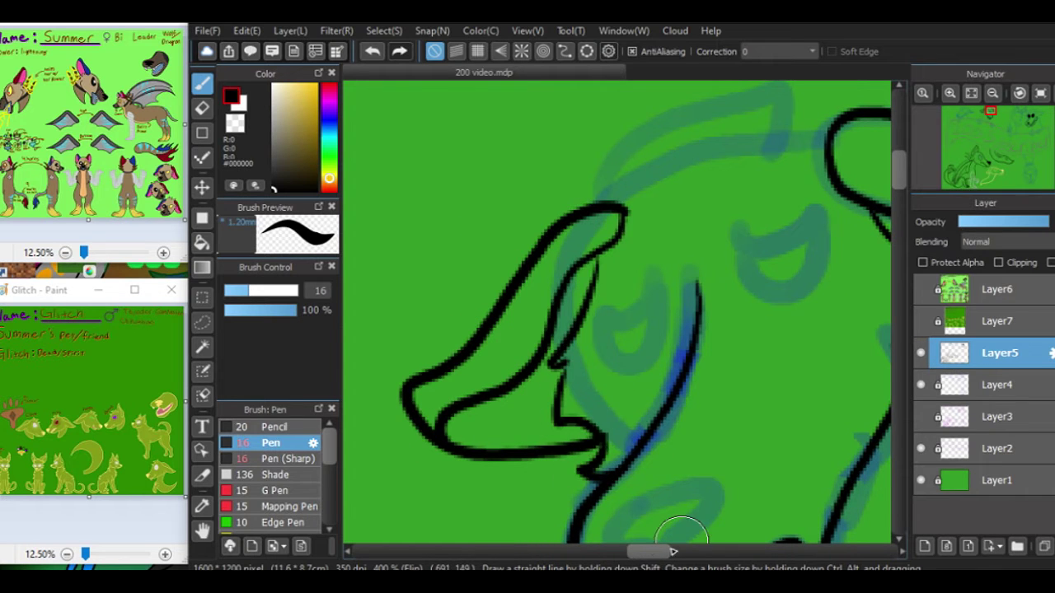
Step: Ink the top of the floppy-eared character's head with pointed hair tufts between the ears
scroll(618, 329, "right", 3)
scroll(618, 330, "up", 3)
mouse_move(723, 233)
left_mouse_down()
mouse_move(618, 237)
mouse_move(513, 277)
left_mouse_up()
scroll(572, 343, "right", 3)
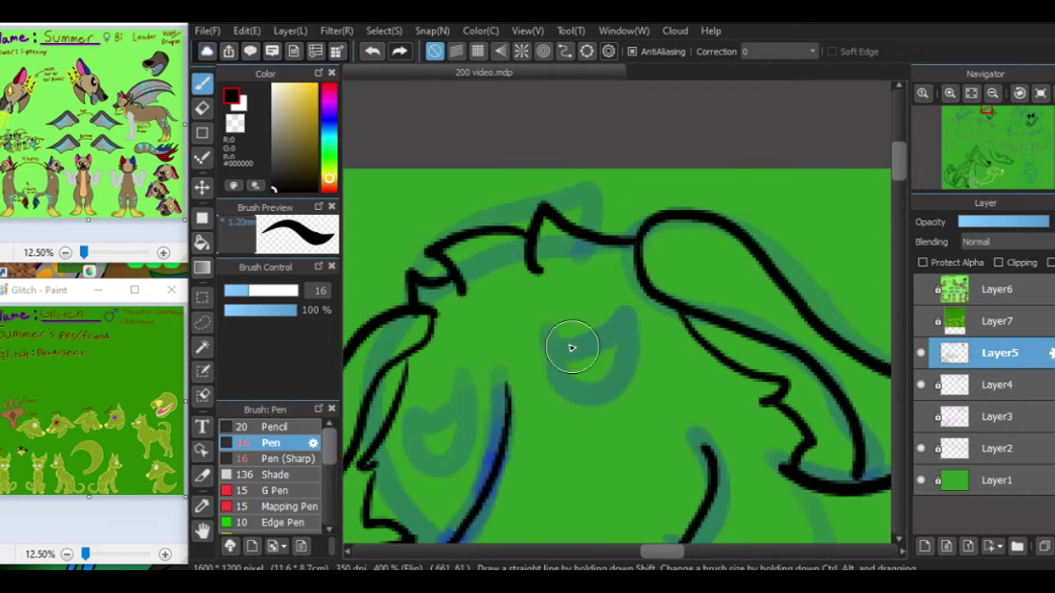
Step: Ink the floppy-eared character's two half-lidded eyes with small pupils
left_click_drag(548, 329, 596, 388)
left_click_drag(626, 321, 552, 346)
scroll(669, 531, "down", 3)
scroll(669, 532, "left", 2)
left_click_drag(527, 270, 576, 264)
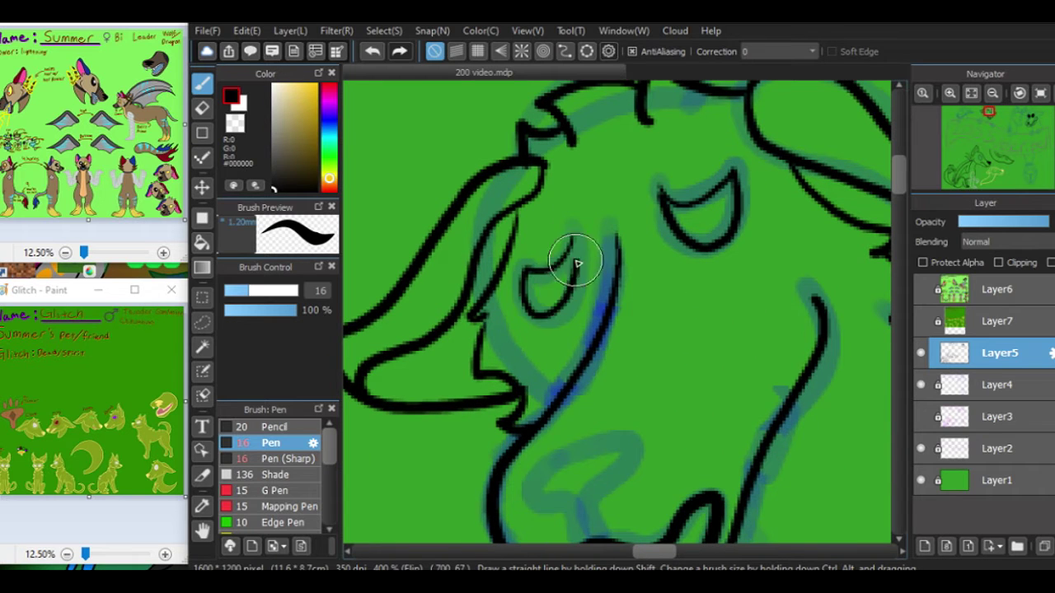
scroll(705, 237, "down", 3)
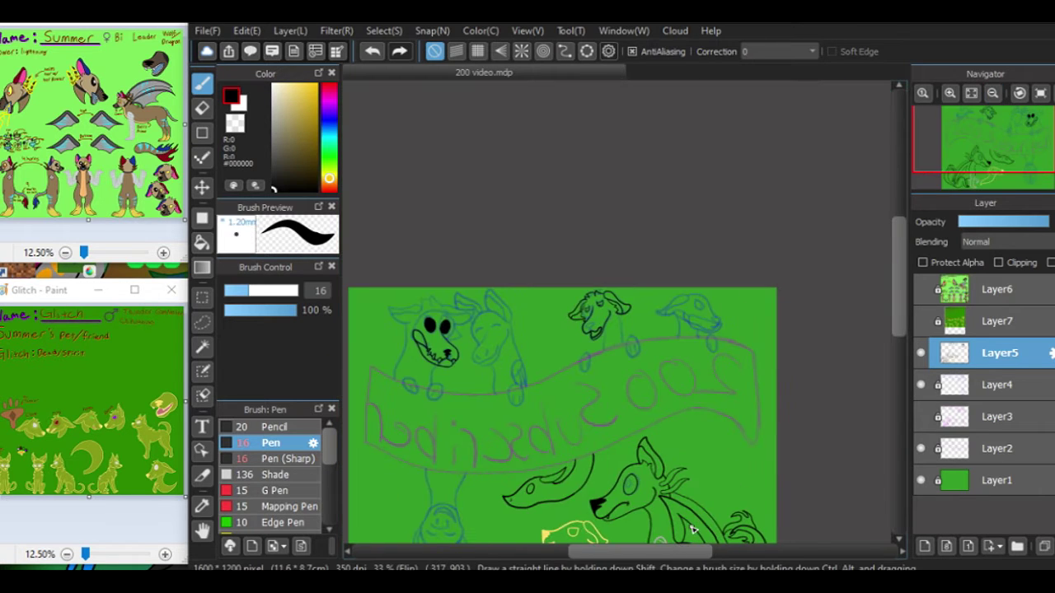
scroll(674, 536, "up", 3)
scroll(674, 536, "down", 3)
Step: Outline and fill the floppy-eared character's nose in black, and add the fangs and tongue details to its mouth
left_click_drag(505, 280, 566, 299)
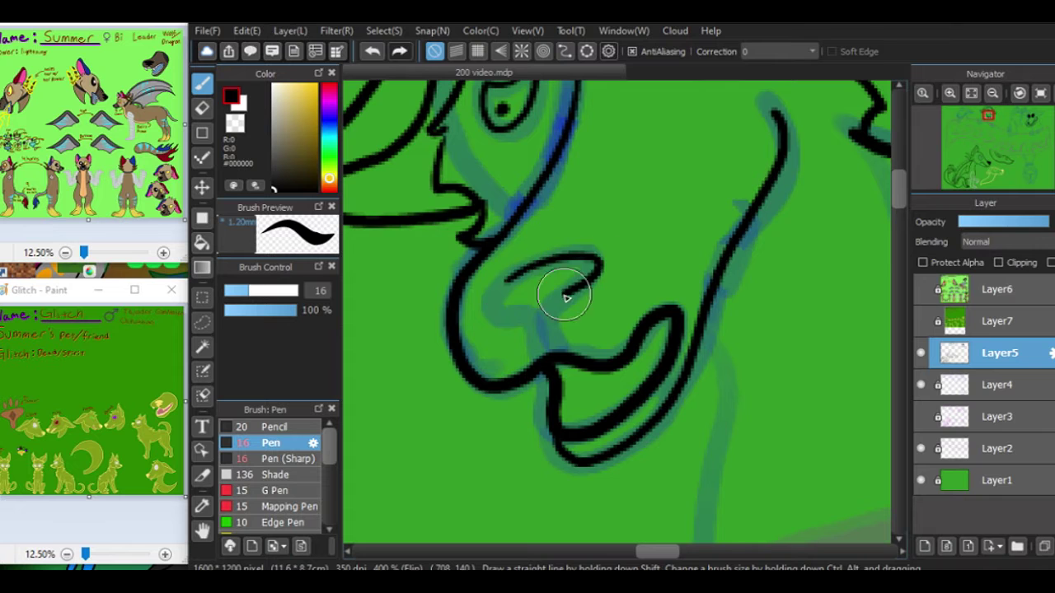
scroll(489, 310, "up", 2)
mouse_move(449, 309)
left_mouse_down()
mouse_move(440, 294)
mouse_move(539, 247)
mouse_move(502, 302)
mouse_move(513, 370)
mouse_move(511, 346)
left_mouse_up()
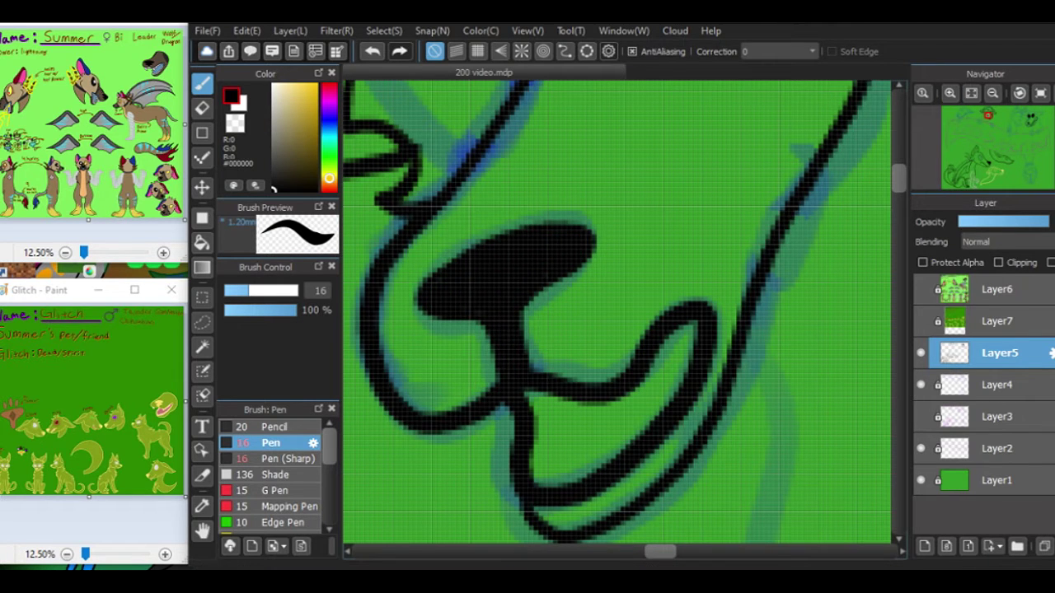
scroll(420, 329, "down", 2)
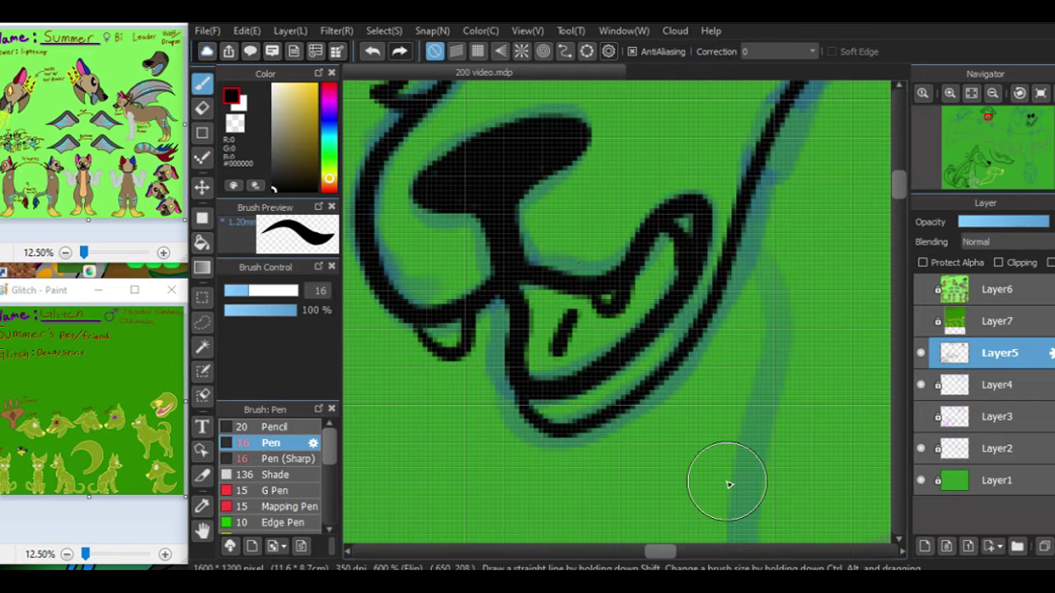
Step: Ink both sides of the floppy-eared character's neck with jagged fur tufts down to the banner's edge
left_click(992, 94)
left_click(949, 93)
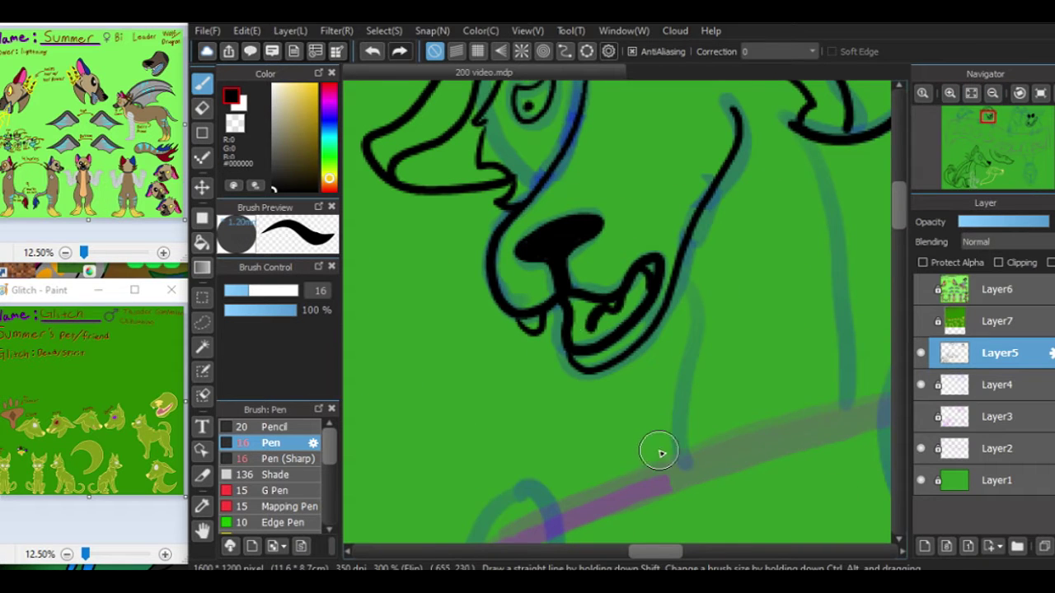
mouse_move(691, 265)
left_mouse_down()
mouse_move(700, 334)
mouse_move(667, 414)
left_mouse_up()
scroll(666, 537, "right", 5)
mouse_move(631, 141)
left_mouse_down()
mouse_move(661, 272)
mouse_move(640, 297)
left_mouse_up()
key("ctrl+z")
key("ctrl+z")
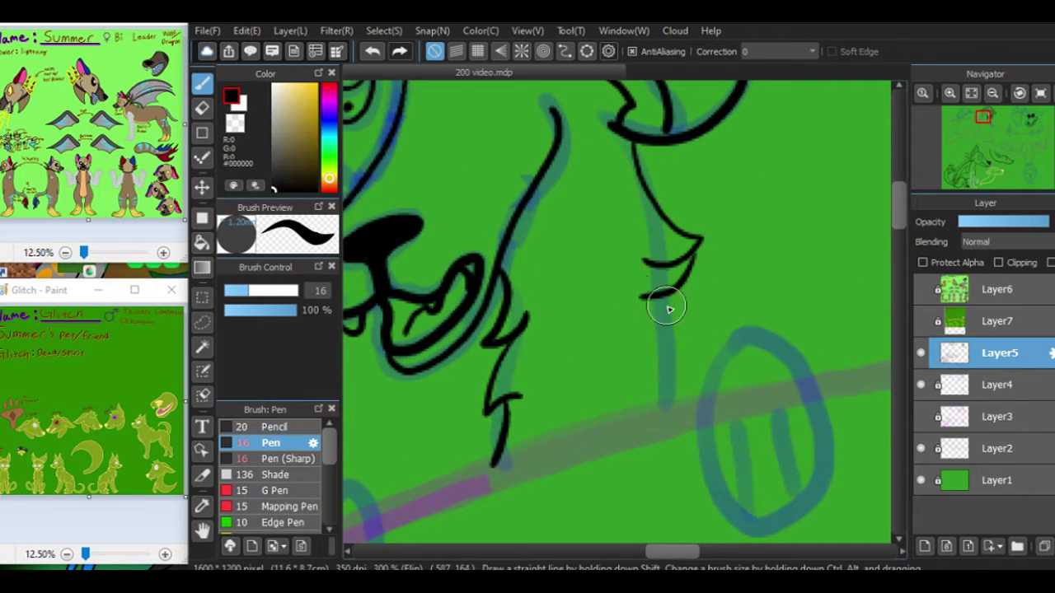
scroll(808, 504, "down", 3)
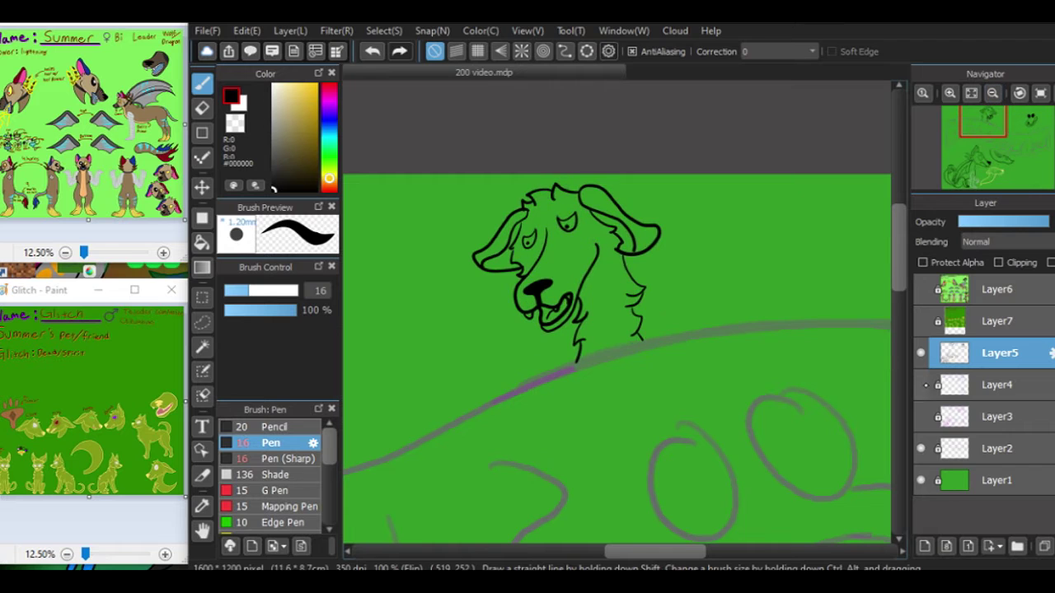
Step: Ink the floppy-eared character's left oval paw over the banner's edge, with two toe lines
scroll(808, 505, "up", 3)
scroll(614, 395, "up", 2)
left_click_drag(528, 259, 459, 400)
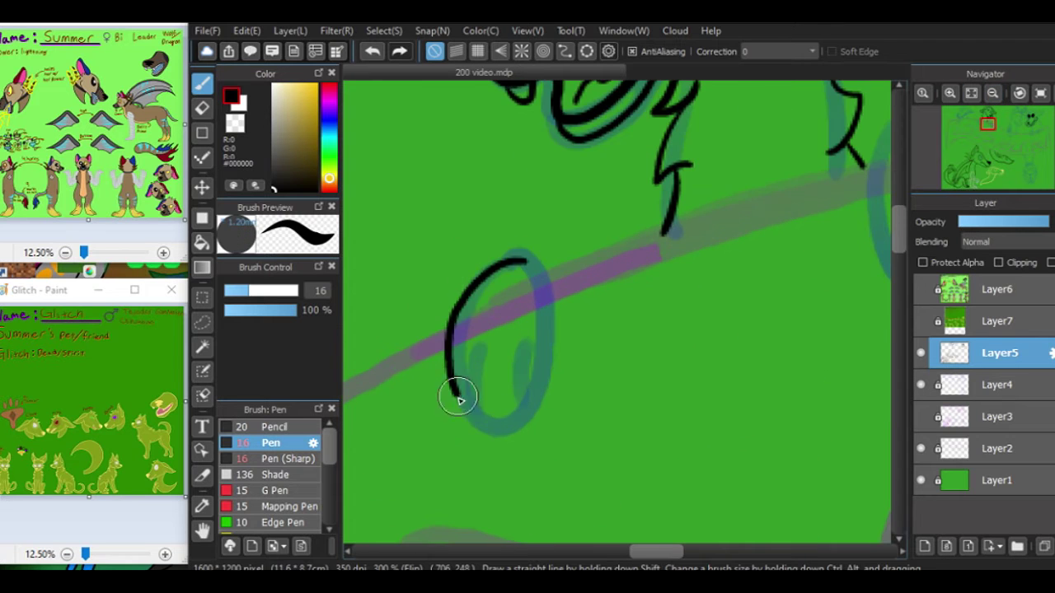
key("ctrl+z")
mouse_move(527, 257)
left_mouse_down()
mouse_move(555, 346)
mouse_move(506, 368)
left_mouse_up()
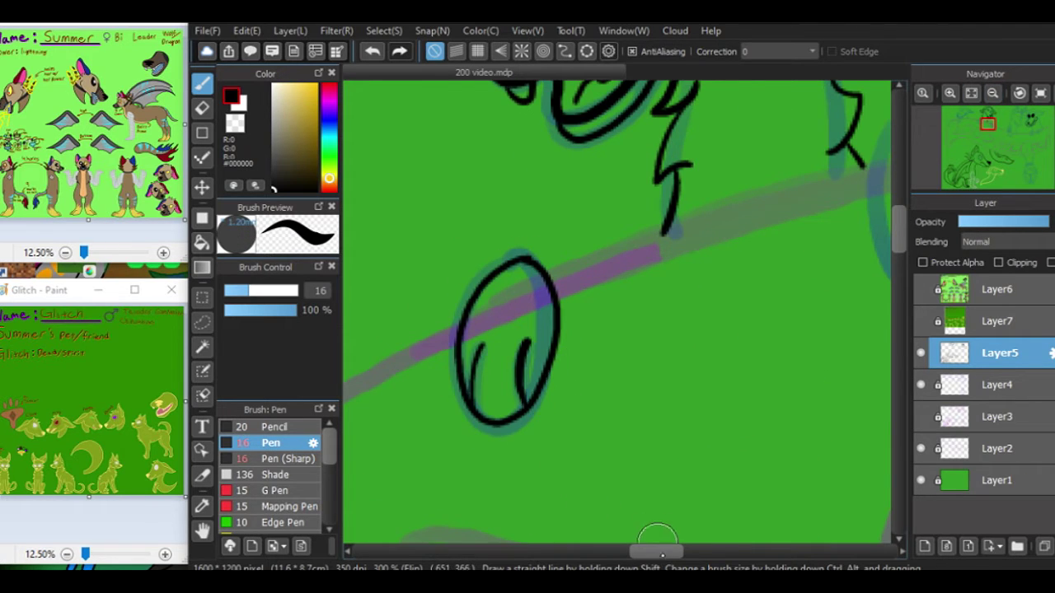
Step: Ink the floppy-eared character's other oval paw over the banner's edge, with two toe lines
mouse_move(657, 539)
left_mouse_down()
mouse_move(577, 105)
mouse_move(631, 193)
mouse_move(589, 237)
left_mouse_up()
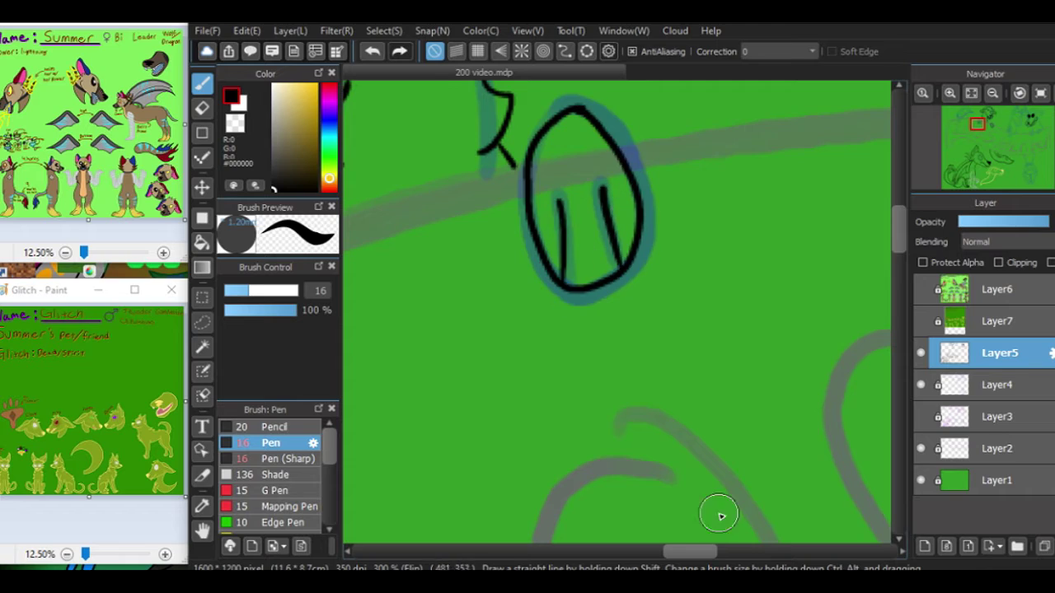
scroll(720, 516, "down", 5)
mouse_move(988, 148)
left_mouse_down()
mouse_move(976, 140)
mouse_move(999, 143)
left_mouse_up()
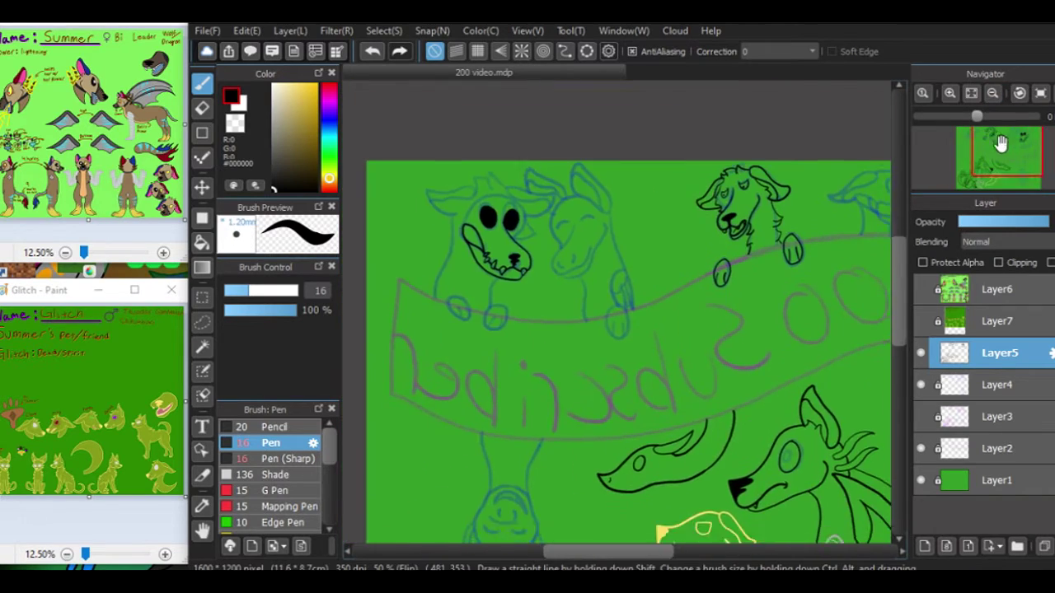
scroll(999, 142, "up", 3)
scroll(1000, 143, "down", 3)
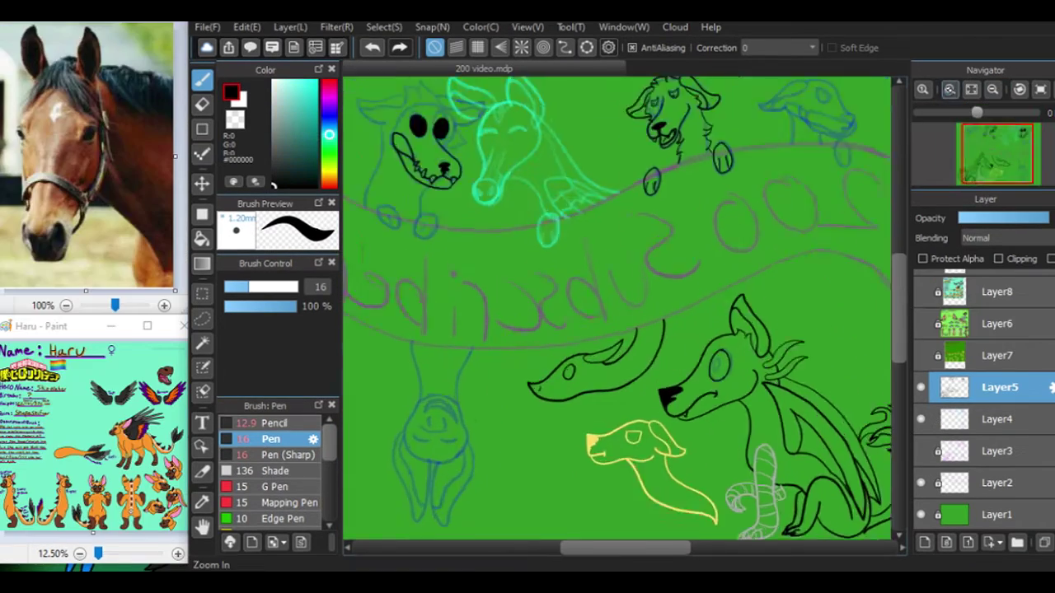
Step: Ink the horse-faced character's muzzle with two filled black nostrils, a mouth line, and the jaw up to the cheek
scroll(990, 147, "up", 3)
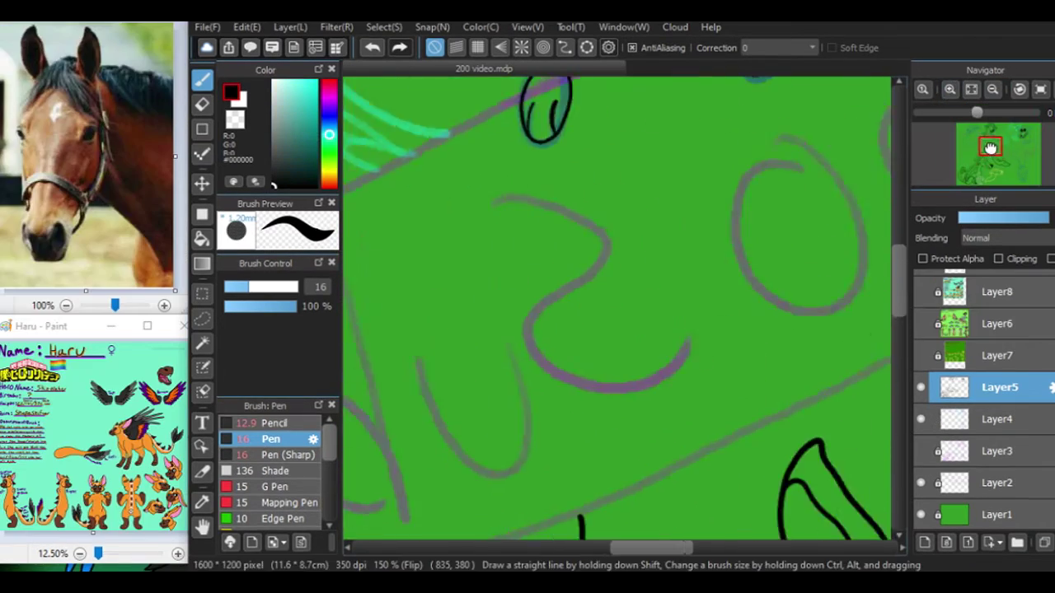
left_click_drag(990, 147, 1011, 136)
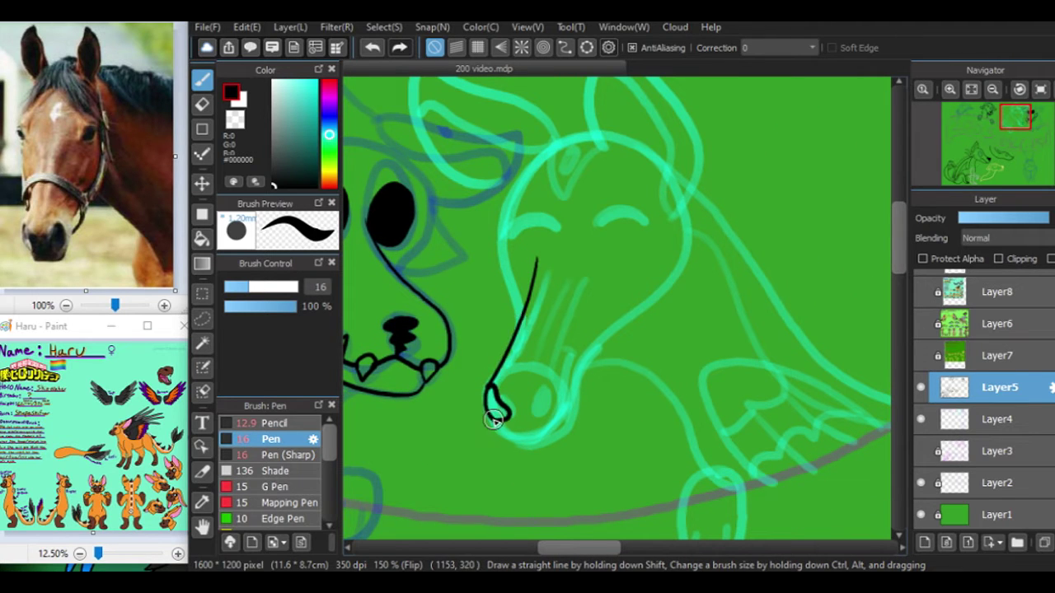
scroll(613, 436, "up", 1)
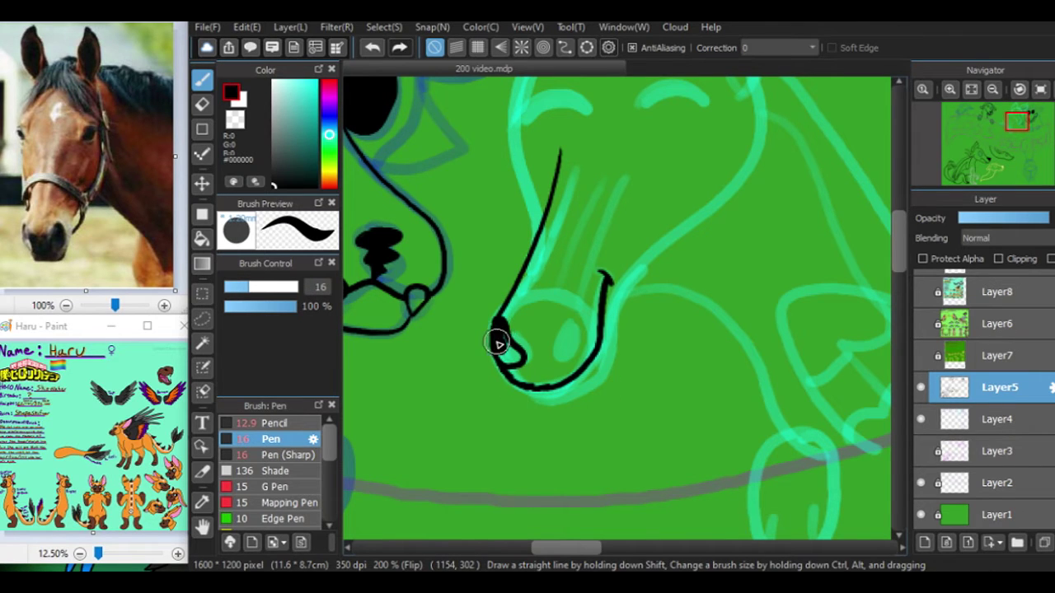
scroll(513, 338, "up", 1)
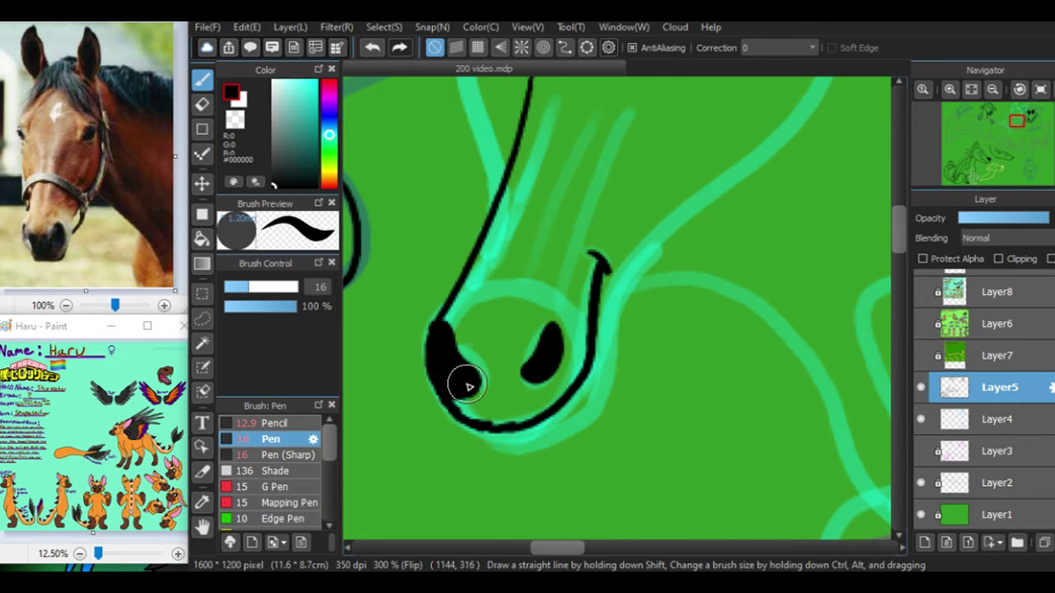
scroll(505, 406, "down", 2)
mouse_move(528, 391)
left_mouse_down()
mouse_move(607, 365)
mouse_move(771, 115)
left_mouse_up()
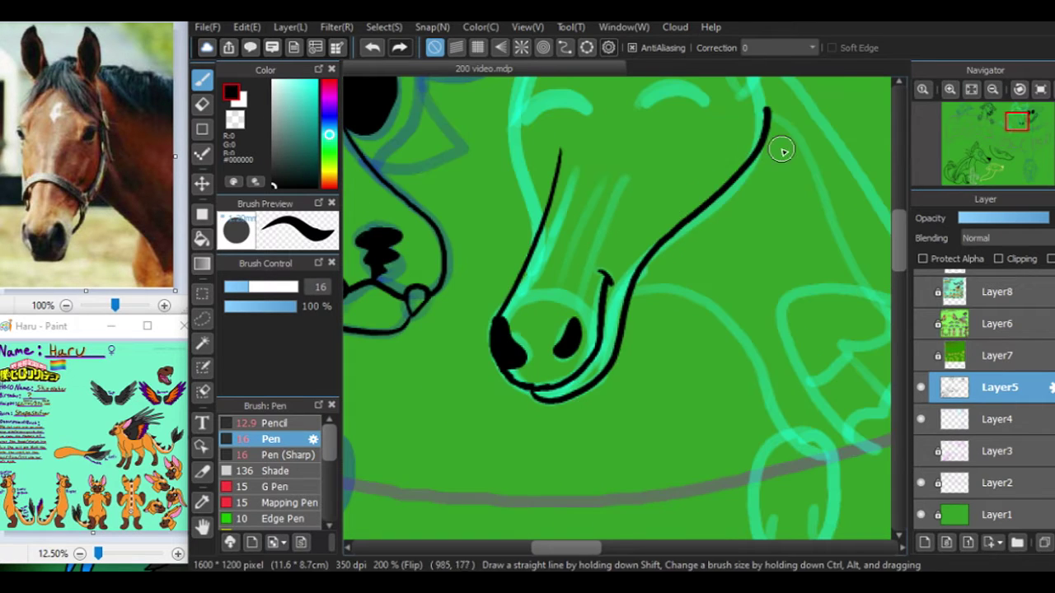
Step: Ink the horse-faced character's right ear with its inner fold and pointed tufts at the base
left_click_drag(1012, 144, 1013, 133)
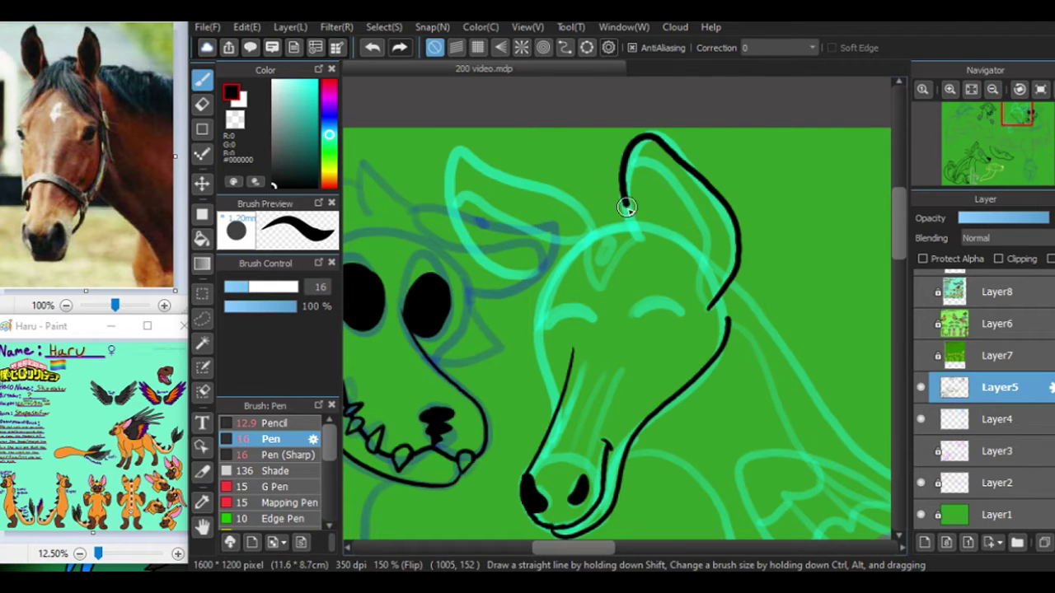
left_click_drag(626, 206, 643, 238)
mouse_move(702, 303)
left_mouse_down()
mouse_move(693, 213)
mouse_move(631, 185)
left_mouse_up()
scroll(700, 301, "down", 1)
scroll(701, 301, "up", 1)
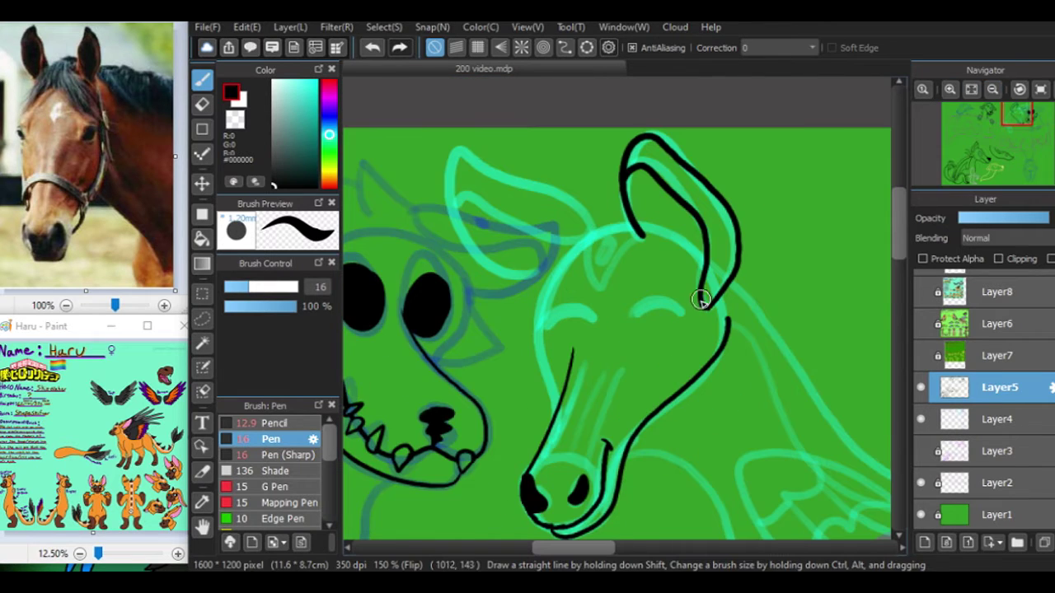
mouse_move(700, 300)
left_mouse_down()
mouse_move(682, 233)
mouse_move(646, 228)
left_mouse_up()
Step: Ink the horse-faced character's forehead outline down to the muzzle, and its left ear with an inner line
mouse_move(576, 255)
left_mouse_down()
mouse_move(537, 359)
mouse_move(548, 429)
left_mouse_up()
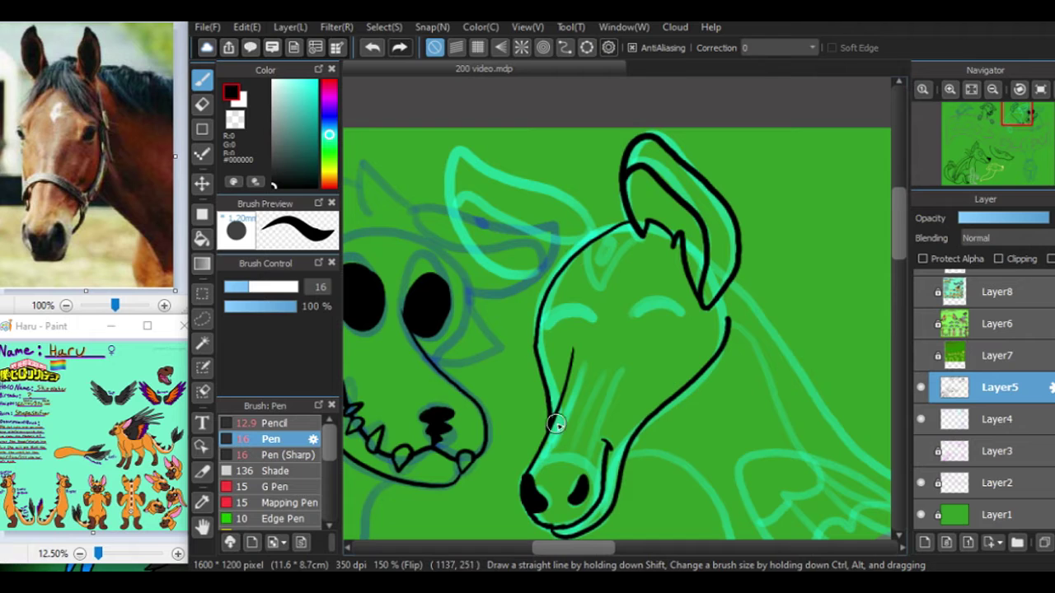
left_click(920, 418)
left_click(920, 419)
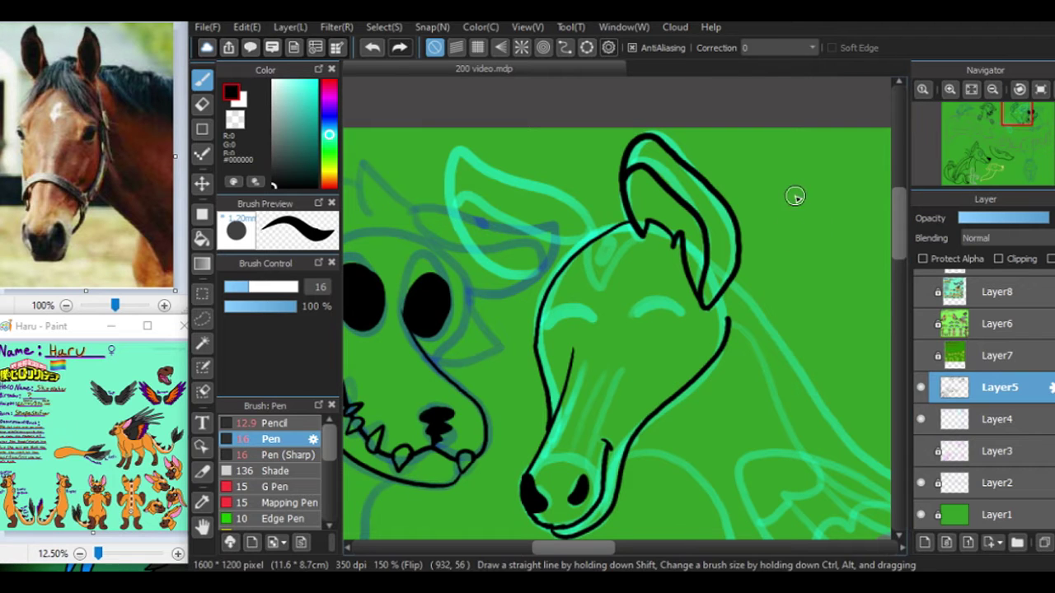
mouse_move(598, 224)
left_mouse_down()
mouse_move(474, 163)
mouse_move(497, 274)
left_mouse_up()
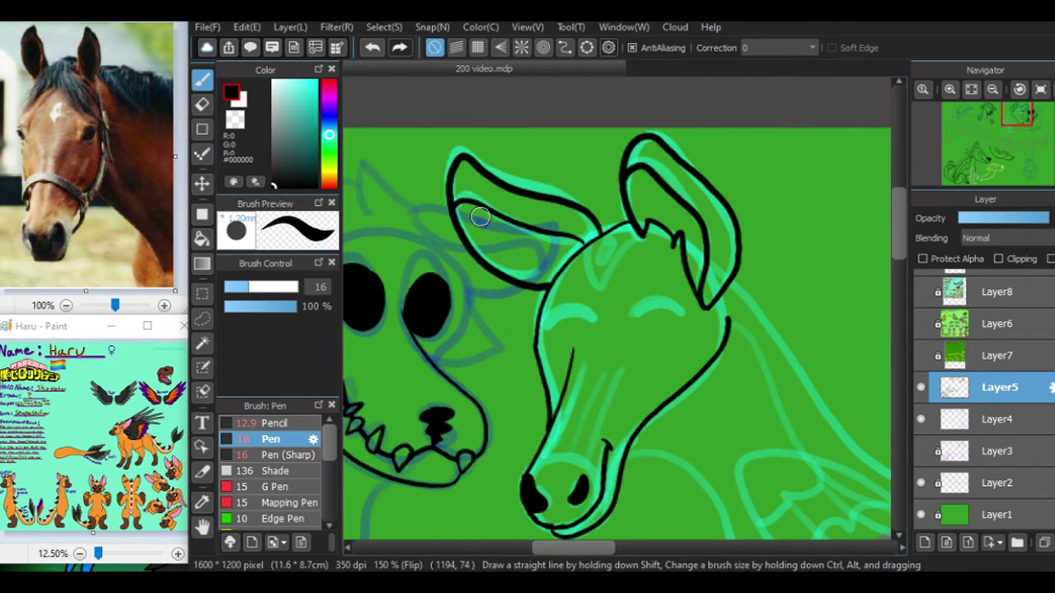
Step: Ink the horse-faced character's two closed eyes as thick, tapered arcs
scroll(481, 217, "up", 2)
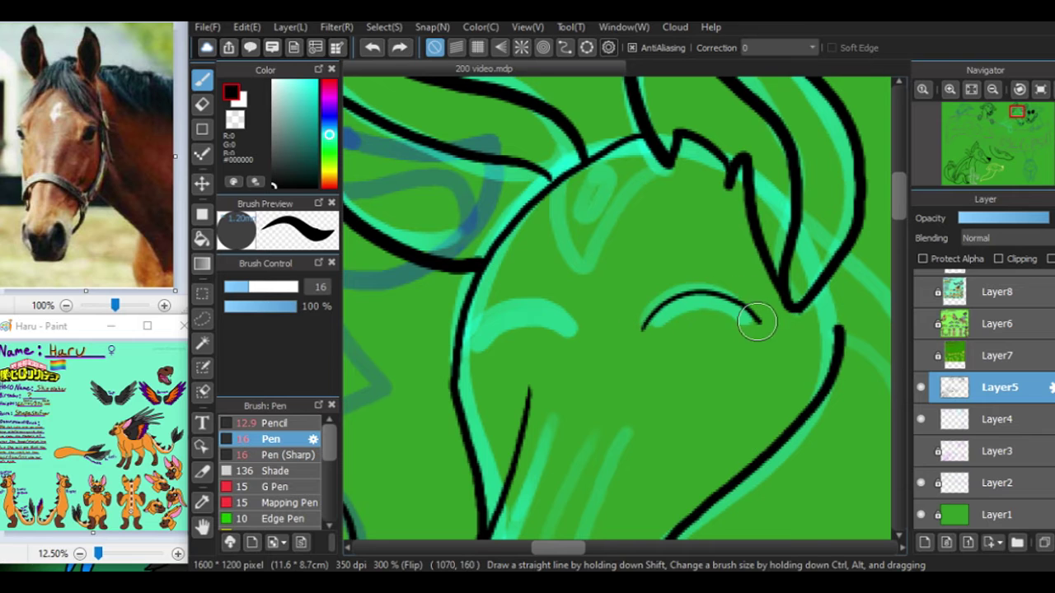
key("ctrl+Left")
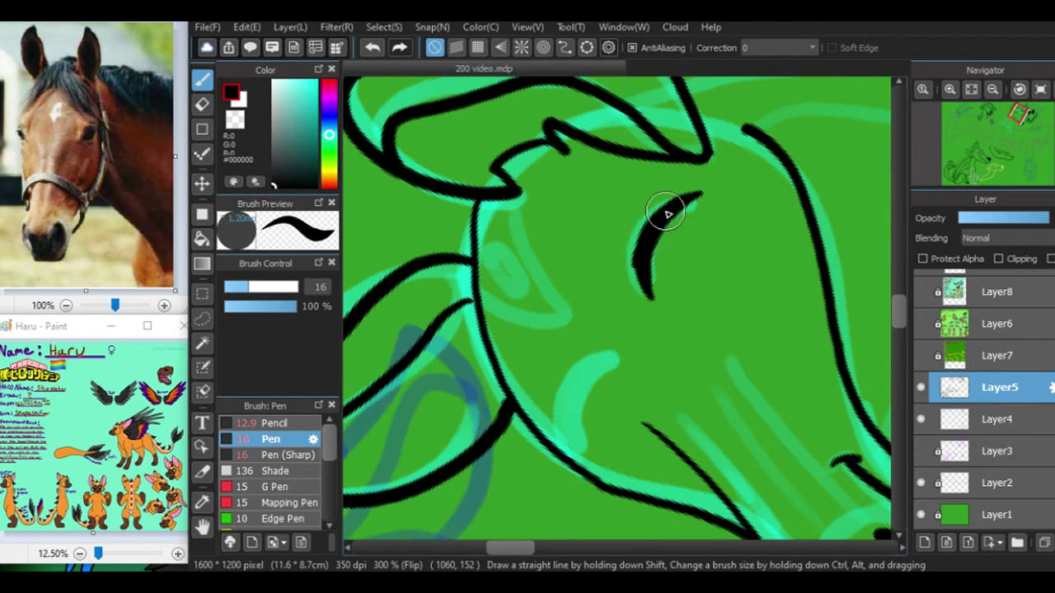
key("ctrl+Right")
key("ctrl+Right")
left_click_drag(604, 252, 618, 220)
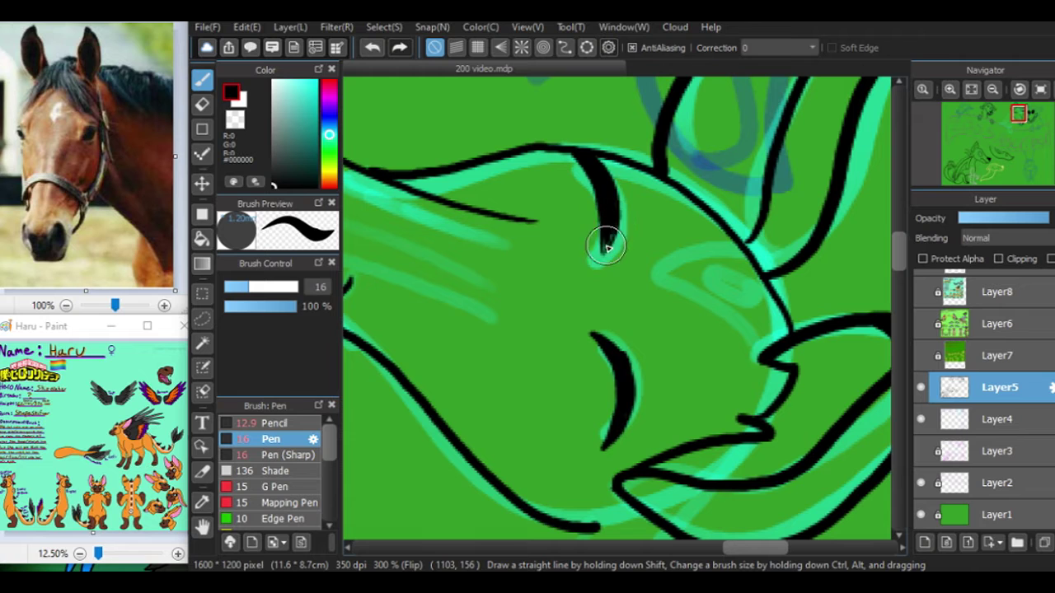
left_click(1019, 89)
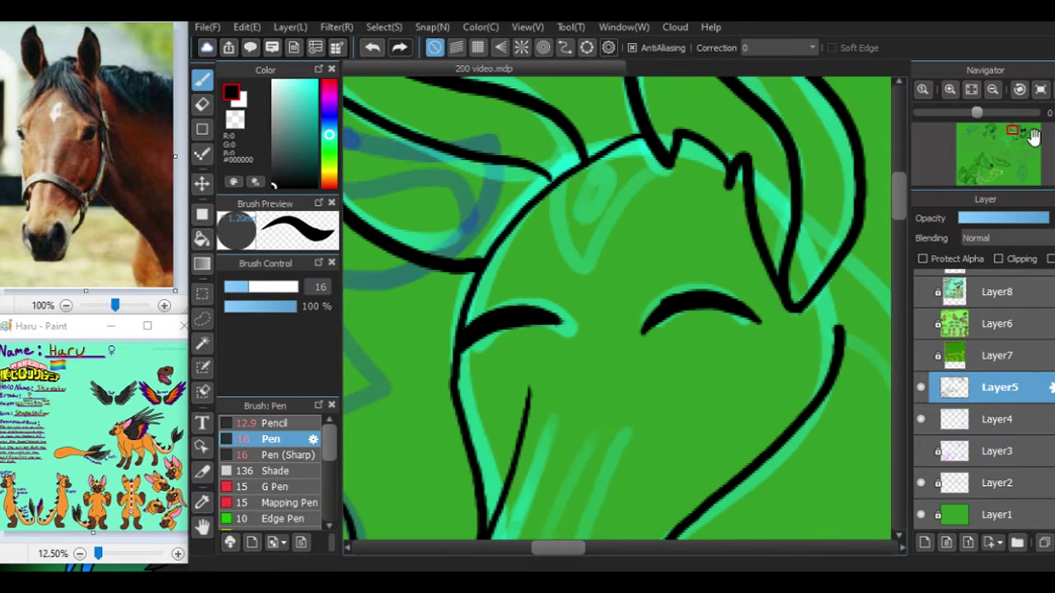
Step: Ink the horse-faced character's oval paw with two toe lines, and the curved chest line from jaw to paw
scroll(1000, 144, "down", 5)
left_click_drag(999, 145, 1006, 155)
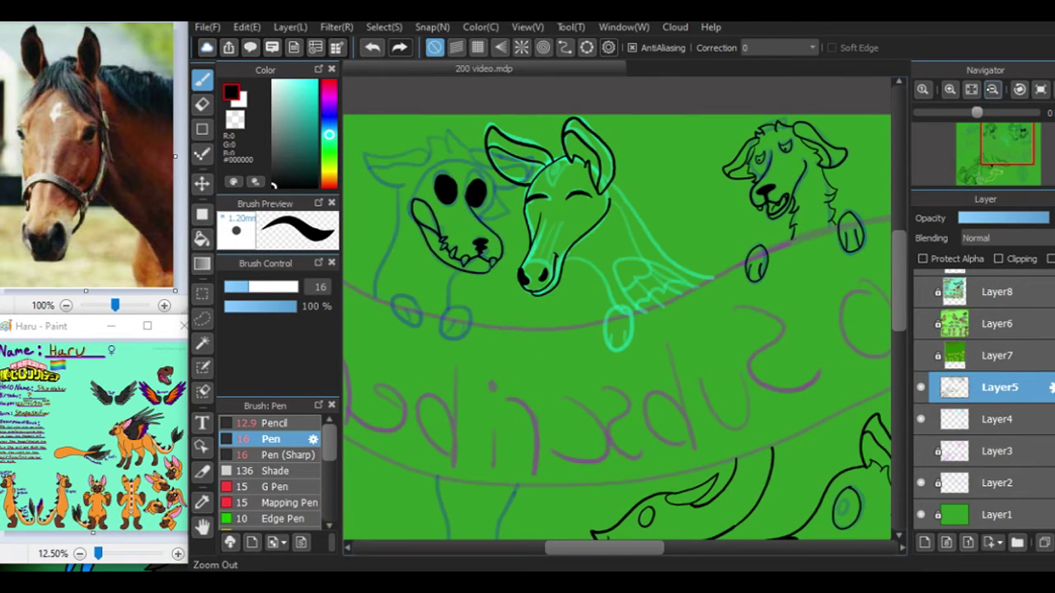
left_click(949, 89)
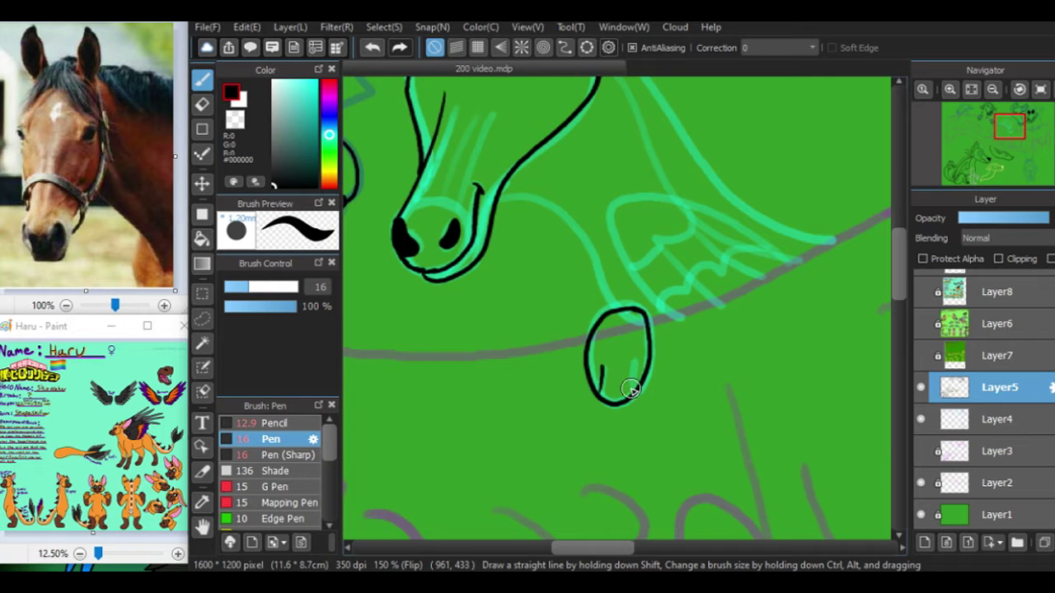
scroll(686, 401, "up", 2)
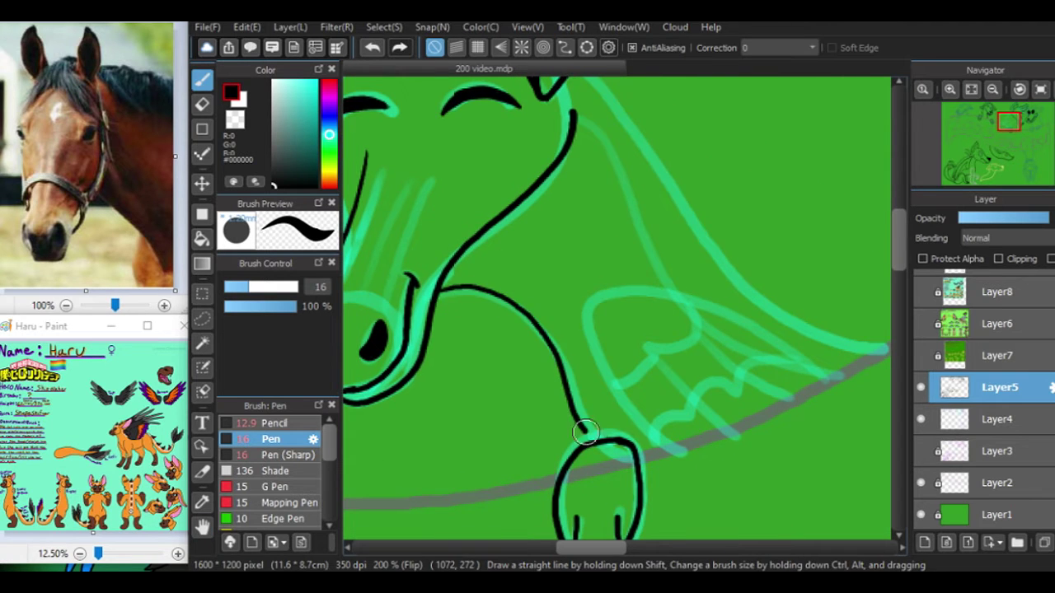
Step: Ink the back of the horse-faced character's neck down to the banner, with three pointed mane tufts along it
scroll(447, 287, "up", 3)
key("Left")
key("Left")
key("Left")
key("Left")
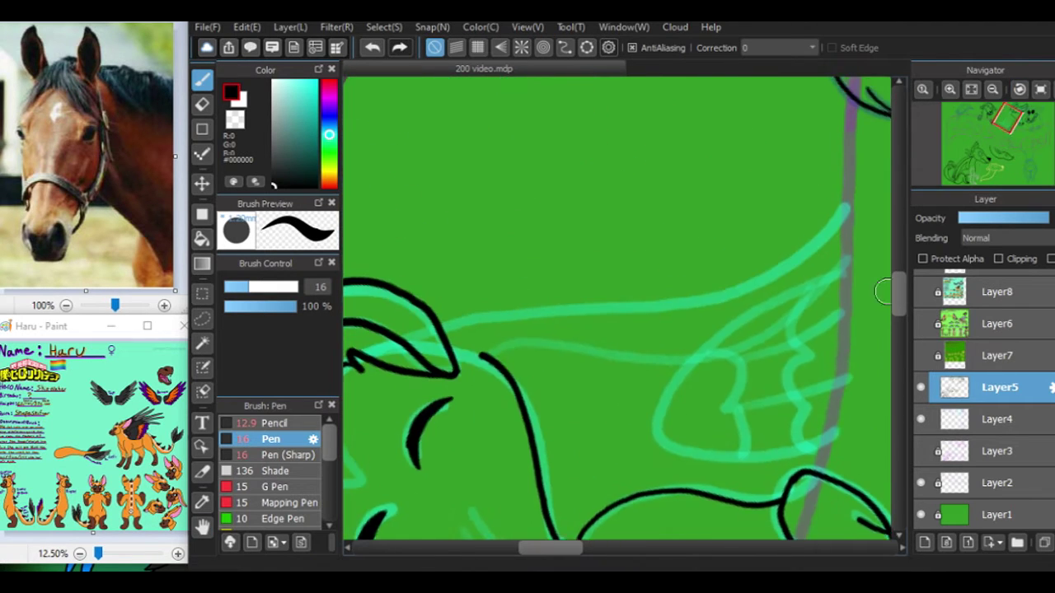
left_click_drag(744, 278, 857, 204)
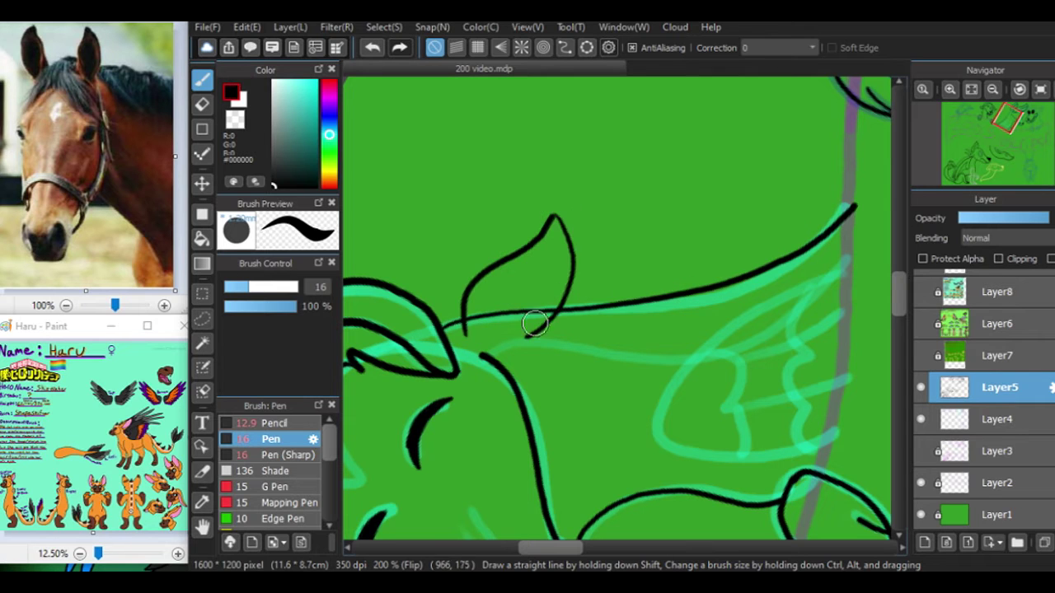
key("ctrl+z")
mouse_move(475, 328)
left_mouse_down()
mouse_move(574, 244)
mouse_move(563, 218)
left_mouse_up()
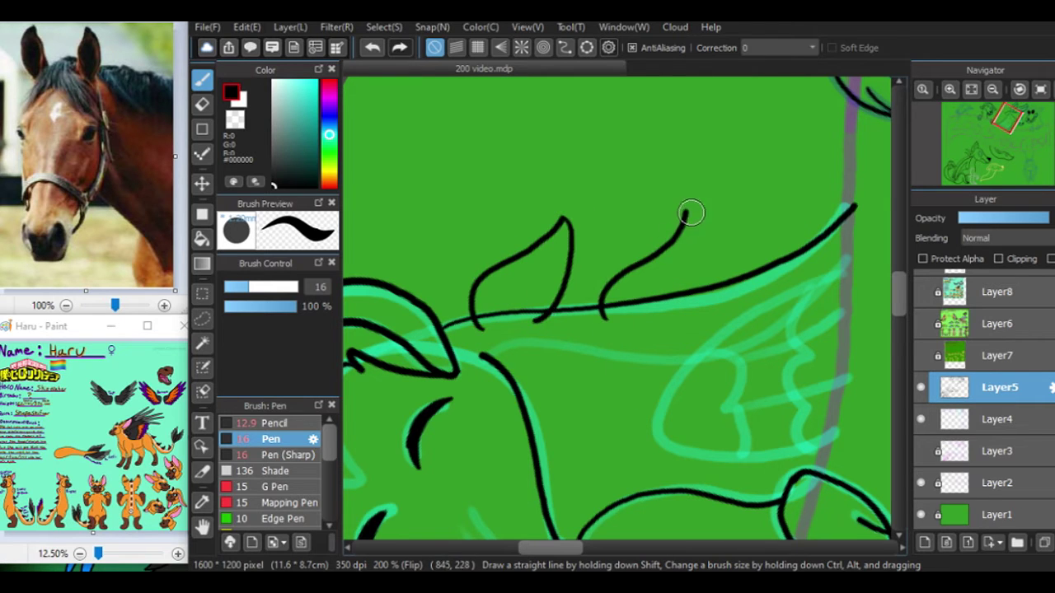
key("Up")
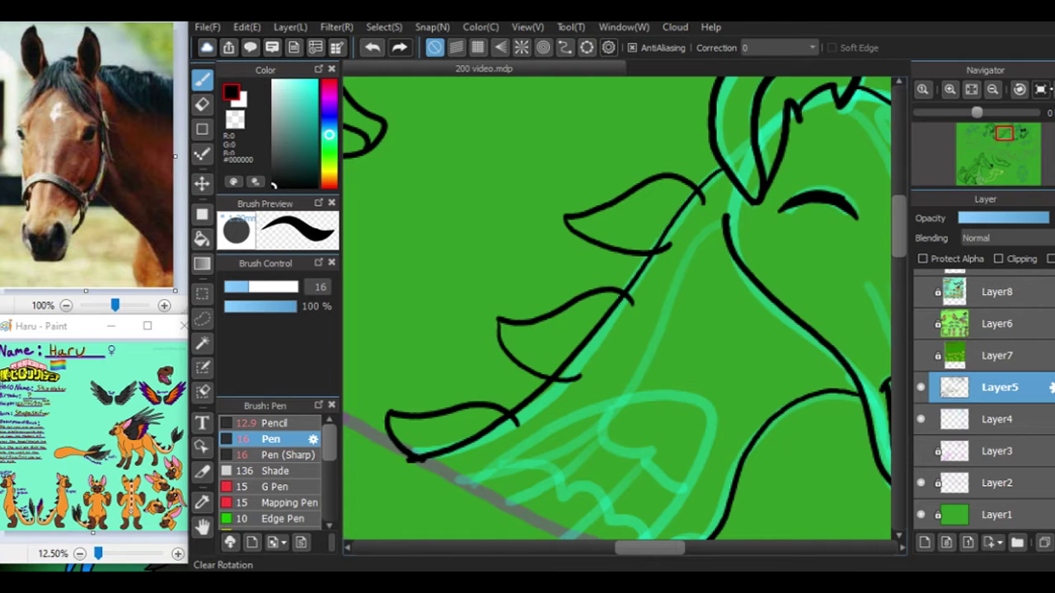
Step: Erase the neck line where it crosses the inside of the three mane tufts
left_click(1028, 137)
key("e")
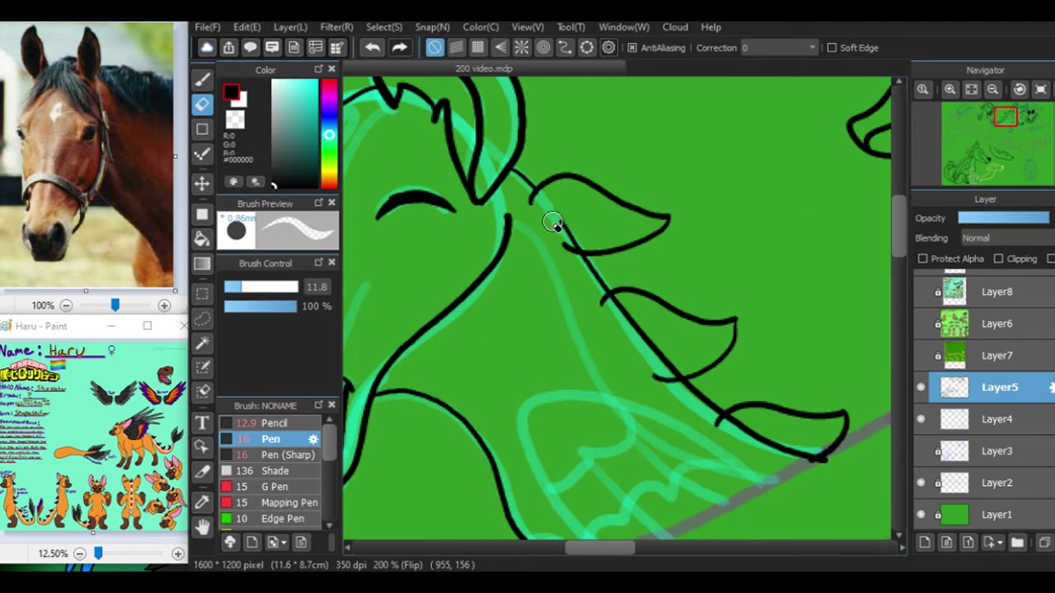
scroll(552, 222, "up", 3)
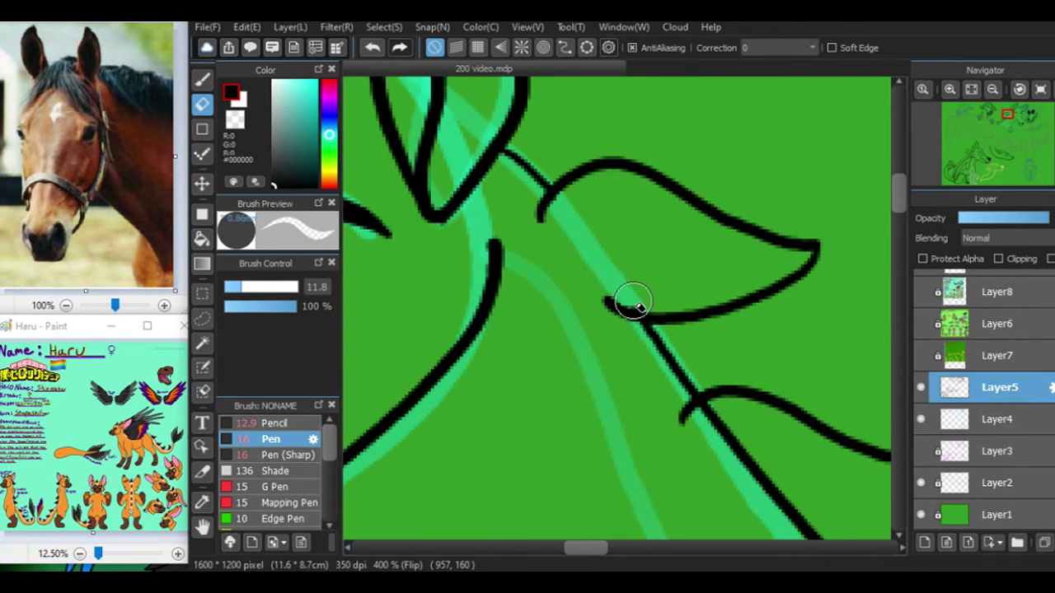
left_click_drag(899, 194, 901, 212)
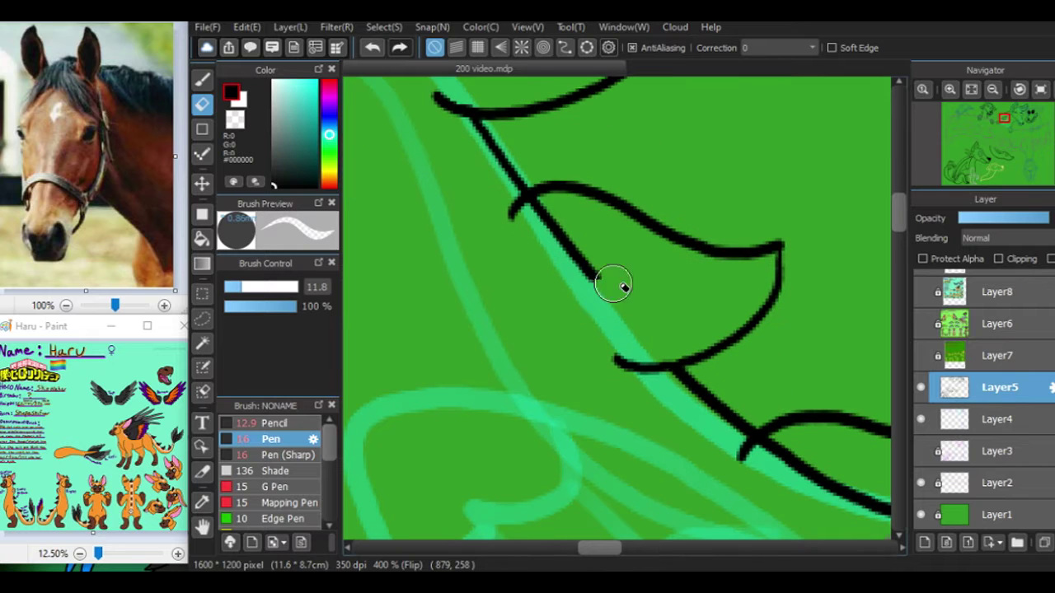
scroll(671, 423, "down", 5)
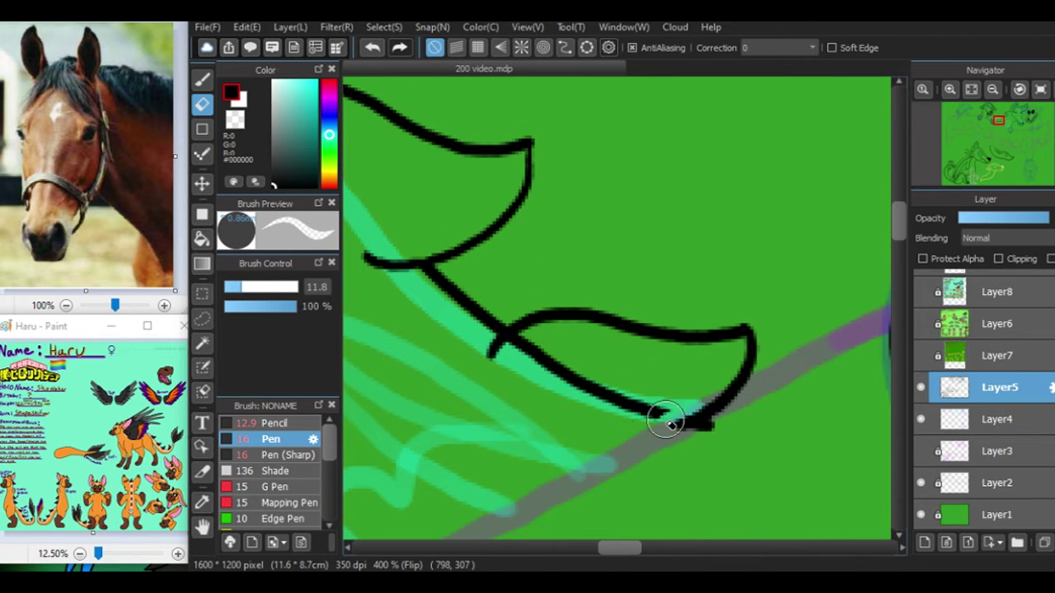
scroll(510, 350, "down", 3)
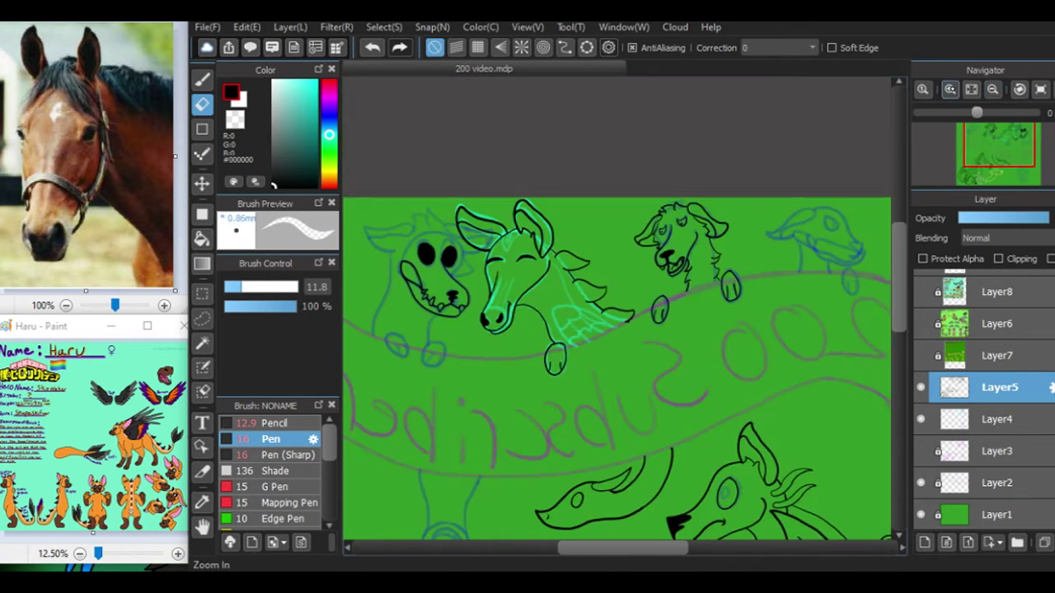
Step: Ink the horse-faced character's folded wing, with a scalloped upper part and long feathers reaching the banner's edge
scroll(510, 350, "up", 2)
key("p")
mouse_move(640, 328)
left_mouse_down()
mouse_move(535, 399)
mouse_move(587, 460)
left_mouse_up()
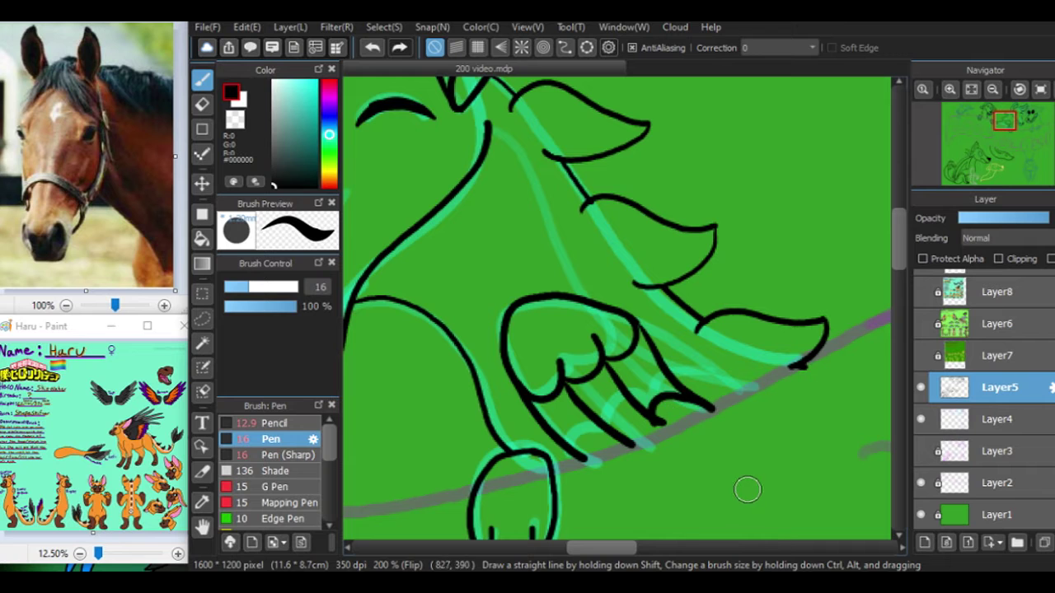
scroll(810, 413, "down", 4)
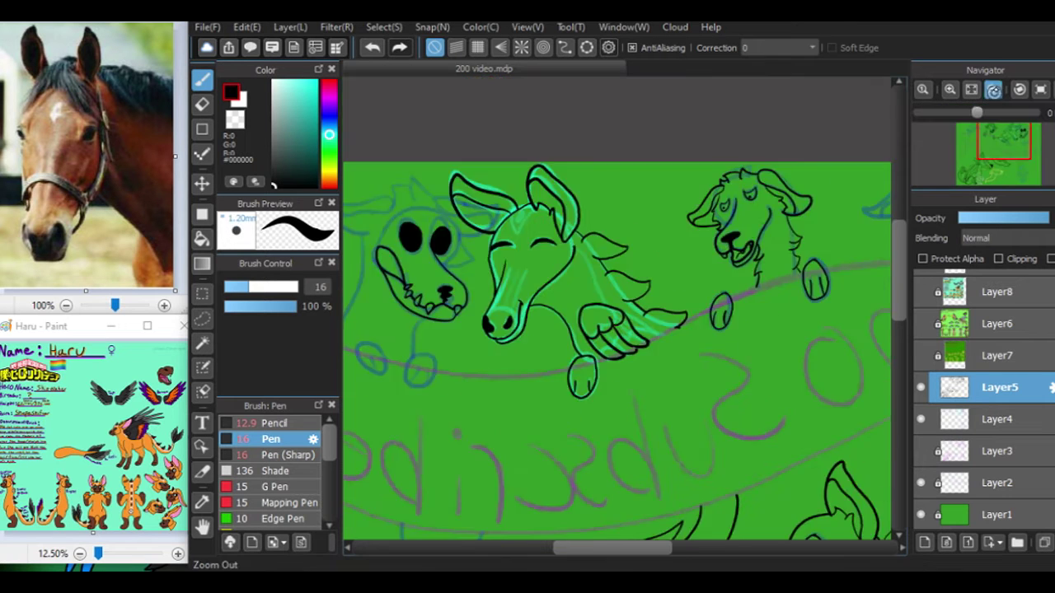
Step: Rotate the canvas 180 degrees and ink the nostrils and curved nose line of the upside-down character below the banner
scroll(651, 478, "up", 3)
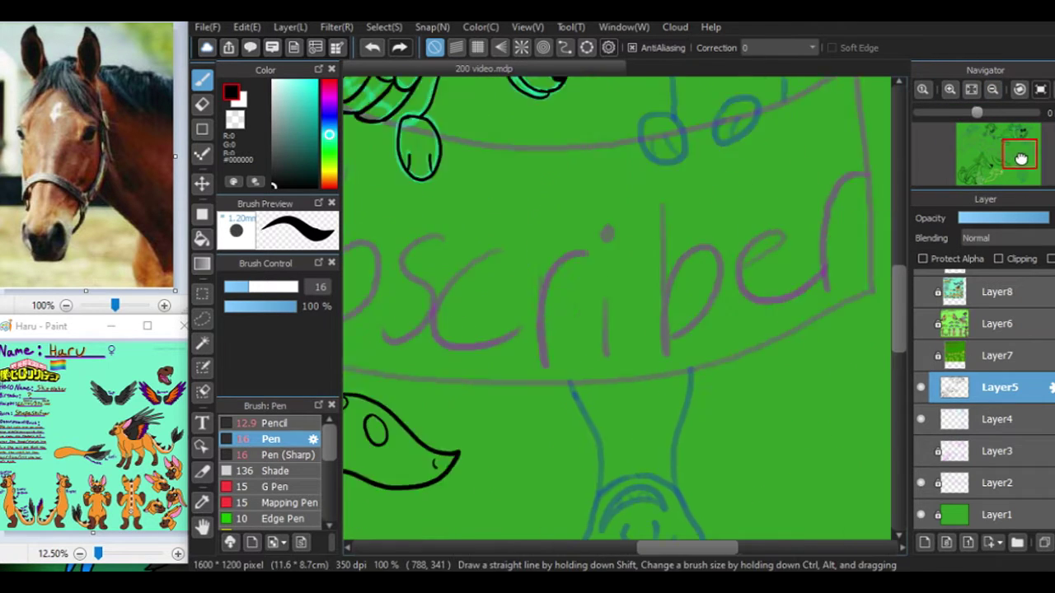
left_click(1019, 89)
left_click(950, 89)
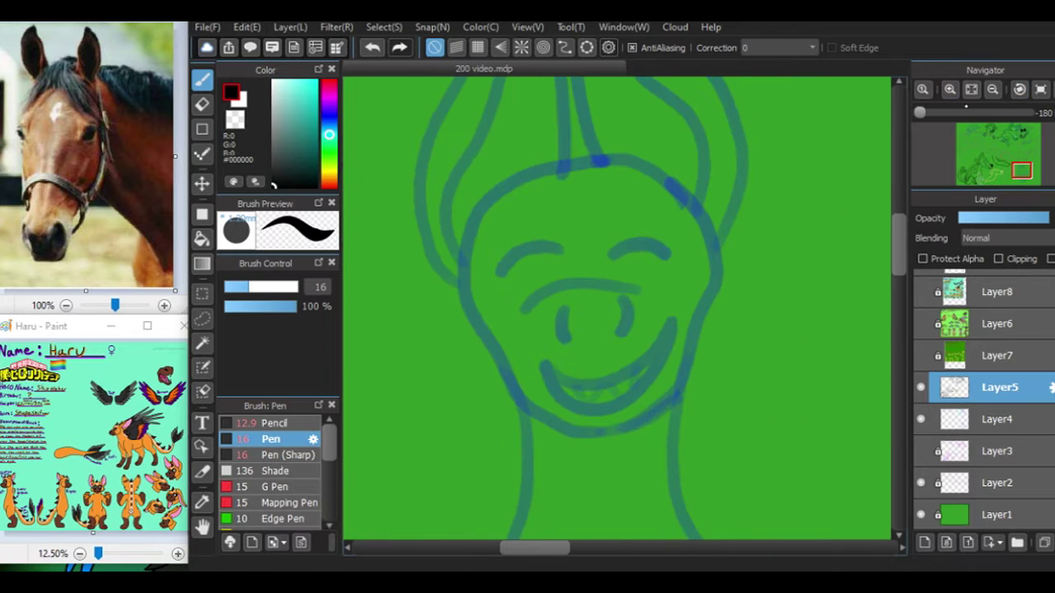
left_click_drag(629, 328, 650, 418)
left_click_drag(646, 368, 650, 402)
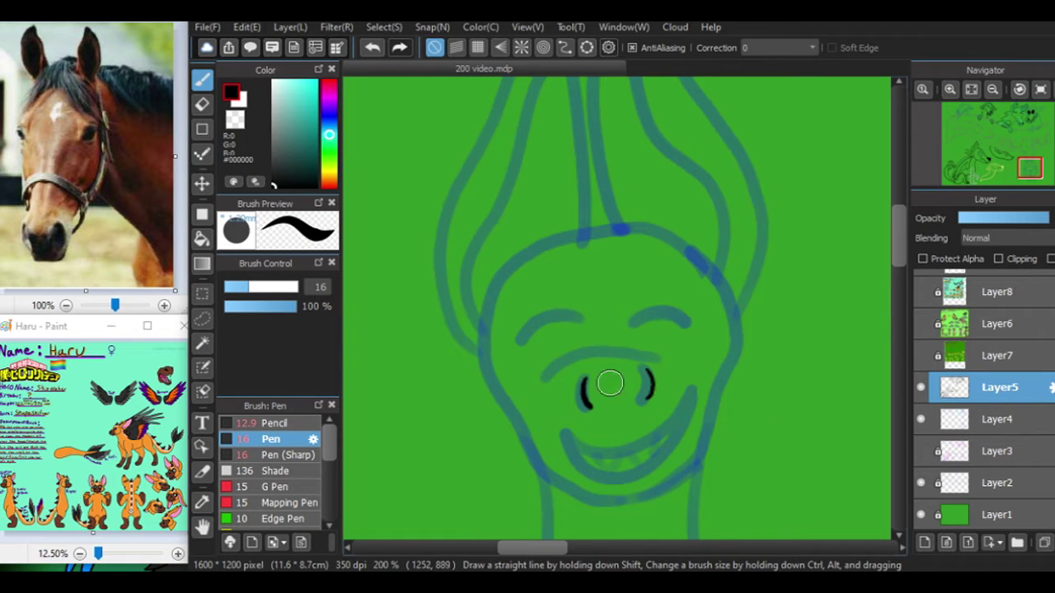
scroll(674, 436, "up", 1)
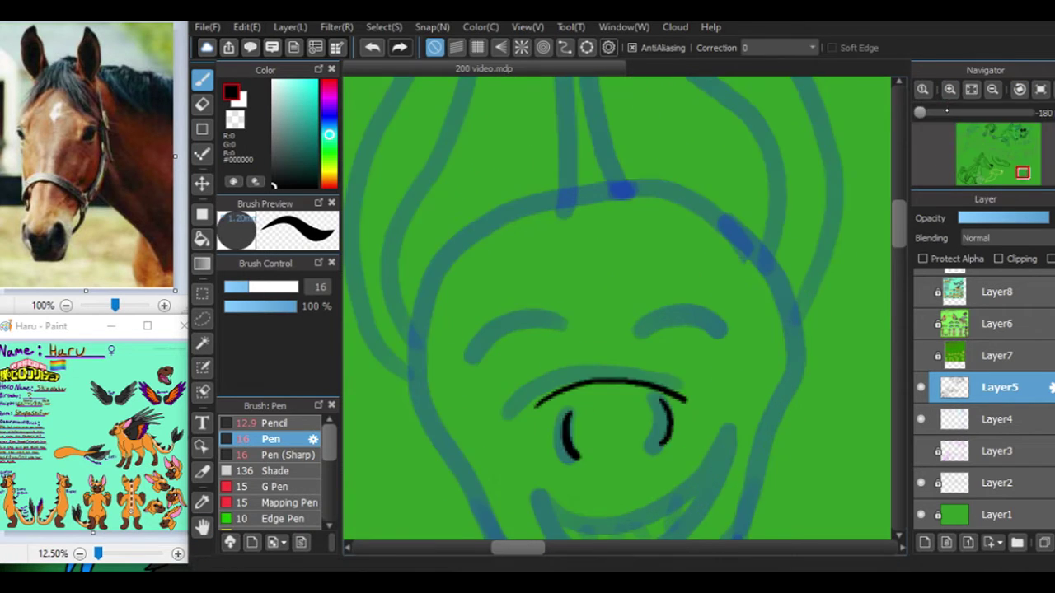
Step: Ink the upside-down character's two thick closed-eye arcs and a wide curved grin filled with pointed teeth
mouse_move(634, 333)
left_mouse_down()
mouse_move(732, 335)
mouse_move(635, 337)
mouse_move(697, 323)
left_mouse_up()
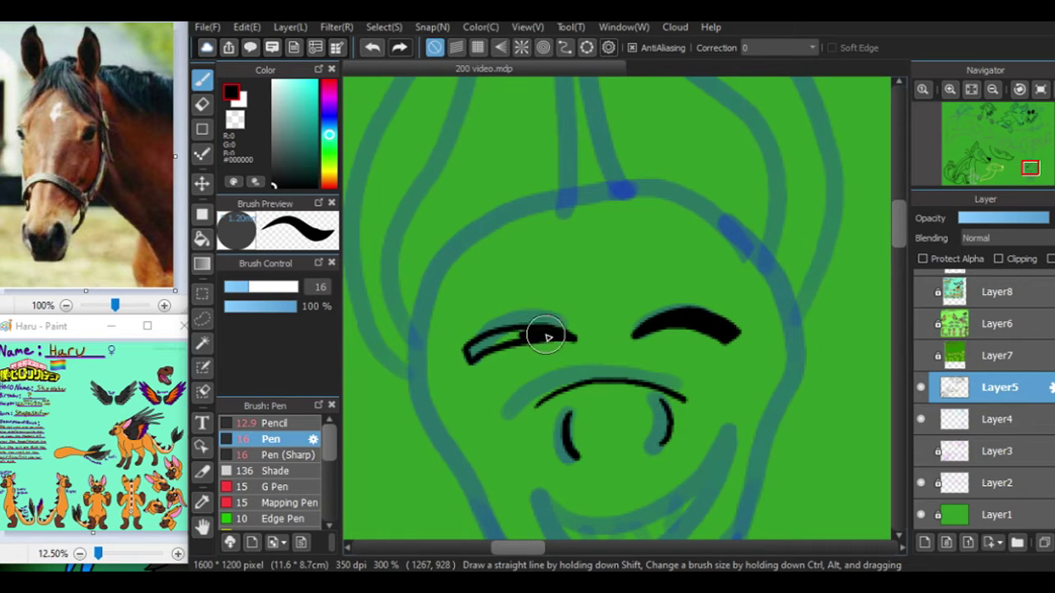
scroll(475, 356, "down", 2)
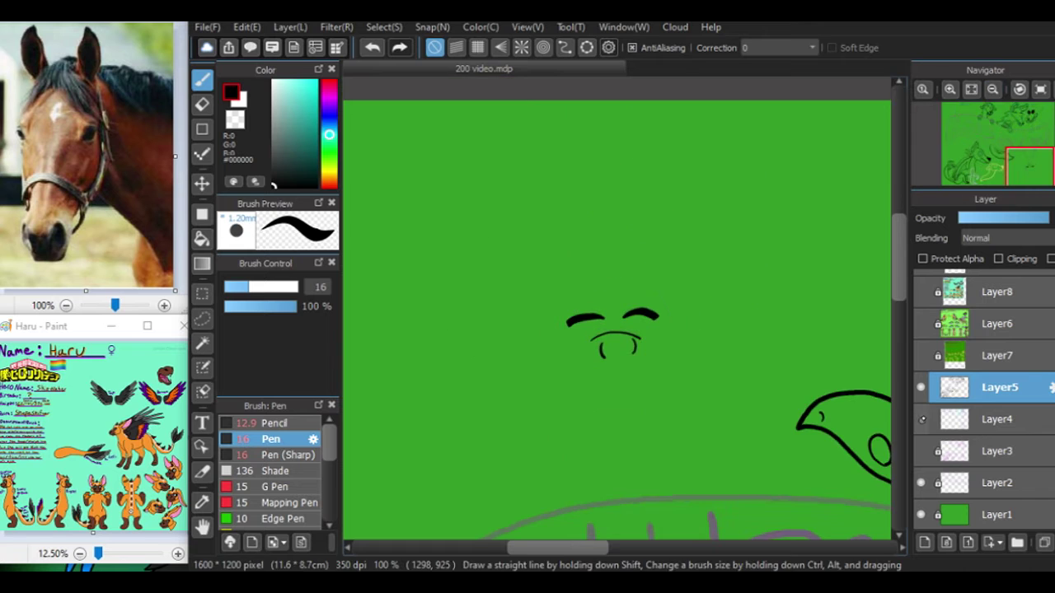
scroll(475, 356, "up", 1)
left_click_drag(586, 434, 539, 354)
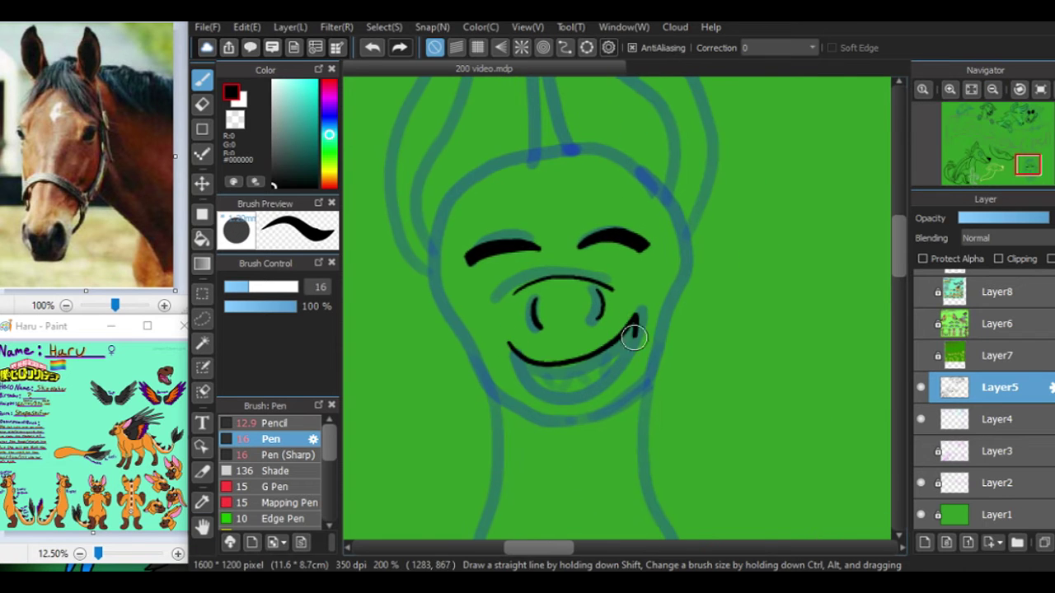
scroll(622, 301, "up", 1)
left_click_drag(651, 306, 466, 403)
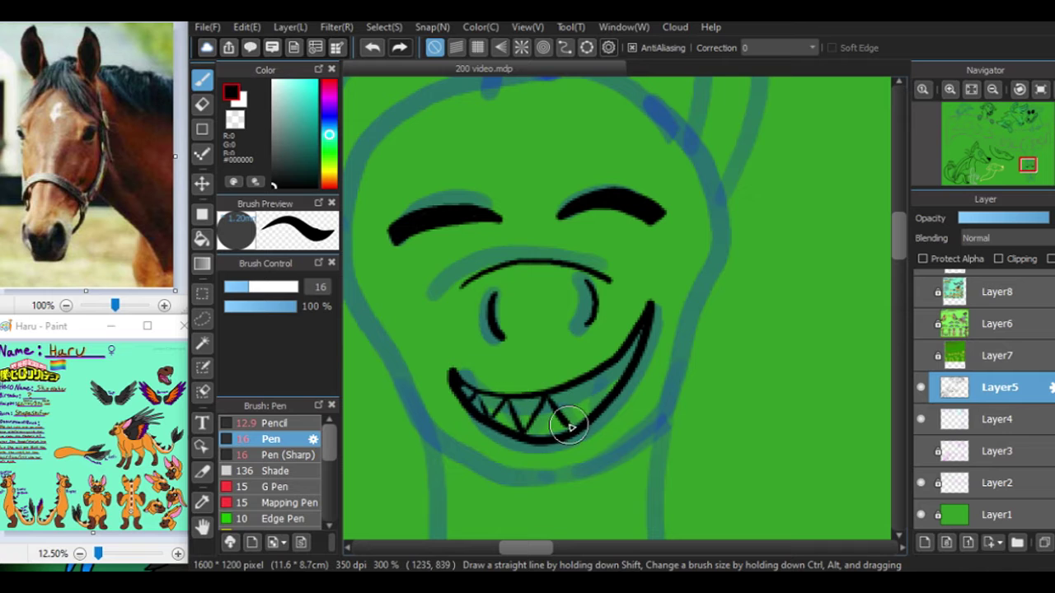
Step: Ink the upside-down character's two long pointed ears, including the inner ear lines
scroll(637, 338, "down", 2)
mouse_move(666, 306)
left_mouse_down()
mouse_move(666, 235)
mouse_move(665, 313)
mouse_move(604, 387)
mouse_move(611, 393)
left_mouse_up()
mouse_move(637, 371)
left_mouse_down()
mouse_move(665, 301)
mouse_move(572, 306)
left_mouse_up()
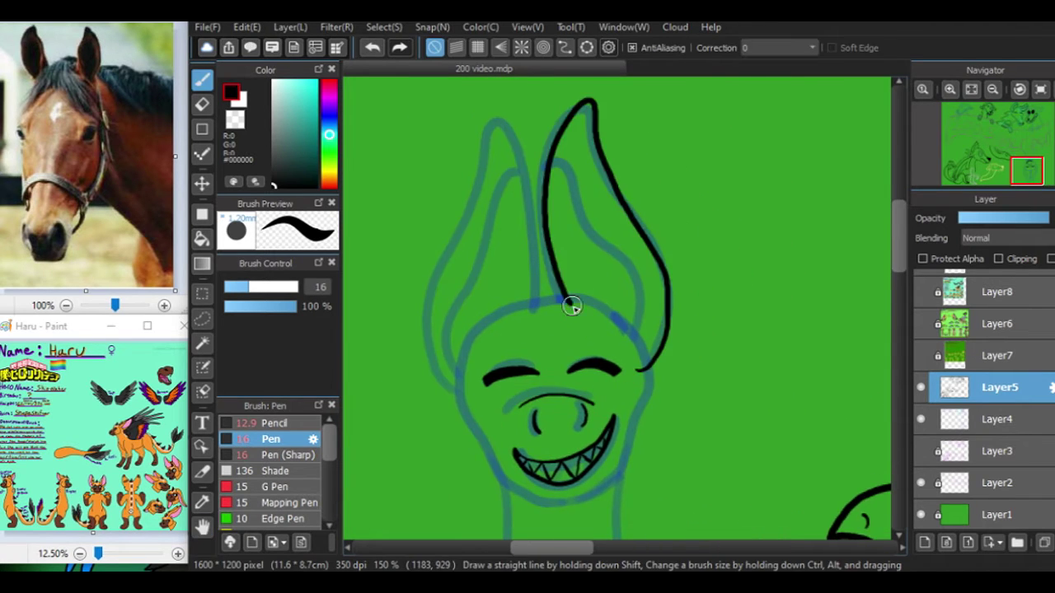
mouse_move(474, 398)
left_mouse_down()
mouse_move(426, 341)
mouse_move(531, 303)
left_mouse_up()
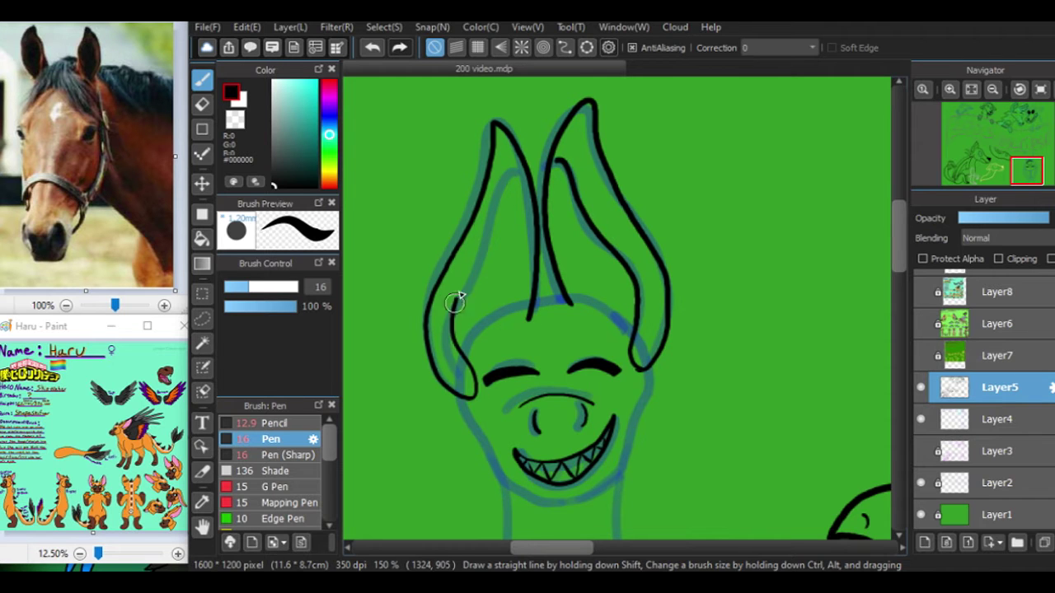
Step: Ink the pointed hair tufts across the forehead between the upside-down character's ears
scroll(536, 176, "up", 1)
scroll(552, 259, "up", 1)
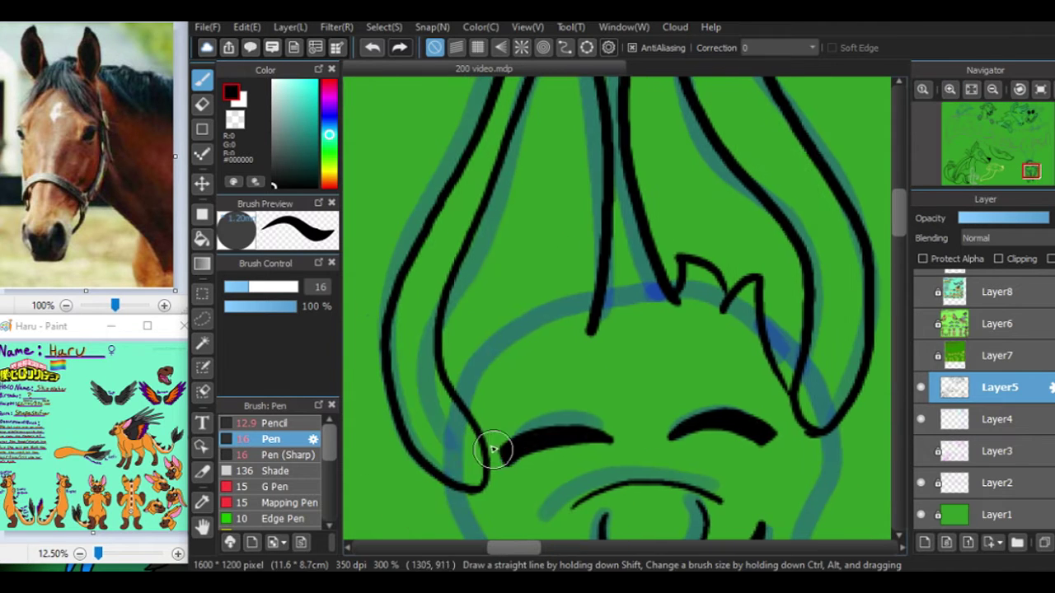
left_click_drag(504, 345, 560, 272)
scroll(669, 286, "down", 1)
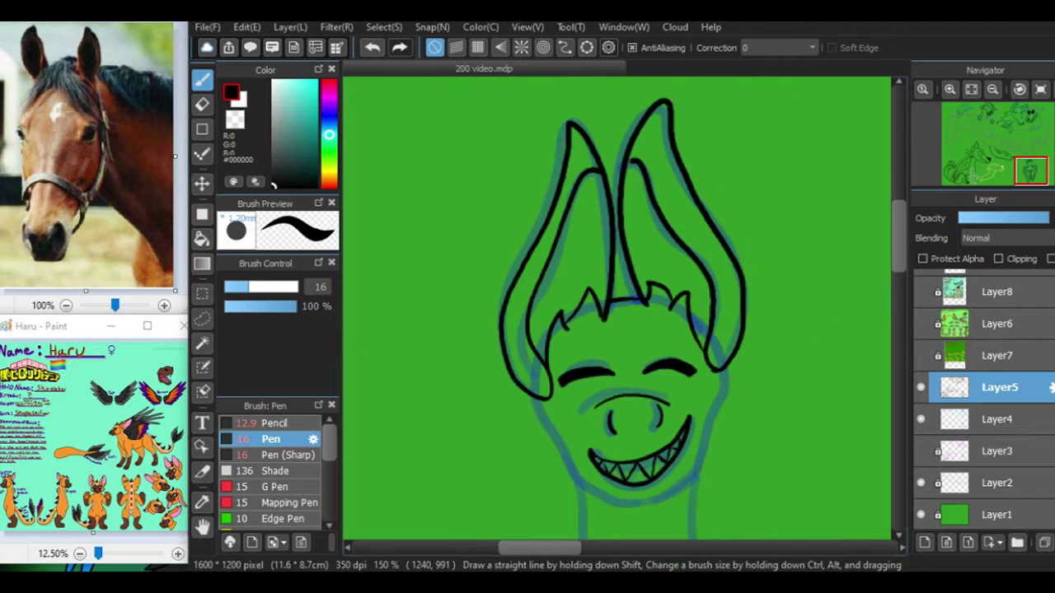
Step: Ink the upside-down character's face outline and both neck lines to the banner's edge, and reset the canvas rotation
left_click_drag(491, 430, 552, 249)
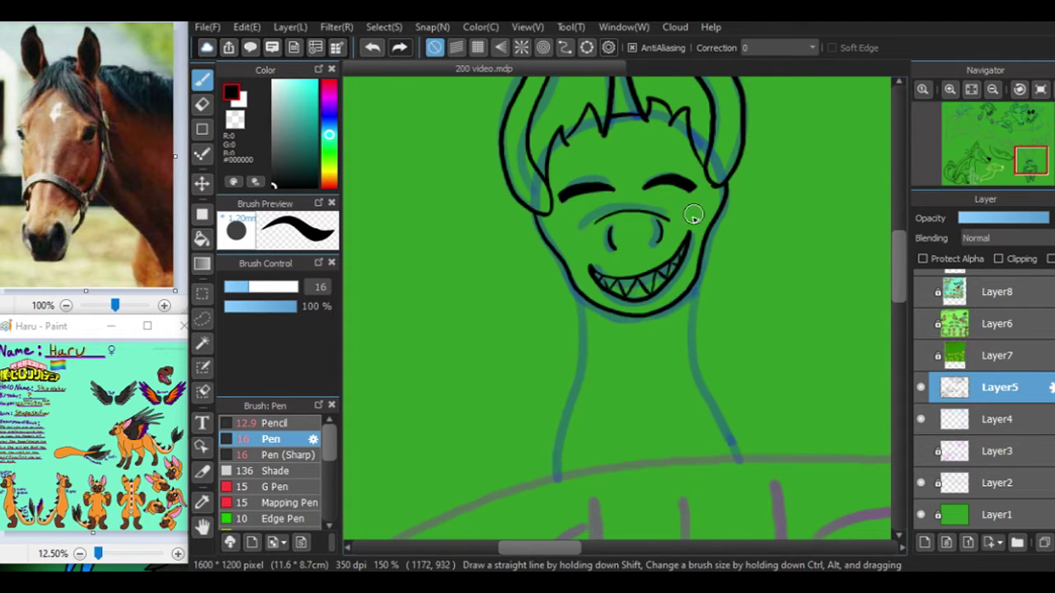
left_click(1022, 136)
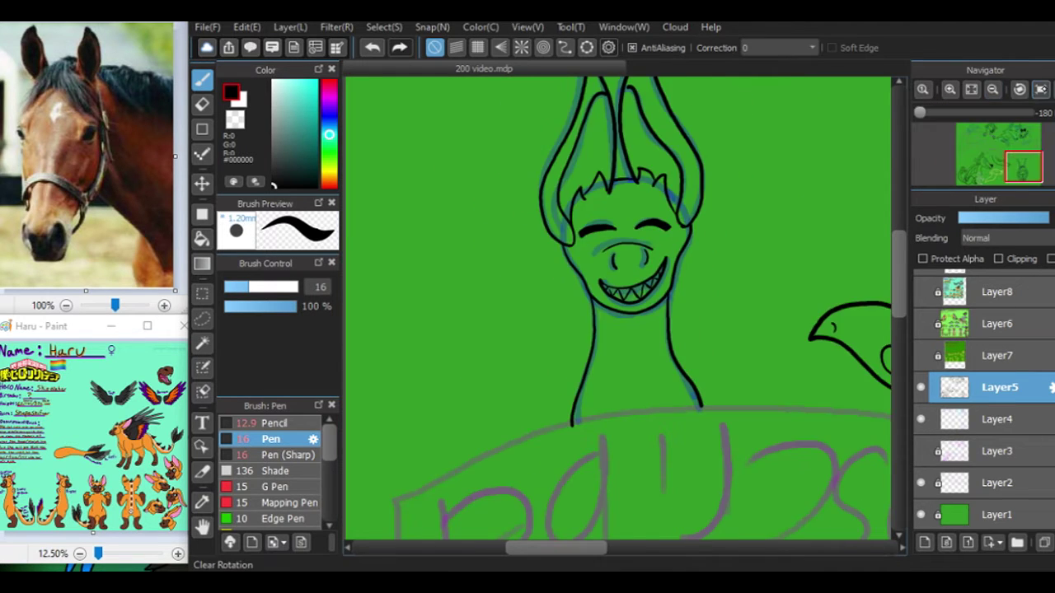
left_click(1034, 169)
scroll(1010, 157, "down", 4)
Step: Hide the line art on Layer5 and erase the upside-down character's blue sketch from Layer4
left_click(921, 419)
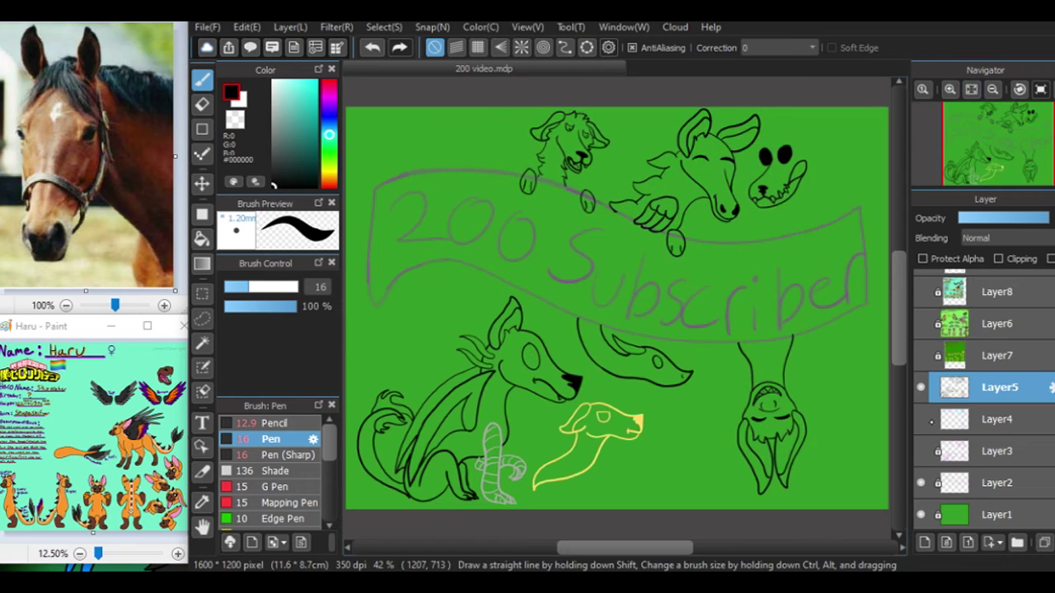
left_click(921, 419)
left_click(939, 419)
key("e")
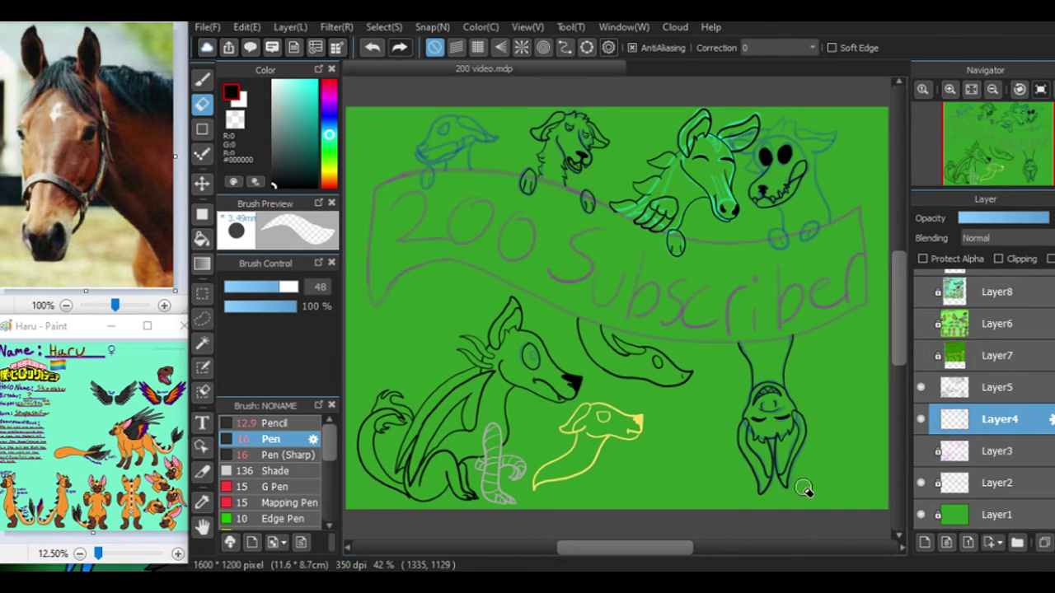
left_click(921, 387)
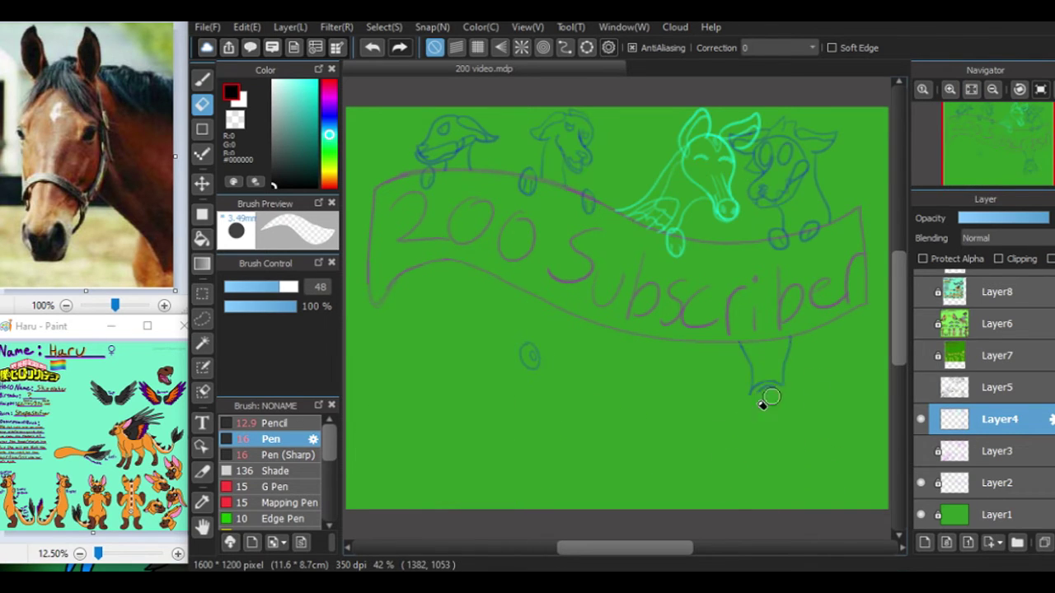
left_click(920, 387)
left_click(921, 387)
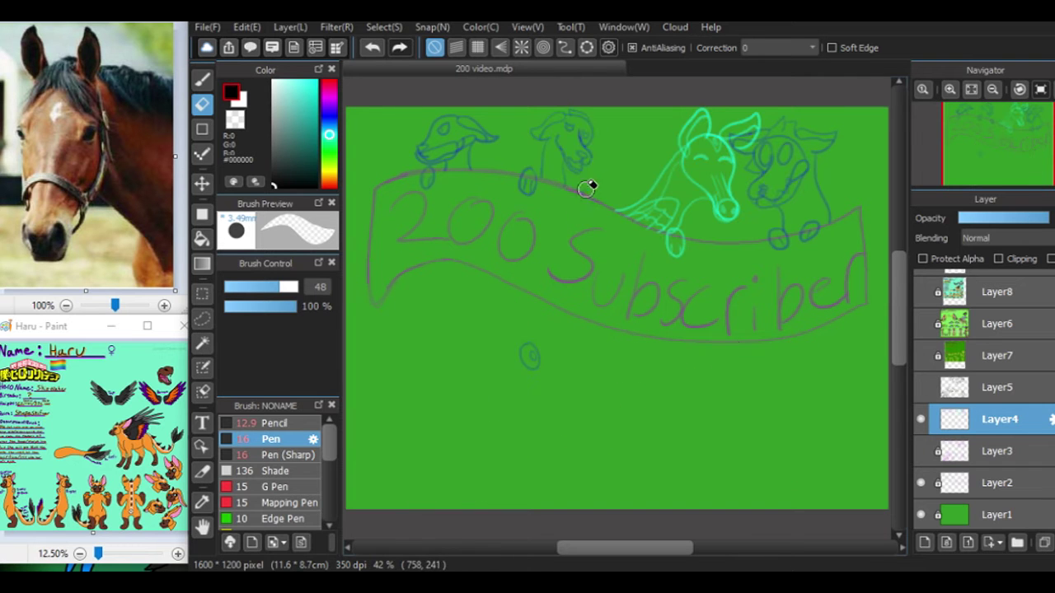
Step: Erase the floppy-eared character's sketch and most of the horse-faced one's from Layer4, then show and select Layer5
left_click(921, 388)
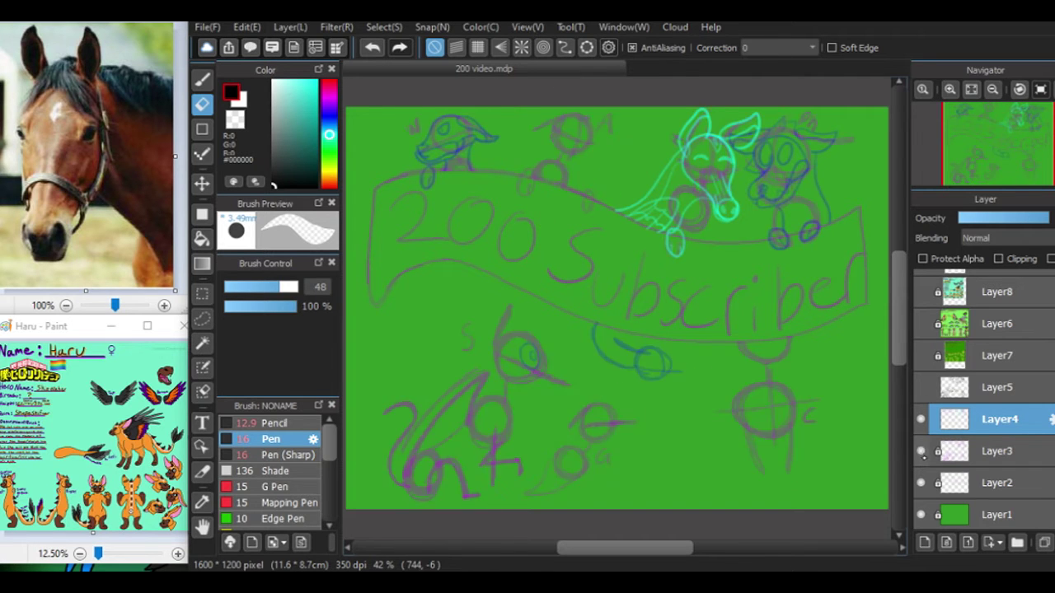
left_click(920, 387)
left_click_drag(1012, 140, 1014, 122)
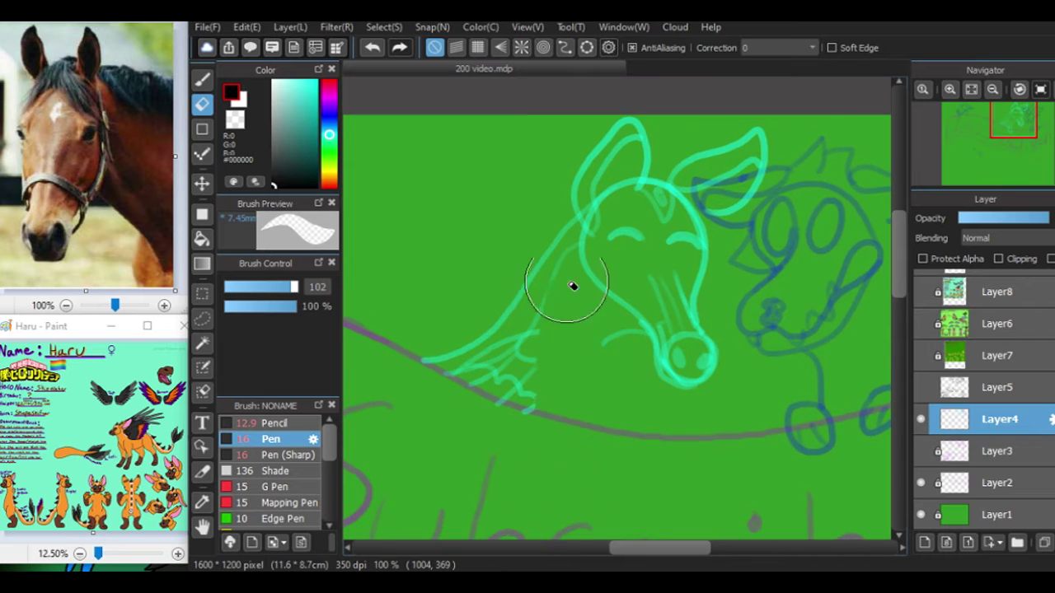
mouse_move(572, 285)
left_mouse_down()
mouse_move(514, 338)
mouse_move(690, 398)
mouse_move(679, 215)
mouse_move(596, 245)
left_mouse_up()
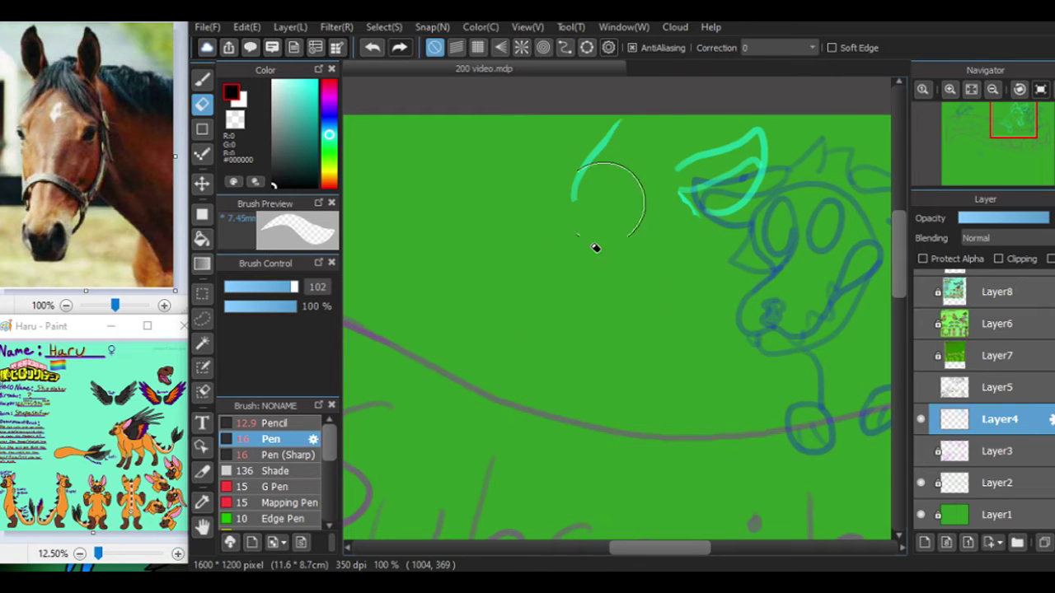
key("ctrl+0")
left_click(921, 387)
left_click(993, 387)
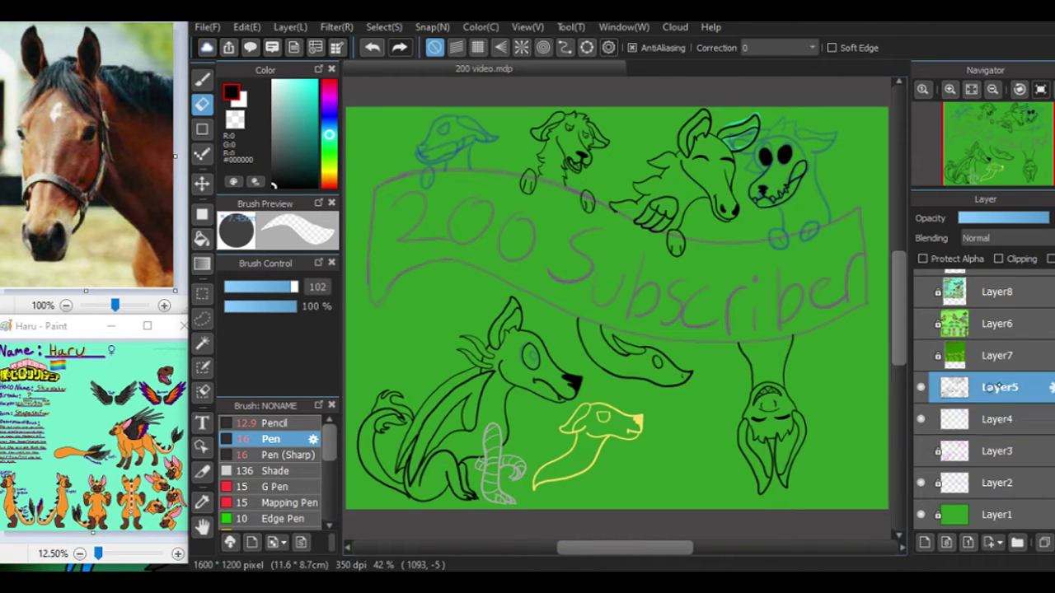
Step: Ink the slender, pointed top spine of the skull-faced character's outer ear with the Pen brush
left_click_drag(956, 112, 976, 112)
left_click(949, 89)
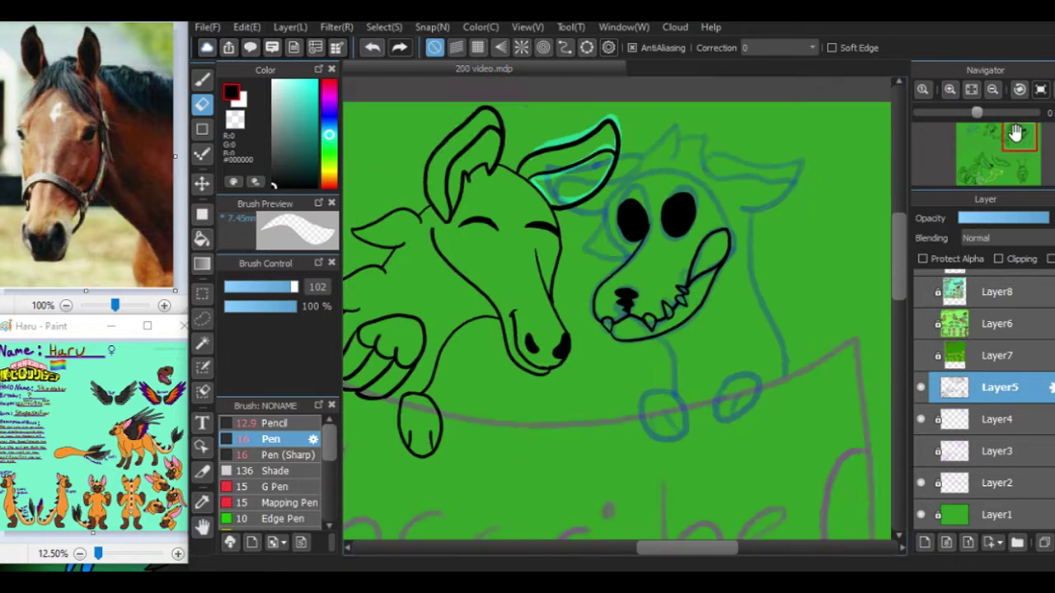
key("b")
scroll(627, 247, "up", 3)
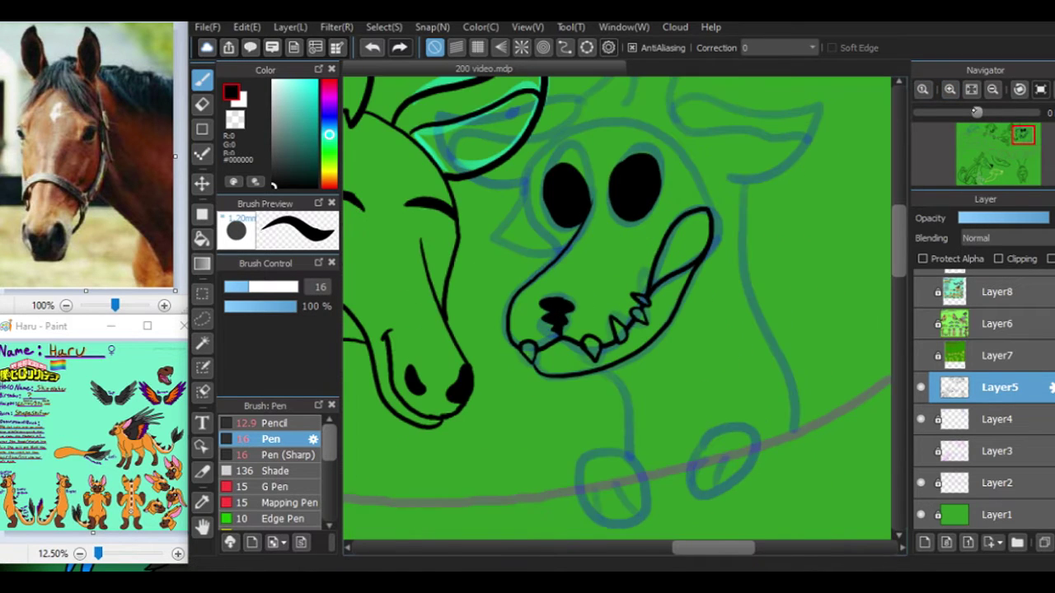
scroll(626, 248, "down", 2)
left_click_drag(564, 207, 688, 194)
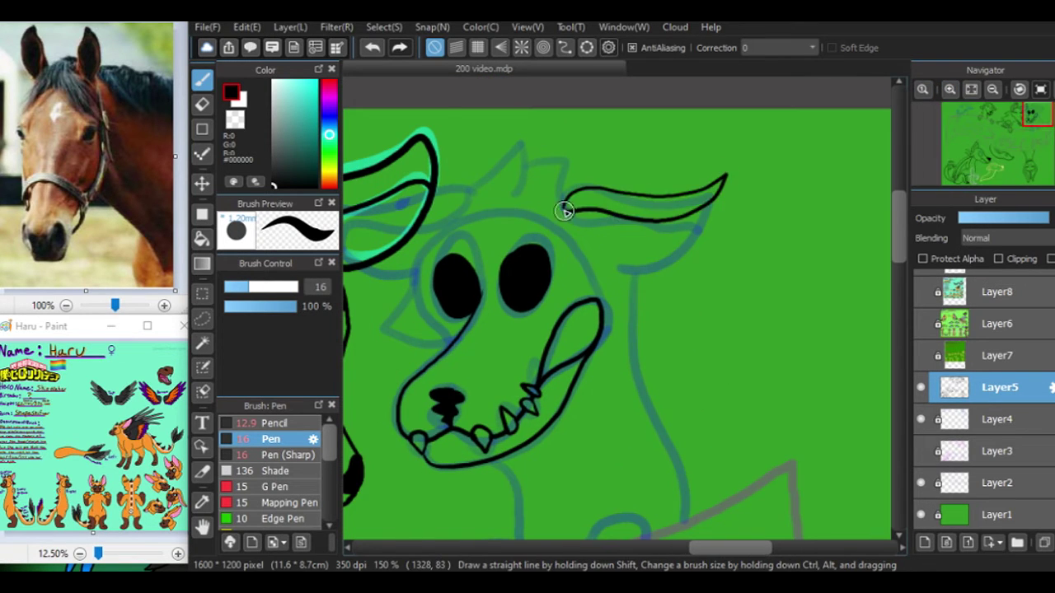
left_click_drag(687, 259, 738, 214)
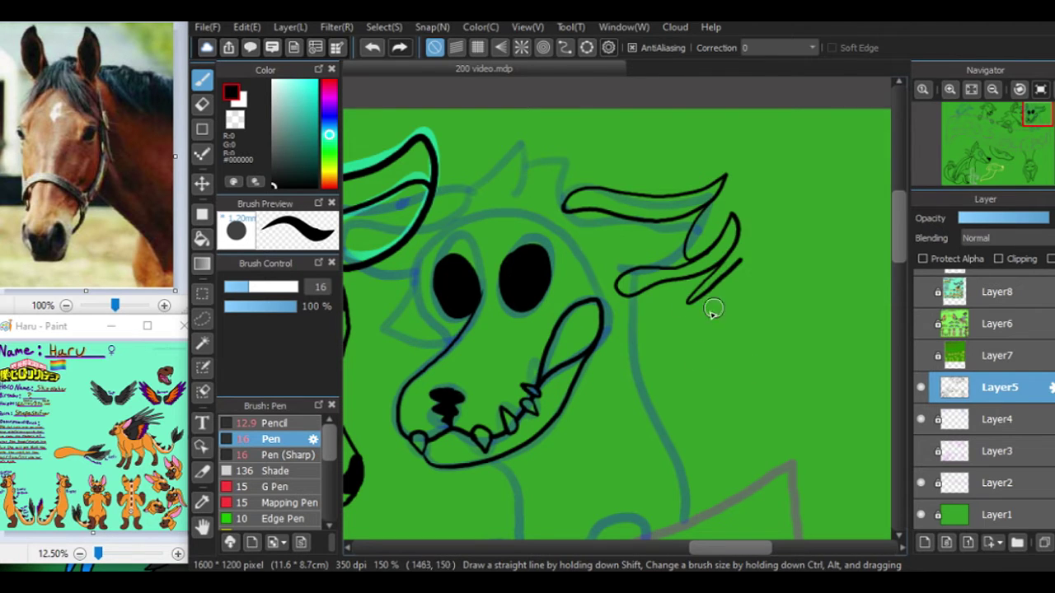
key("ctrl+z")
key("ctrl+z")
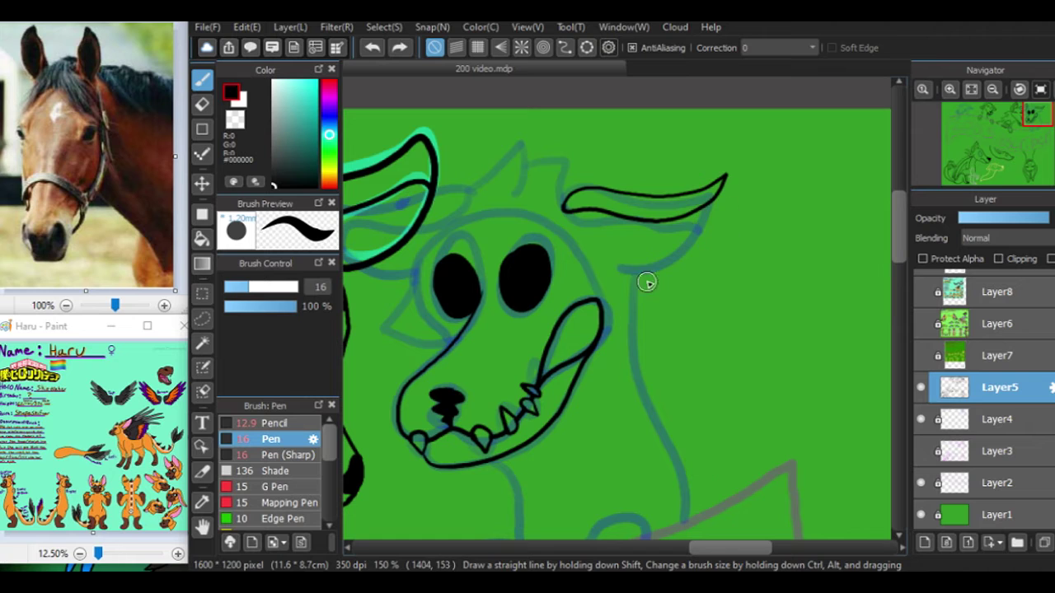
key("ctrl+z")
Step: Rotate the canvas, ink two more spines joined by curved webbing on the skull-faced character's outer ear, and reset the rotation
left_click_drag(725, 396, 569, 285)
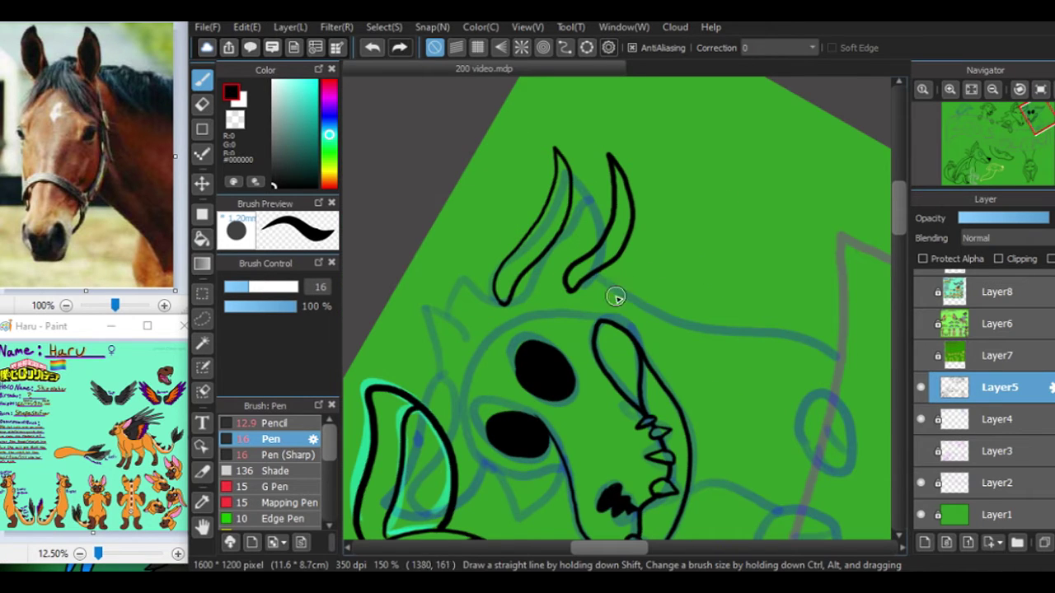
left_click_drag(678, 246, 612, 301)
left_click_drag(558, 150, 632, 179)
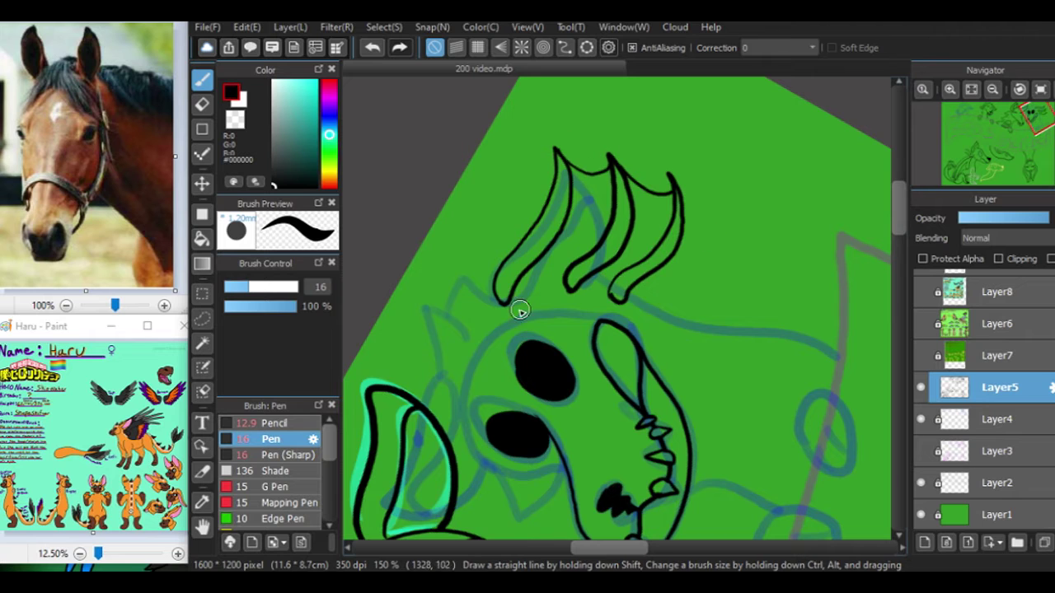
left_click_drag(519, 310, 624, 301)
left_click(1040, 89)
Step: Ink the skull-faced character's back of the neck with pointed fur tufts, the chest line and both paws on the banner
left_click(1028, 137)
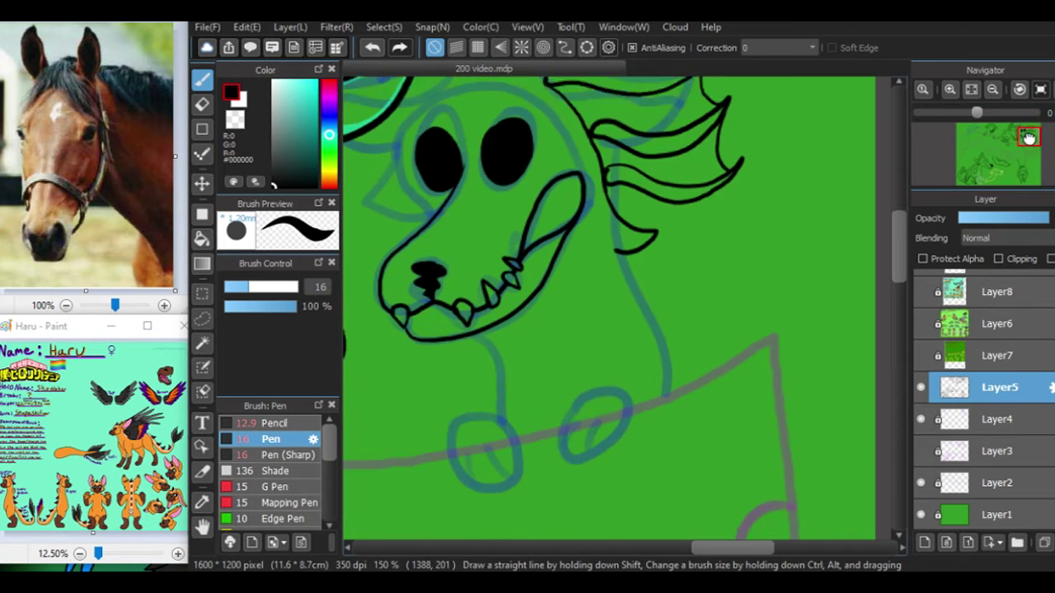
left_click_drag(636, 225, 643, 284)
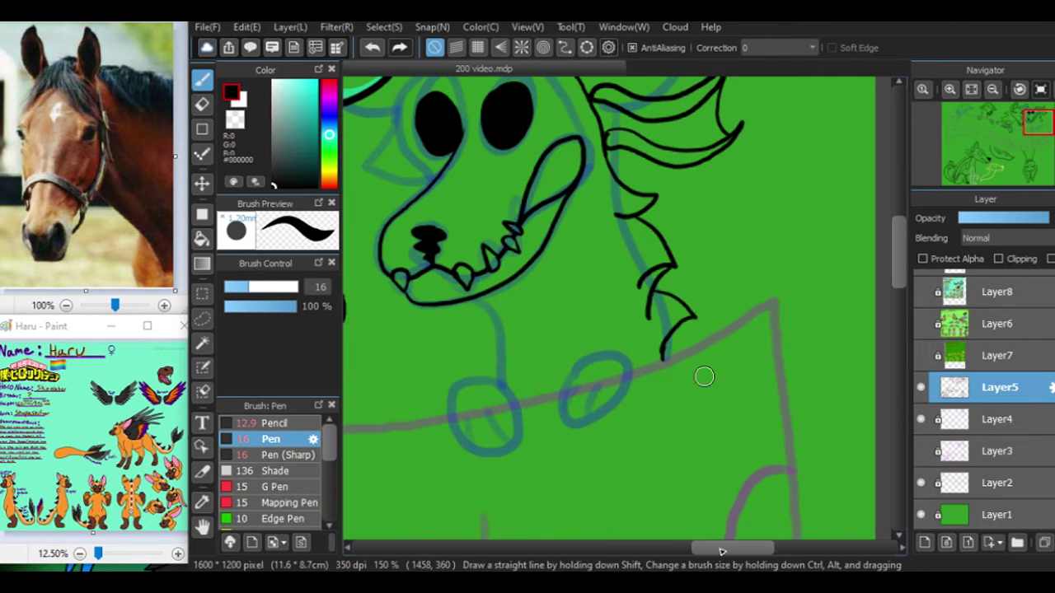
left_click_drag(577, 282, 583, 318)
key("ctrl+z")
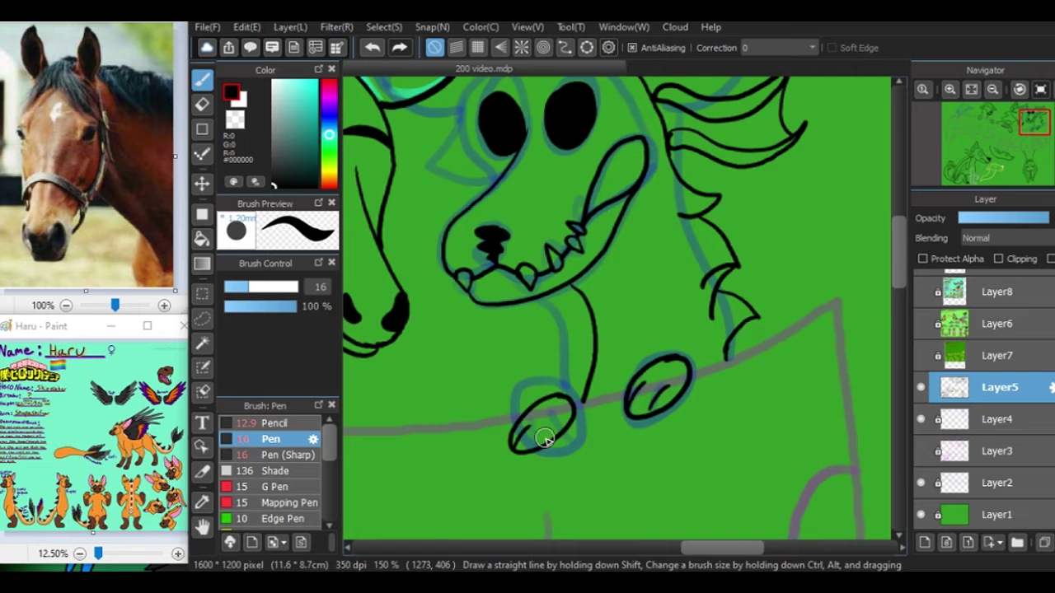
Step: Ink the skull-faced character's spiky hair, the other ear emerging behind the horse-faced character's ear, and the pointed cheek fur
left_click(992, 89)
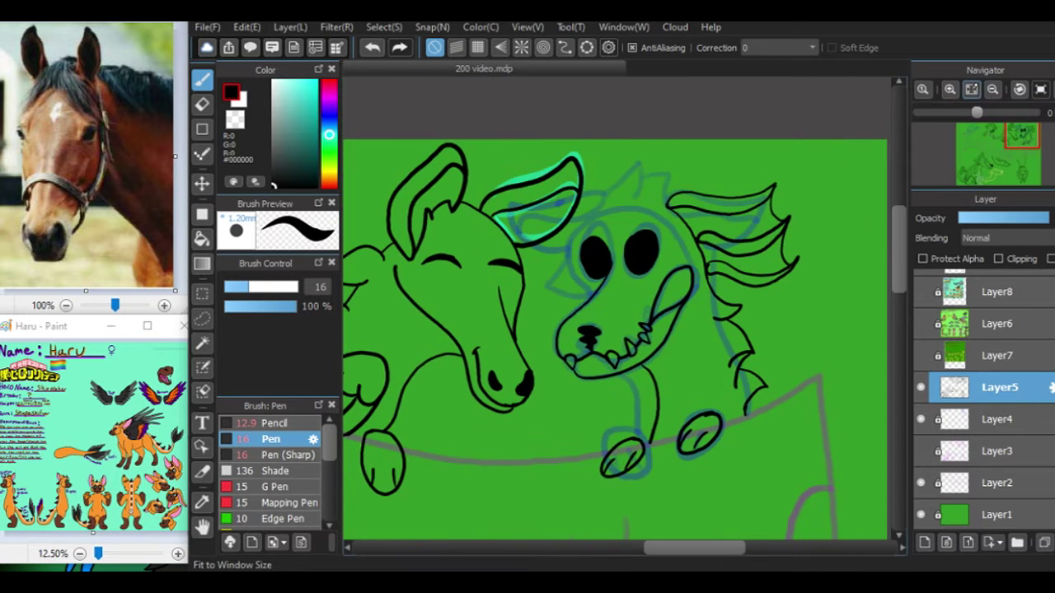
left_click(1040, 89)
scroll(1028, 175, "up", 5)
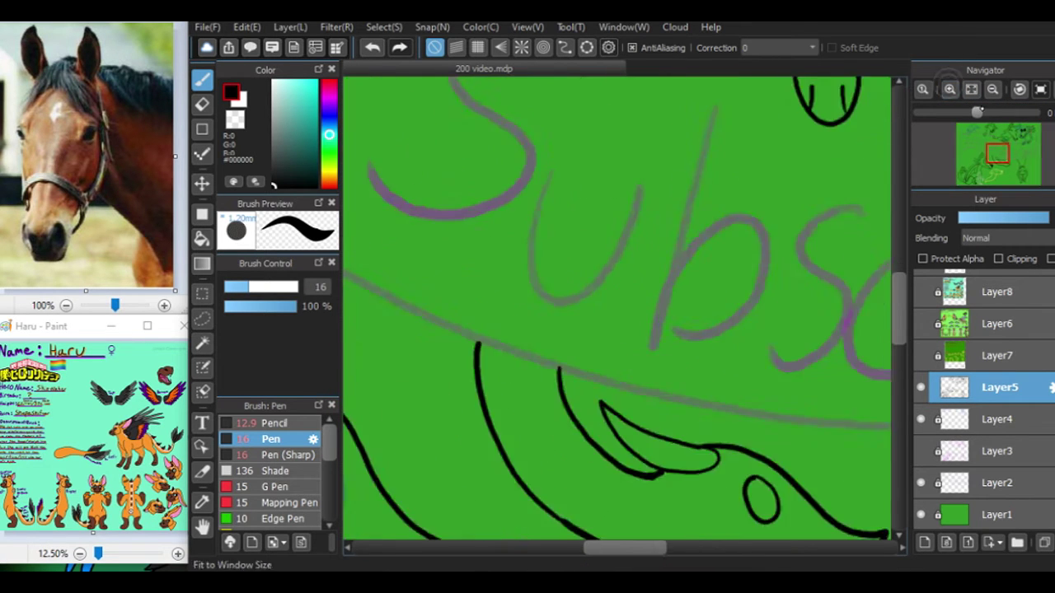
left_click(1021, 136)
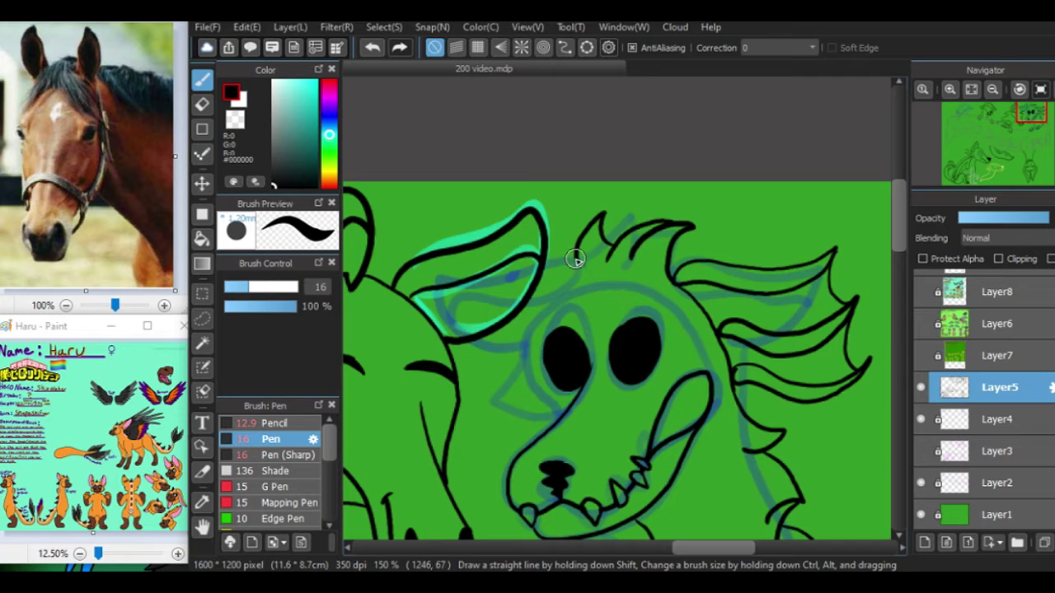
left_click_drag(568, 276, 525, 356)
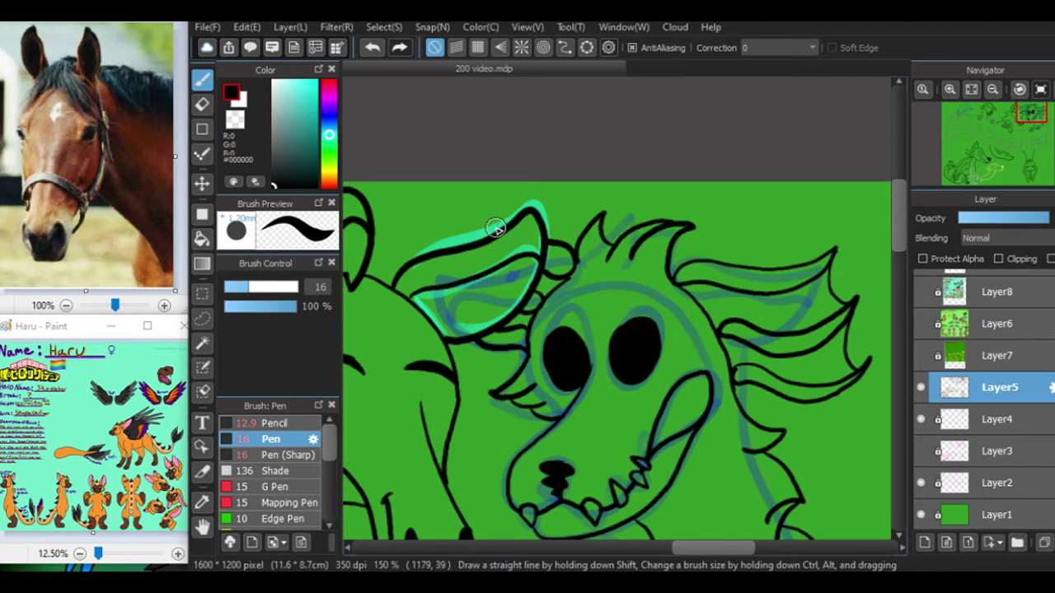
Step: Erase the skull-faced character's sketch and the leftover sketch of the horse-faced character's ear from Layer4
left_click(992, 89)
left_click(992, 89)
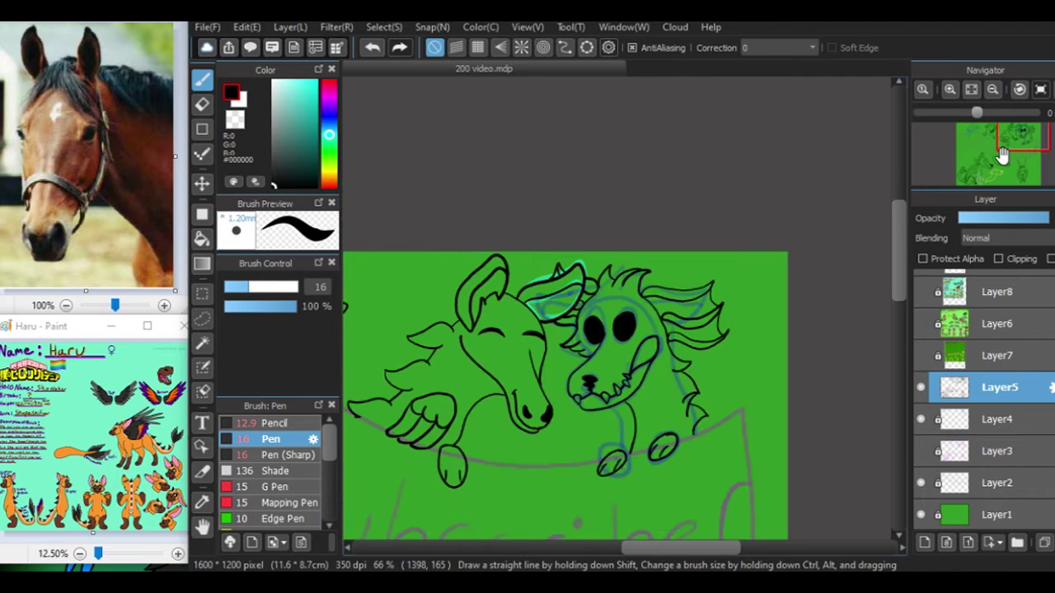
left_click(999, 419)
key("e")
mouse_move(659, 449)
left_mouse_down()
mouse_move(607, 464)
mouse_move(553, 435)
mouse_move(707, 303)
mouse_move(607, 229)
mouse_move(540, 376)
left_mouse_up()
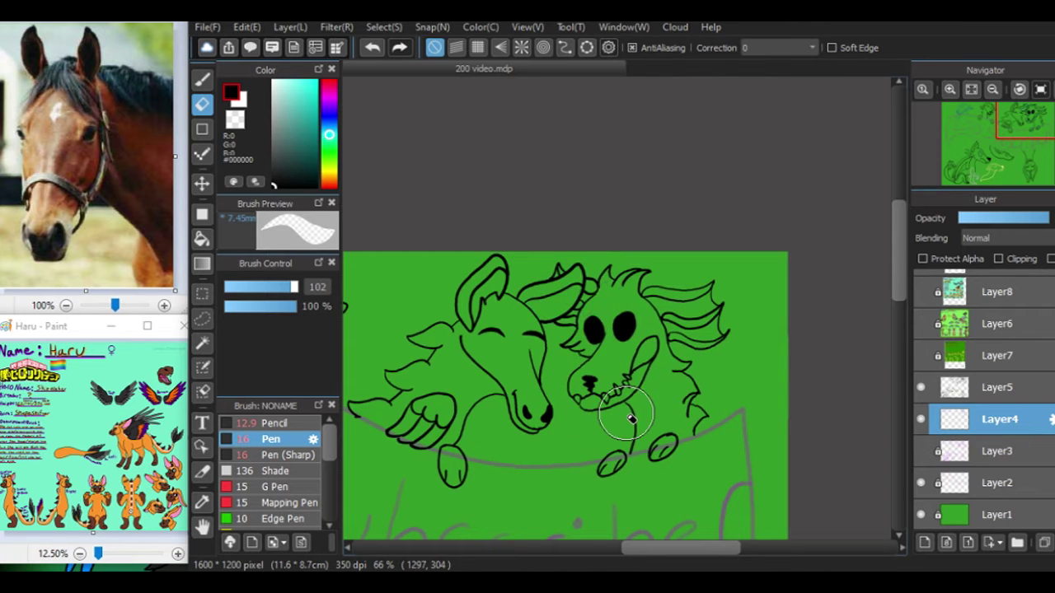
left_click(992, 89)
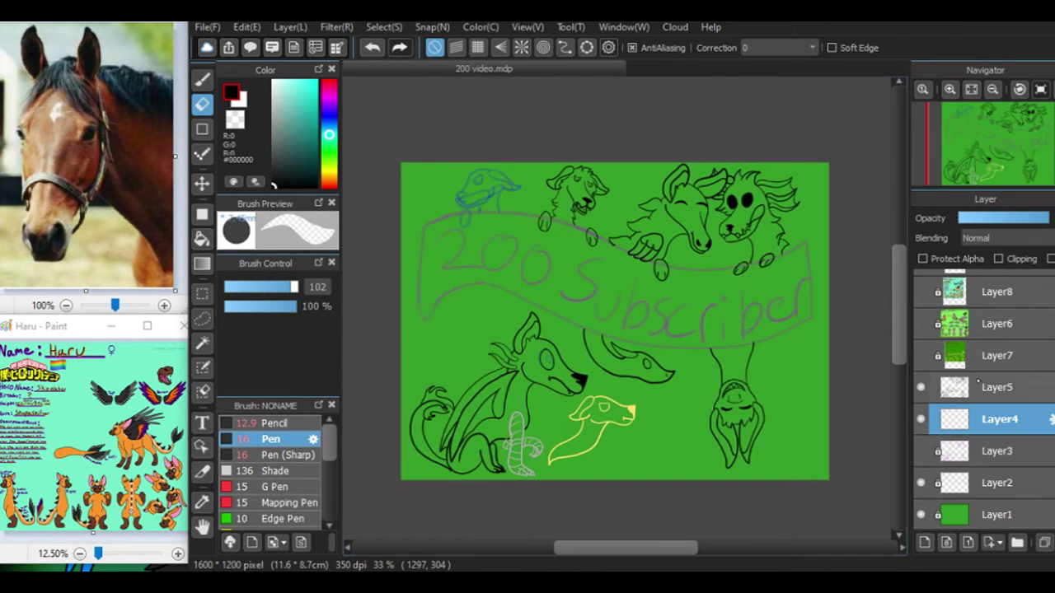
Step: On Layer5, ink the forehead, snout and long muzzle of the blue-sketched character above the banner with the 16 px pen
left_click(999, 387)
left_click(949, 89)
left_click(949, 89)
left_click(949, 89)
left_click_drag(998, 151, 977, 123)
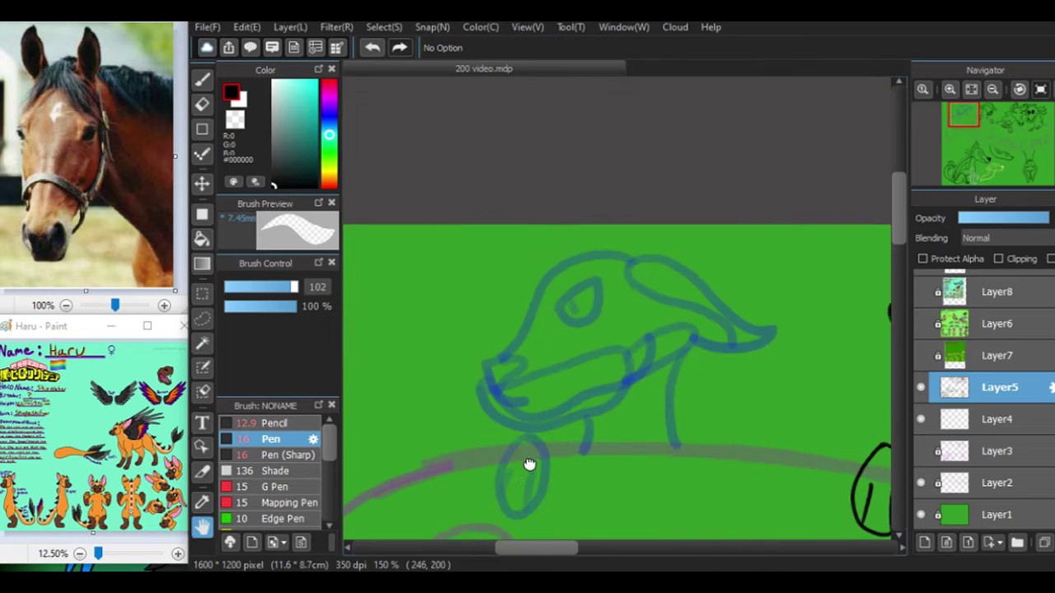
left_click(949, 89)
key("b")
scroll(632, 240, "up", 1)
mouse_move(640, 194)
left_mouse_down()
mouse_move(594, 189)
mouse_move(445, 359)
left_mouse_up()
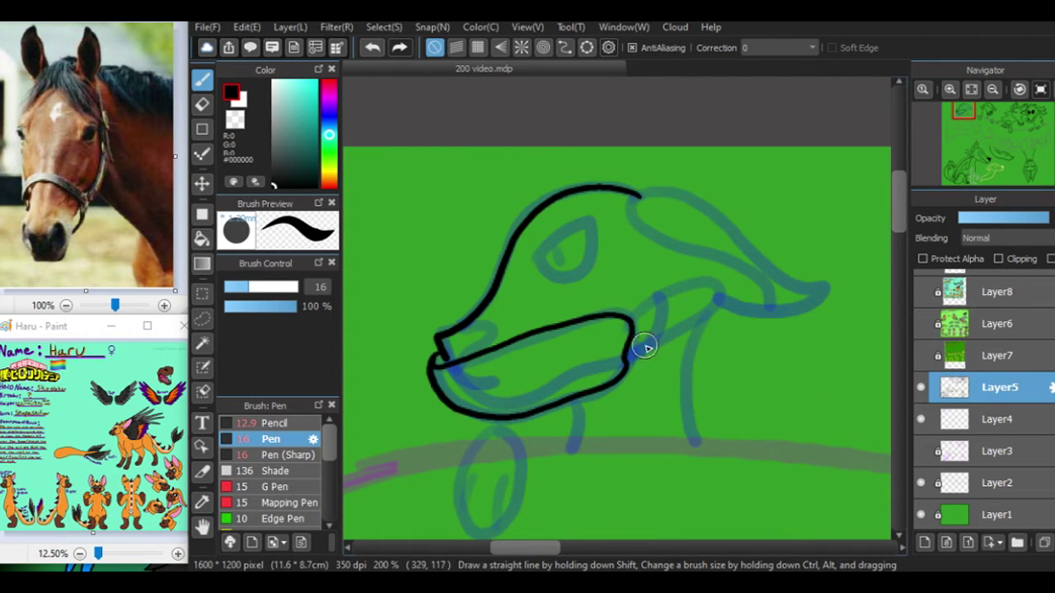
Step: Ink the blue-sketched character's swept-back ear, the back of its jaw and both neck lines down to the banner
left_click_drag(633, 221, 729, 238)
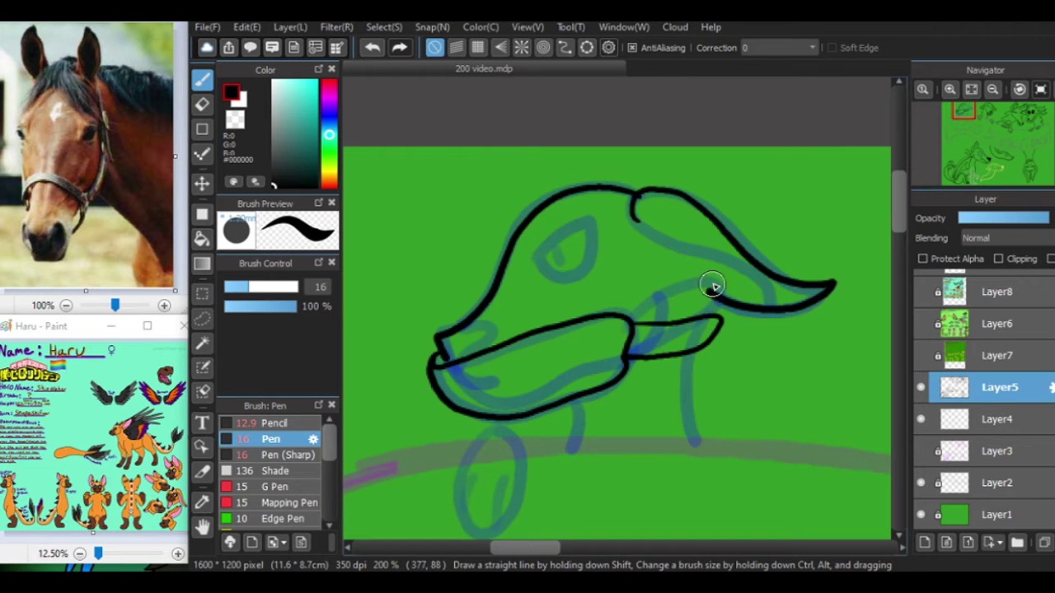
left_click_drag(712, 286, 700, 359)
left_click_drag(573, 400, 577, 436)
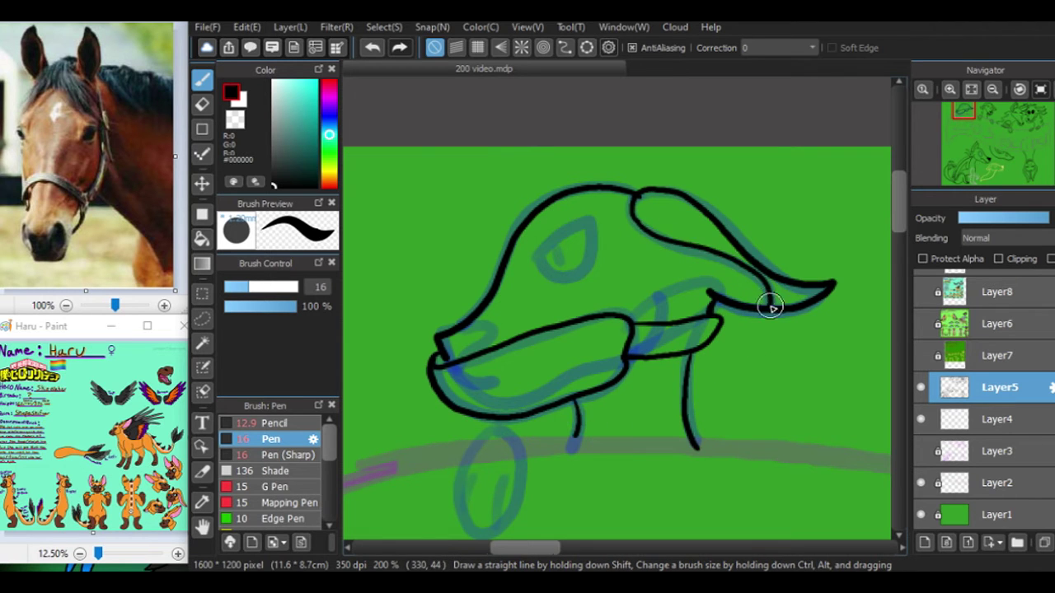
scroll(771, 306, "down", 5)
Step: Ink the blue-sketched character's eye outline, its pupil with Pen (Sharp), and the outline of the nose
scroll(481, 323, "up", 6)
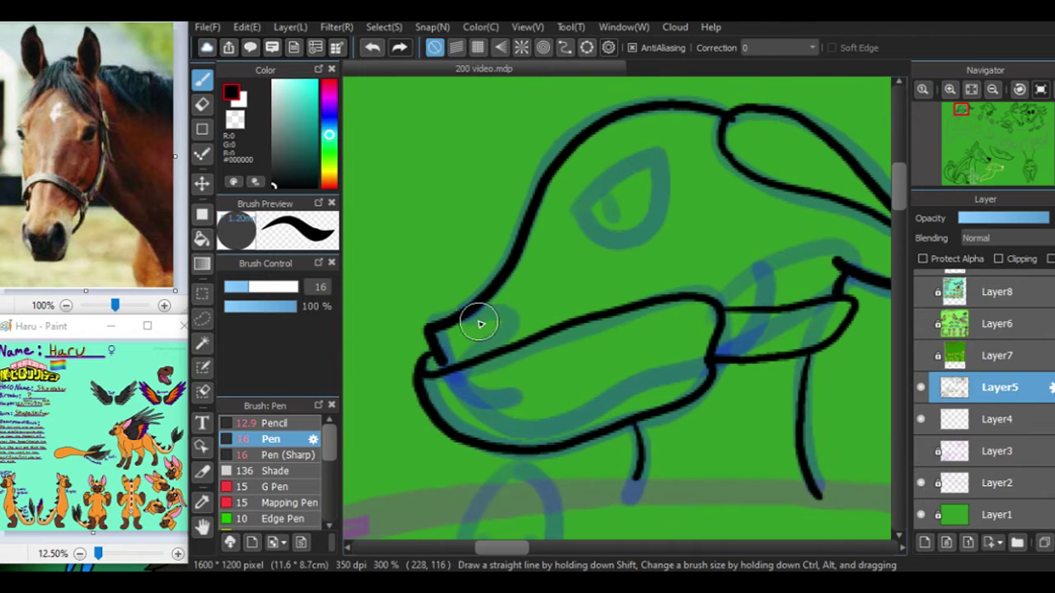
left_click_drag(579, 199, 670, 173)
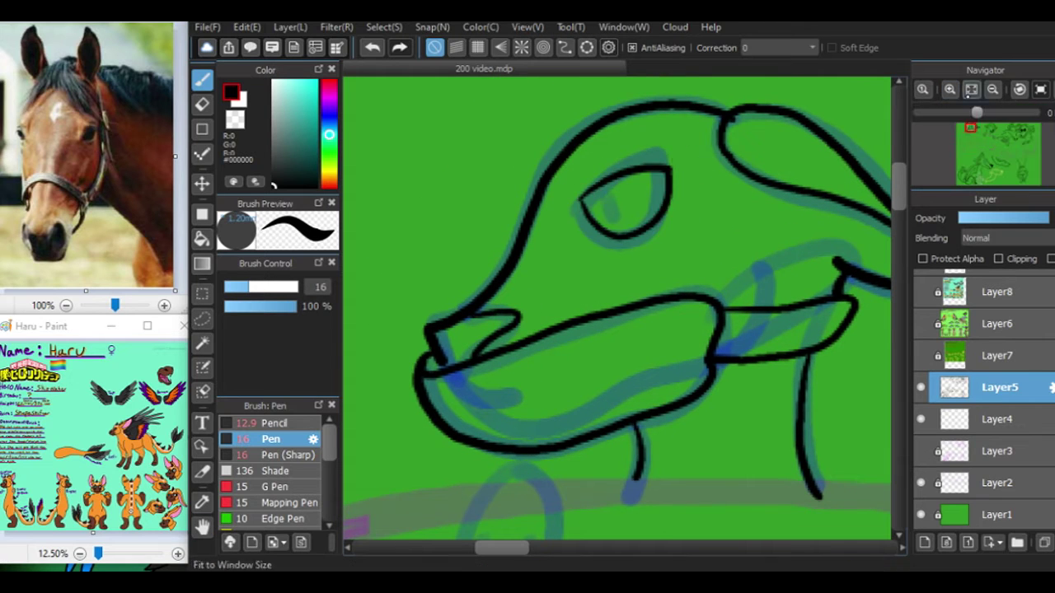
scroll(626, 206, "up", 3)
left_click(287, 455)
mouse_move(627, 214)
left_mouse_down()
mouse_move(625, 262)
mouse_move(625, 247)
left_mouse_up()
Step: Fill the blue-sketched character's nose solid black on Layer5 with the 16 px Pen
left_click(970, 89)
scroll(445, 164, "up", 5)
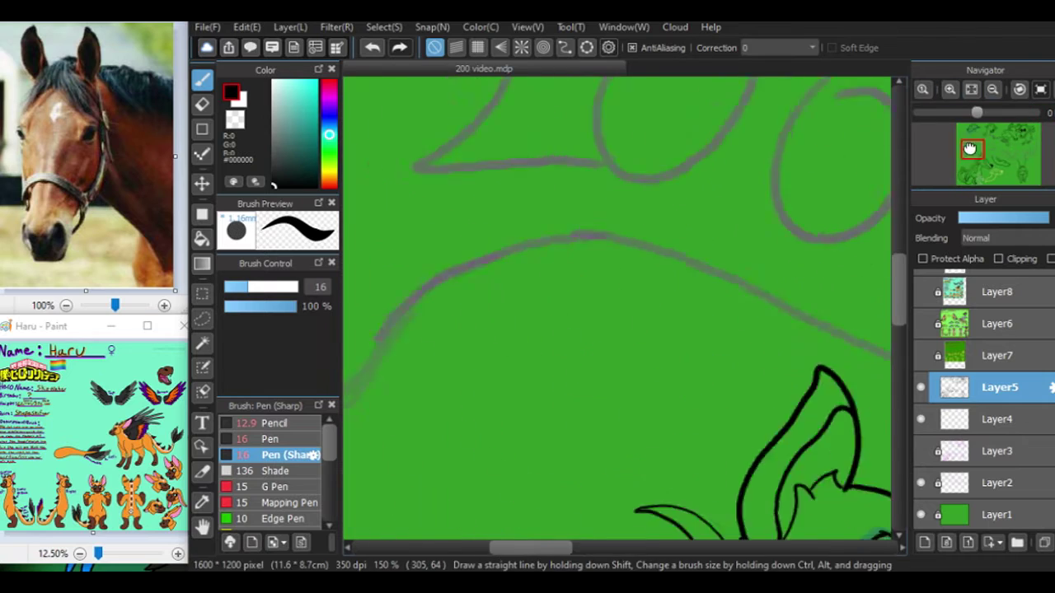
left_click(270, 438)
scroll(527, 248, "up", 3)
left_click_drag(522, 330, 687, 348)
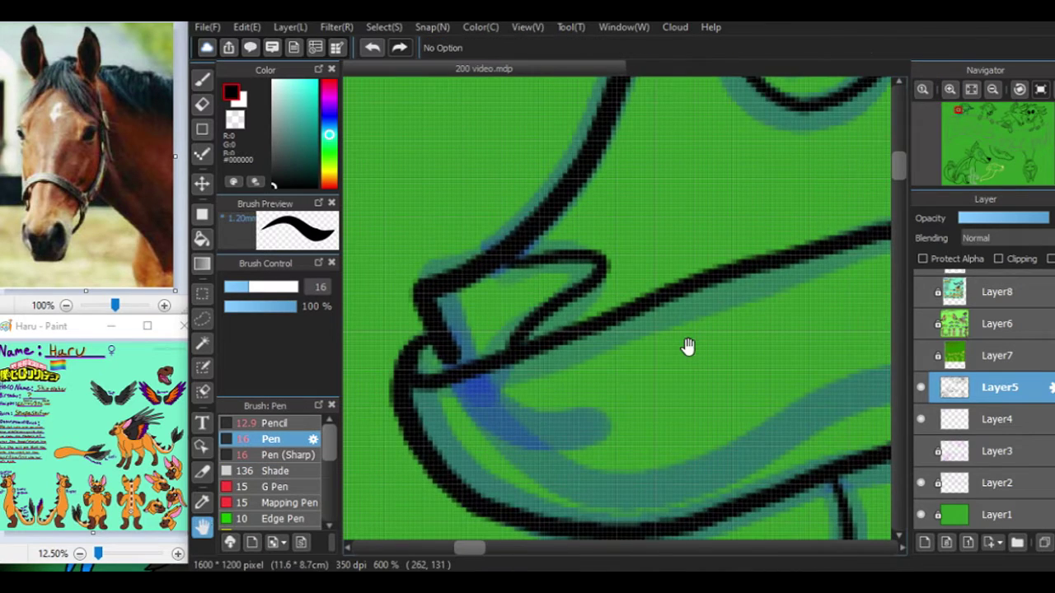
left_click(996, 419)
left_click(1000, 387)
mouse_move(448, 365)
left_mouse_down()
mouse_move(440, 303)
mouse_move(528, 302)
mouse_move(578, 272)
left_mouse_up()
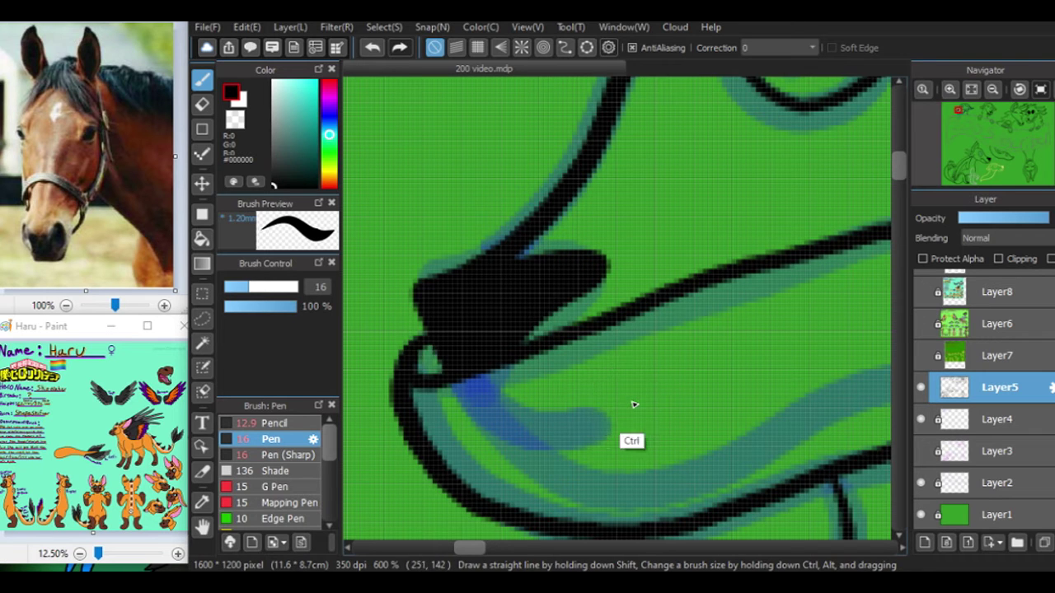
Step: Ink the blue-sketched character's paw on the banner and erase its blue sketch from Layer4
left_click(970, 89)
left_click(950, 89)
left_click(950, 89)
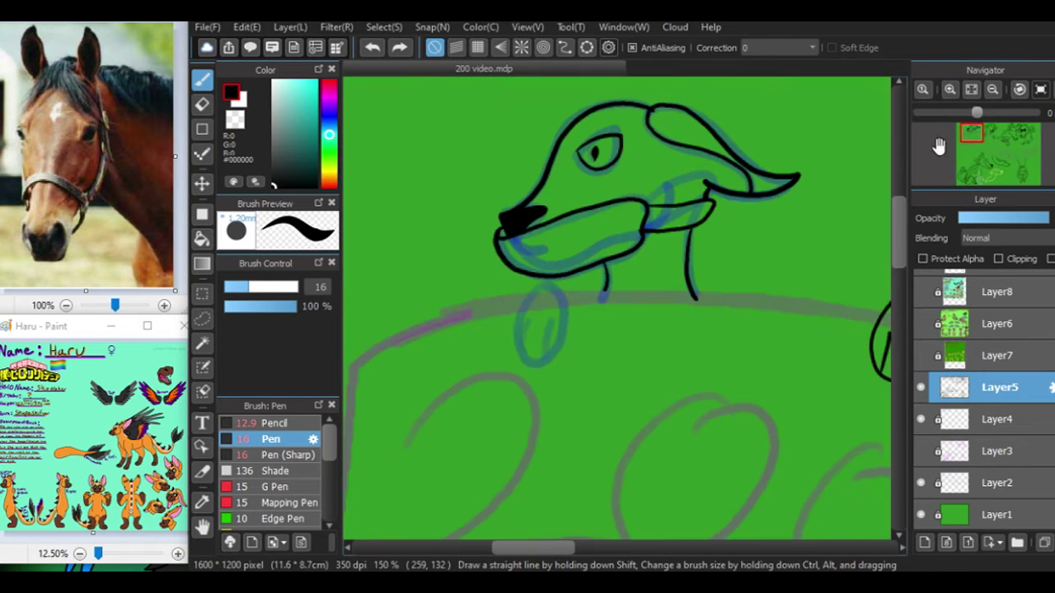
key("ctrl+0")
left_click(997, 419)
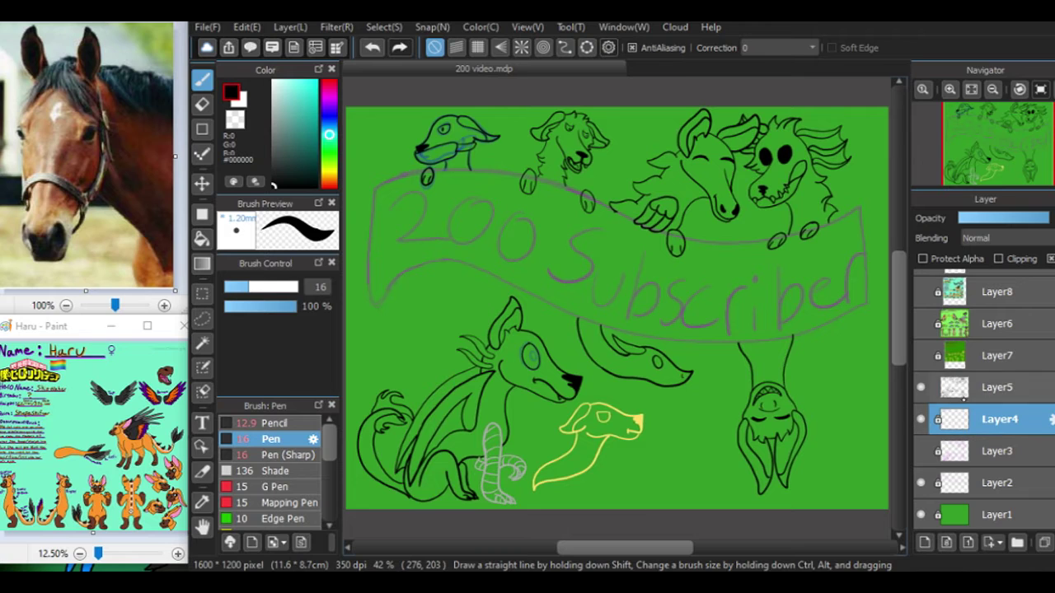
key("e")
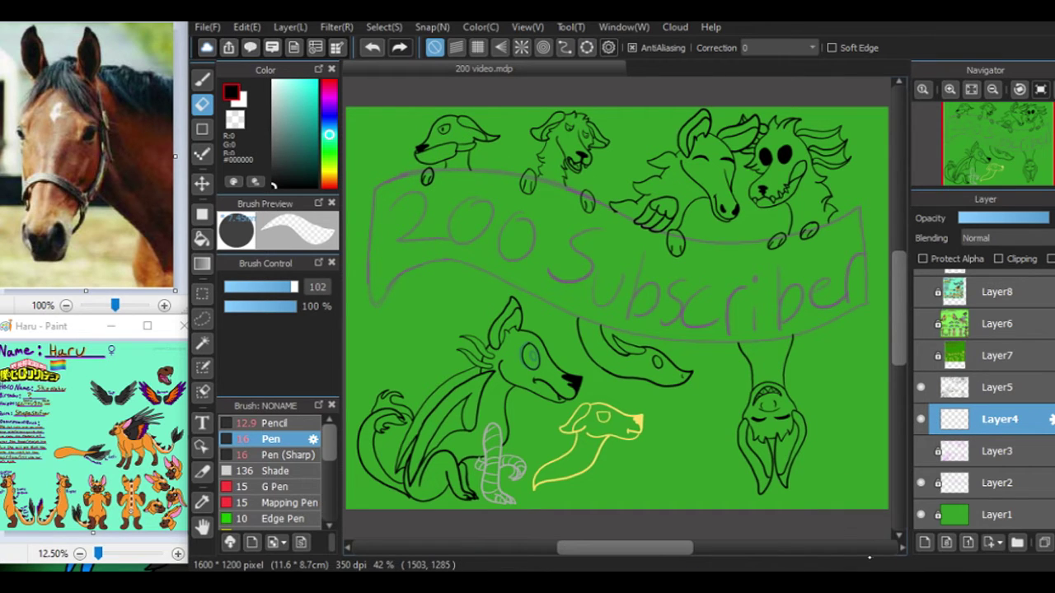
Step: Erase the rough construction sketches on Layer3 with a size 1000 eraser and delete that layer
left_click(997, 451)
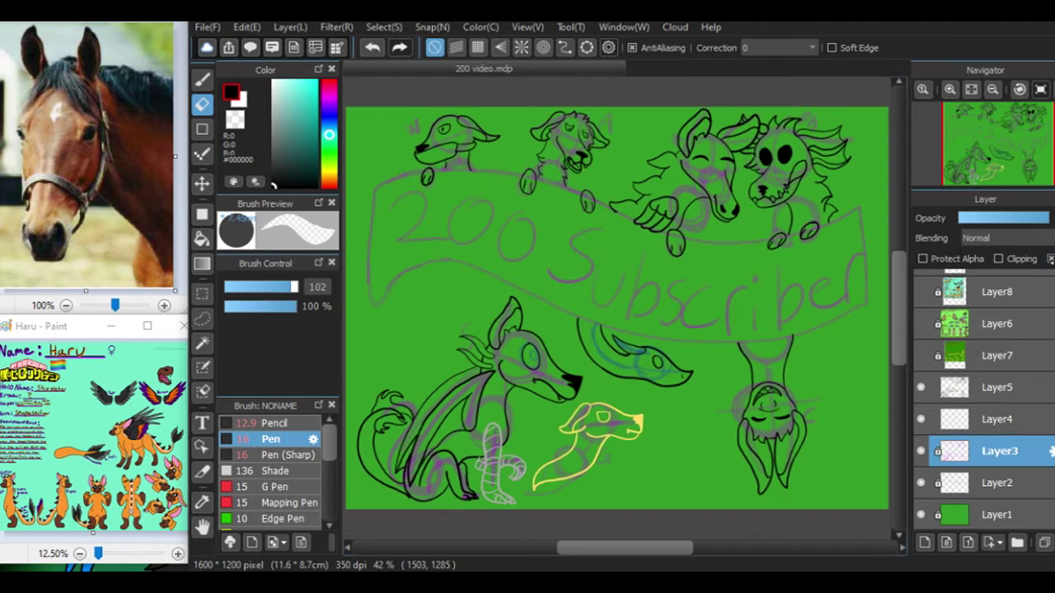
left_click_drag(293, 287, 298, 286)
key("ctrl+minus")
mouse_move(823, 395)
left_mouse_down()
mouse_move(608, 342)
mouse_move(424, 460)
mouse_move(400, 420)
mouse_move(512, 174)
mouse_move(452, 131)
mouse_move(836, 333)
left_mouse_up()
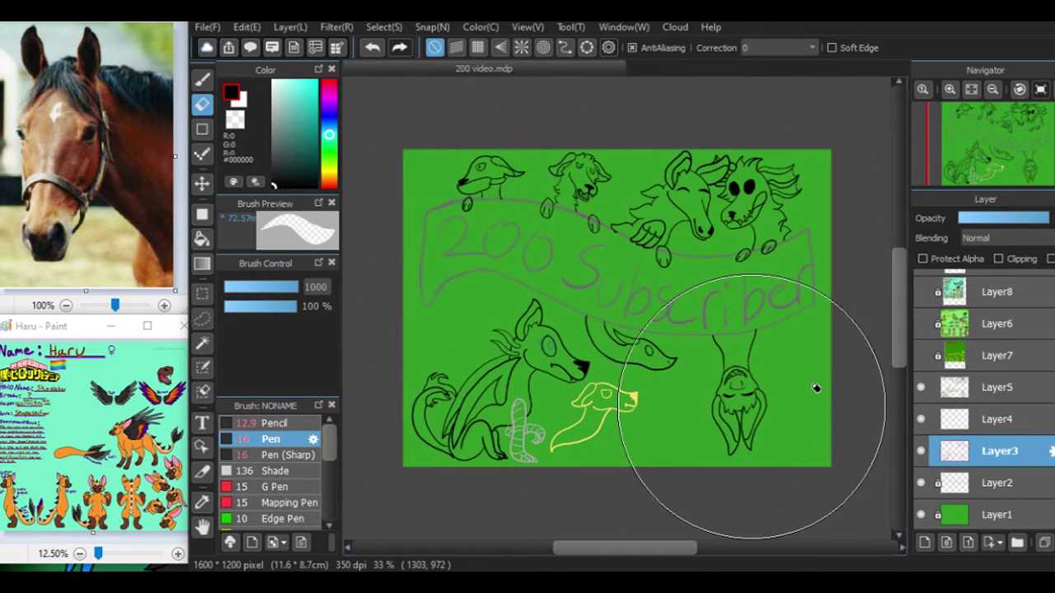
left_click(1000, 449)
left_click(997, 478)
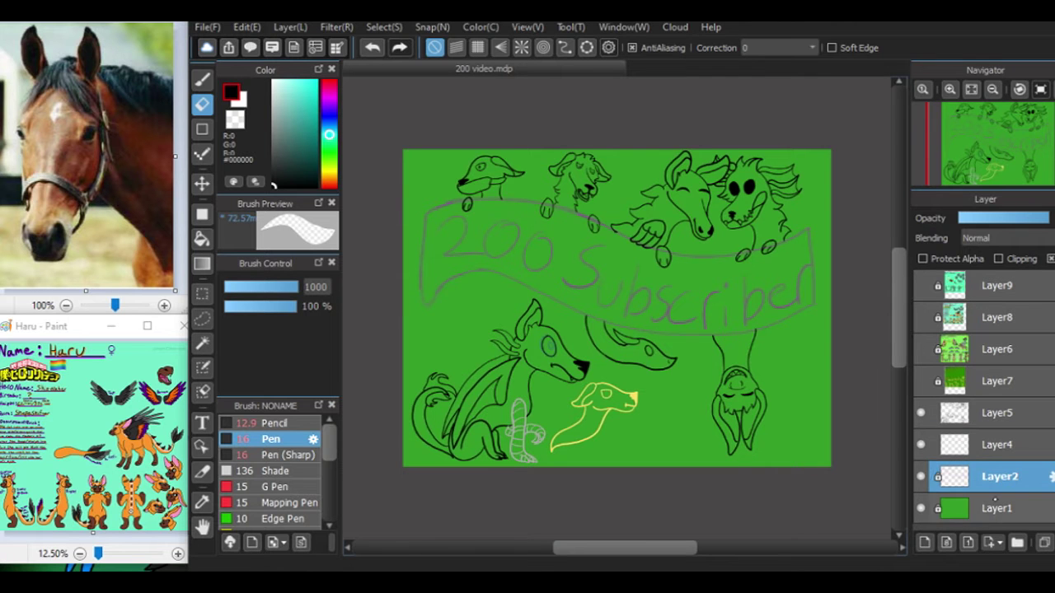
Step: Add a new layer above Layer2 and ready the 16 px pen for the banner outline
left_click(924, 542)
left_click(950, 89)
left_click(992, 89)
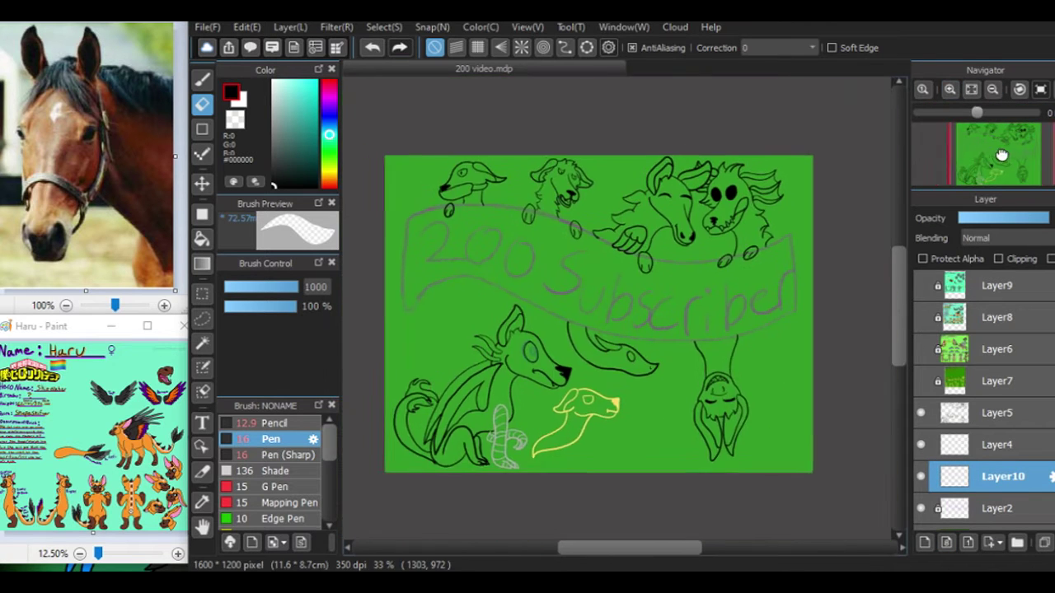
left_click(971, 89)
key("b")
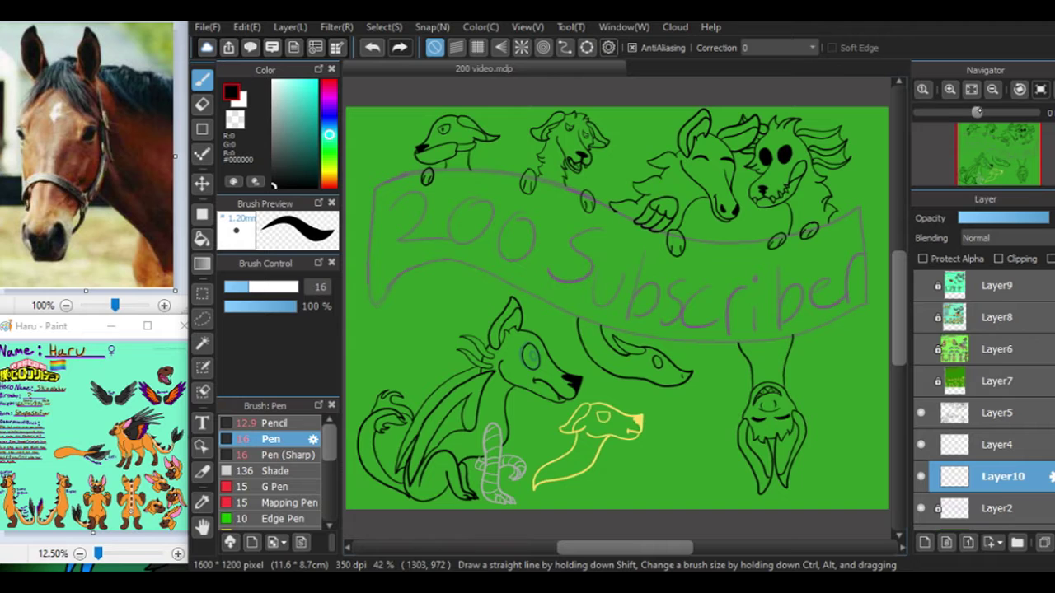
left_click_drag(375, 186, 376, 307)
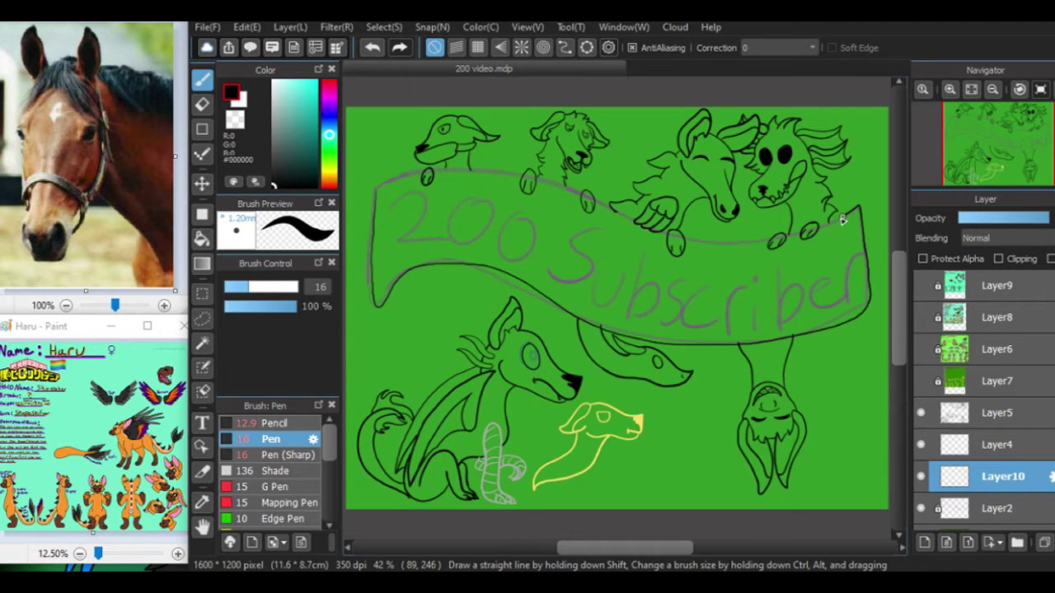
key("ctrl+z")
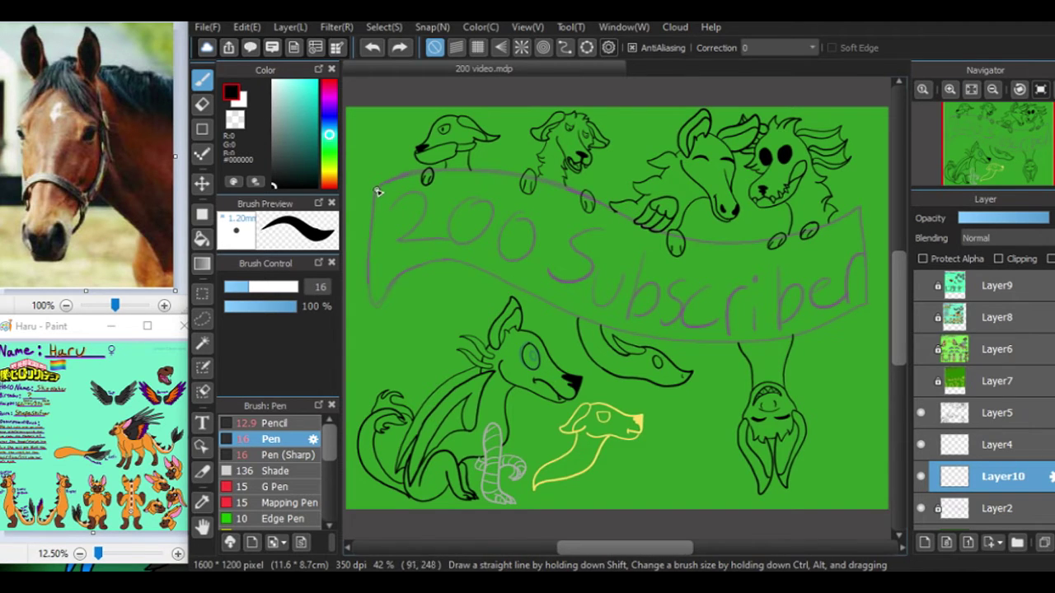
key("ctrl+z")
Step: Ink the banner's two side edges as straight vertical lines with the grid snap, and turn snapping off
left_click(477, 47)
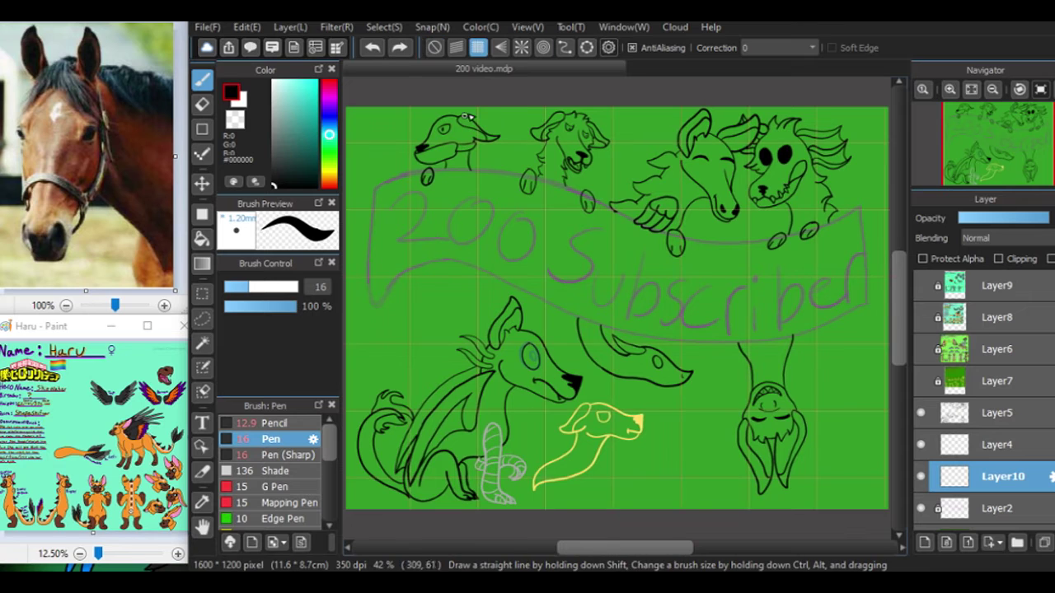
left_click(455, 47)
left_click(477, 47)
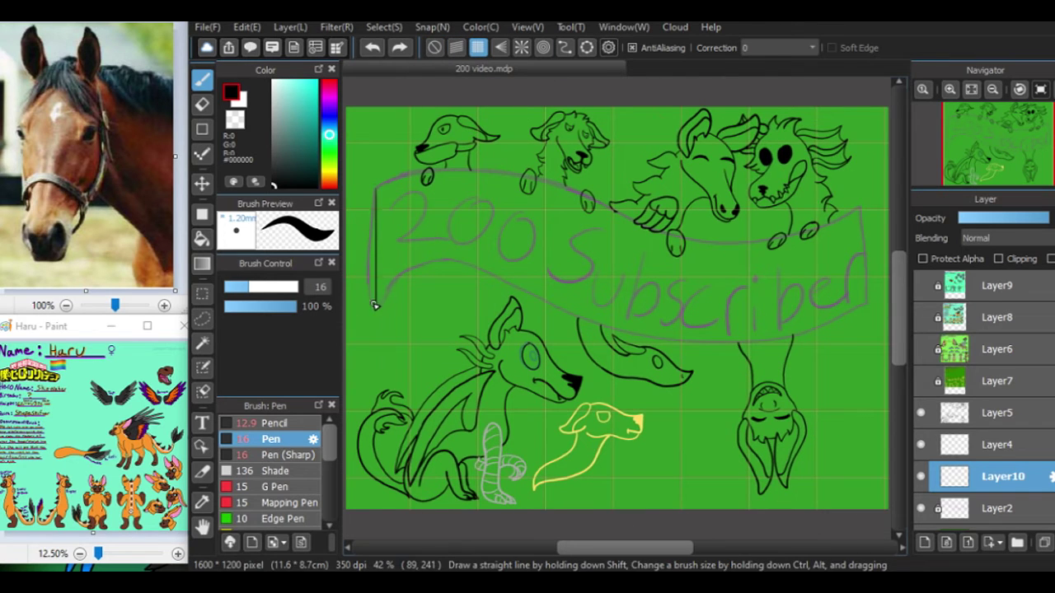
left_click_drag(830, 217, 861, 211)
left_click(434, 47)
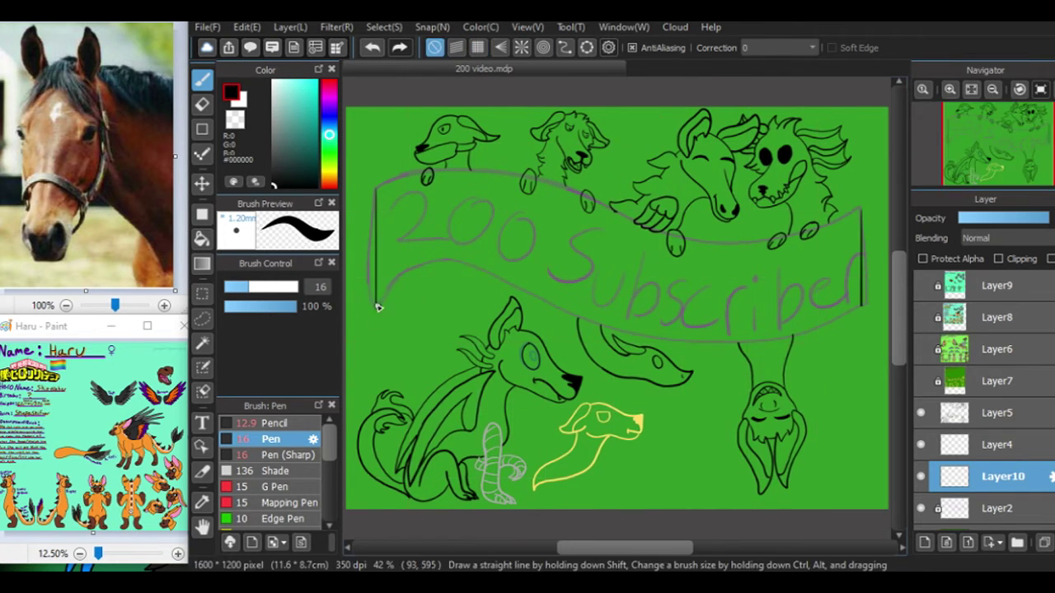
Step: Rotate the canvas to -30 degrees, ink the banner's curved lower and upper edges, and reset the rotation
left_click_drag(717, 342, 861, 305)
key("ctrl+Left")
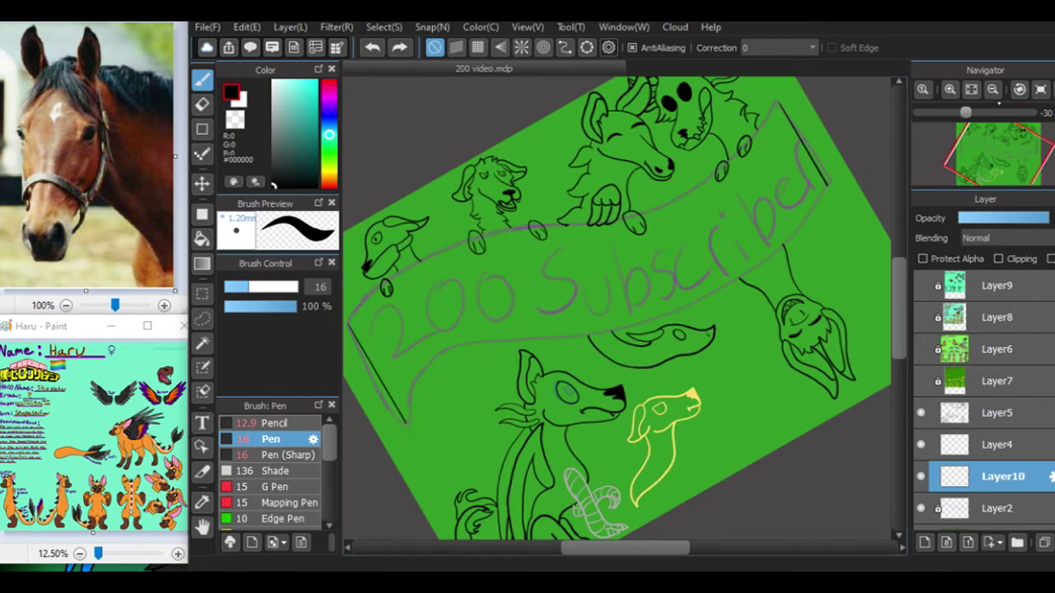
left_click_drag(406, 423, 464, 348)
left_click_drag(732, 281, 826, 186)
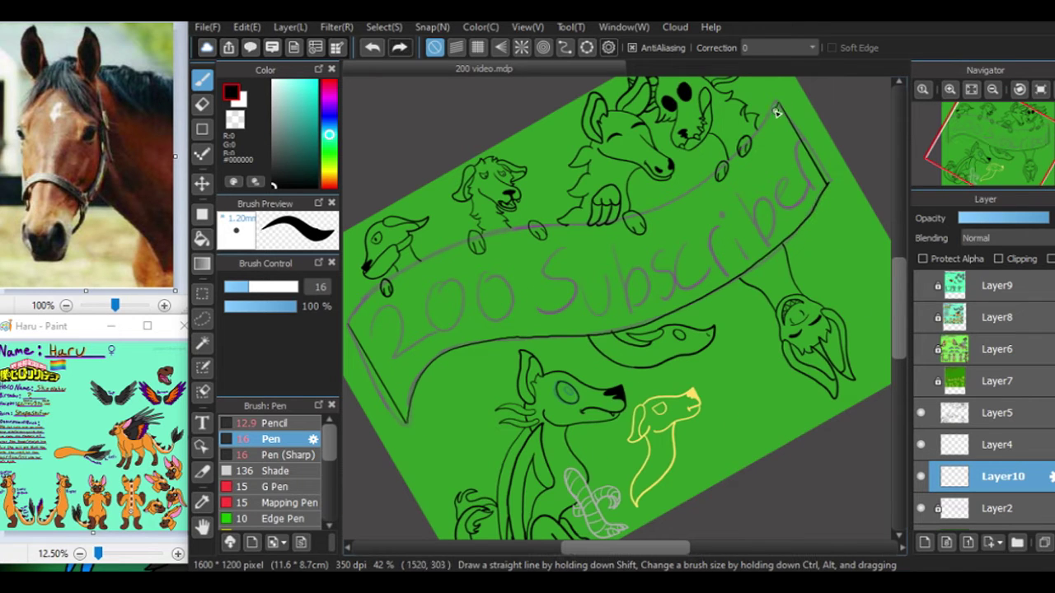
left_click(1019, 89)
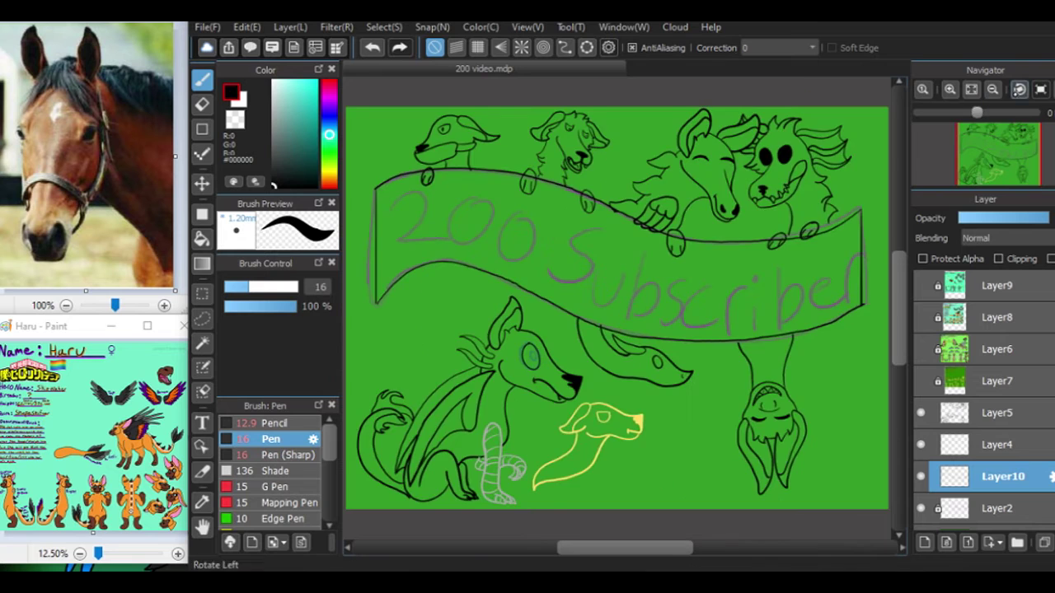
Step: Clean up the banner's lower-left corner with a 13.4 px eraser and redraw the curve so it meets the side edge
left_click(950, 89)
left_click(950, 89)
left_click(980, 143)
left_click(950, 89)
left_click(953, 137)
key("e")
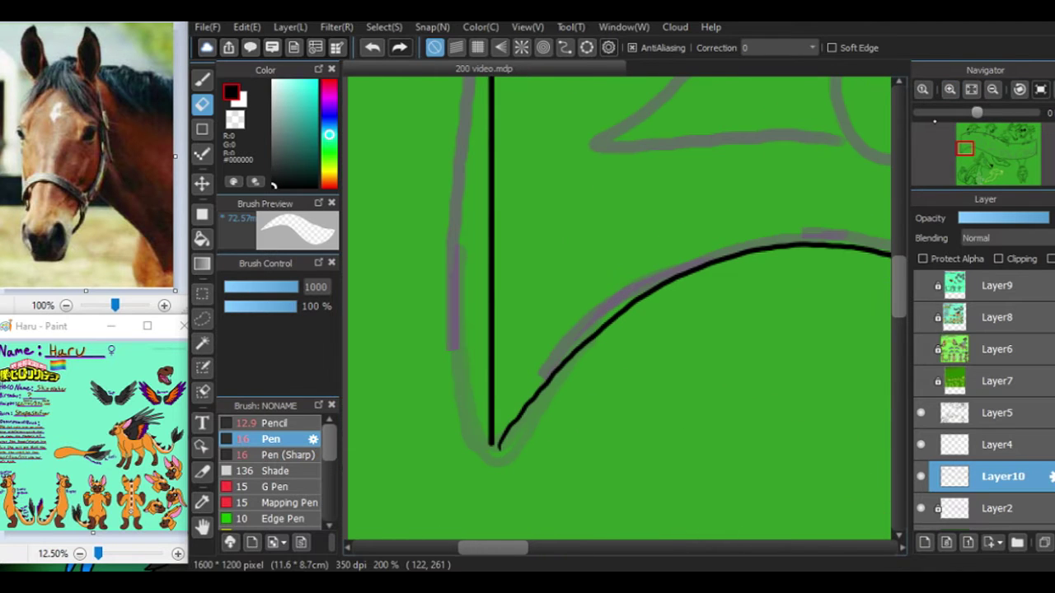
left_click(244, 287)
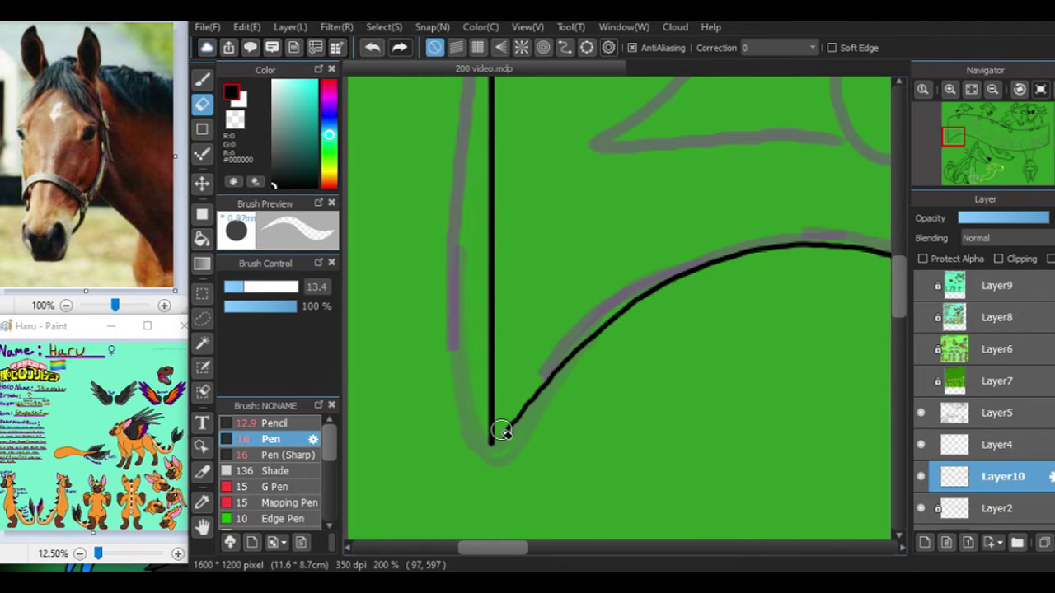
key("ctrl+plus")
left_click_drag(428, 506, 531, 407)
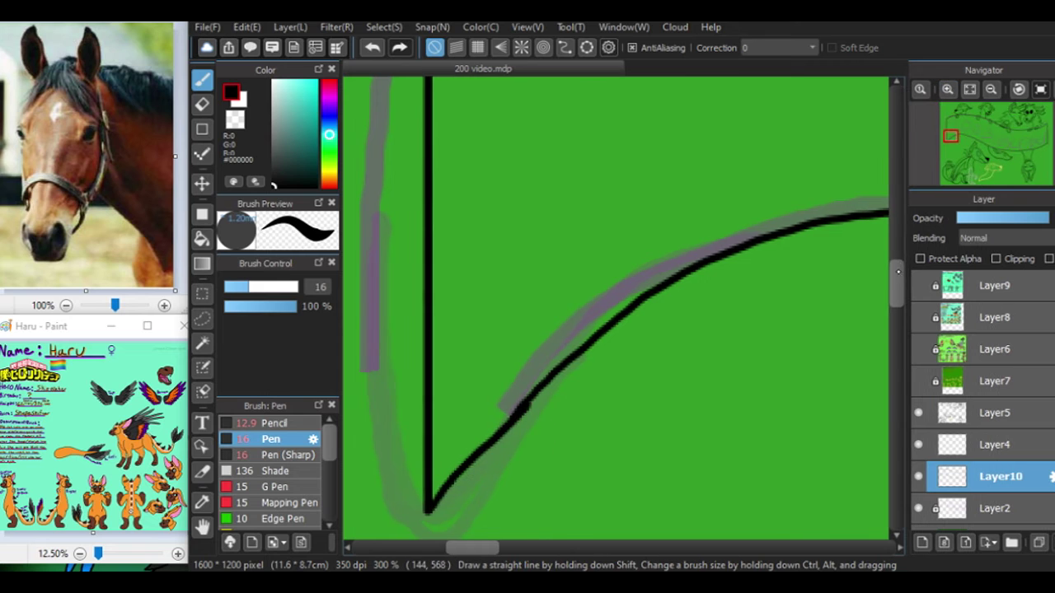
Step: Erase the line overshoots at the corners of the banner's right end
scroll(414, 305, "up", 5)
left_click_drag(473, 547, 803, 547)
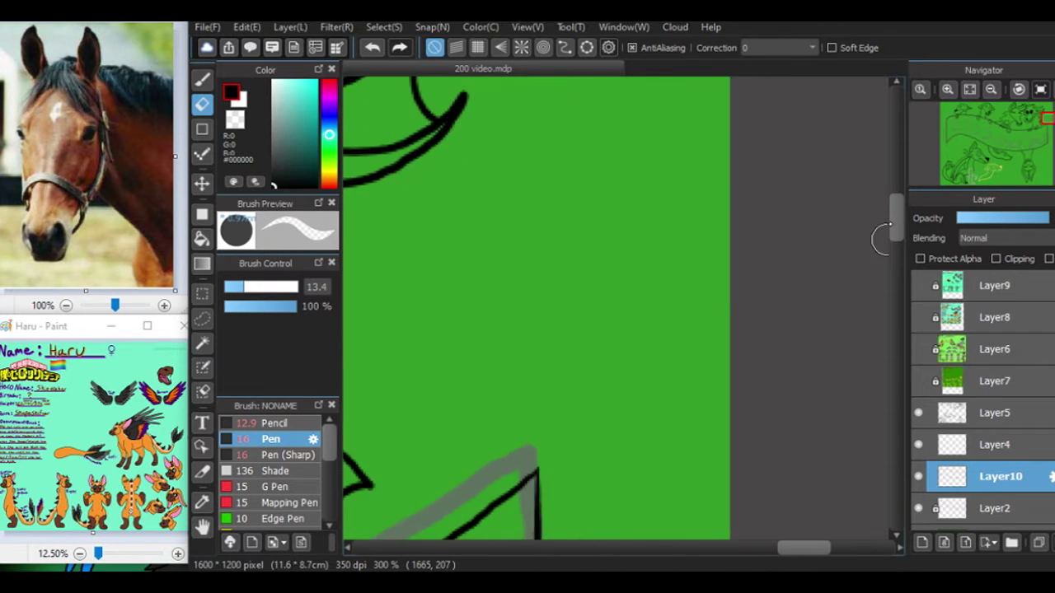
left_click_drag(896, 238, 896, 309)
left_click_drag(554, 259, 556, 303)
left_click(969, 89)
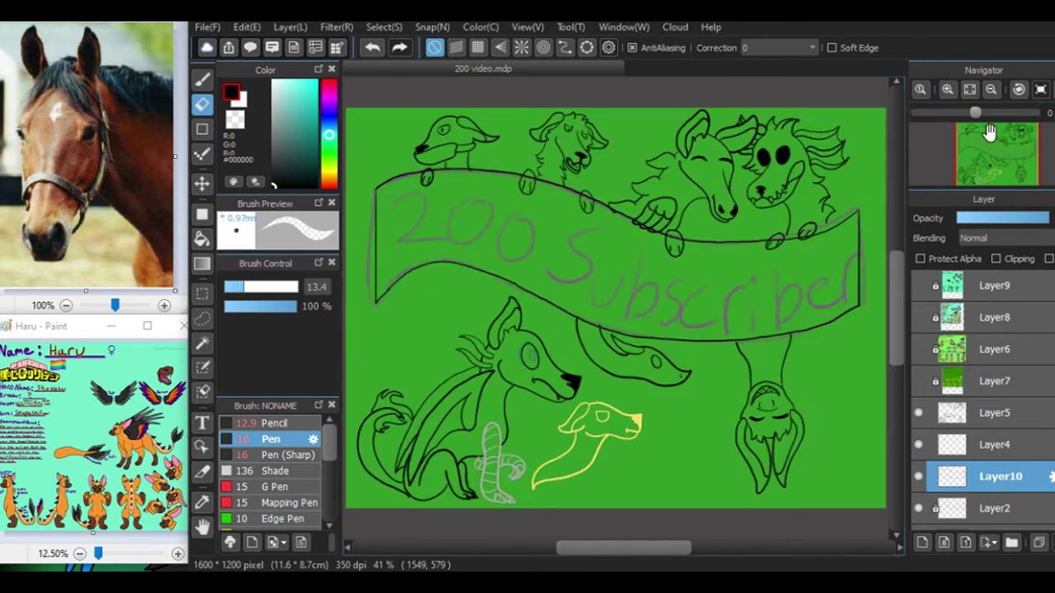
Step: On Layer5, tidy the lines of the characters below the banner so they end exactly at its lower edge
left_click(947, 89)
left_click(947, 89)
left_click(979, 444)
left_click(977, 412)
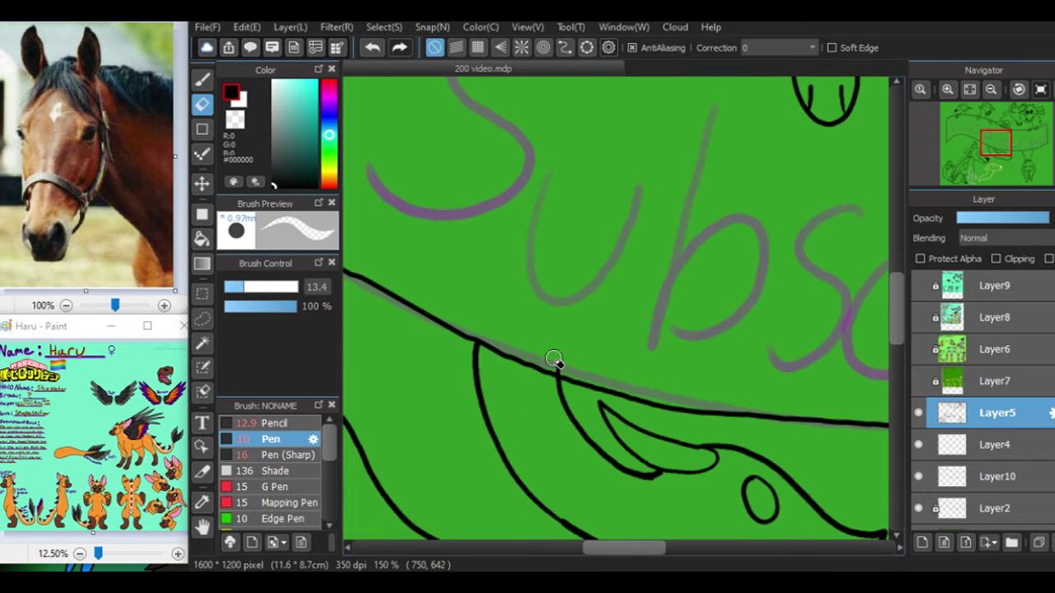
scroll(567, 376, "up", 3)
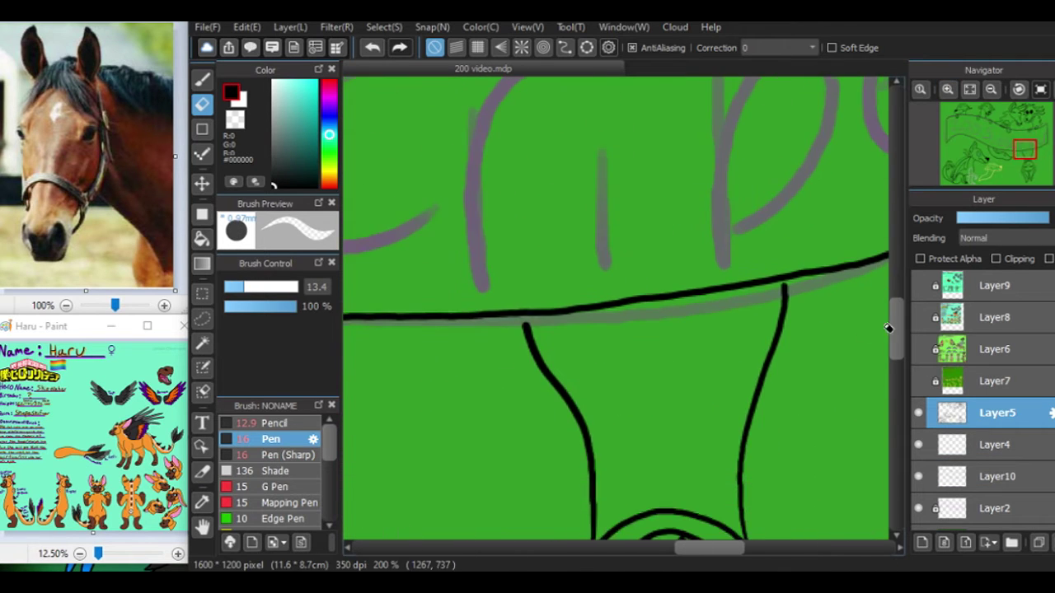
key("b")
scroll(607, 242, "down", 2)
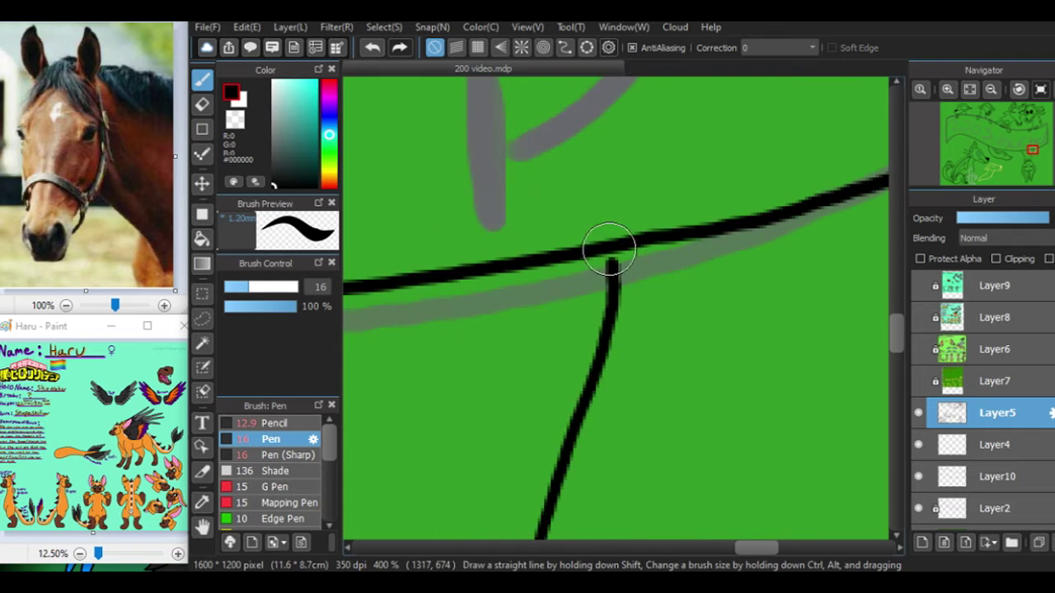
left_click(970, 89)
Step: Hide the Layer2 banner sketch to check the line art alone, and show it again
scroll(955, 462, "down", 1)
left_click(920, 482)
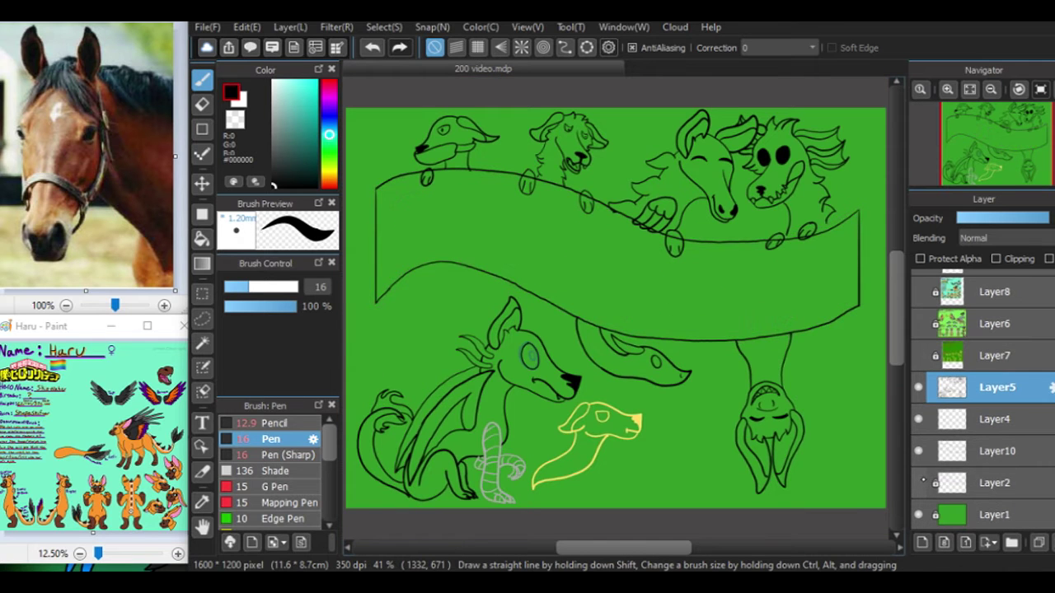
left_click(920, 481)
Step: On Layer10, erase the banner's upper edge from its right corner to the skull-faced character's paws with a 51 px eraser
left_click(993, 483)
left_click(997, 451)
scroll(865, 206, "up", 4)
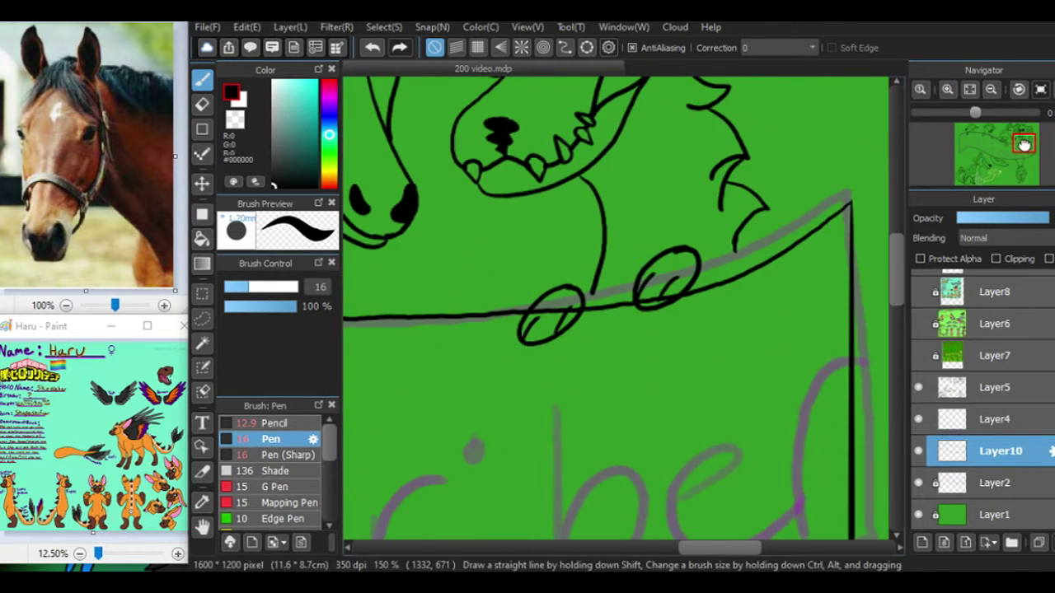
scroll(673, 306, "up", 1)
key("e")
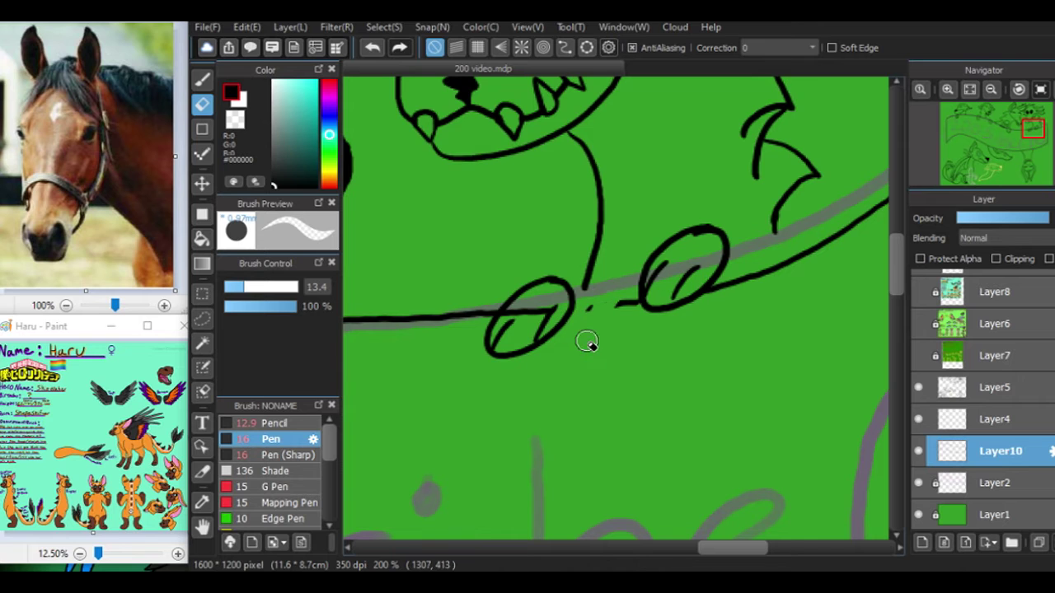
key("bracketright")
key("bracketright")
key("bracketright")
key("bracketright")
mouse_move(586, 342)
left_mouse_down()
mouse_move(714, 342)
mouse_move(840, 219)
left_mouse_up()
left_click_drag(577, 307, 499, 302)
Step: Redraw the erased upper edge with the 16 px Pen as one smooth curve starting at the banner's upper-right corner
scroll(866, 272, "up", 2)
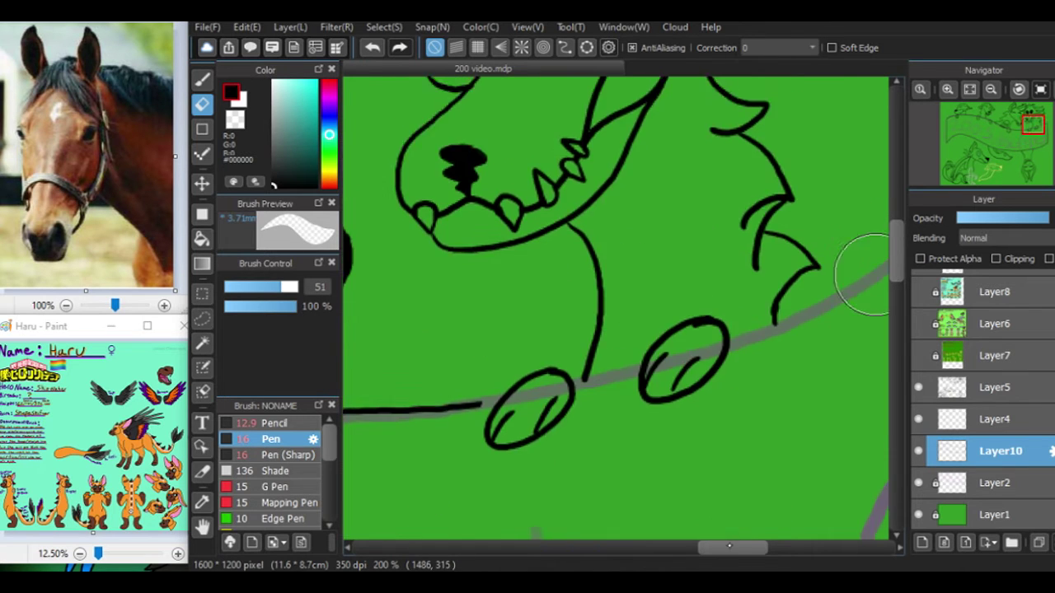
scroll(865, 272, "right", 3)
key("b")
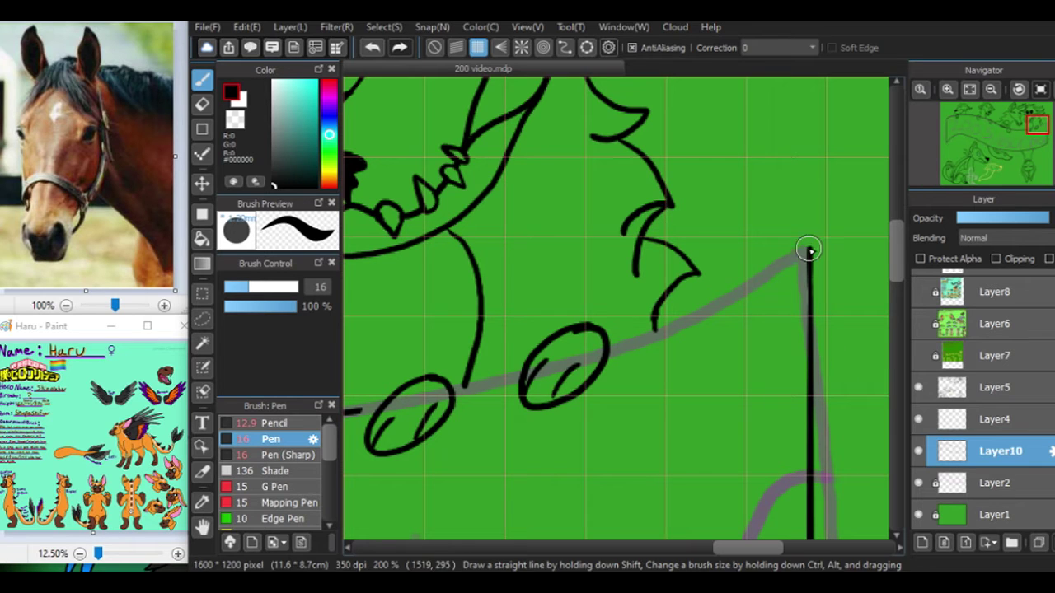
mouse_move(810, 247)
left_mouse_down()
mouse_move(445, 399)
mouse_move(345, 412)
left_mouse_up()
Step: Erase the banner's upper edge line wherever it crosses the paws of the characters above it
key("e")
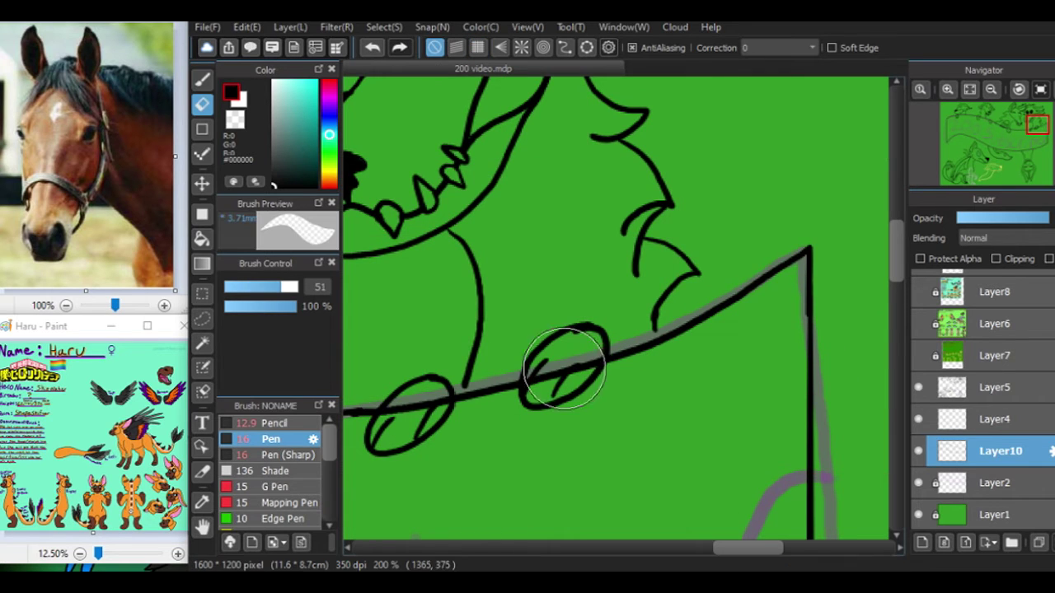
left_click_drag(560, 372, 595, 353)
left_click_drag(454, 397, 407, 423)
scroll(401, 438, "left", 15)
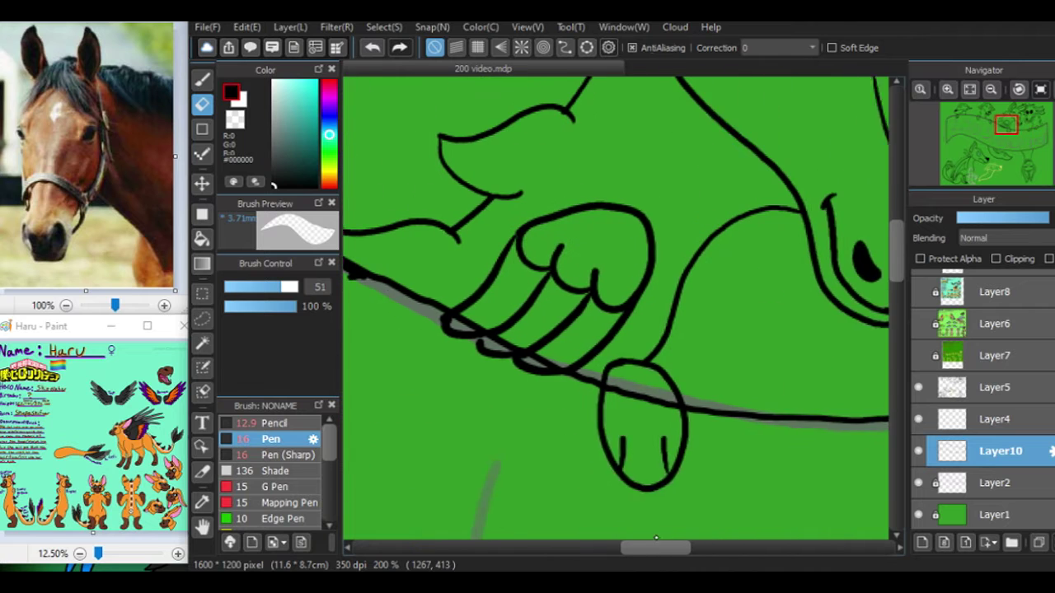
scroll(632, 202, "left", 10)
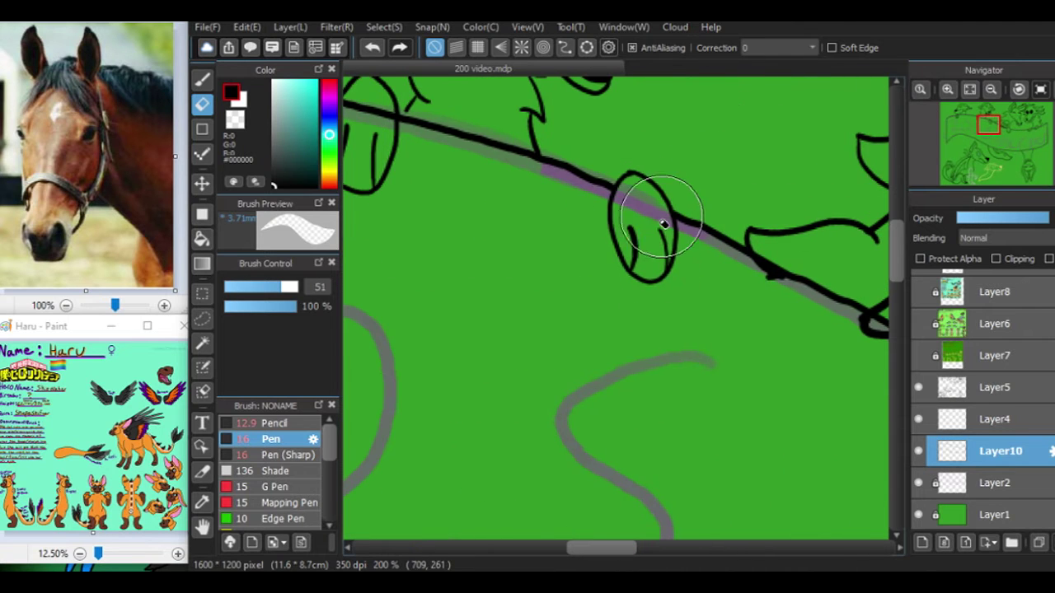
scroll(662, 217, "left", 5)
scroll(635, 294, "up", 5)
scroll(635, 294, "left", 3)
scroll(610, 289, "up", 2)
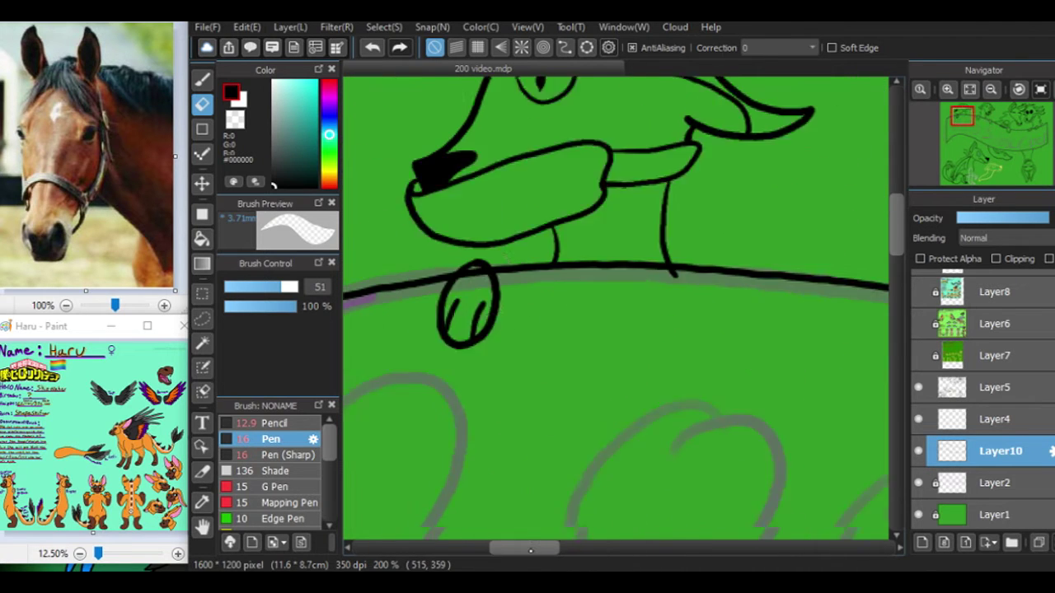
scroll(581, 283, "left", 3)
scroll(770, 275, "right", 10)
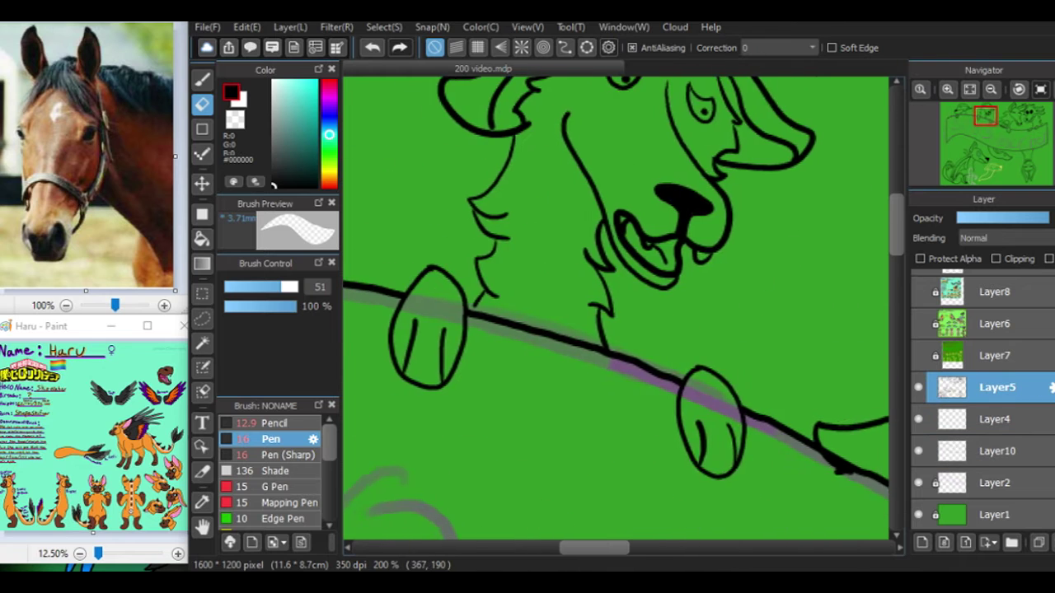
Step: On Layer5, erase the wing finger tips below the banner's upper edge and extend the skull-faced character's fur line to that edge
scroll(565, 306, "down", 5)
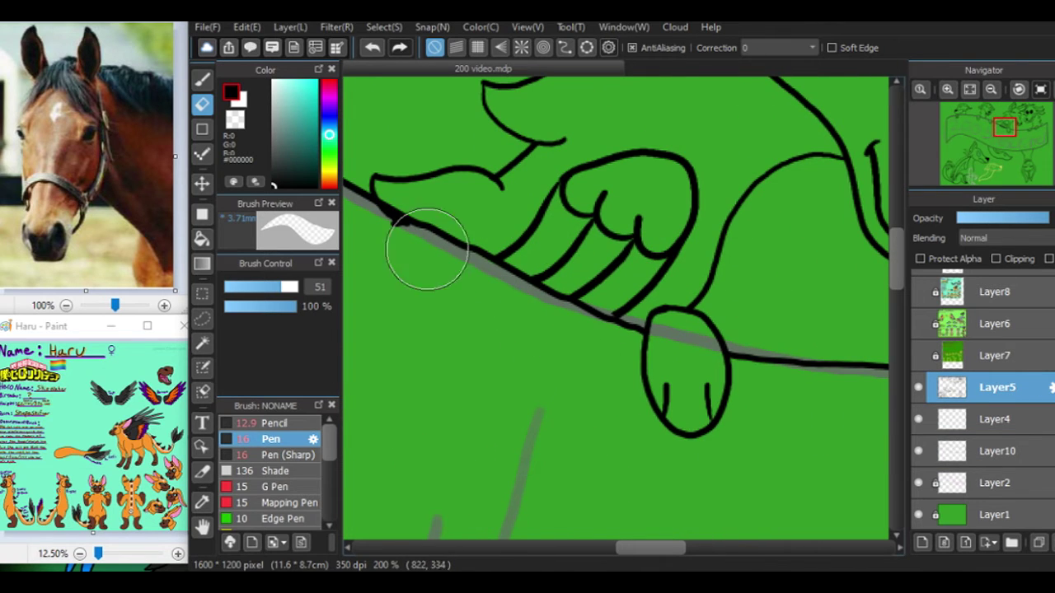
key("b")
scroll(684, 273, "down", 4)
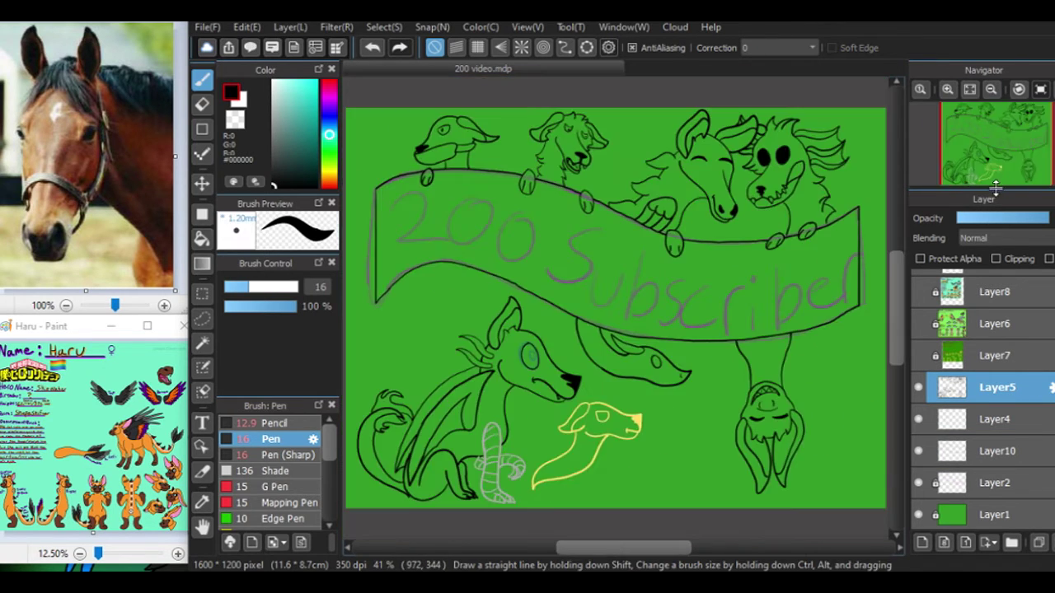
scroll(684, 273, "up", 4)
scroll(455, 470, "up", 2)
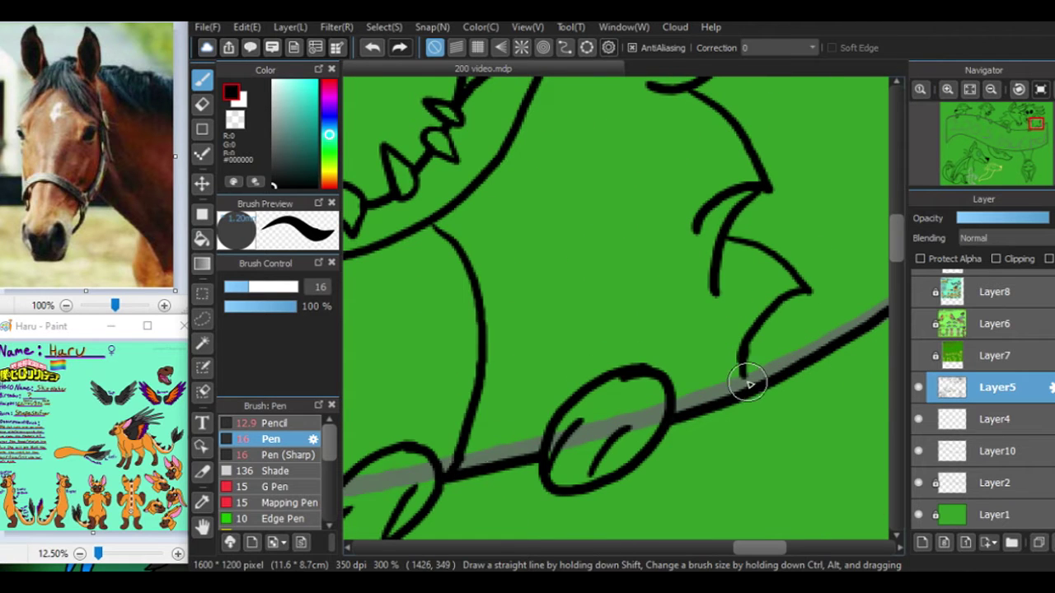
key("ctrl")
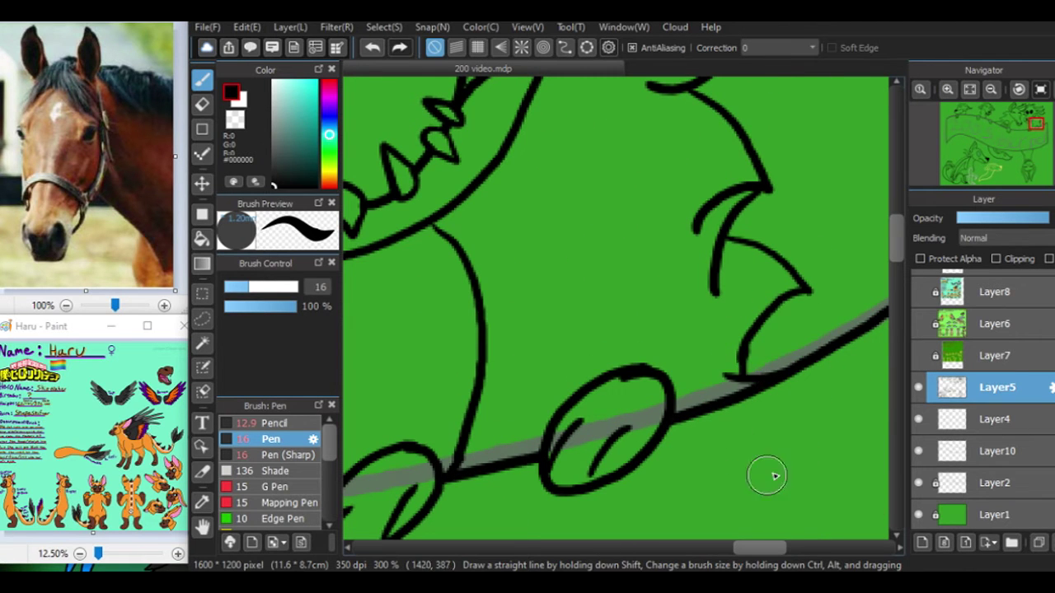
scroll(766, 475, "down", 6)
Step: Move Layer4 below Layer10 and merge Layer5 into Layer10
left_click(989, 450)
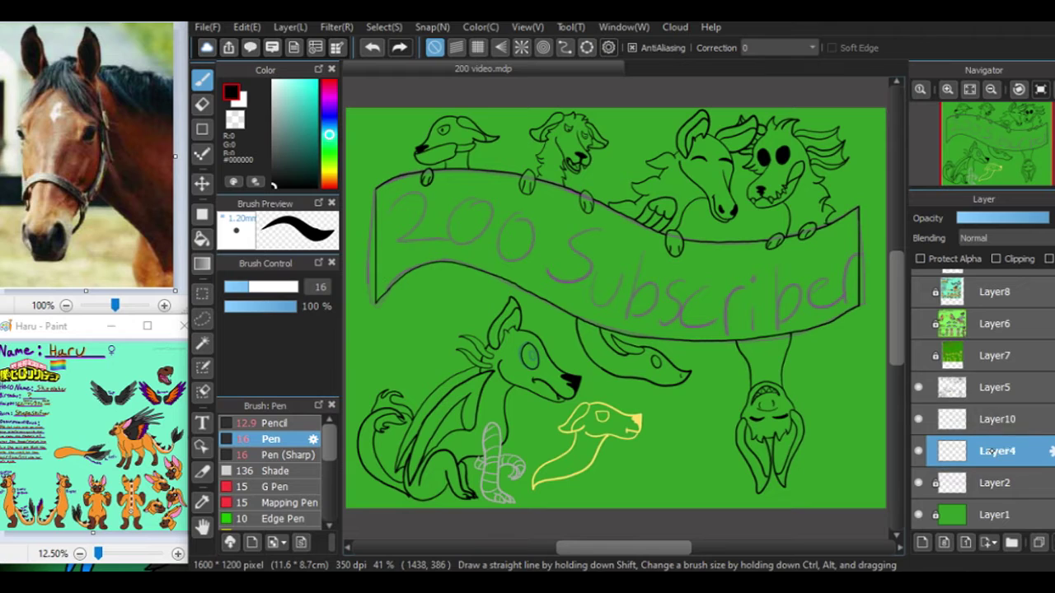
left_click(993, 388)
left_click(1038, 542)
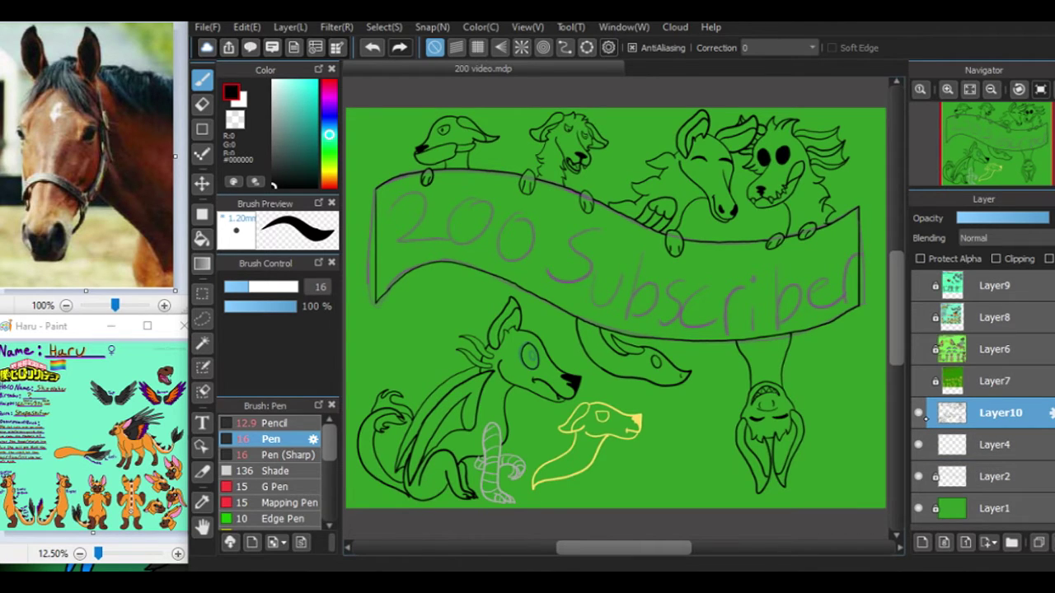
Step: Add a new layer above Layer10 and ink "200" over the sketched lettering with the 16 px Pen (Sharp)
left_click(922, 543)
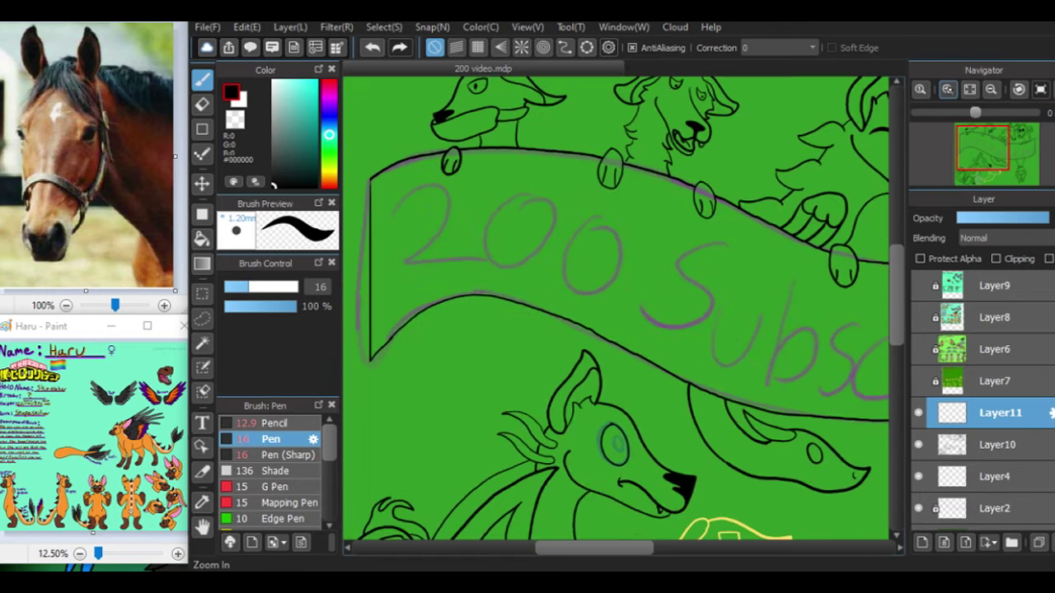
left_click(997, 509)
left_click(997, 413)
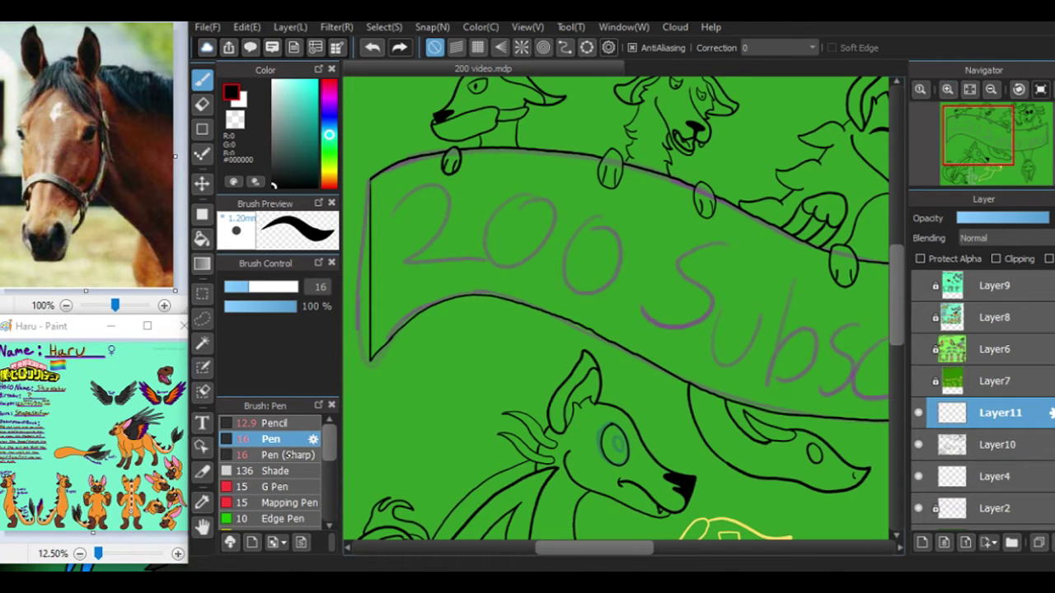
left_click(280, 455)
left_click_drag(391, 221, 449, 204)
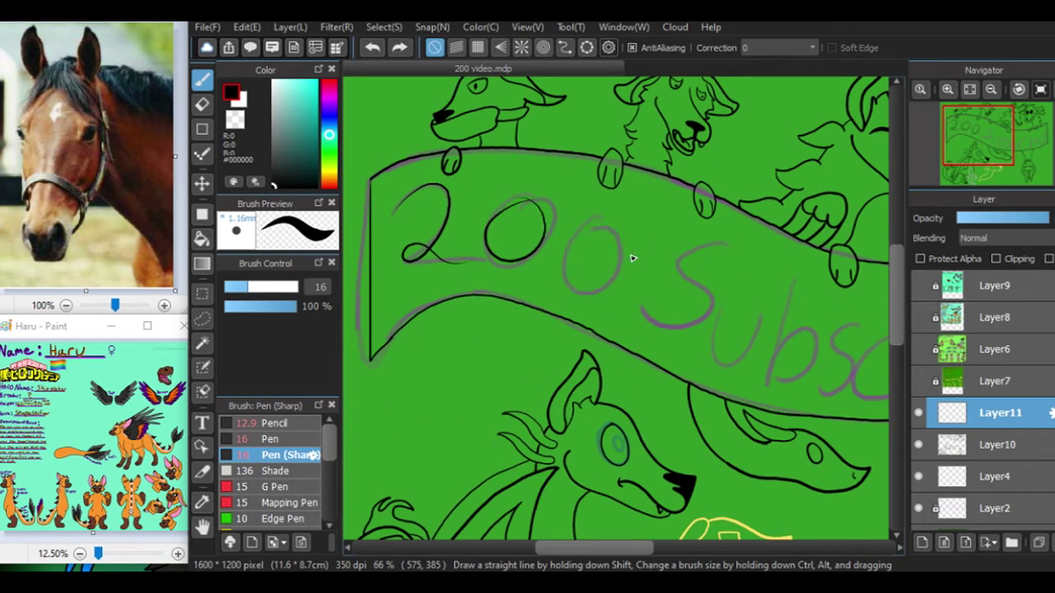
Step: Ink the word "Subscriber" along the banner over its sketch, dotting the i with the regular Pen
left_click_drag(605, 540, 635, 540)
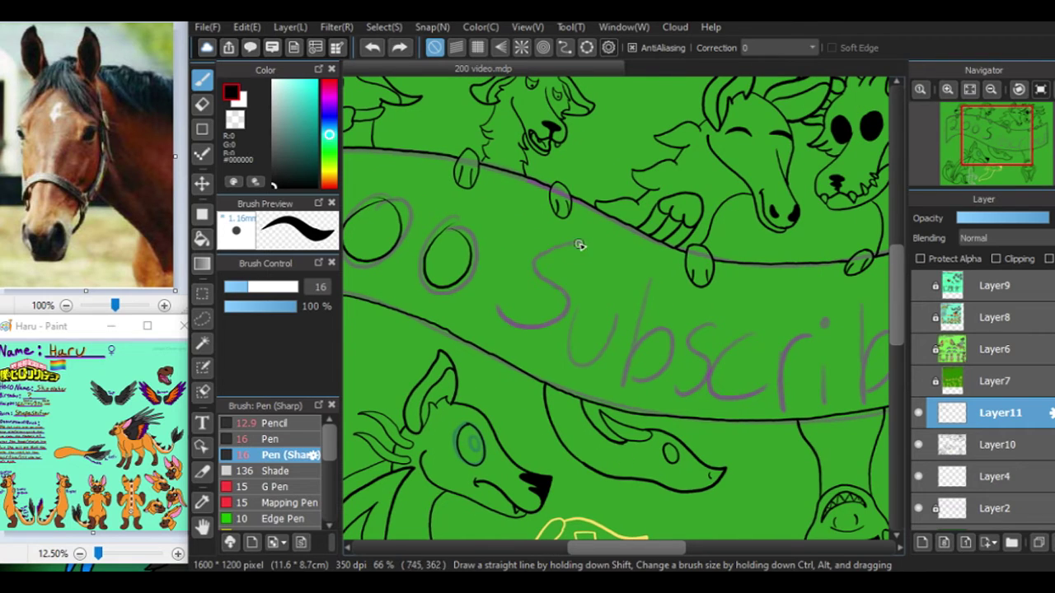
left_click_drag(619, 328, 525, 314)
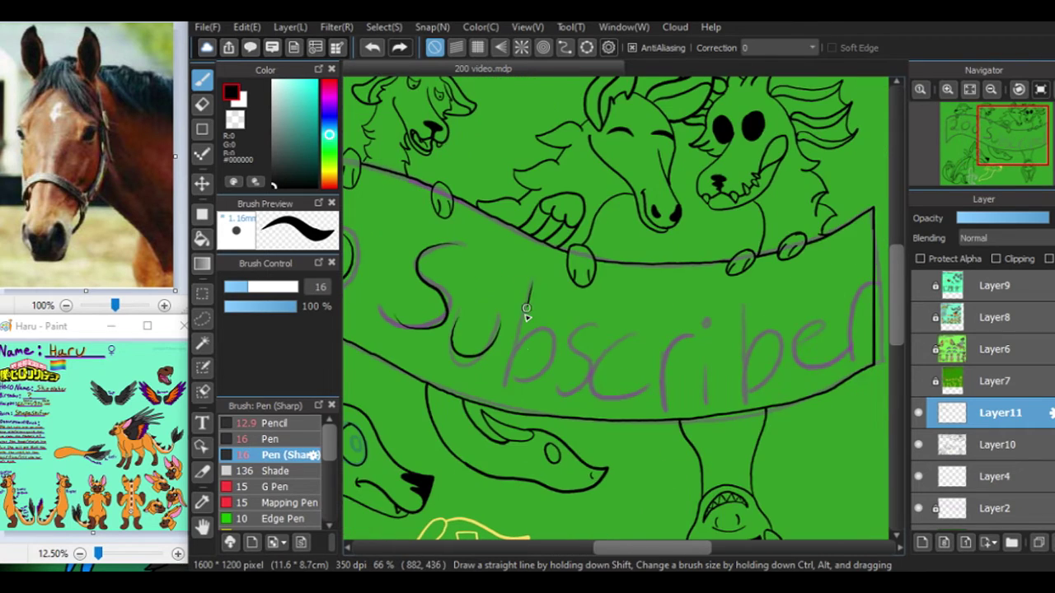
left_click_drag(641, 346, 642, 396)
key("b")
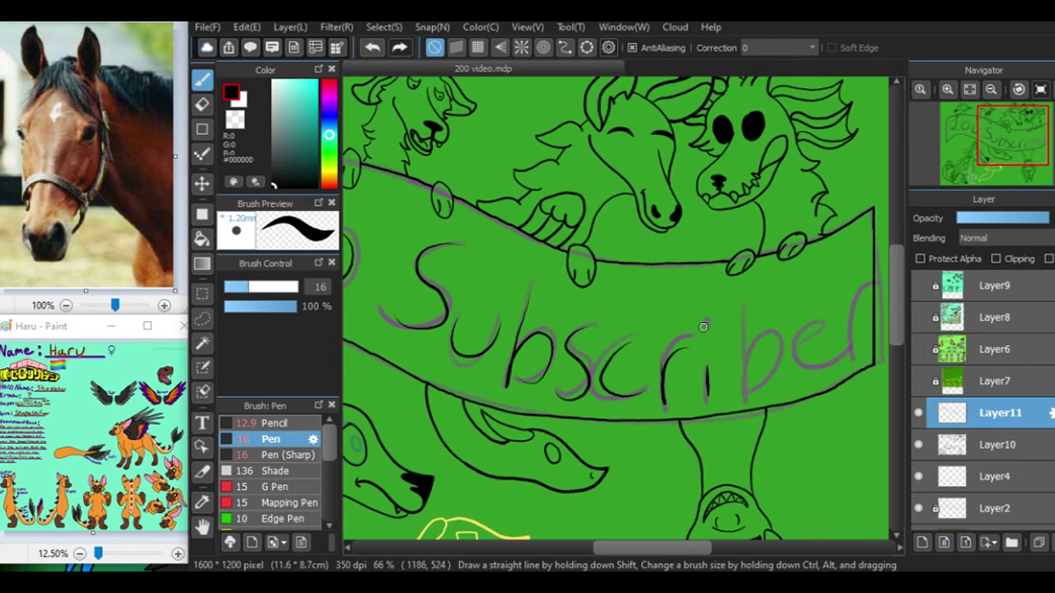
left_click(706, 325)
key("b")
left_click_drag(849, 525, 712, 526)
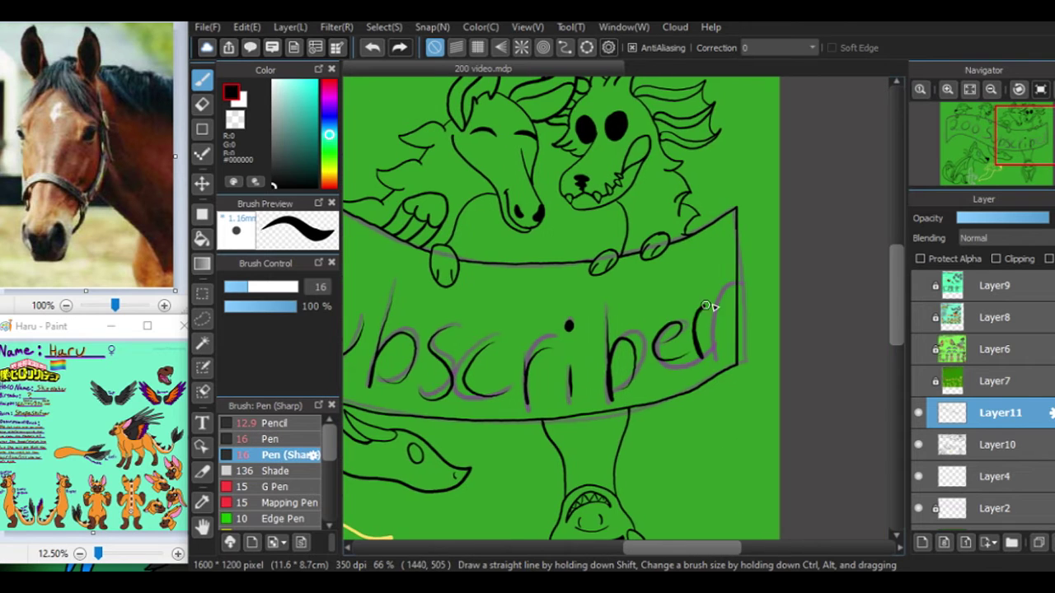
Step: Unlock Layer2 and erase its banner and lettering sketch with a 1000 px eraser
left_click(969, 89)
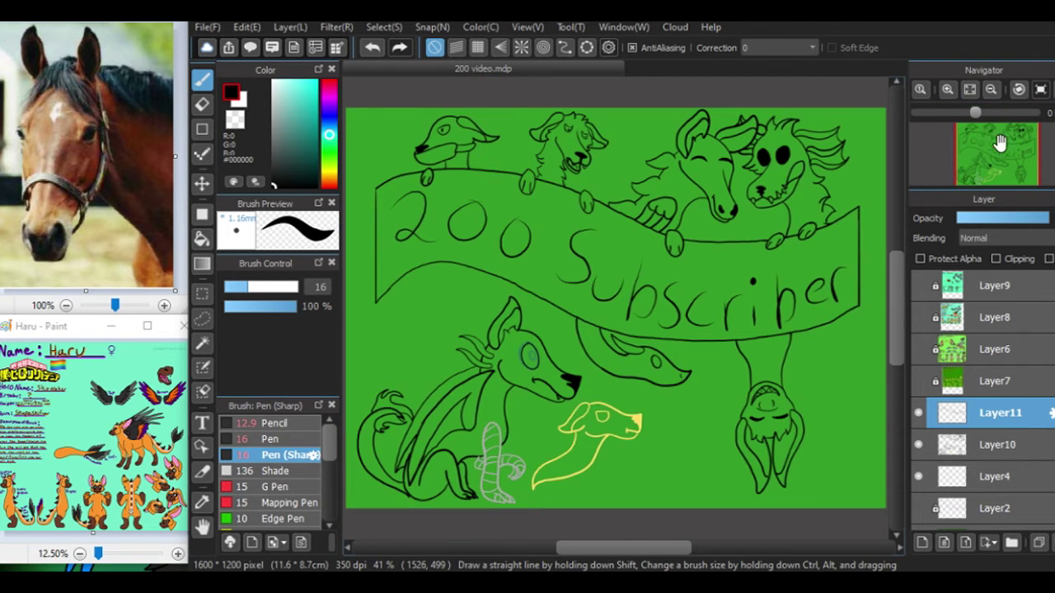
left_click(933, 477)
left_click(933, 509)
key("e")
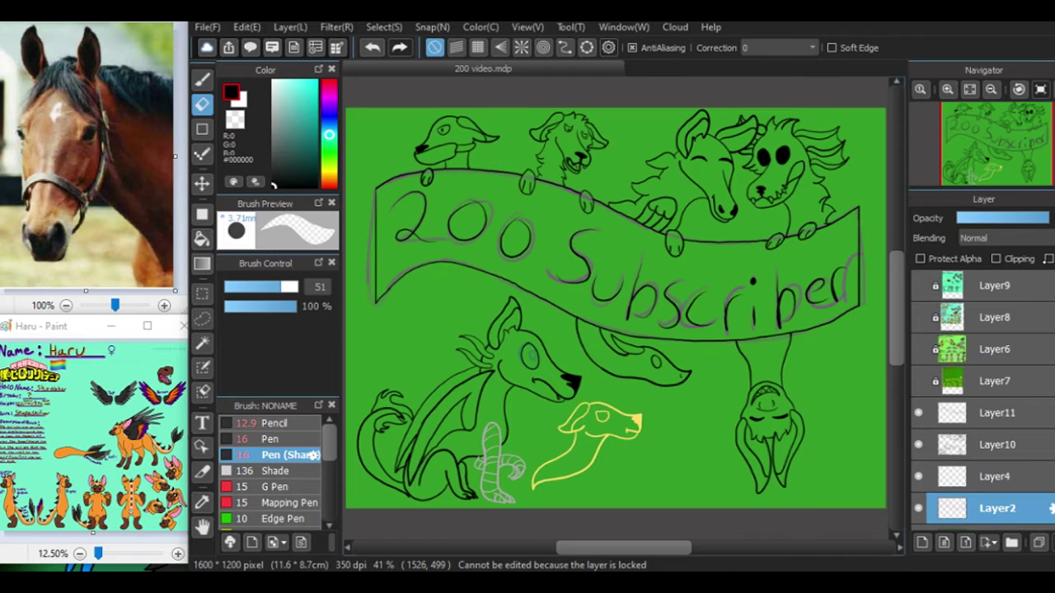
left_click(295, 286)
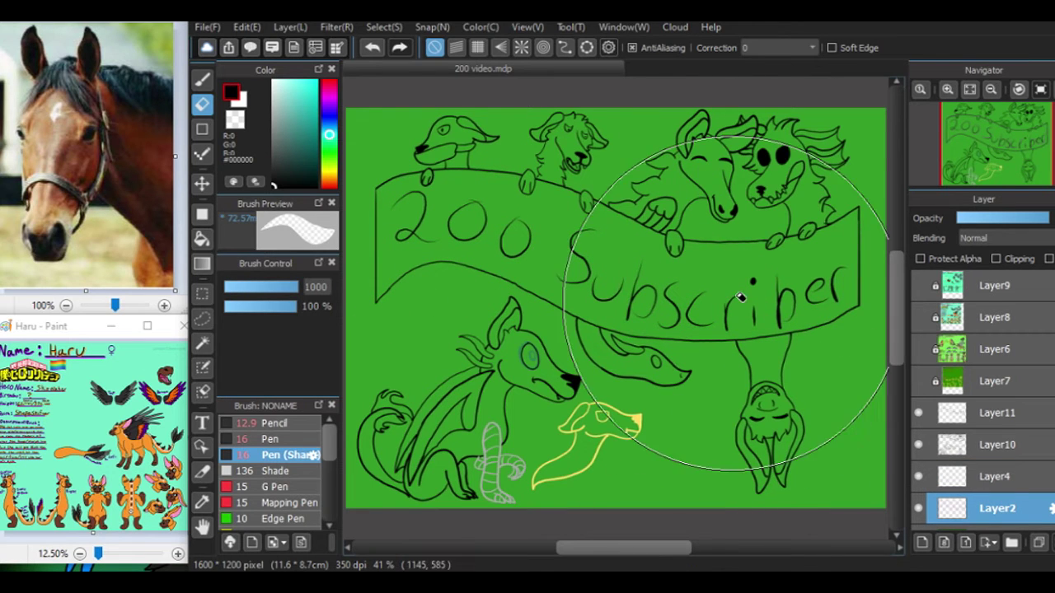
Step: Delete the emptied Layer2 and merge the inked lettering layer into Layer10
left_click(1051, 542)
left_click(978, 445)
left_click_drag(978, 445, 923, 408)
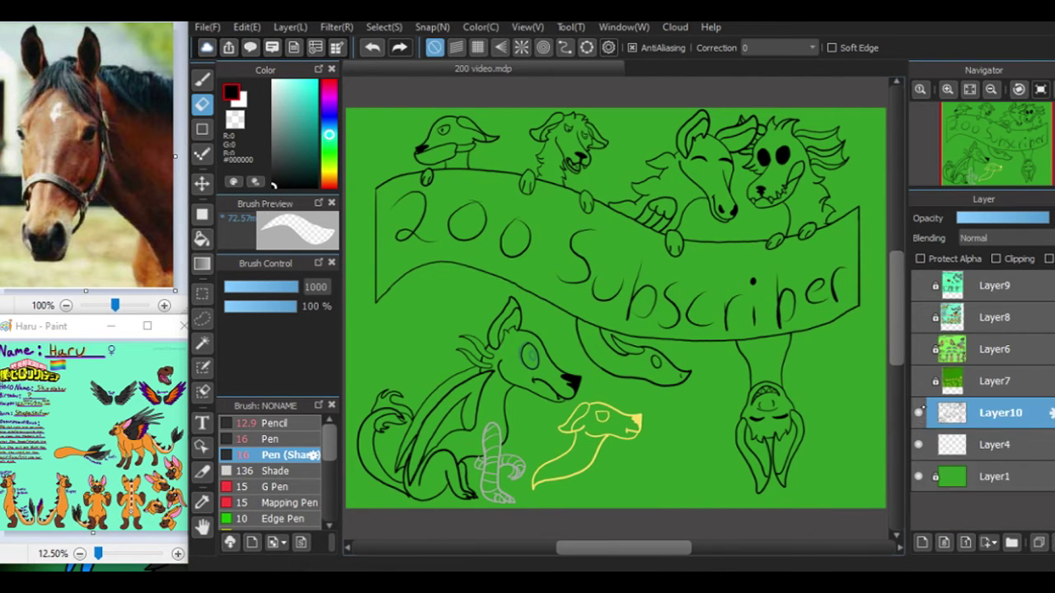
Step: Add a new layer below Layer10 and pick the brown #917752 from the Summer reference sheet on Layer6
key("ctrl+z")
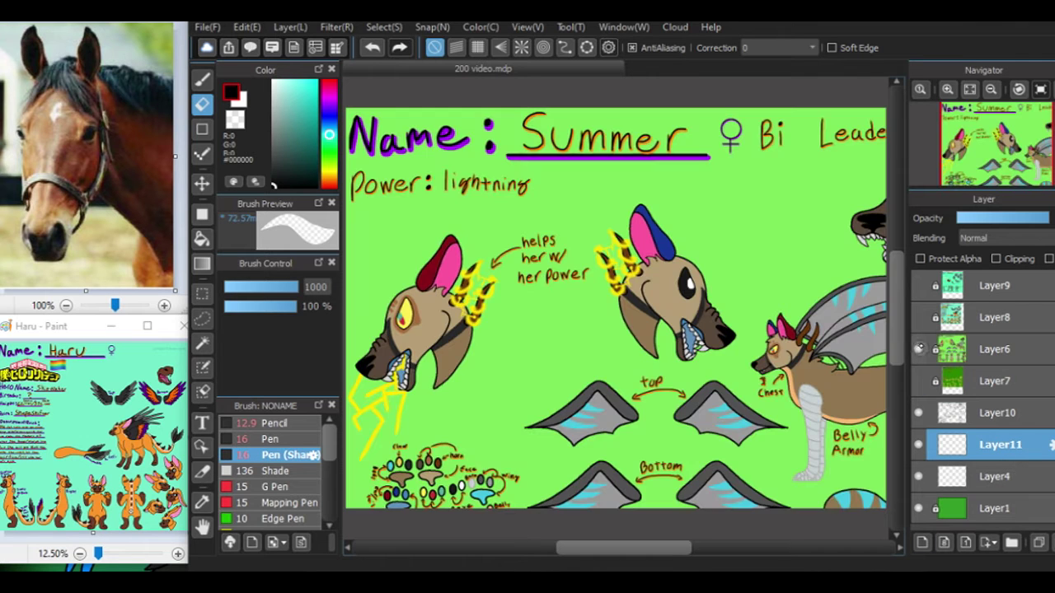
key("i")
left_click(458, 350)
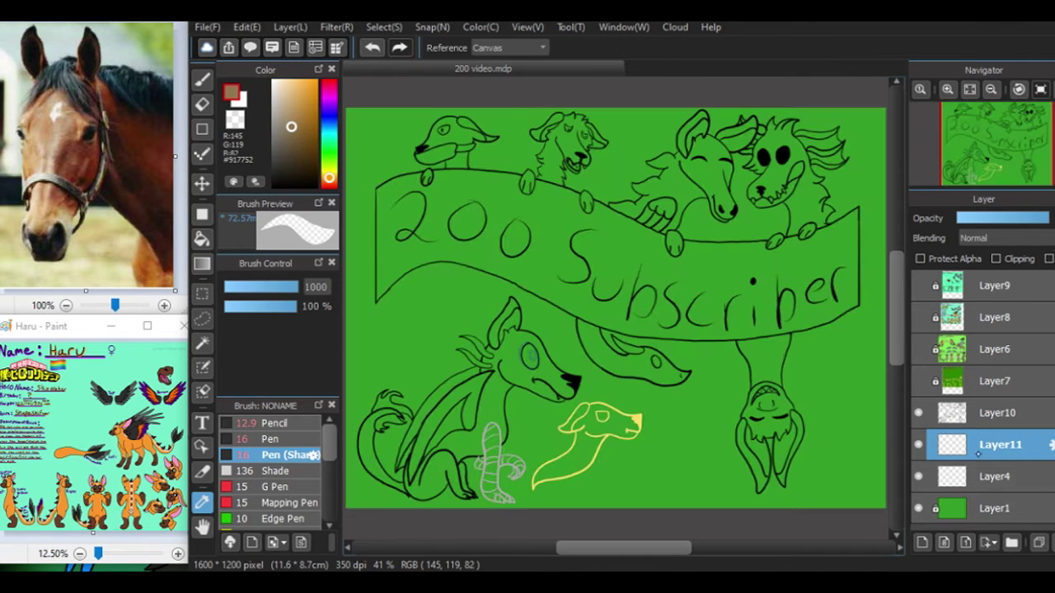
Step: Bucket-fill the seated winged character's head and neck with the brown, and hide the Layer4 eye sketch
scroll(577, 330, "up", 5)
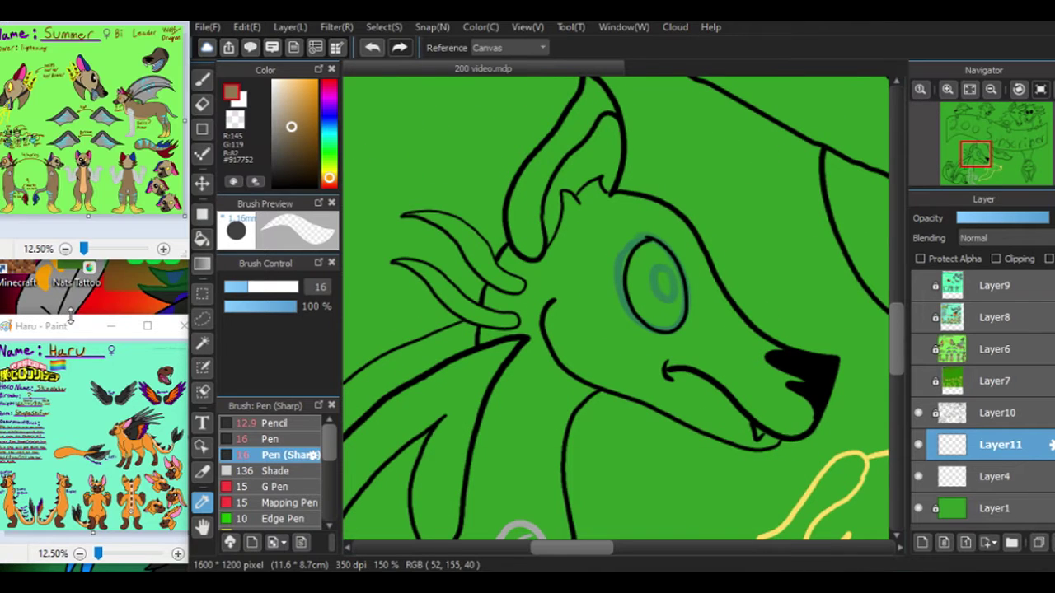
key("b")
scroll(562, 294, "down", 3)
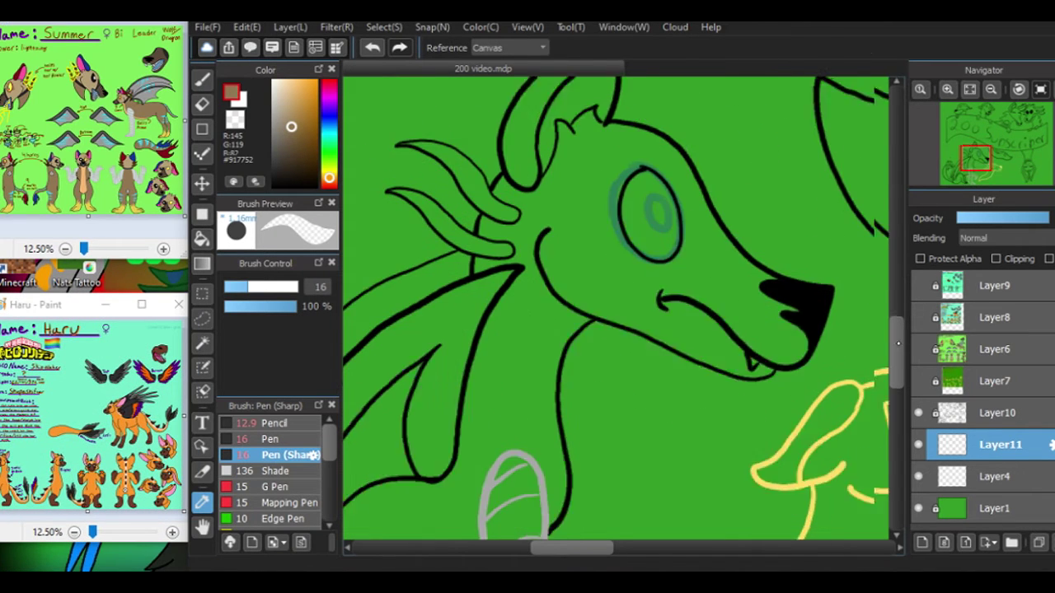
left_click_drag(552, 326, 562, 294)
key("ctrl+z")
key("g")
left_click(511, 338)
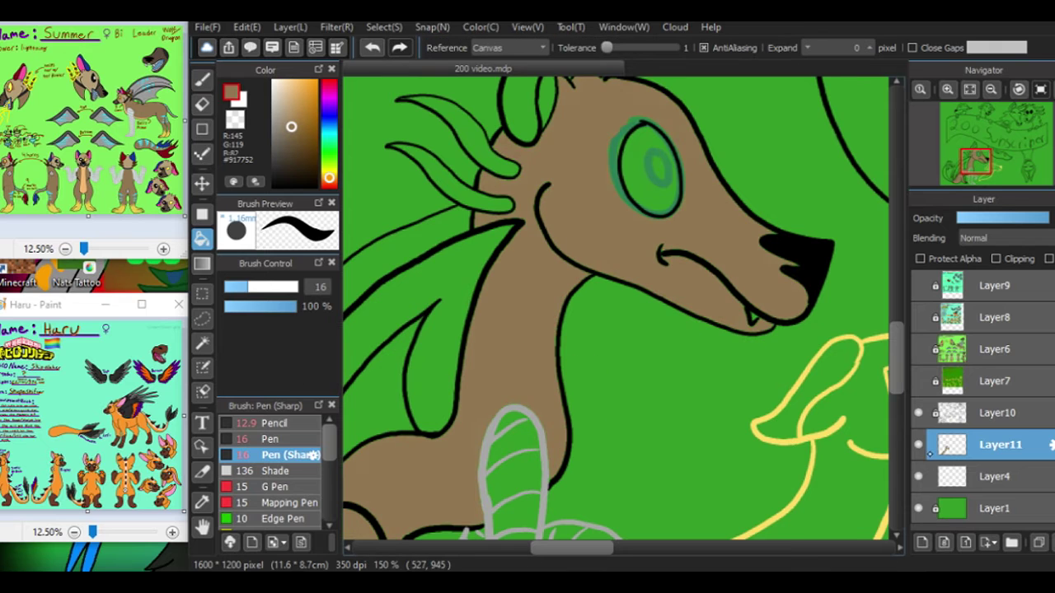
left_click(917, 476)
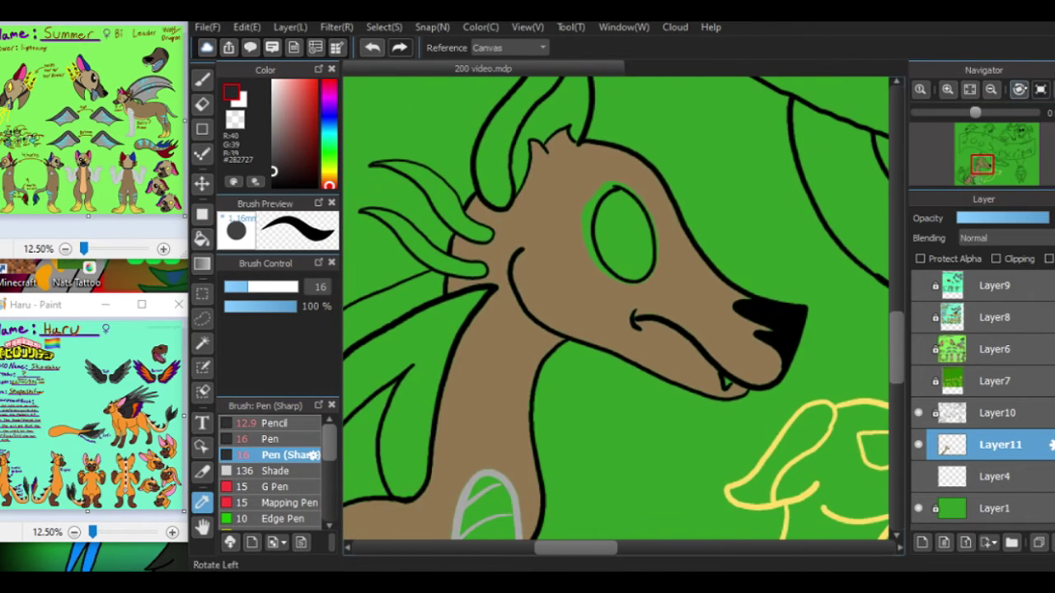
Step: Draw two parallel #282727 strap lines with the 16 px Pen across the seated character's neck, just behind the cheek
left_click(1019, 89)
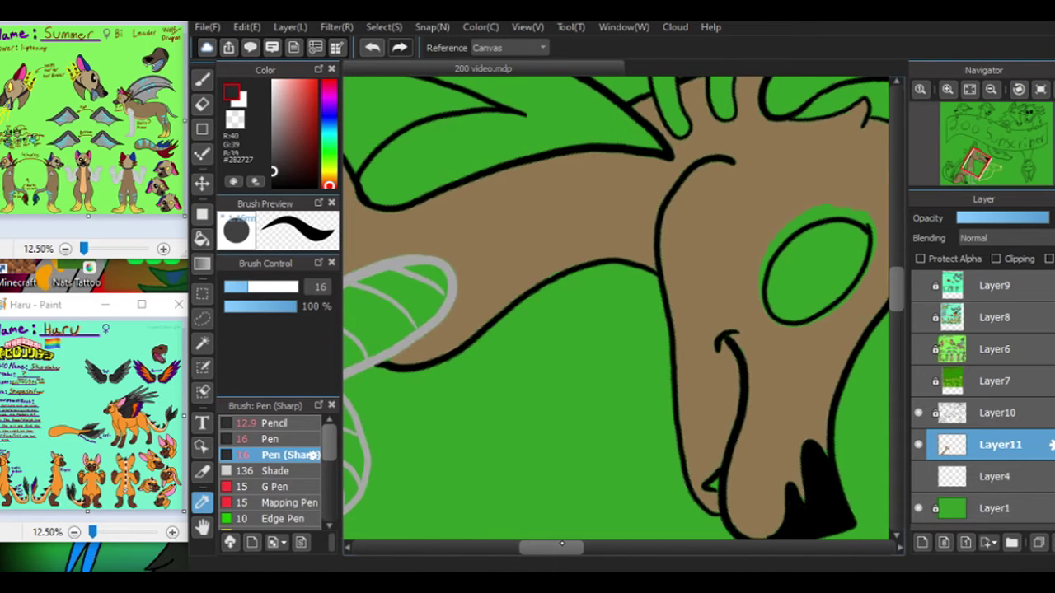
scroll(659, 412, "up", 4)
key("b")
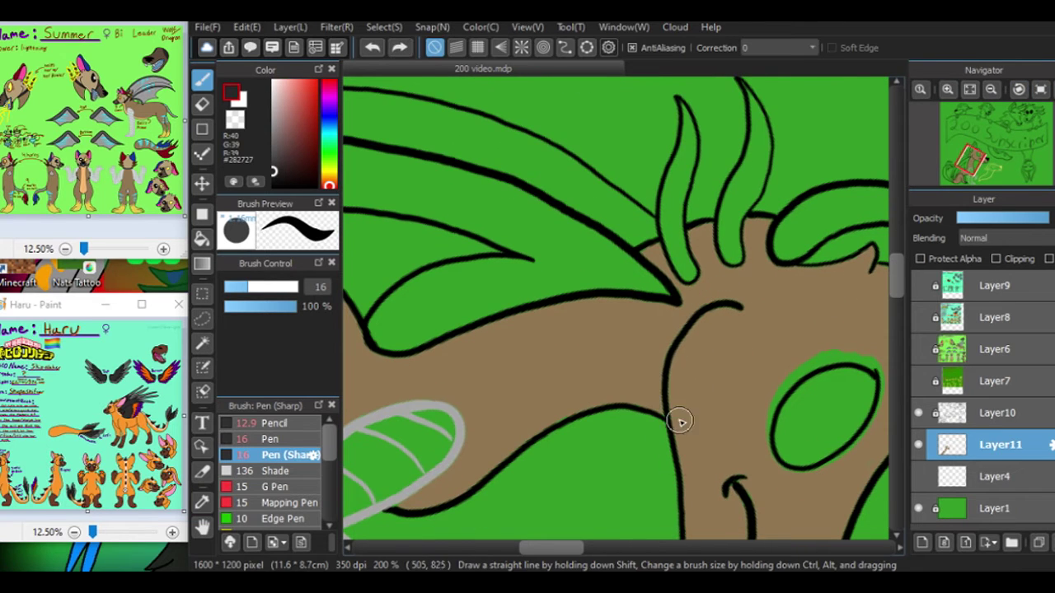
key("Up")
mouse_move(626, 406)
left_mouse_down()
mouse_move(699, 262)
mouse_move(746, 229)
left_mouse_up()
left_click(1040, 89)
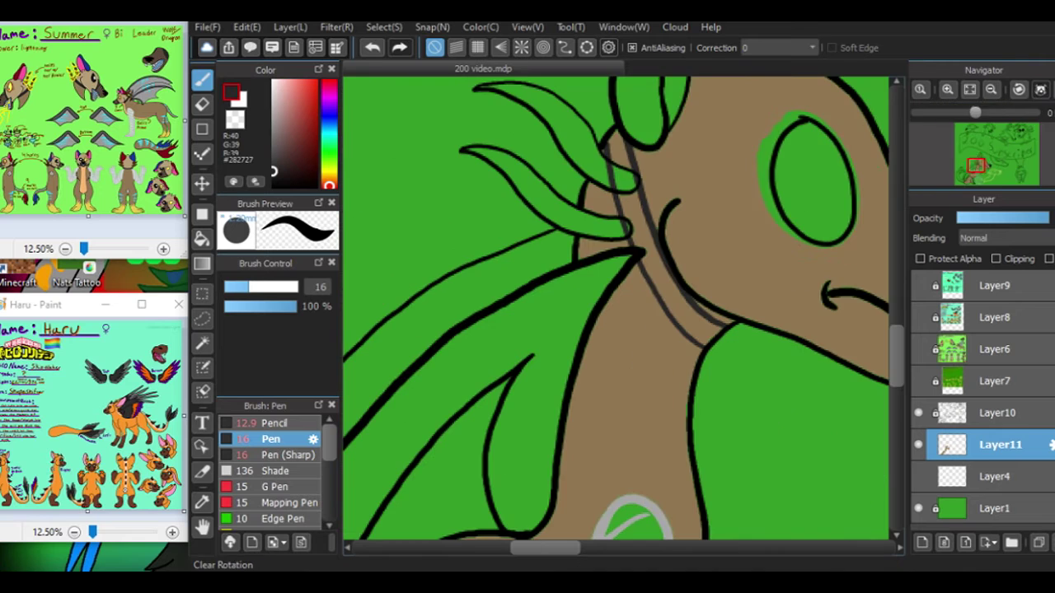
Step: Undo the last strap stroke and paint the seated character's neck band solid #282727 behind the cheek with the 16 px Pen
key("ctrl+z")
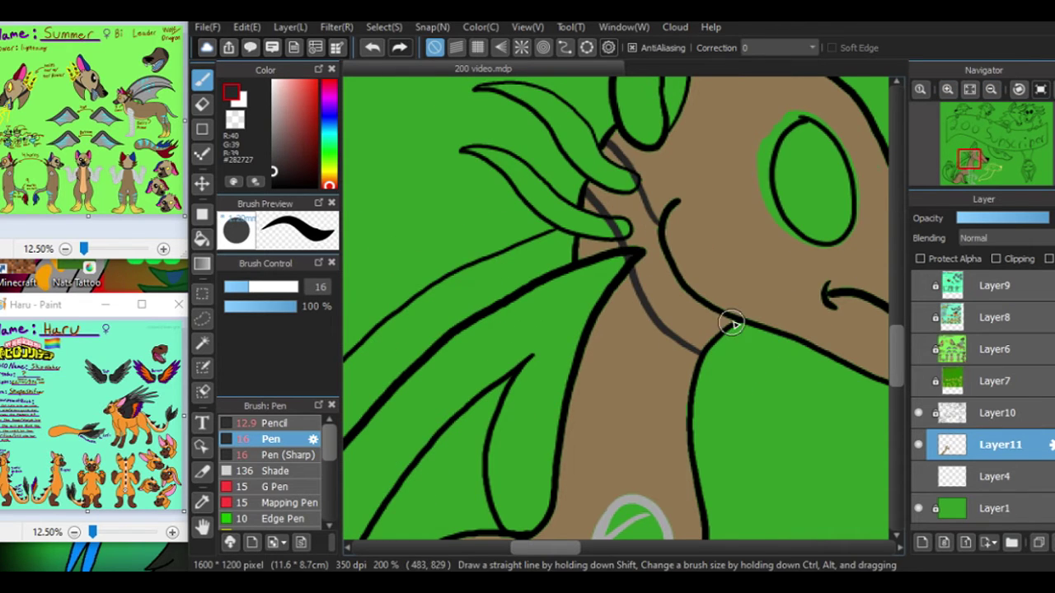
key("e")
key("ctrl+plus")
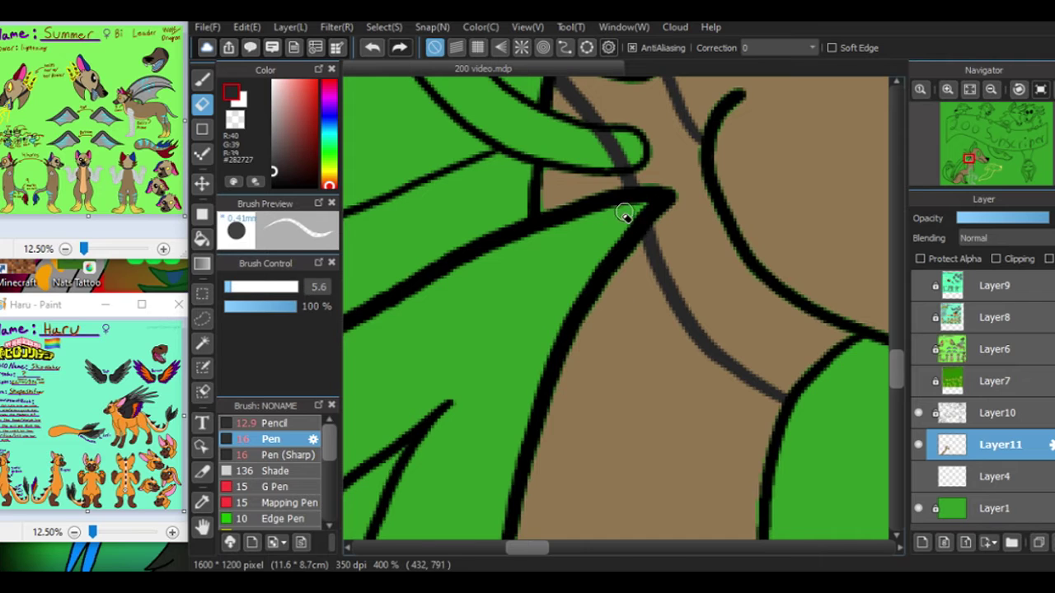
key("bracketright")
scroll(605, 303, "up", 3)
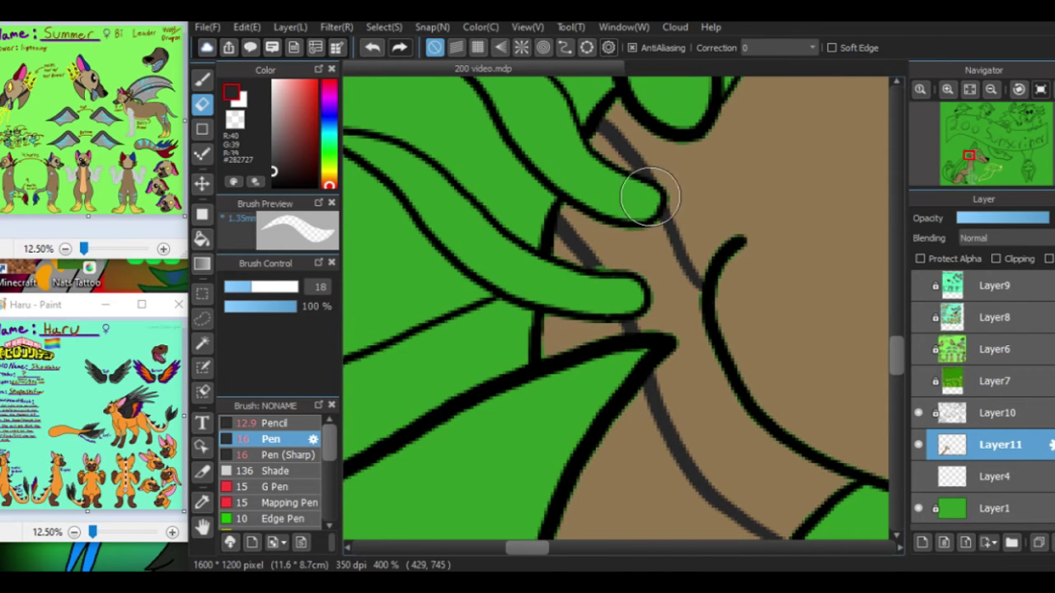
key("b")
mouse_move(593, 254)
left_mouse_down()
mouse_move(642, 269)
mouse_move(612, 233)
mouse_move(567, 211)
left_mouse_up()
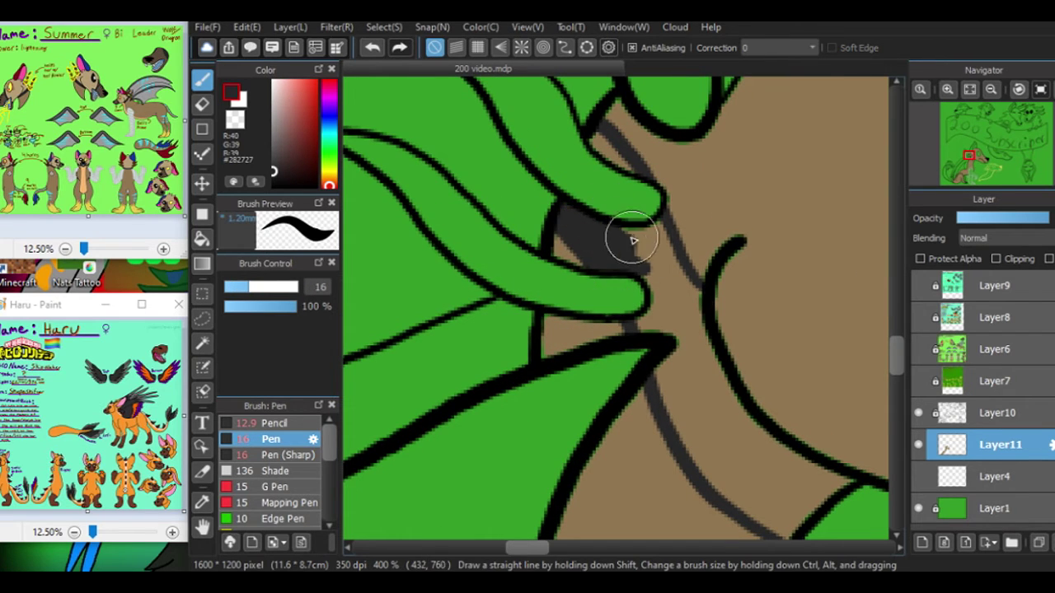
mouse_move(663, 240)
left_mouse_down()
mouse_move(695, 306)
mouse_move(642, 244)
mouse_move(659, 321)
mouse_move(696, 352)
mouse_move(670, 395)
mouse_move(760, 521)
mouse_move(576, 277)
mouse_move(507, 263)
mouse_move(558, 329)
mouse_move(597, 295)
mouse_move(647, 316)
mouse_move(650, 327)
mouse_move(593, 374)
mouse_move(626, 321)
left_mouse_up()
scroll(626, 321, "down", 3)
Step: Pick the body brown #917752 and touch up the fill along the seated character's neck, body and hind-leg outlines and the #282727 neck band
left_click(576, 294, "alt")
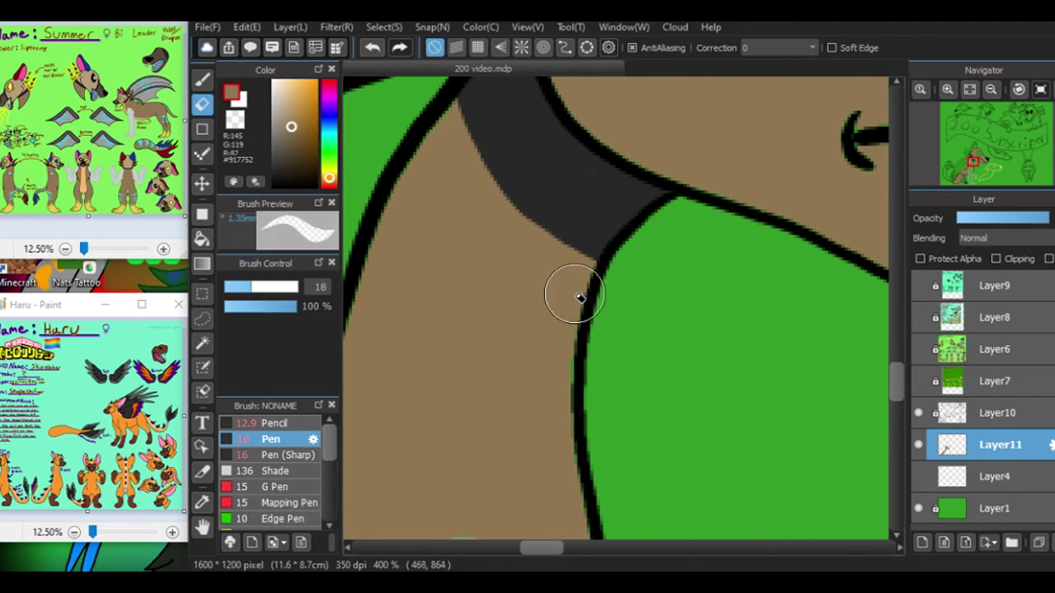
scroll(574, 451, "down", 6)
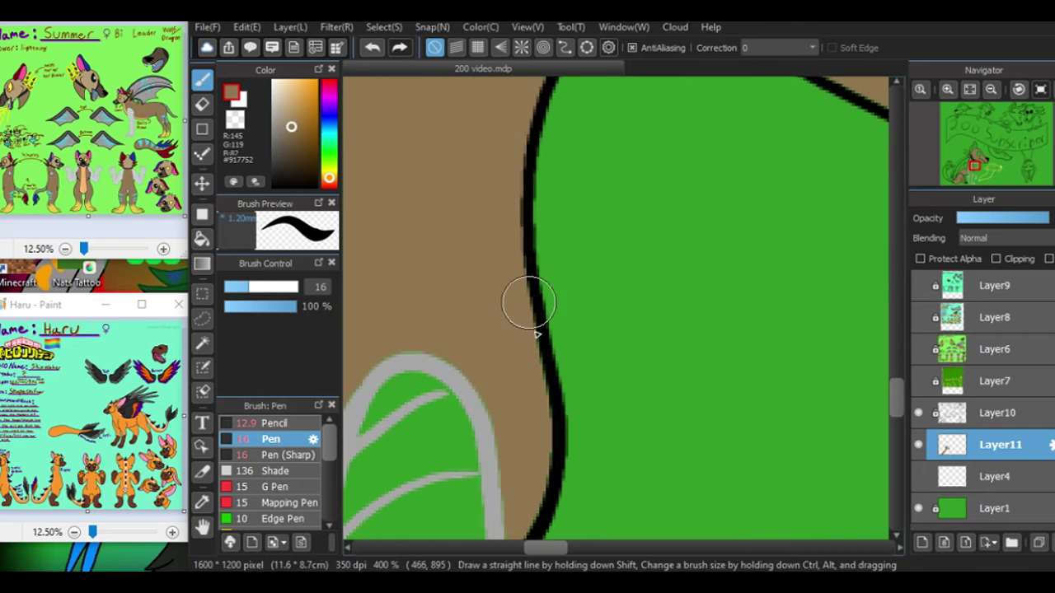
scroll(378, 363, "left", 3)
scroll(672, 350, "down", 4)
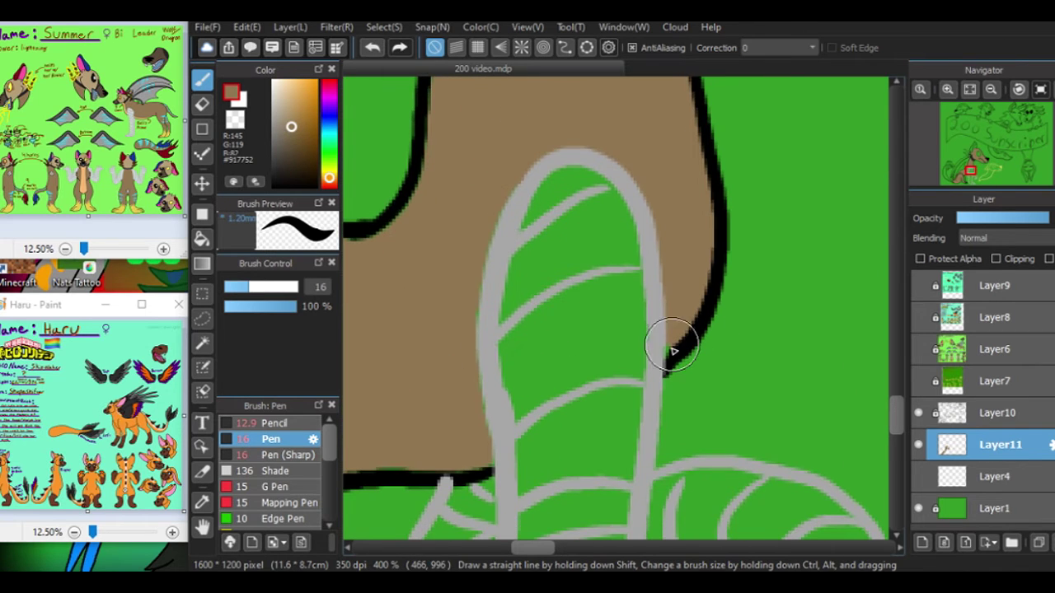
scroll(464, 469, "left", 6)
scroll(846, 391, "down", 8)
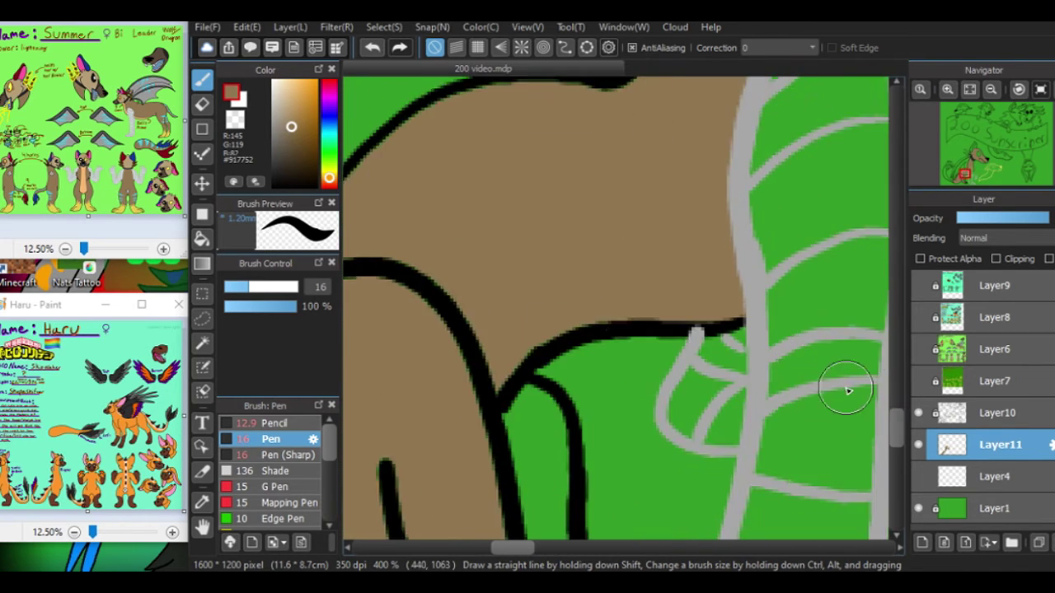
scroll(385, 262, "left", 3)
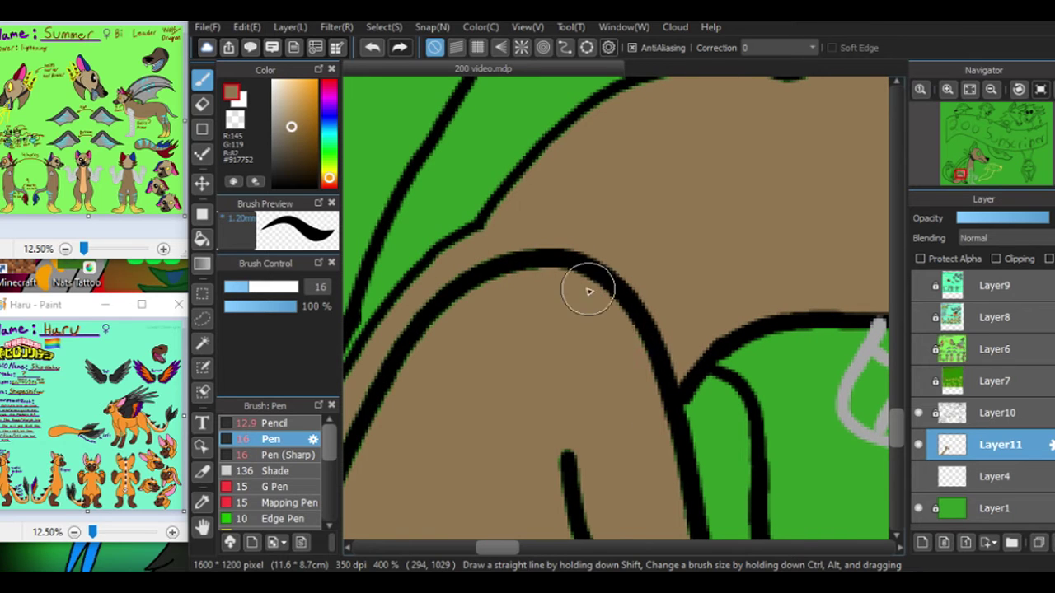
scroll(347, 442, "down", 4)
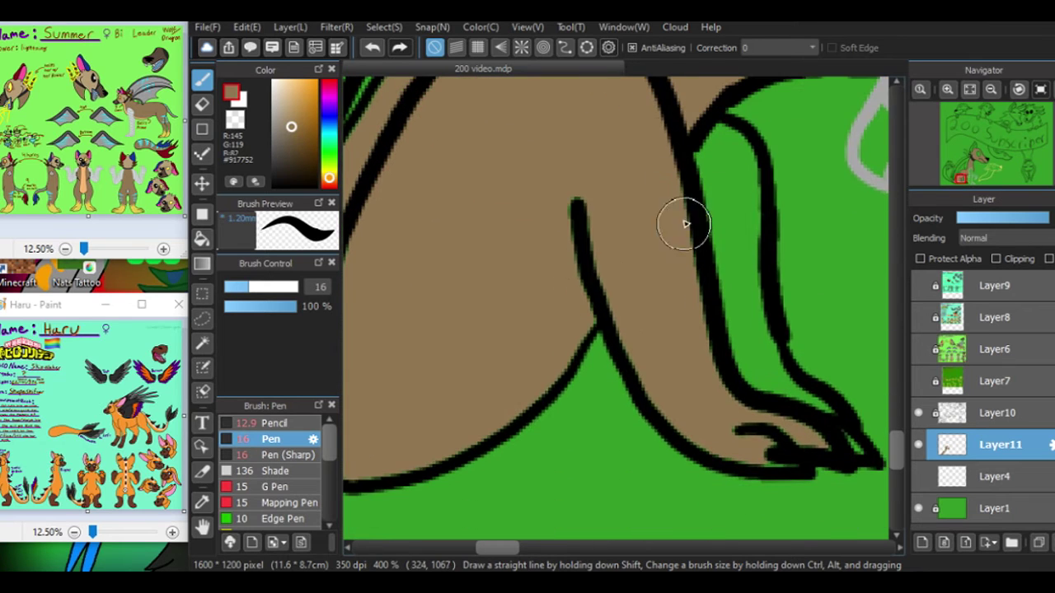
key("e")
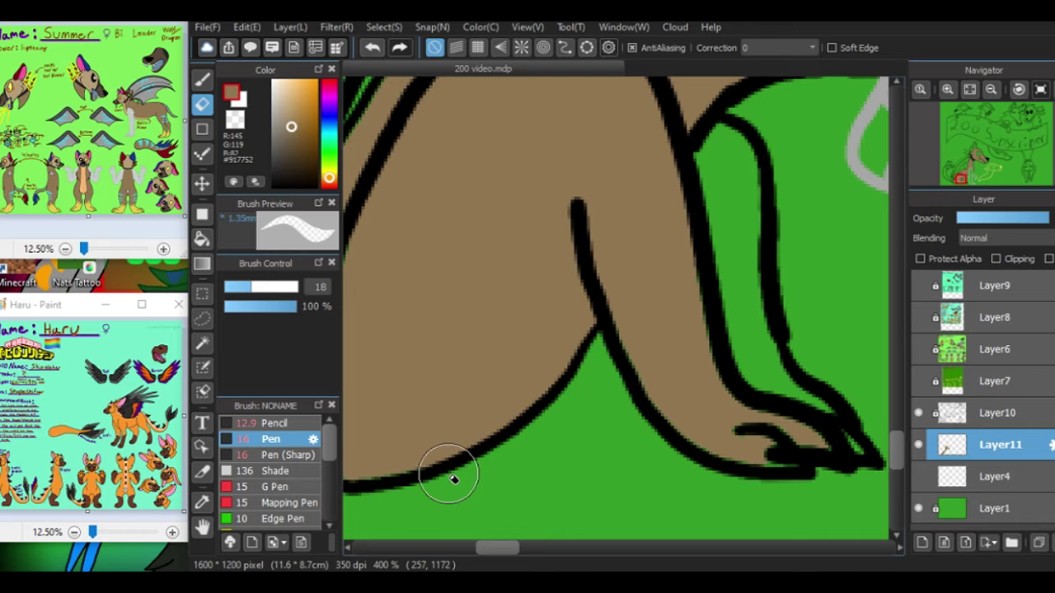
key("b")
scroll(448, 474, "left", 3)
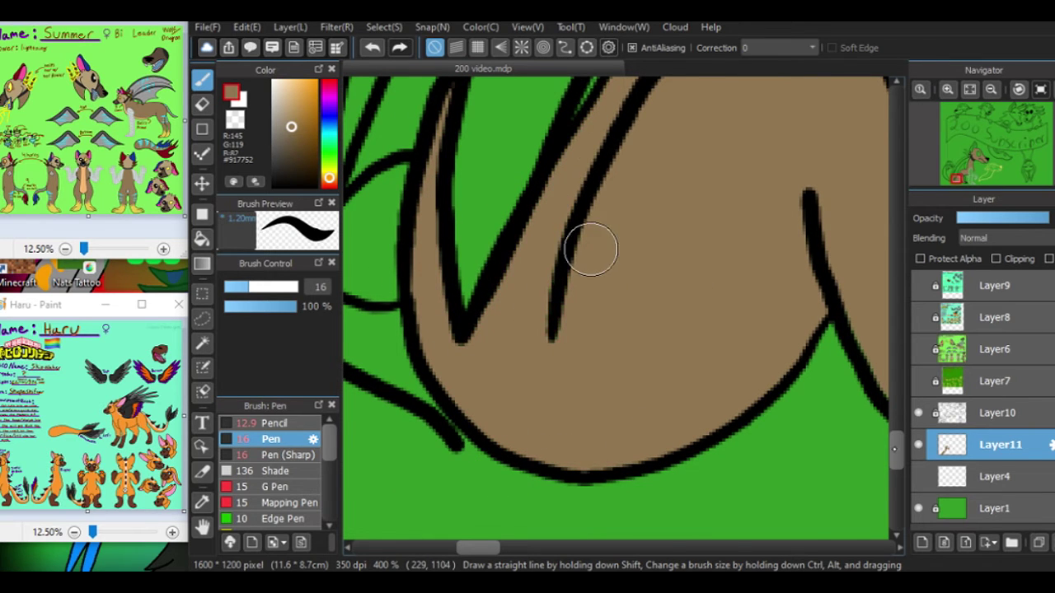
scroll(590, 249, "up", 4)
left_click_drag(849, 86, 462, 395)
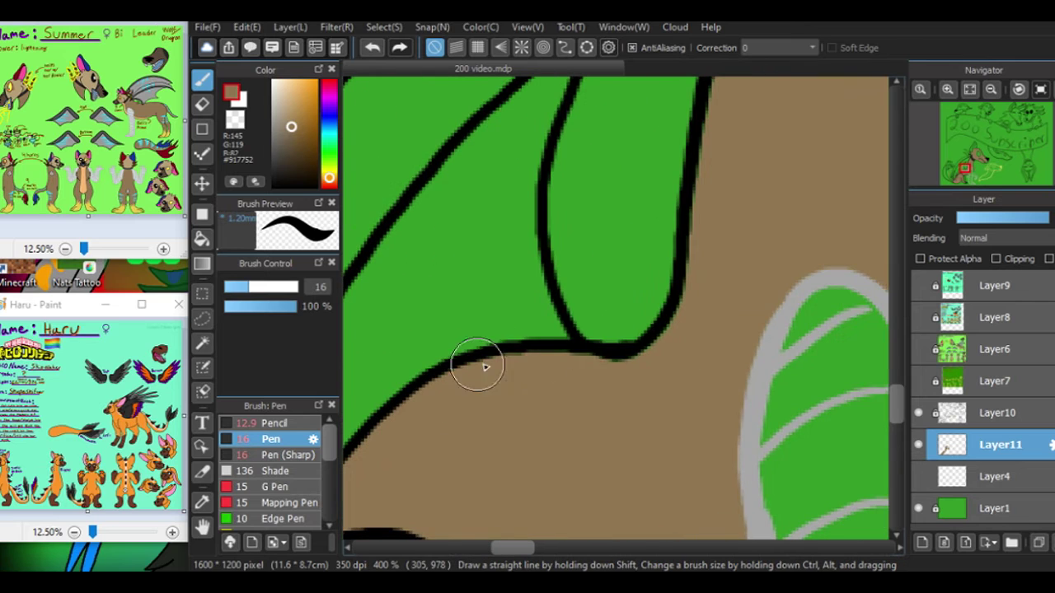
left_click_drag(733, 155, 476, 298)
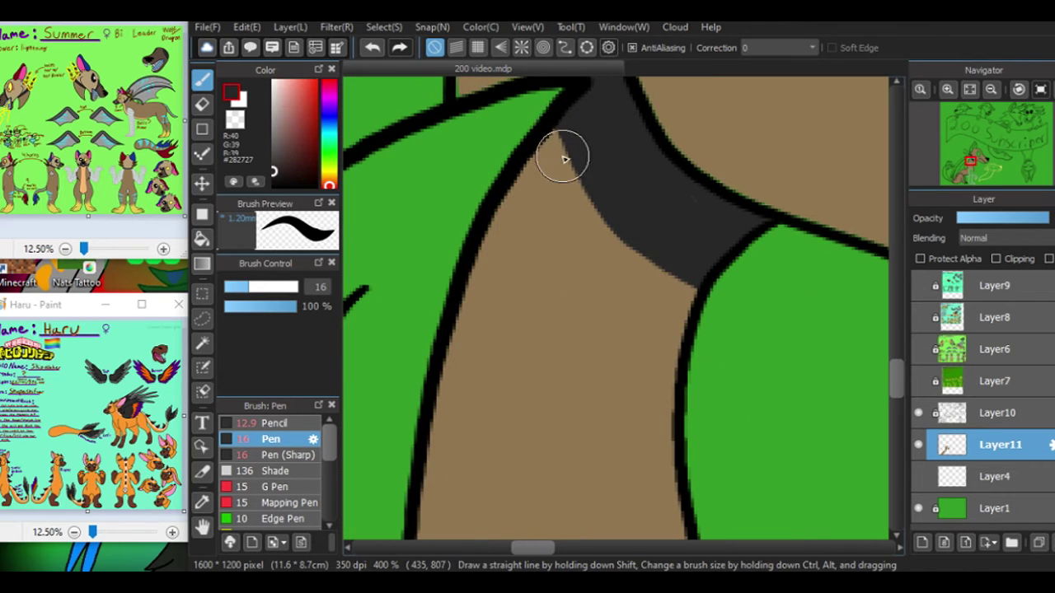
scroll(540, 312, "up", 4)
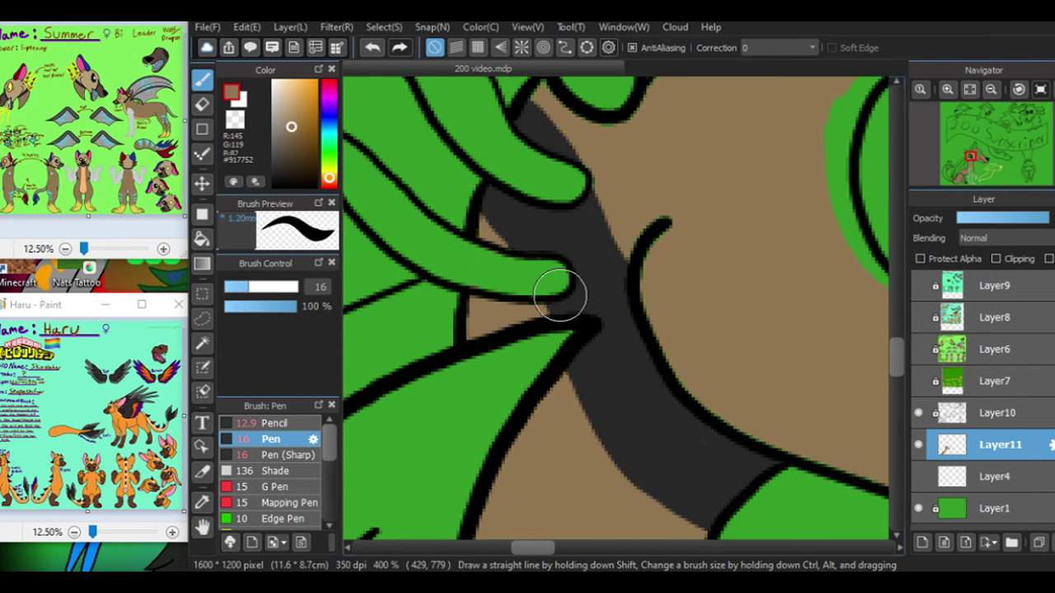
Step: Paint the seated character's far hind leg with the 16 px Pen in brown #917752 on Layer11
left_click(990, 89)
left_click_drag(971, 157, 971, 180)
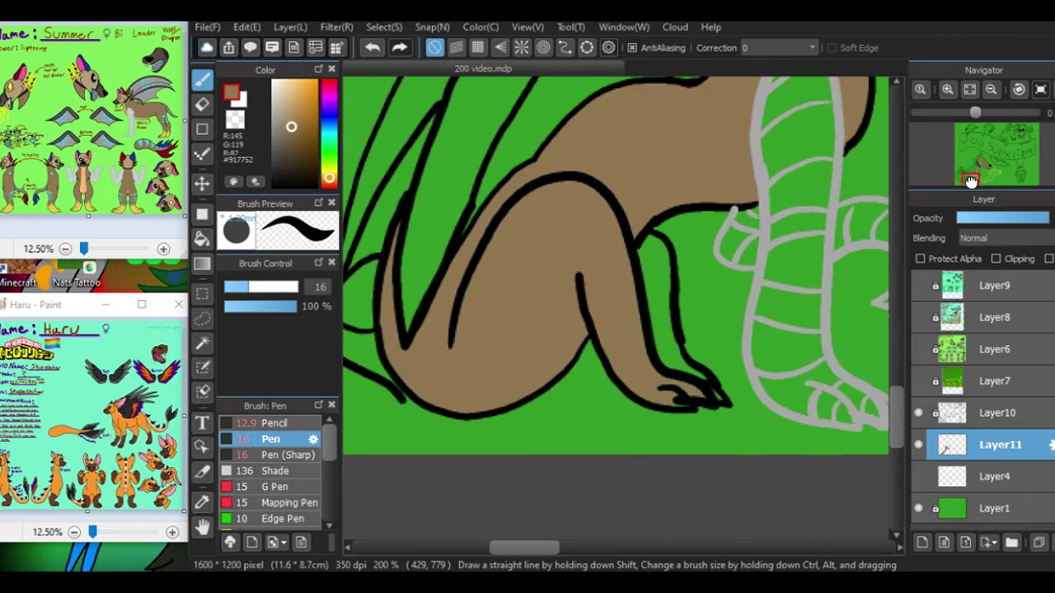
left_click(969, 89)
left_click(990, 89)
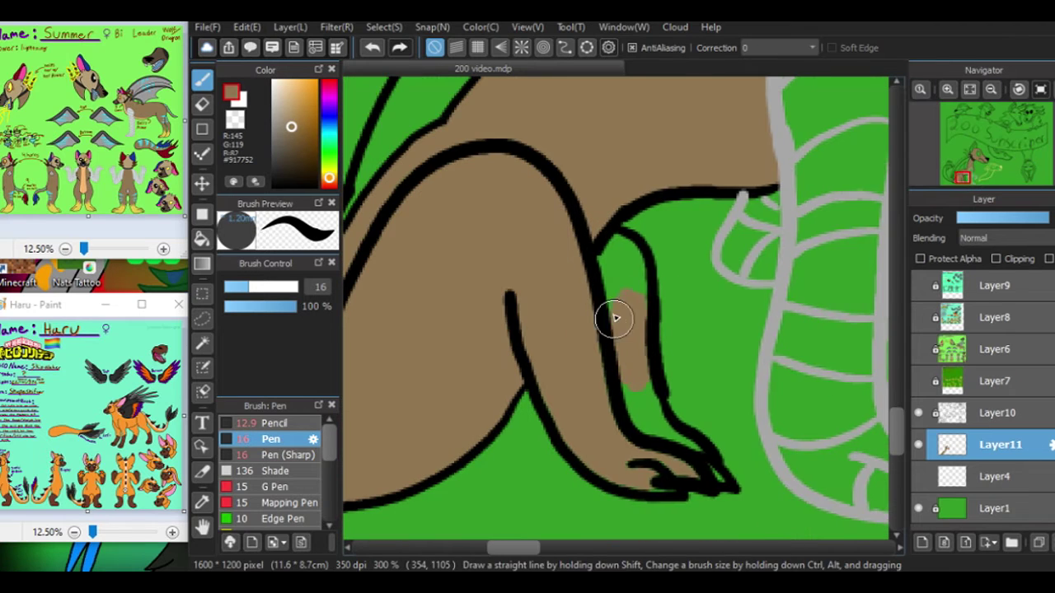
Step: Join the tail's lower outline to the body in black on Layer10, and paint the tail brown #917752 on Layer11
scroll(634, 282, "left", 5)
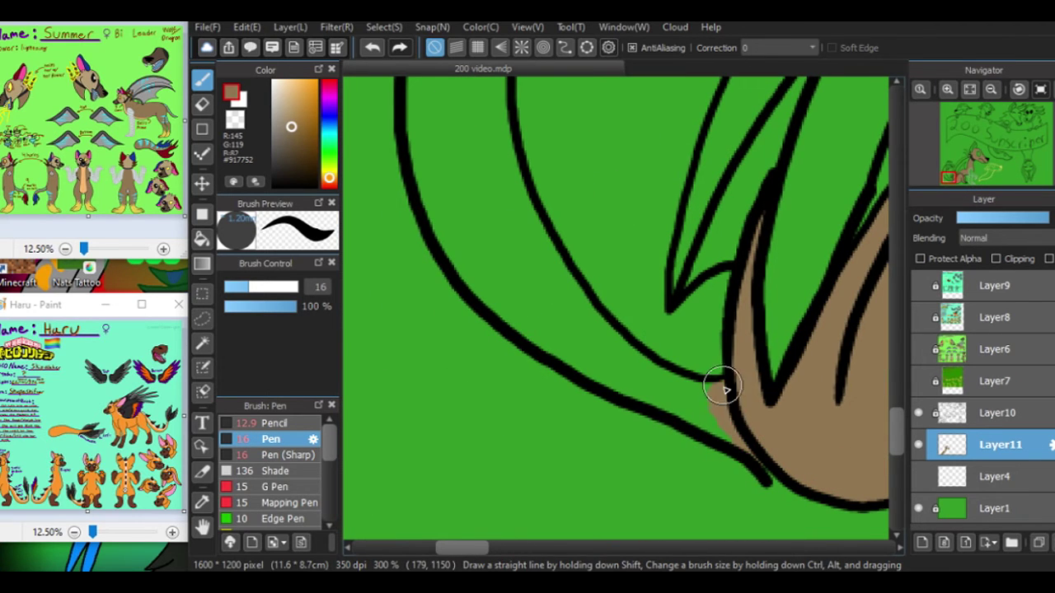
key("ctrl+Down")
key("e")
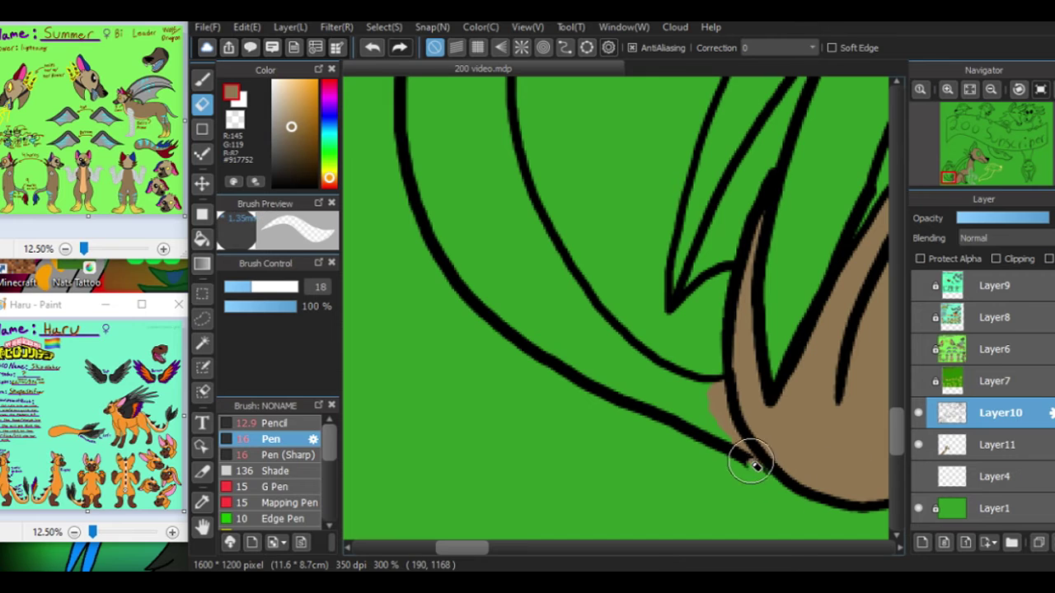
key("b")
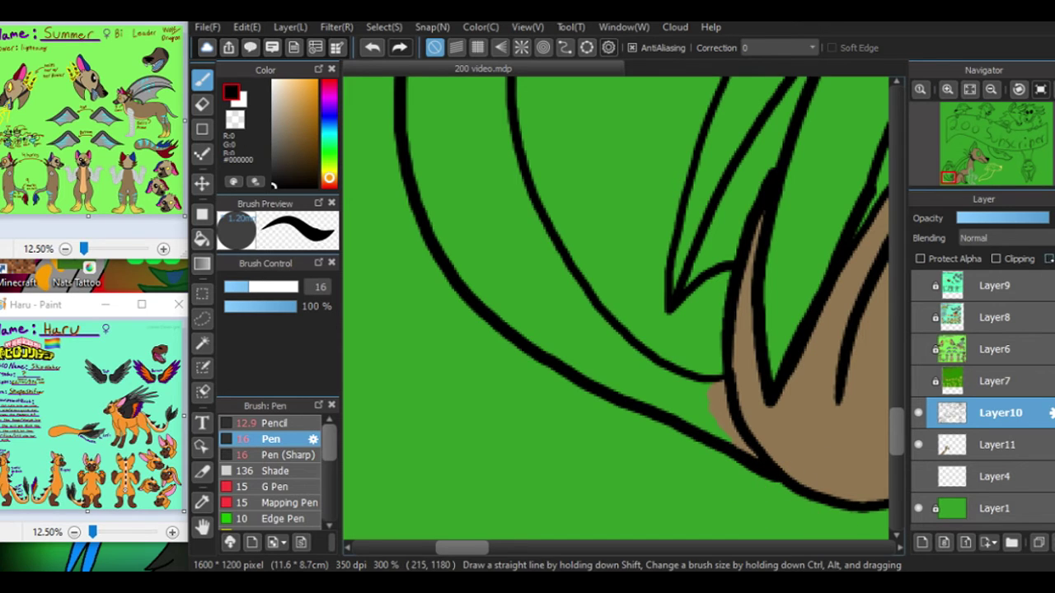
key("ctrl+Down")
left_click(688, 411, "alt")
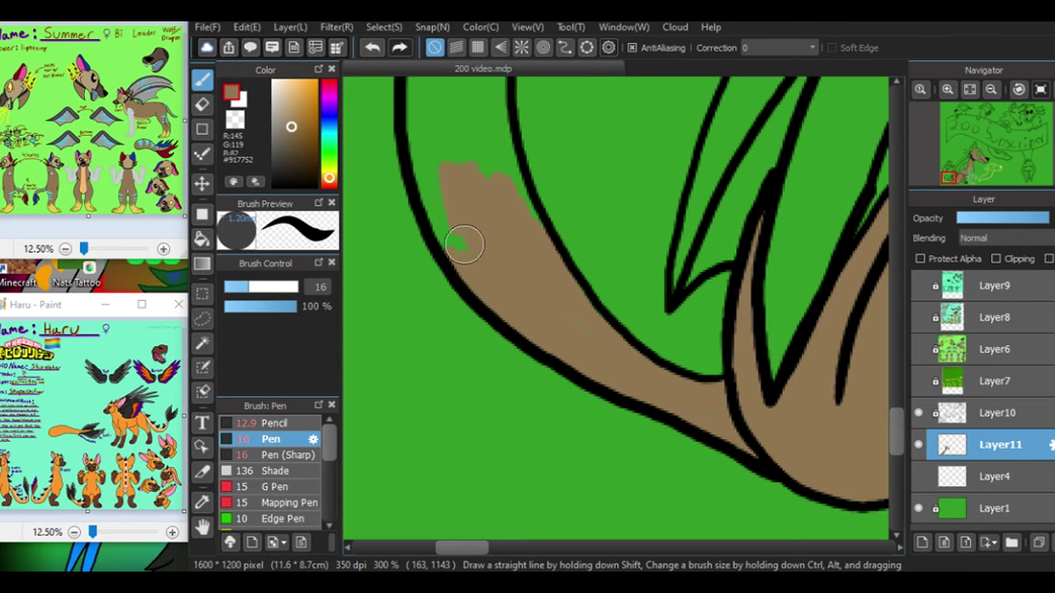
scroll(695, 241, "up", 5)
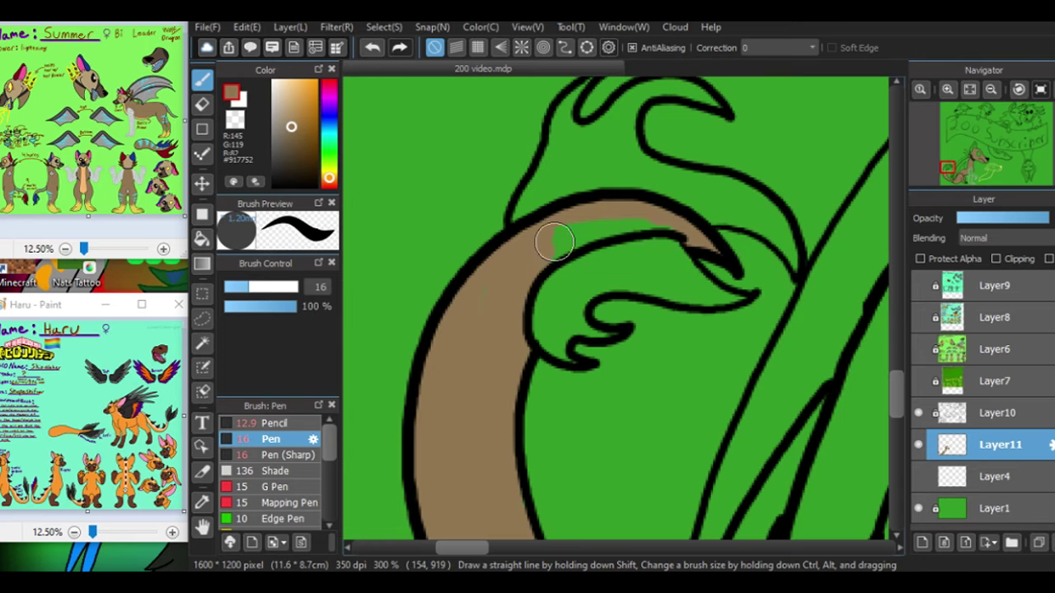
Step: Pick the face tan #B59E75 from the Summer reference sheet on Layer6 and paint the back and crown of the seated character's head
left_click(991, 89)
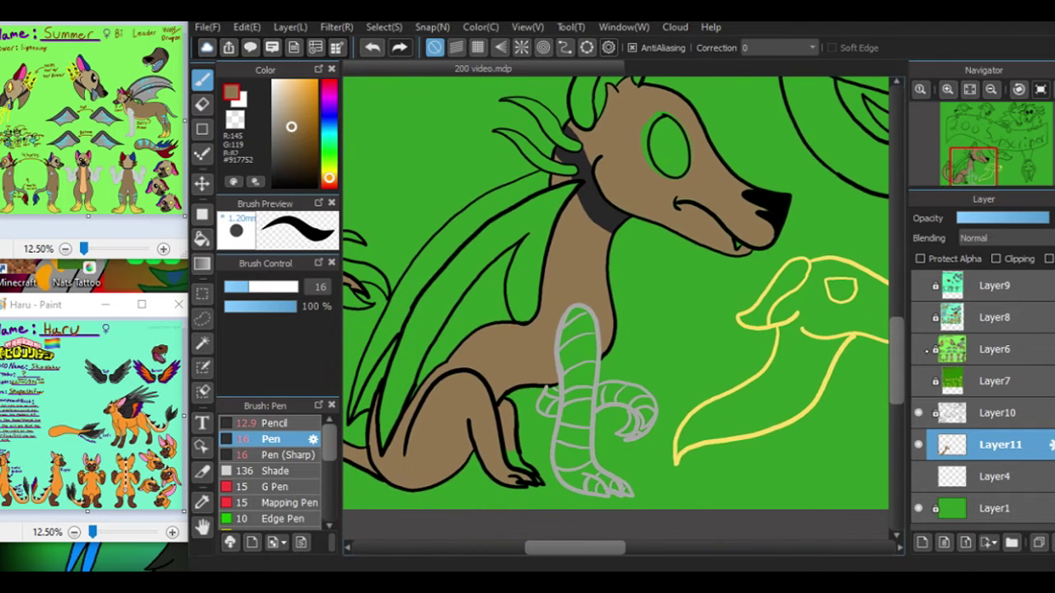
left_click(918, 349)
left_click(416, 109, "alt")
left_click(918, 349)
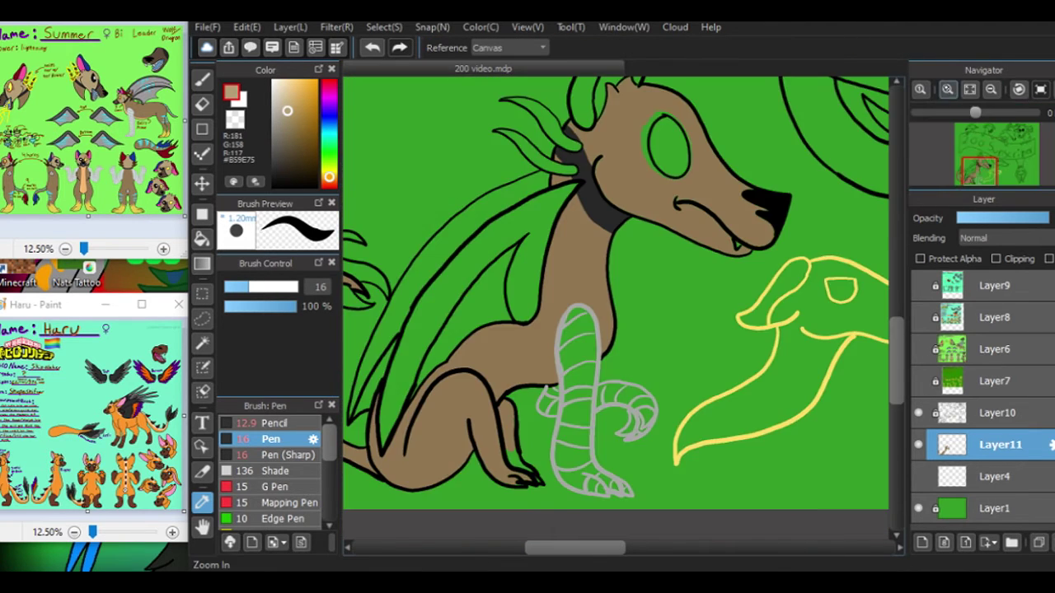
scroll(631, 377, "up", 4)
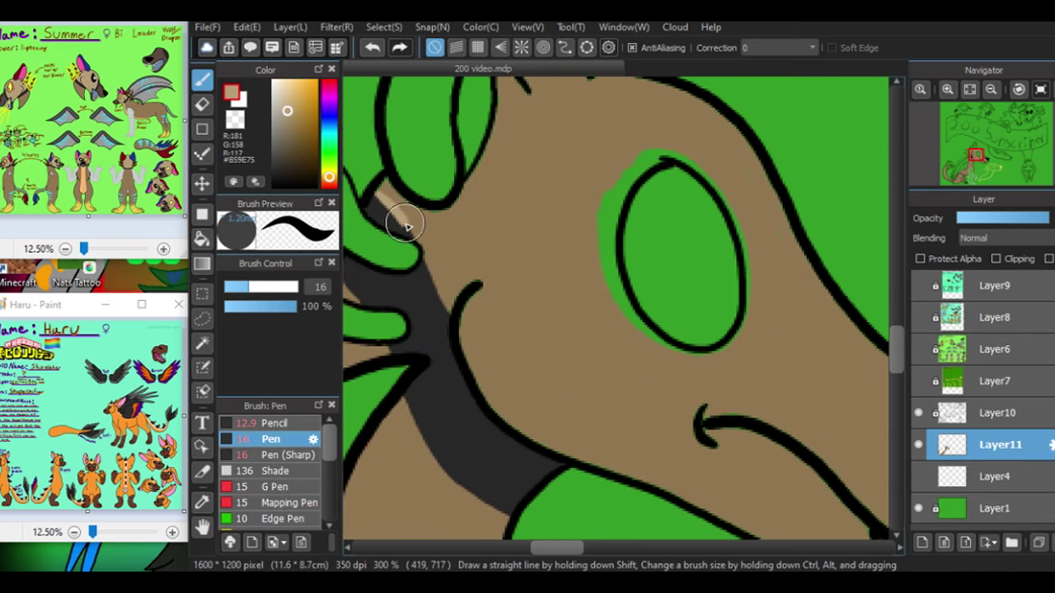
mouse_move(460, 278)
left_mouse_down()
mouse_move(392, 185)
mouse_move(445, 218)
mouse_move(473, 184)
mouse_move(459, 215)
mouse_move(459, 275)
mouse_move(525, 231)
mouse_move(573, 362)
mouse_move(520, 290)
mouse_move(482, 302)
mouse_move(476, 369)
mouse_move(529, 431)
mouse_move(557, 445)
mouse_move(624, 405)
mouse_move(573, 285)
mouse_move(633, 380)
mouse_move(611, 194)
left_mouse_up()
left_click(979, 160)
scroll(659, 341, "up", 4)
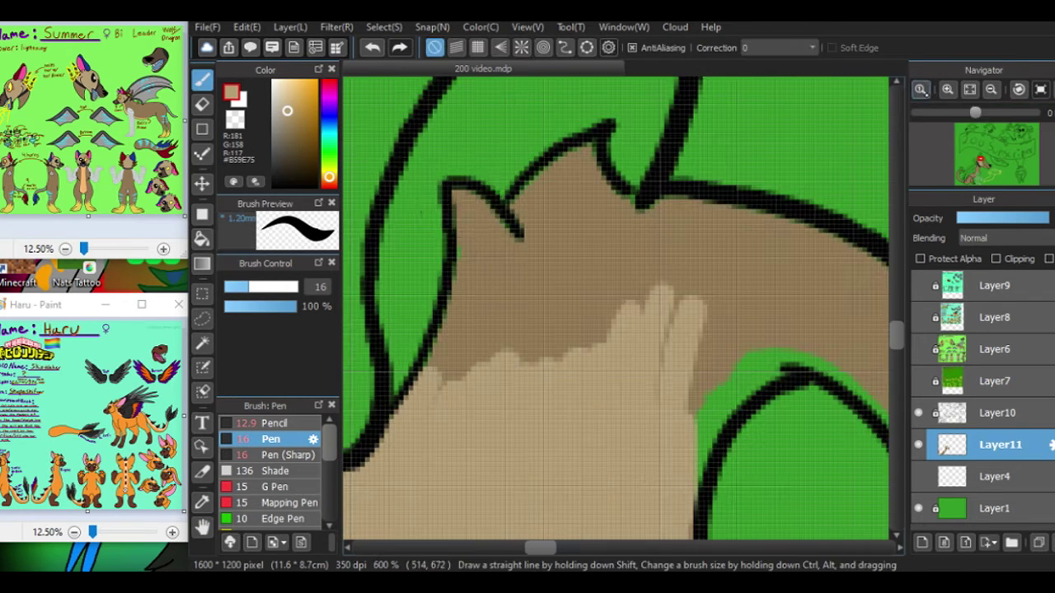
mouse_move(470, 206)
left_mouse_down()
mouse_move(519, 251)
mouse_move(459, 309)
mouse_move(551, 267)
mouse_move(731, 269)
mouse_move(588, 153)
mouse_move(544, 183)
mouse_move(582, 173)
mouse_move(634, 212)
mouse_move(764, 222)
mouse_move(876, 273)
mouse_move(730, 255)
mouse_move(857, 296)
left_mouse_up()
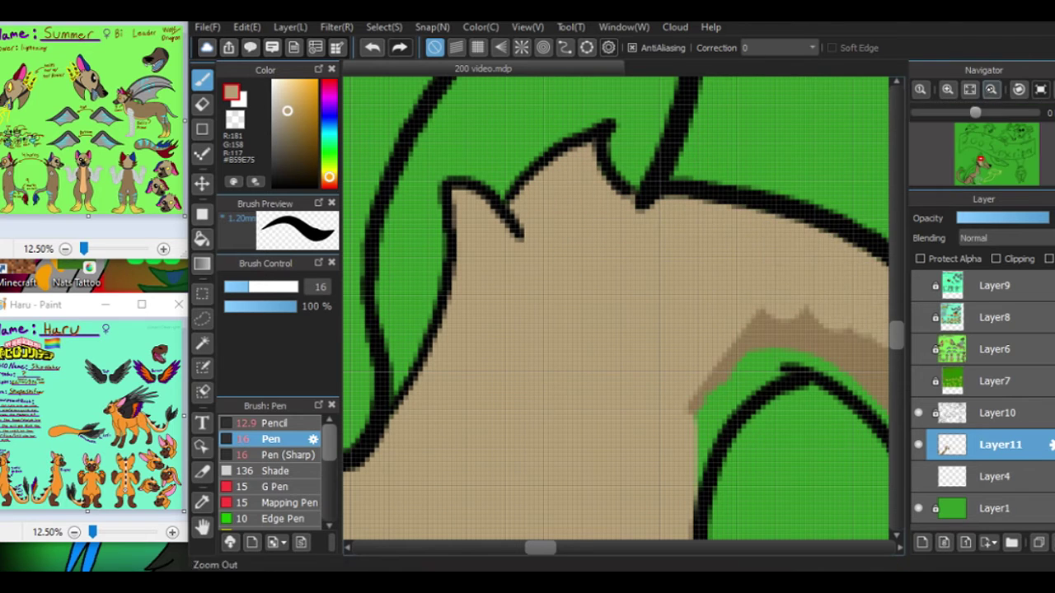
Step: Continue the #B59E75 tan across the seated character's face, covering the brown and green gaps around the eye outline
left_click(991, 89)
mouse_move(414, 394)
left_mouse_down()
mouse_move(442, 381)
mouse_move(554, 406)
mouse_move(511, 332)
mouse_move(581, 349)
mouse_move(611, 264)
mouse_move(613, 198)
mouse_move(698, 270)
mouse_move(646, 209)
mouse_move(626, 161)
mouse_move(619, 193)
left_mouse_up()
scroll(595, 160, "up", 3)
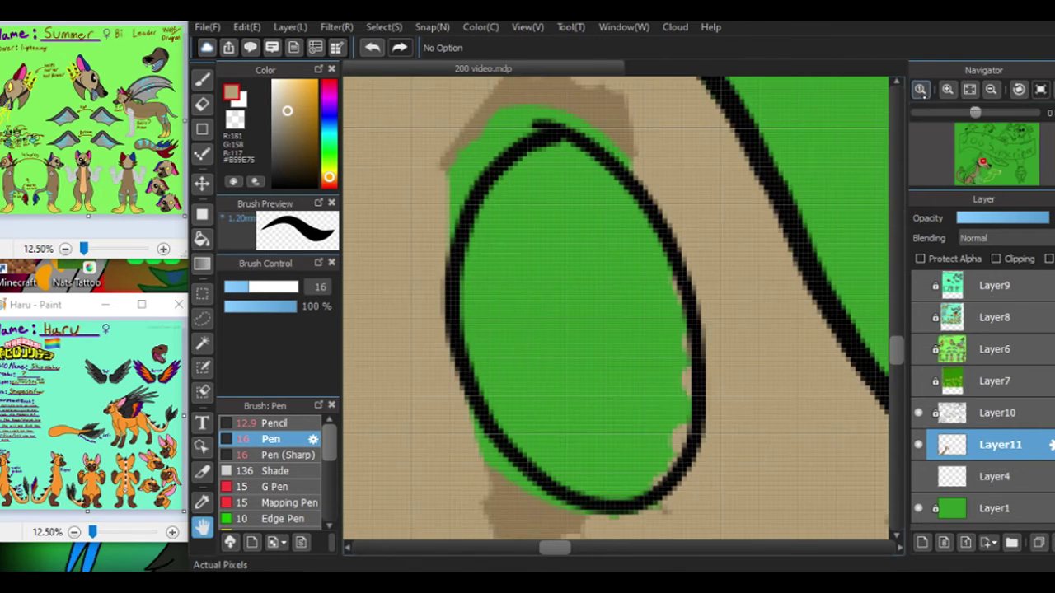
mouse_move(548, 207)
left_mouse_down()
mouse_move(560, 179)
mouse_move(683, 126)
mouse_move(737, 200)
left_mouse_up()
scroll(659, 247, "down", 5)
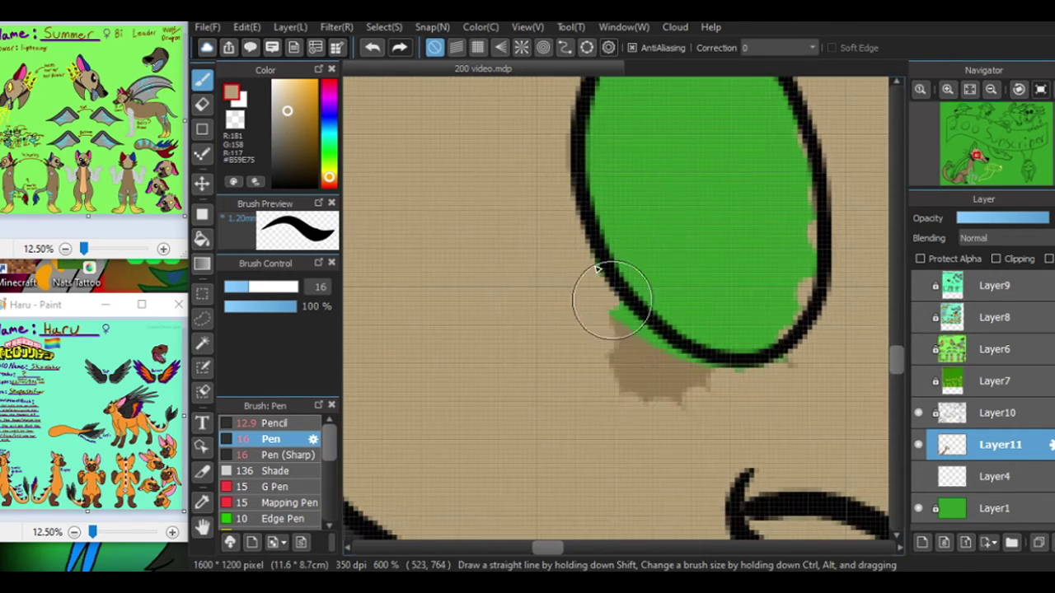
mouse_move(608, 297)
left_mouse_down()
mouse_move(708, 383)
mouse_move(674, 384)
left_mouse_up()
Step: Show the Summer reference sheet on Layer6 and pick the dark grey #282727 of the head's strap marking
left_click(969, 89)
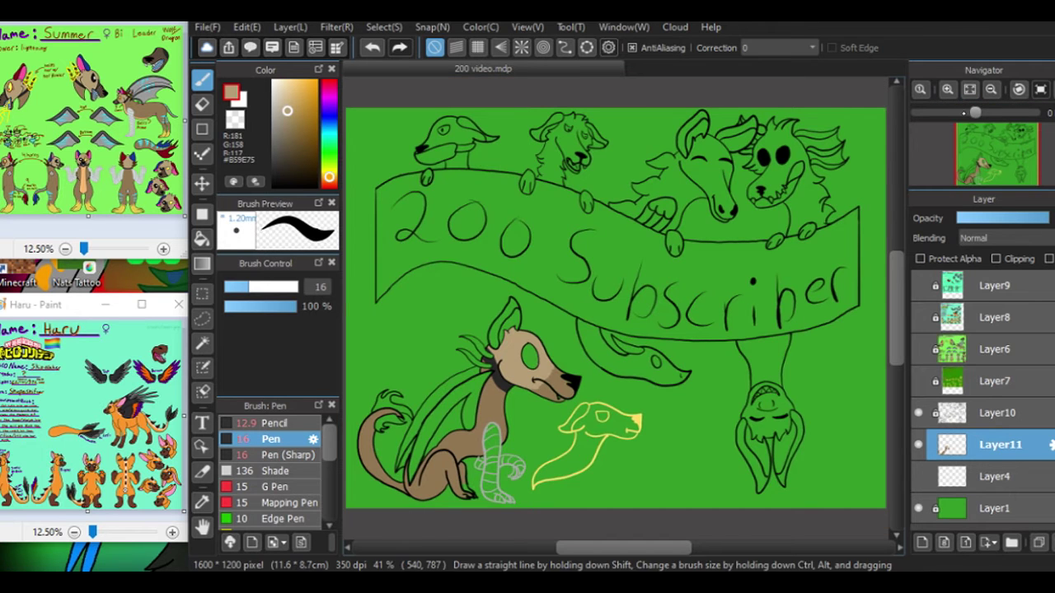
left_click_drag(968, 112, 975, 112)
left_click_drag(980, 156, 984, 165)
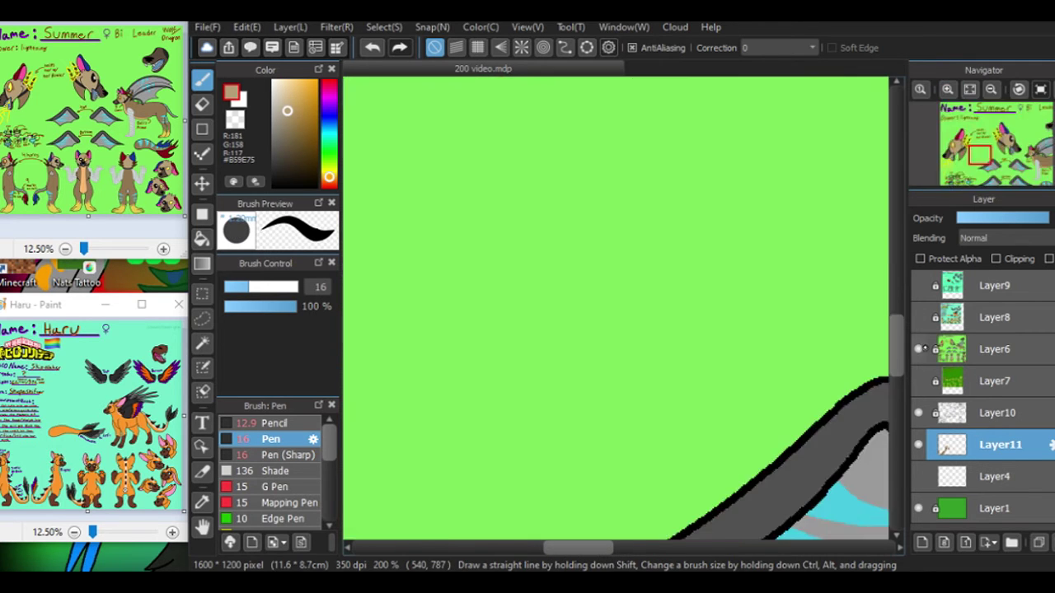
scroll(866, 262, "down", 3)
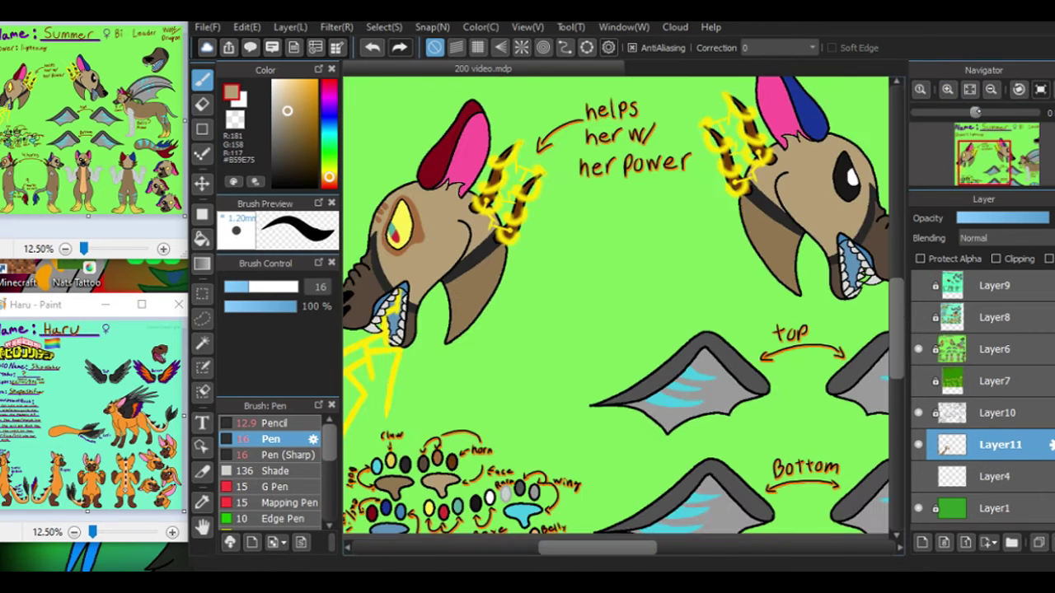
key("i")
left_click(866, 264)
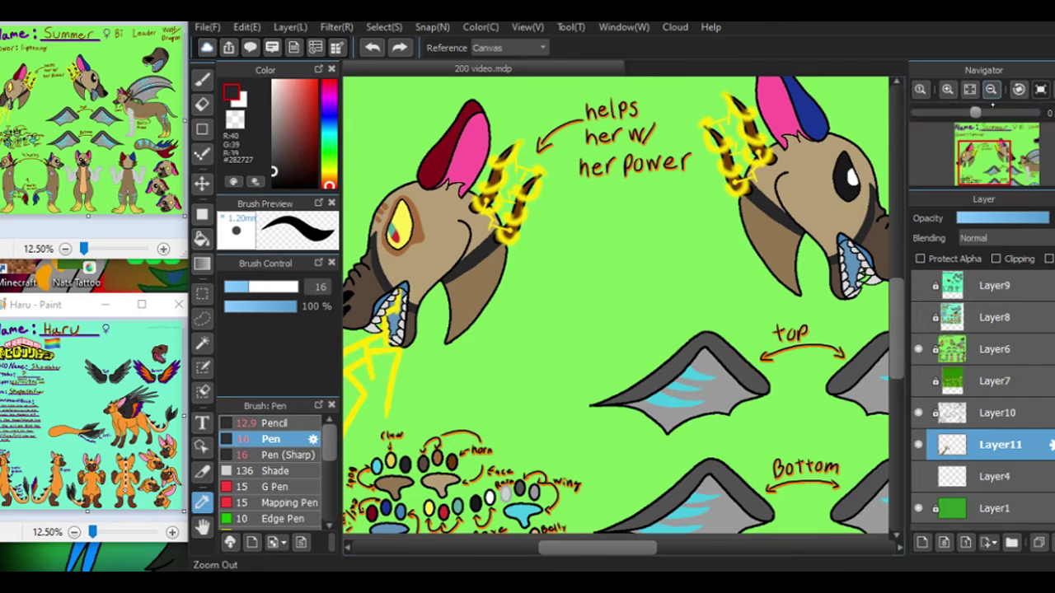
Step: Hide Layer6 and paint a #282727 band across the base of the seated character's muzzle with the 16 px Pen on Layer11
left_click(918, 348)
left_click(948, 89)
key("b")
left_click(522, 395)
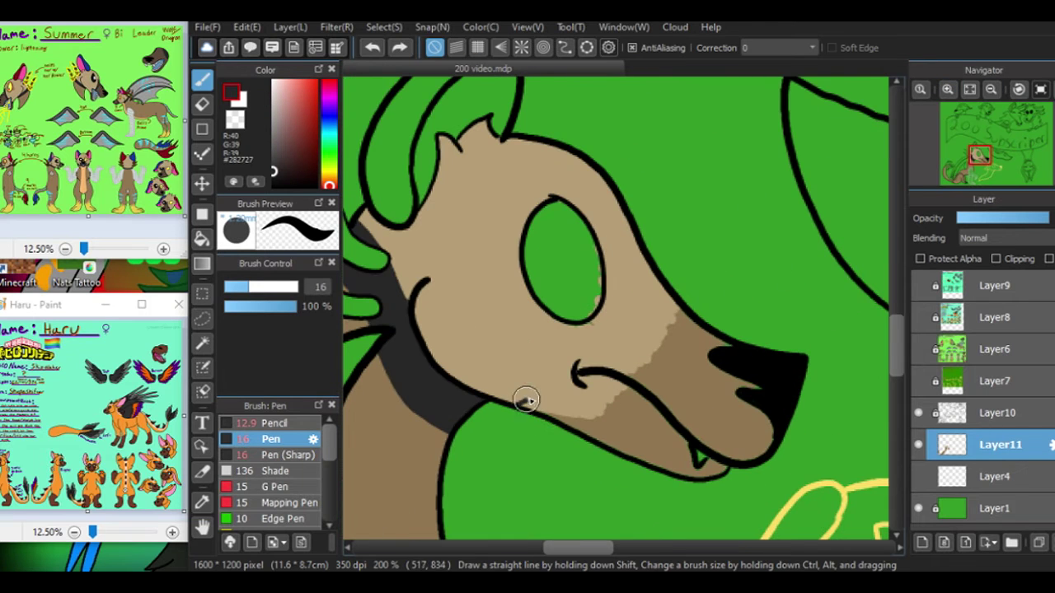
left_click(636, 240, "shift")
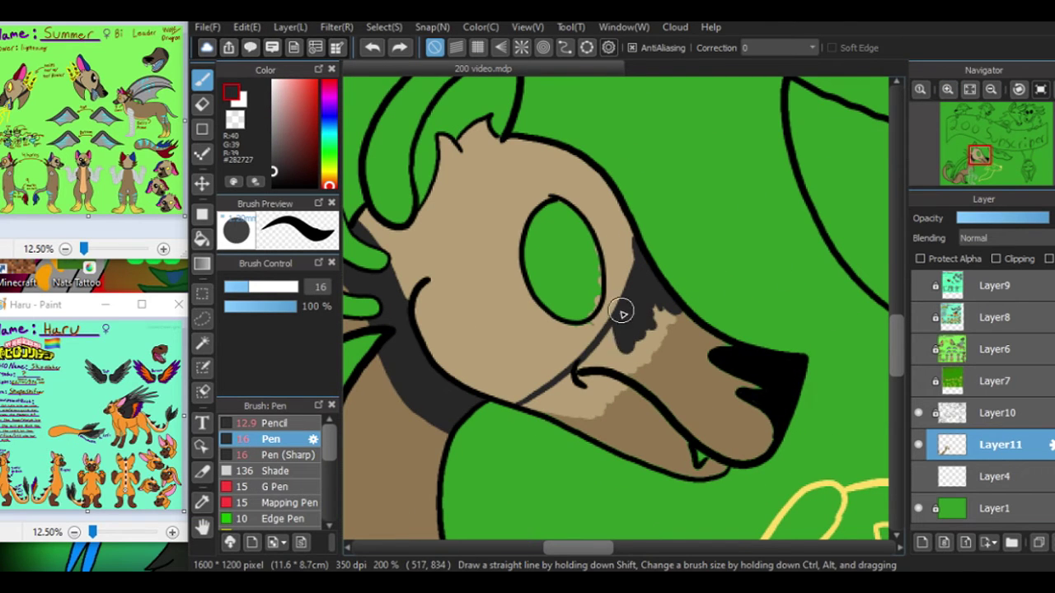
scroll(549, 399, "up", 3)
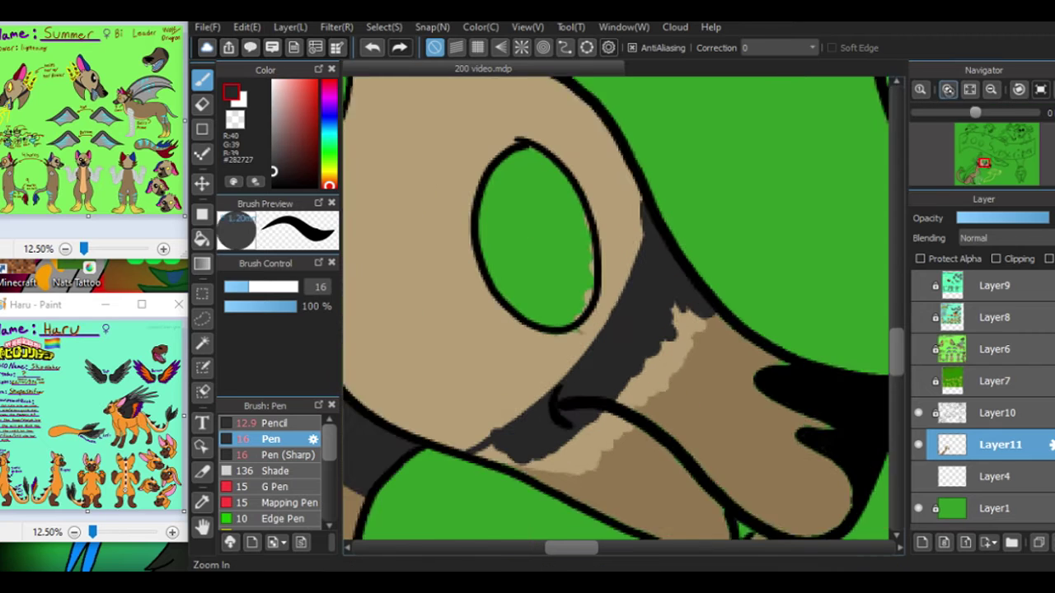
mouse_move(470, 354)
left_mouse_down()
mouse_move(553, 389)
mouse_move(570, 350)
left_mouse_up()
Step: Touch up the band's face-side edge in tan #B59E75 and erase the tan spill inside the eye outline
left_click(459, 303, "alt")
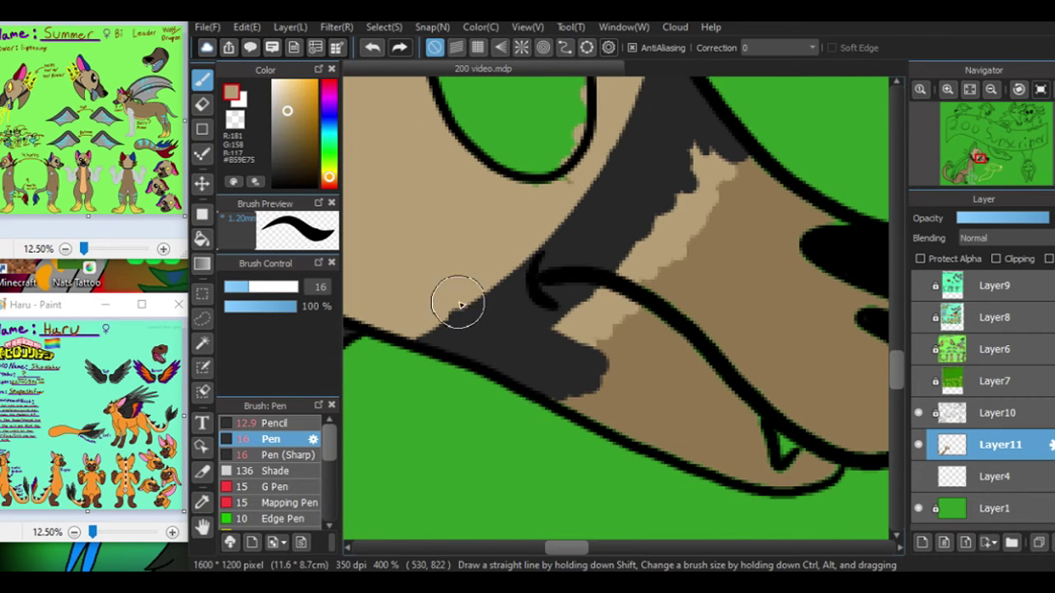
scroll(574, 391, "up", 3)
key("e")
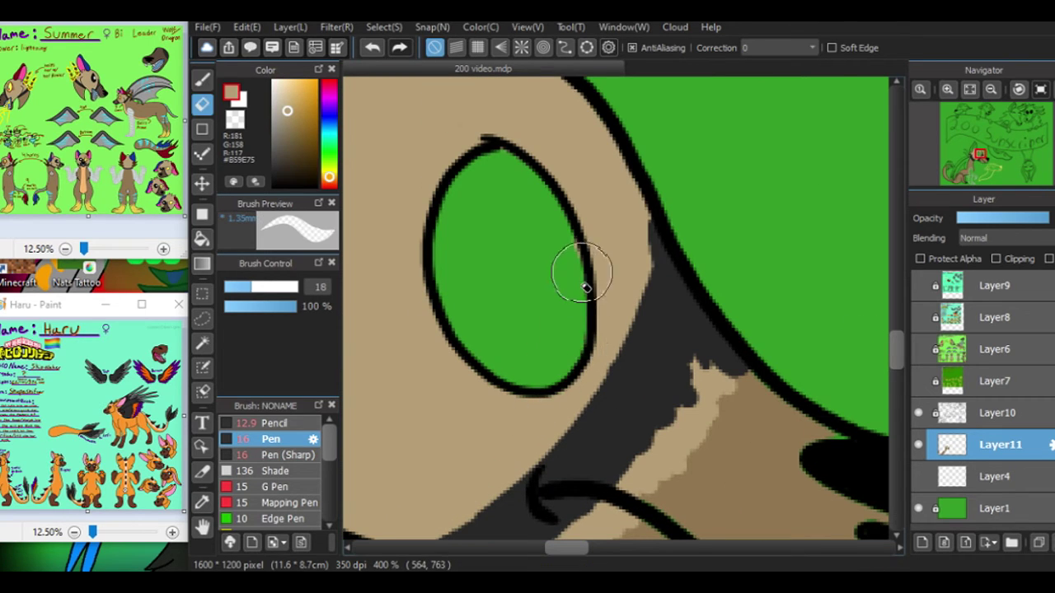
Step: Pick the #282727 grey again and widen the muzzle band over the remaining tan patches toward the snout
scroll(566, 400, "down", 2)
key("b")
left_click(544, 412, "alt")
mouse_move(544, 412)
left_mouse_down()
mouse_move(536, 383)
mouse_move(648, 377)
mouse_move(721, 337)
mouse_move(763, 273)
mouse_move(753, 243)
left_mouse_up()
Step: Show the Summer reference sheet on Layer6 and pick the dark muzzle brown #5A493A
left_click(918, 348)
key("ctrl+minus")
key("ctrl+minus")
key("ctrl+minus")
key("ctrl+minus")
key("ctrl+minus")
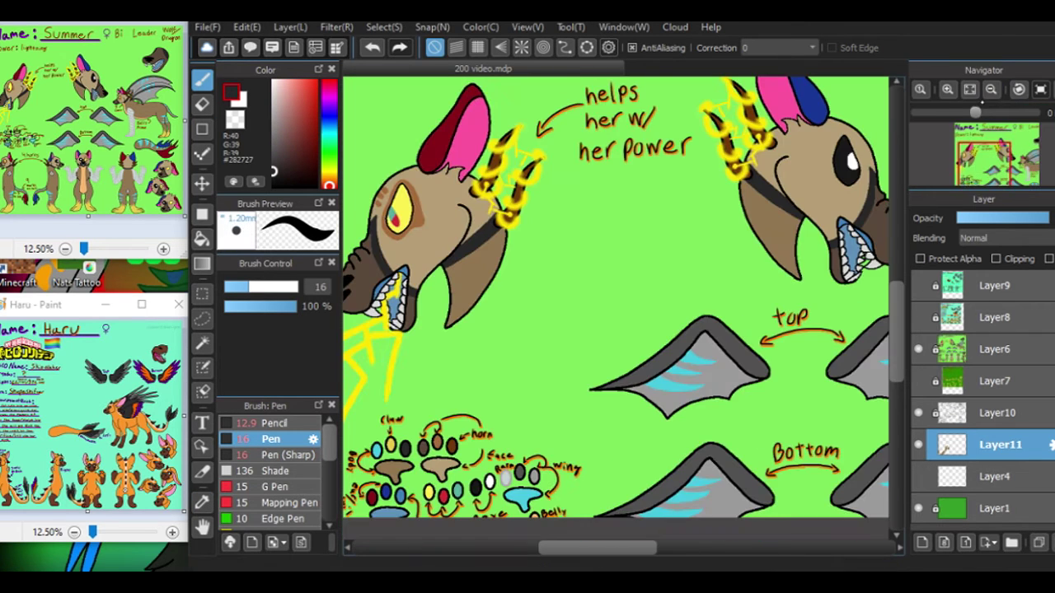
left_click(369, 282, "alt")
Step: Hide Layer6 and paint the seated character's snout and lower jaw #5A493A, leaving a dark band behind them
left_click(917, 348)
left_click(948, 89)
left_click(947, 89)
left_click(948, 89)
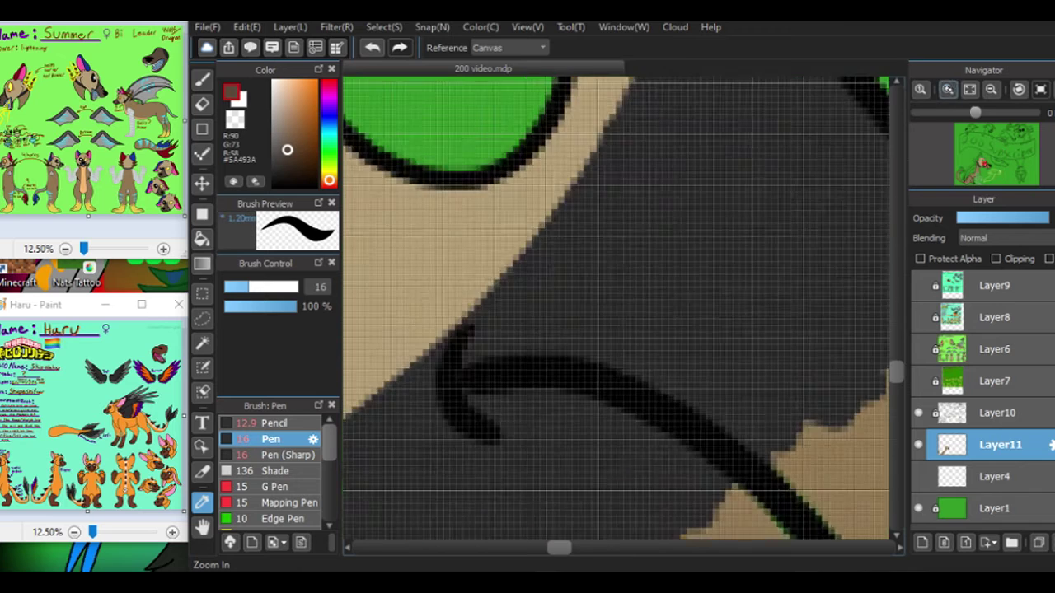
mouse_move(527, 404)
left_mouse_down()
mouse_move(589, 365)
mouse_move(682, 205)
left_mouse_up()
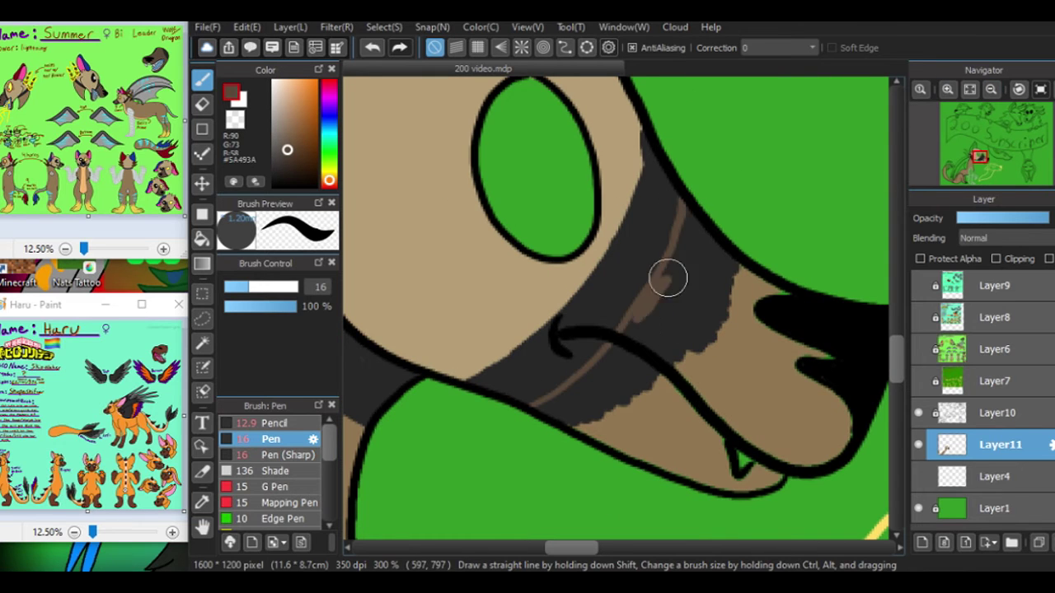
mouse_move(667, 279)
left_mouse_down()
mouse_move(698, 286)
mouse_move(678, 374)
mouse_move(740, 365)
left_mouse_up()
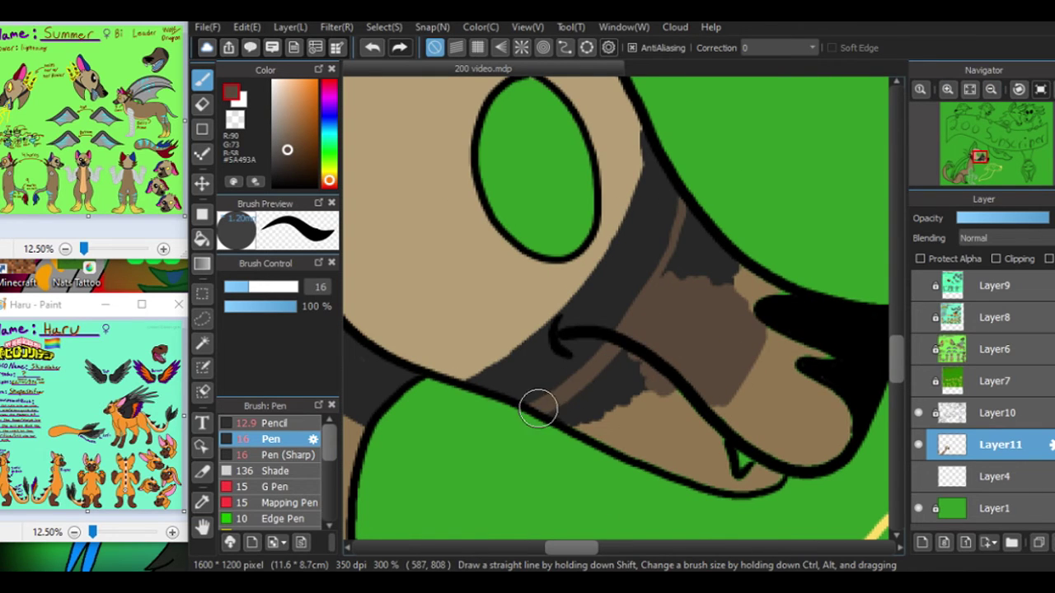
mouse_move(538, 410)
left_mouse_down()
mouse_move(620, 447)
mouse_move(597, 424)
mouse_move(629, 366)
left_mouse_up()
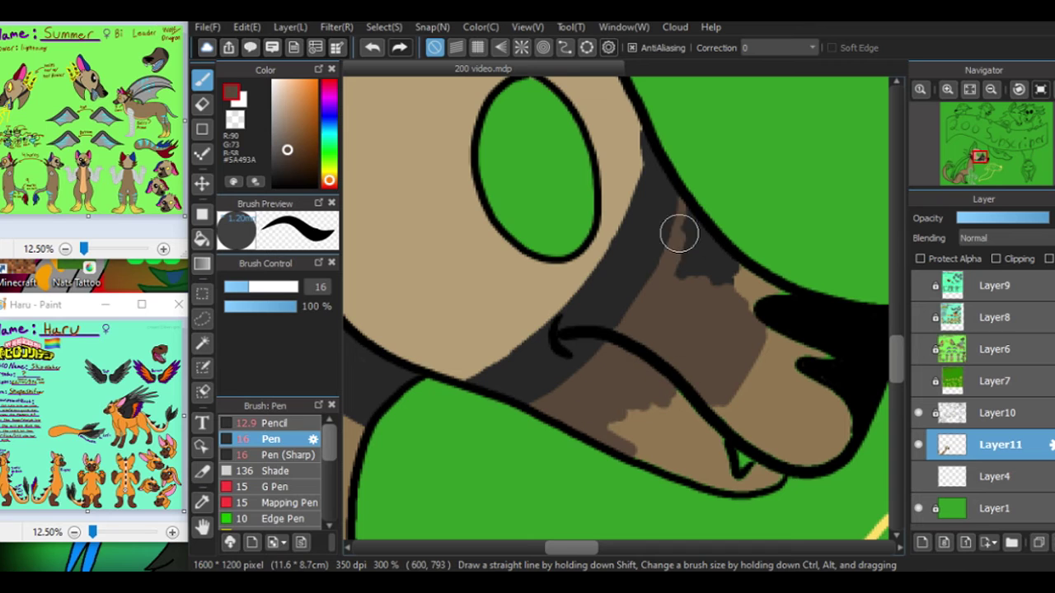
left_click_drag(679, 234, 743, 269)
mouse_move(677, 257)
left_mouse_down()
mouse_move(846, 439)
mouse_move(797, 464)
mouse_move(716, 407)
mouse_move(760, 407)
mouse_move(815, 443)
mouse_move(510, 332)
mouse_move(562, 348)
mouse_move(554, 334)
mouse_move(604, 356)
left_mouse_up()
scroll(814, 444, "up", 1)
left_click(991, 89)
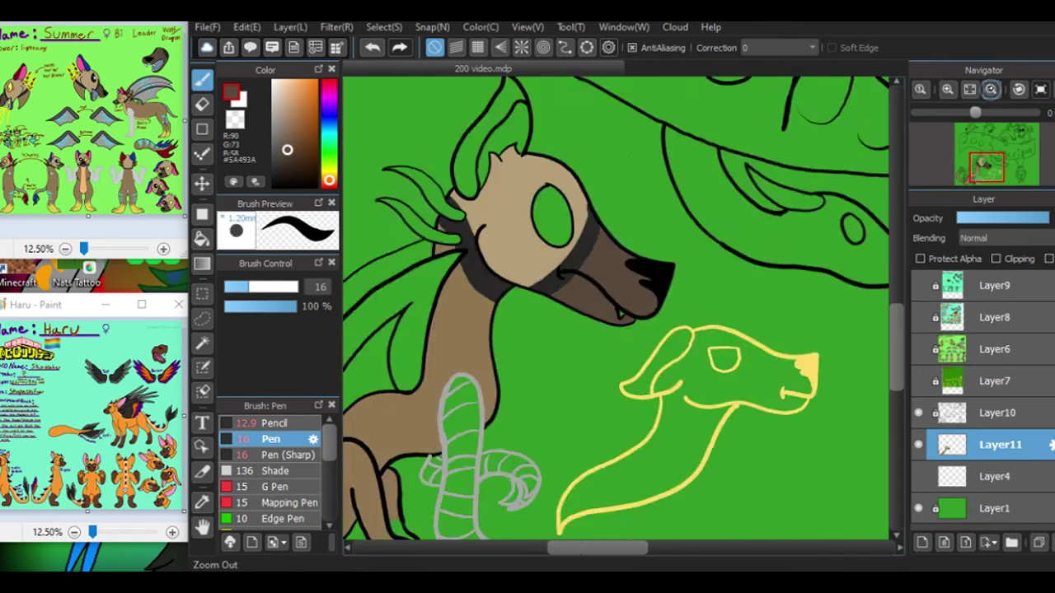
left_click(992, 89)
left_click(918, 350)
left_click(468, 161, "alt")
left_click(918, 349)
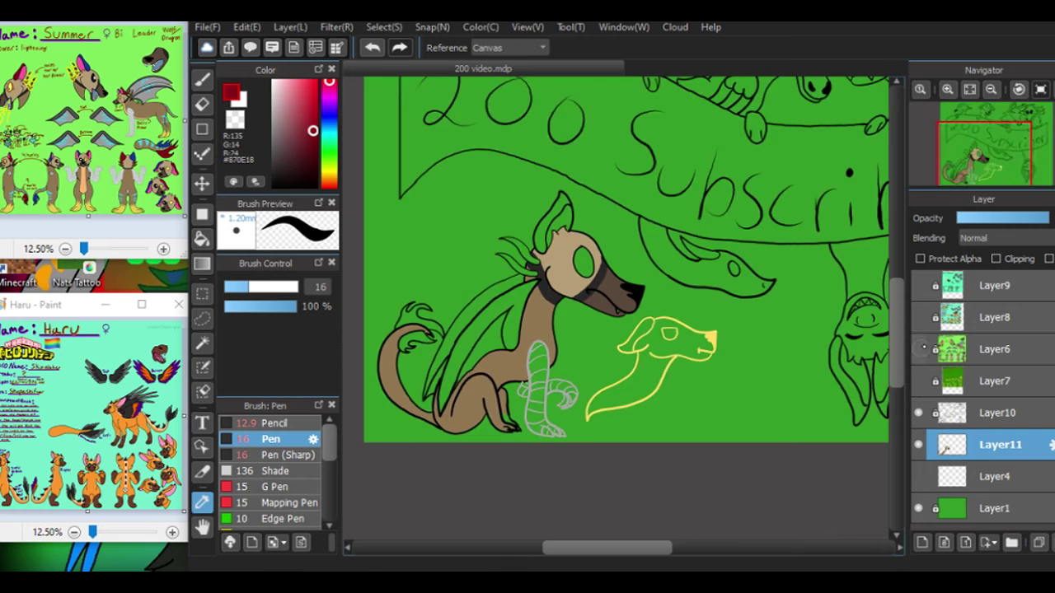
Step: Pick the eye black #191919 from the Summer reference sheet on Layer6 and fill the seated character's eye on Layer11
left_click(918, 349)
left_click(774, 180, "alt")
left_click(947, 89)
left_click(948, 89)
left_click(948, 89)
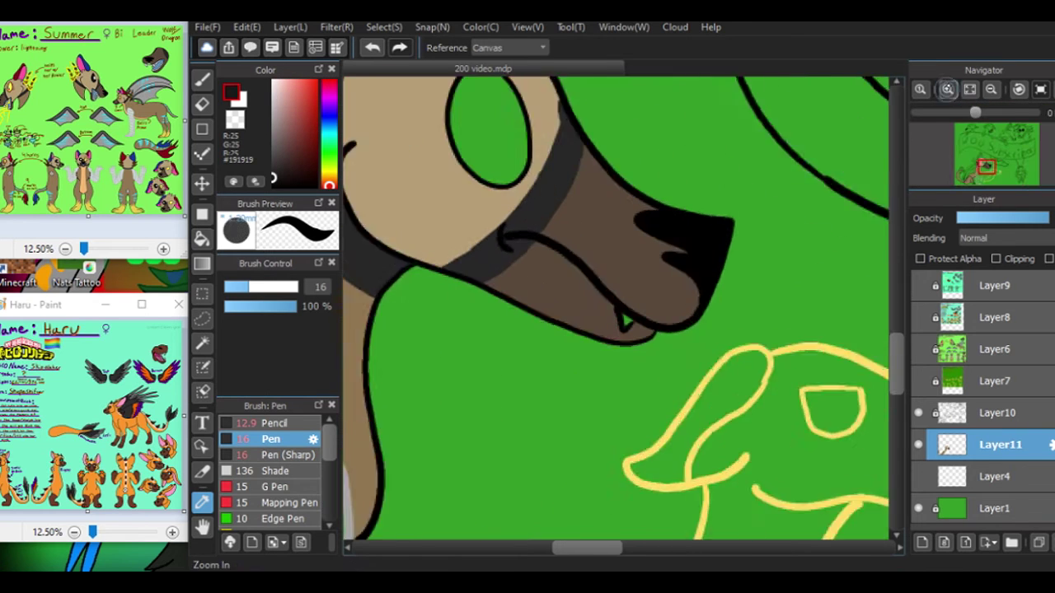
scroll(852, 349, "up", 3)
key("ctrl+plus")
key("b")
mouse_move(572, 176)
left_mouse_down()
mouse_move(539, 198)
mouse_move(531, 224)
mouse_move(535, 297)
mouse_move(557, 359)
mouse_move(610, 389)
mouse_move(652, 374)
mouse_move(659, 314)
mouse_move(631, 214)
mouse_move(597, 178)
mouse_move(565, 195)
mouse_move(612, 226)
mouse_move(607, 218)
mouse_move(637, 322)
mouse_move(600, 363)
mouse_move(610, 257)
left_mouse_up()
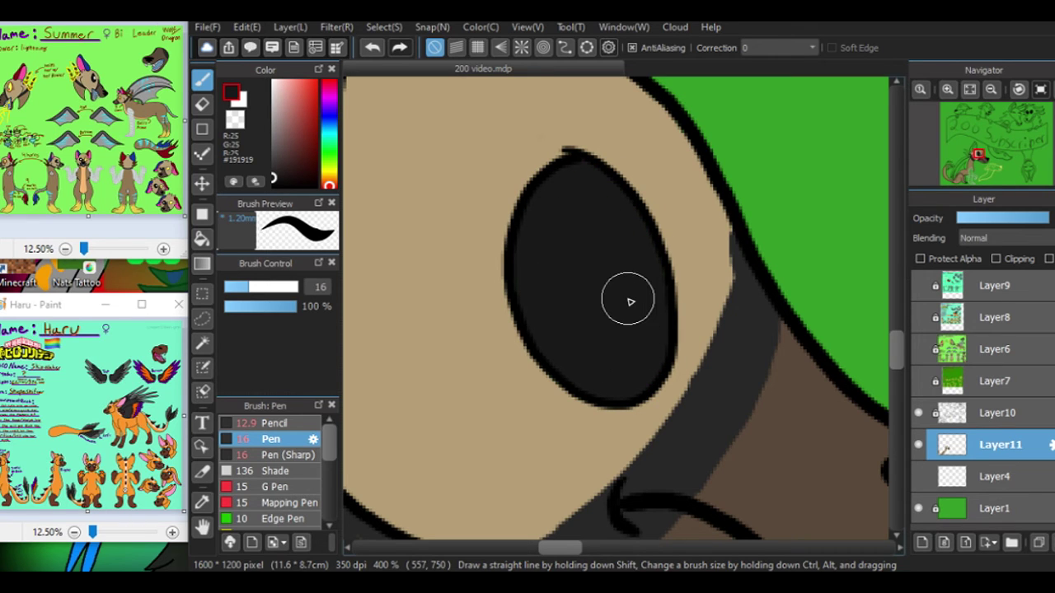
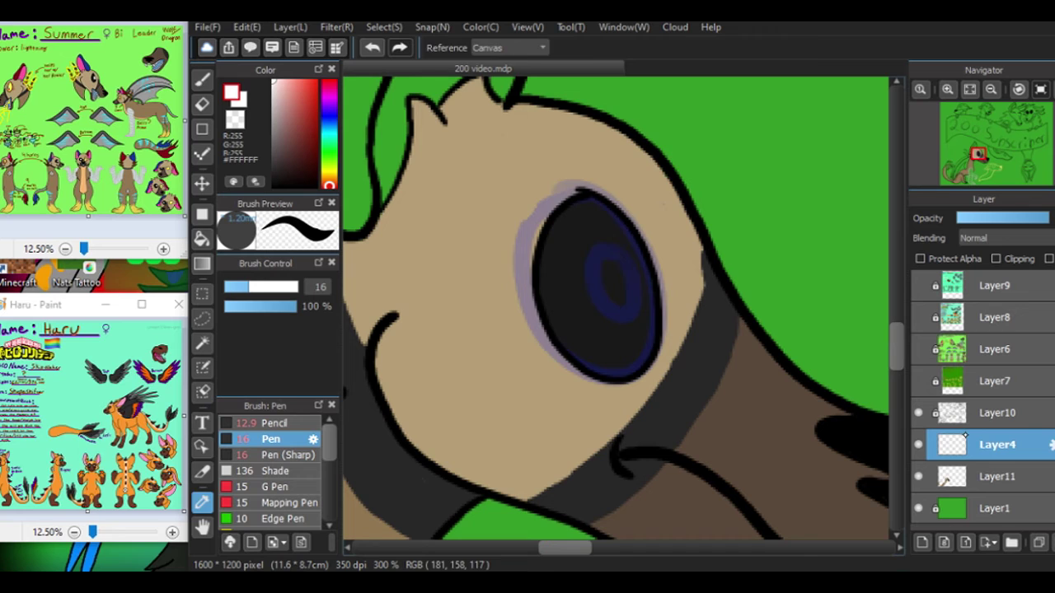
key("b")
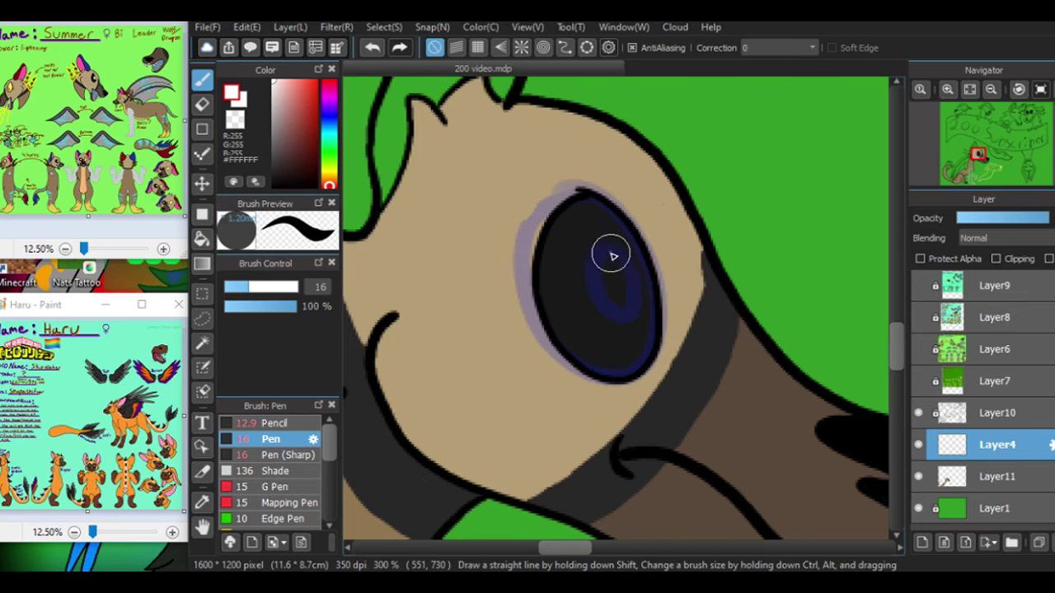
mouse_move(608, 252)
left_mouse_down()
mouse_move(628, 298)
mouse_move(594, 272)
mouse_move(636, 261)
left_mouse_up()
key("ctrl+z")
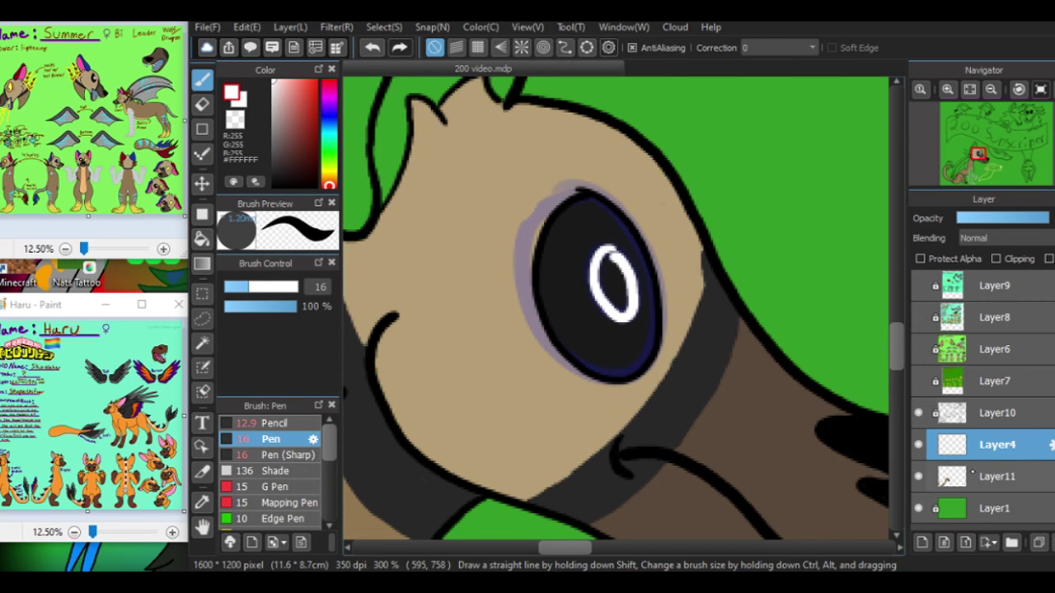
left_click(971, 473)
key("ctrl+z")
key("ctrl+y")
key("ctrl+z")
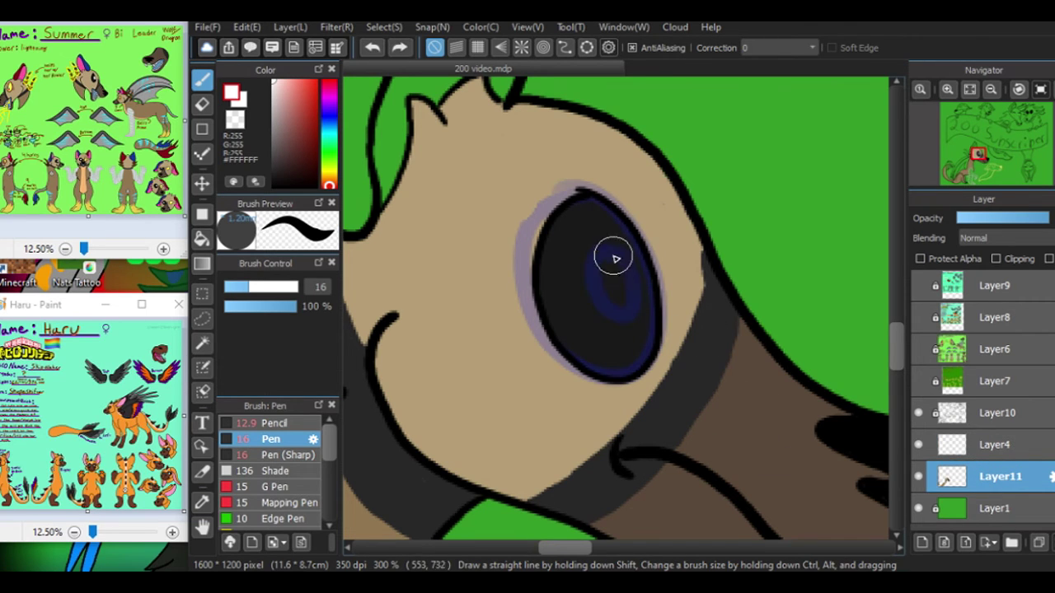
key("ctrl+y")
key("ctrl+z")
Step: Paint a solid white #FFFFFF oval inside the black eye on Layer11 and hide the guide sketch on Layer4
mouse_move(616, 247)
left_mouse_down()
mouse_move(631, 296)
mouse_move(614, 245)
left_mouse_up()
left_click(918, 444)
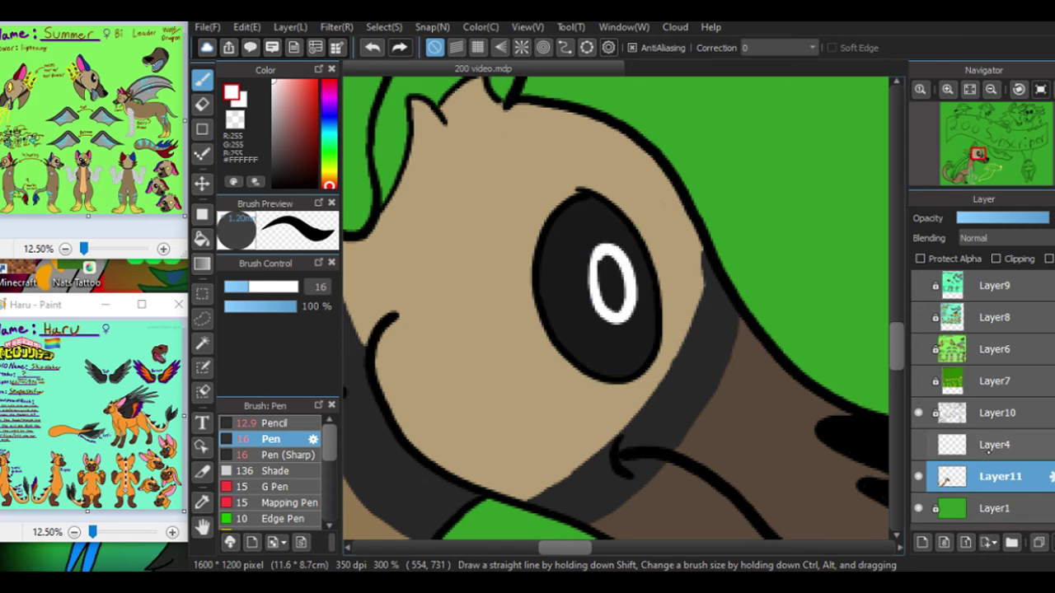
scroll(614, 298, "down", 4)
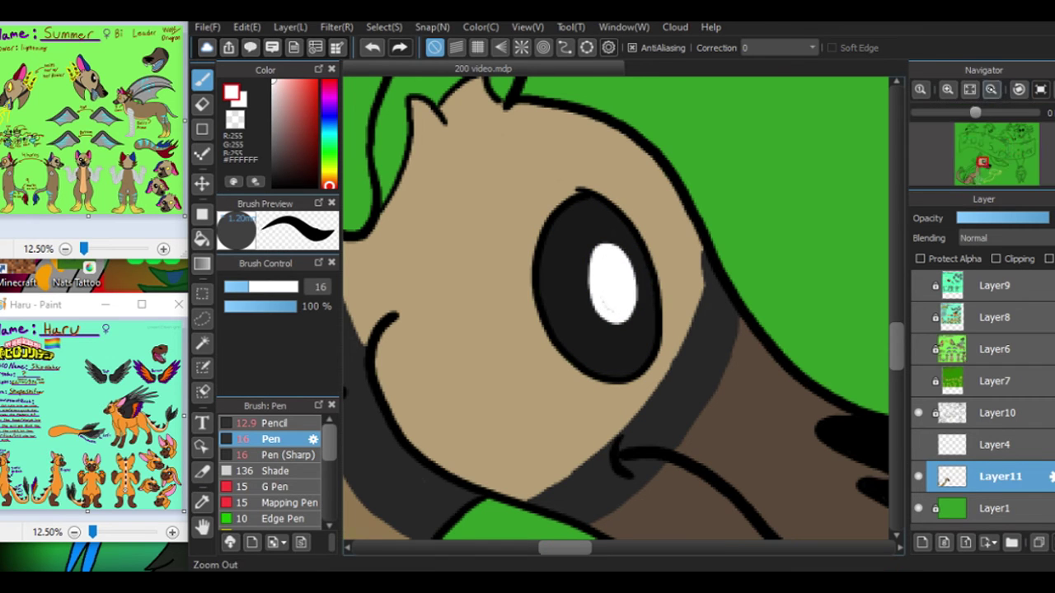
scroll(607, 306, "up", 4)
Step: Delete the eye sketch layer Layer4 and make Layer11 the active layer
left_click(969, 89)
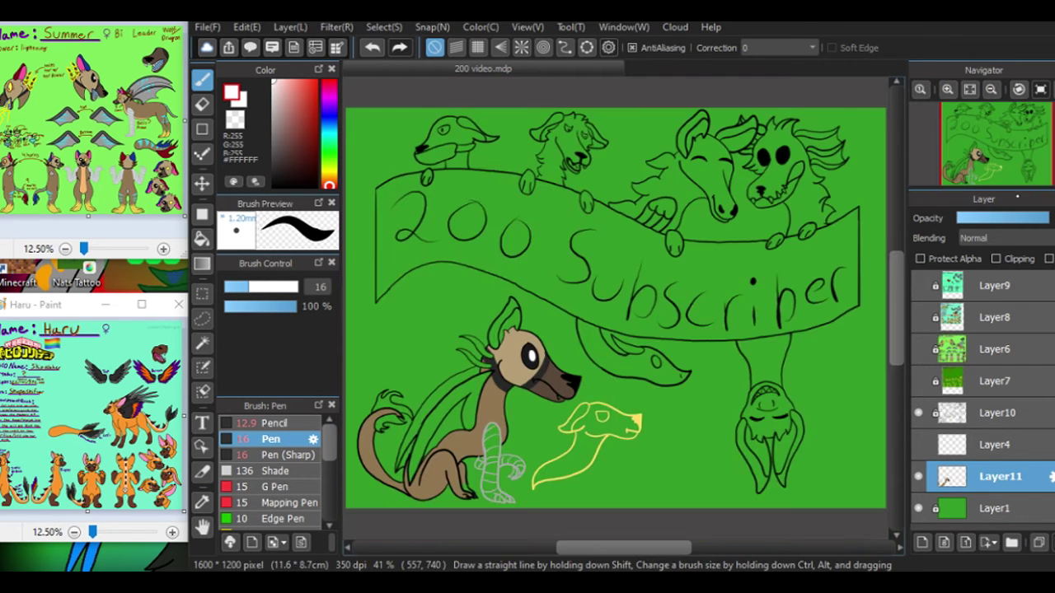
left_click(997, 444)
left_click(919, 444)
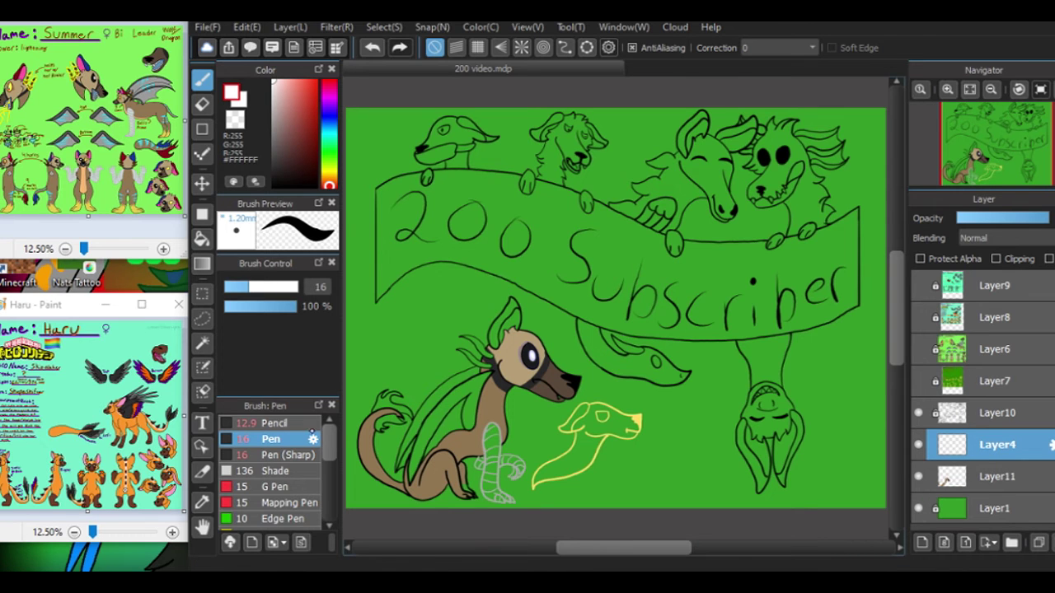
key("e")
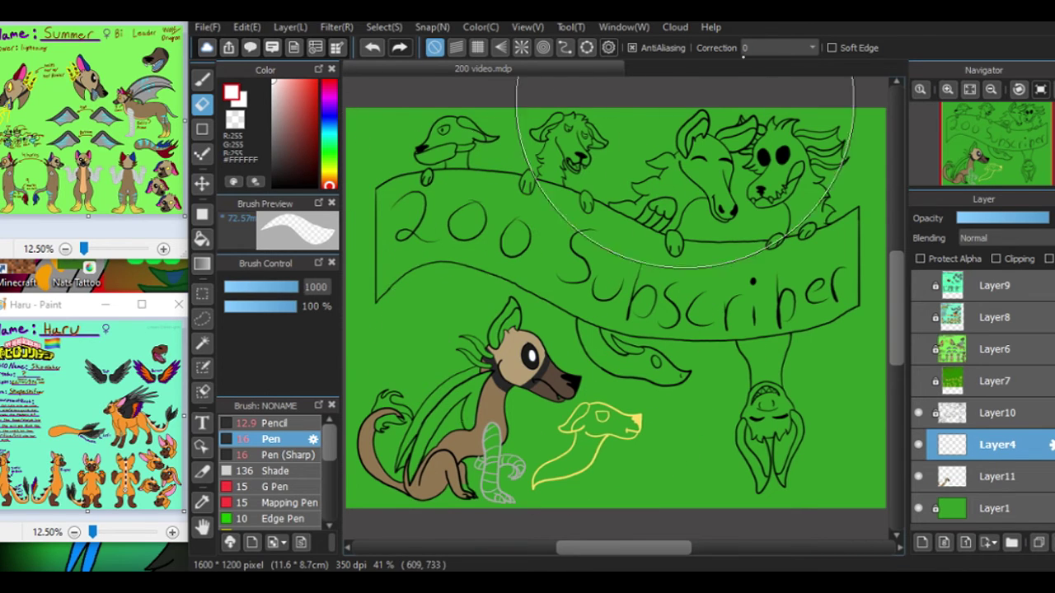
left_click(1038, 542)
left_click(991, 445)
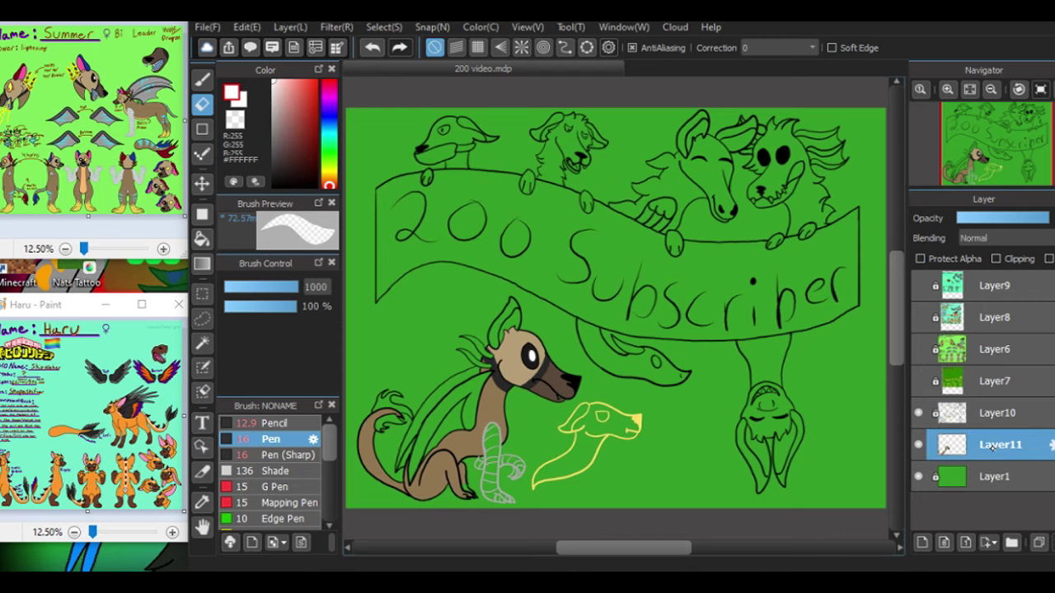
Step: Pick the horn brown #6F3809 from the Summer reference on Layer6, paint the horn nearest the ear, and clean its base with tan #B59E75
key("b")
left_click(919, 349)
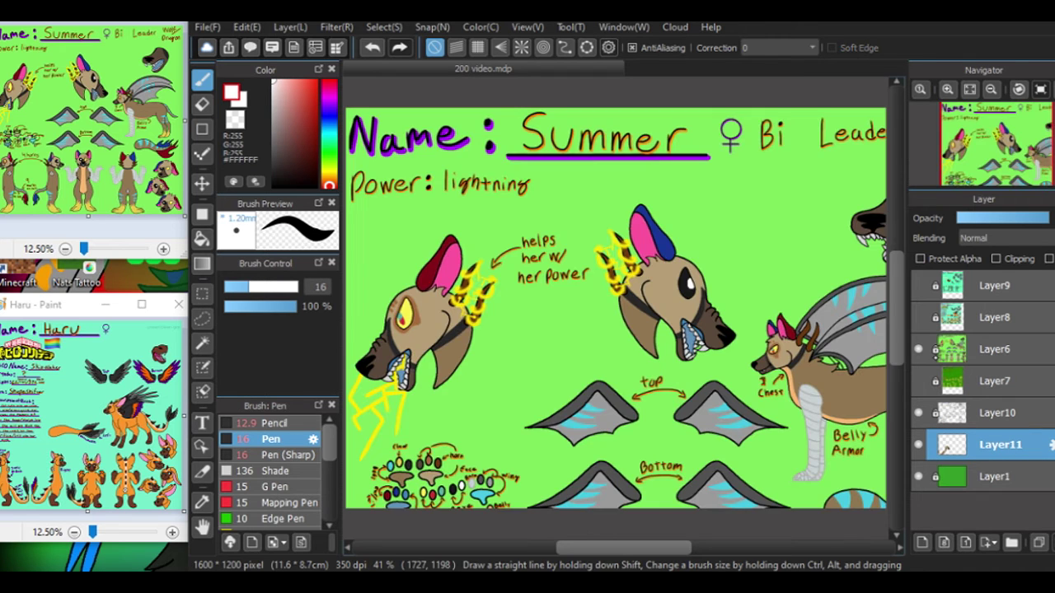
left_click(807, 334, "alt")
scroll(807, 334, "up", 3, "ctrl")
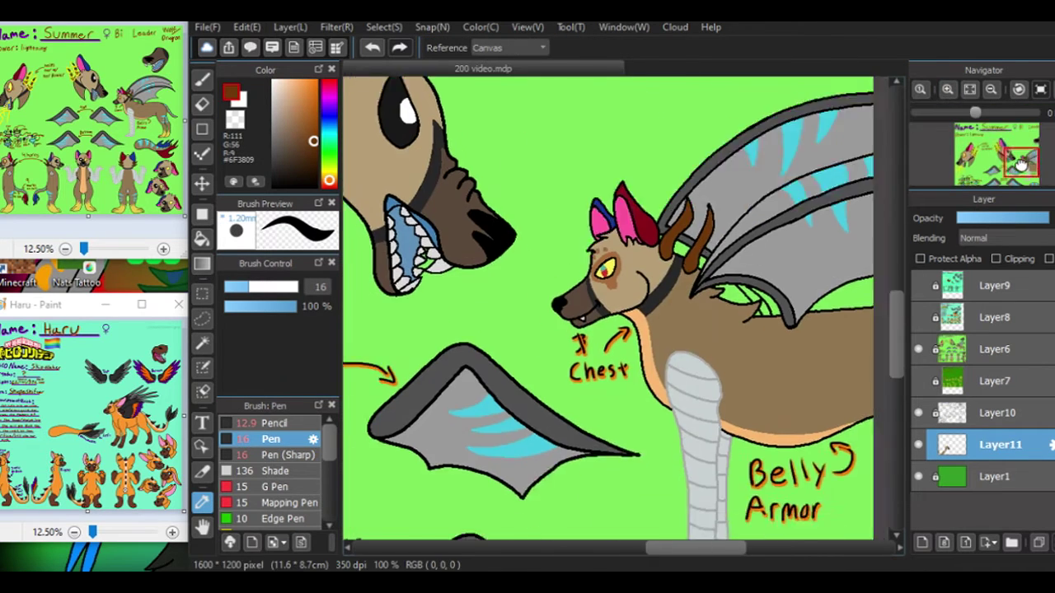
left_click(919, 348)
scroll(593, 242, "up", 3)
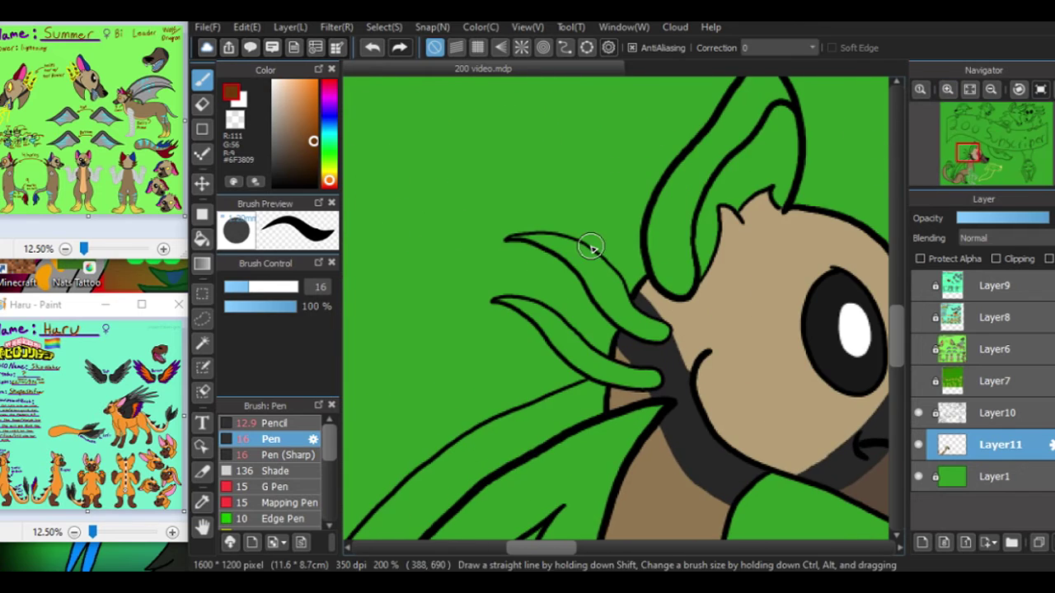
mouse_move(570, 345)
left_mouse_down()
mouse_move(560, 387)
mouse_move(576, 405)
mouse_move(560, 402)
mouse_move(597, 361)
mouse_move(597, 332)
mouse_move(654, 268)
mouse_move(673, 286)
mouse_move(613, 346)
mouse_move(682, 304)
mouse_move(757, 169)
mouse_move(759, 137)
mouse_move(761, 188)
mouse_move(708, 243)
left_mouse_up()
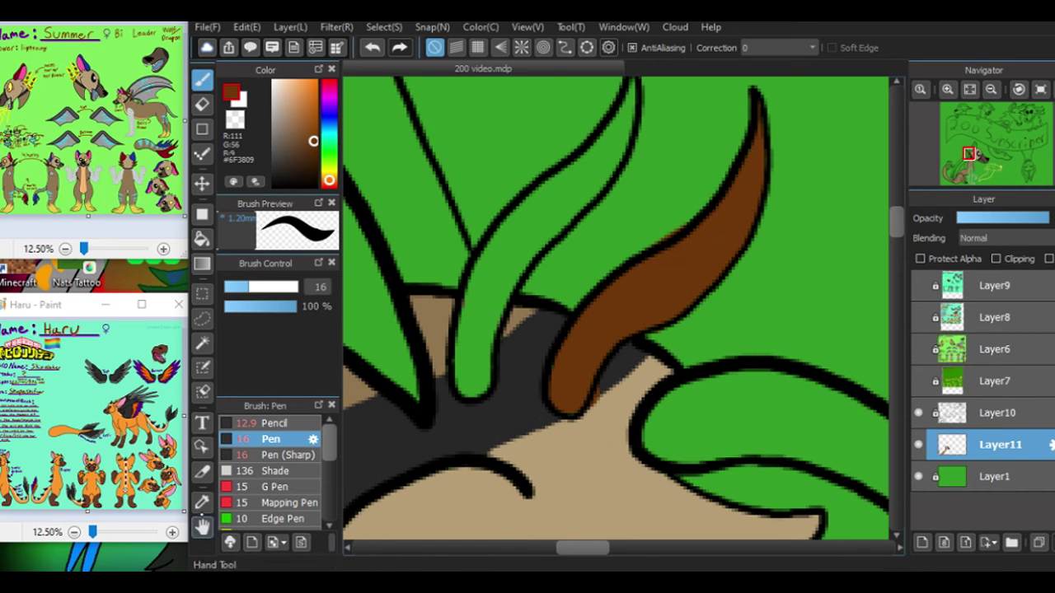
left_click(619, 365, "alt")
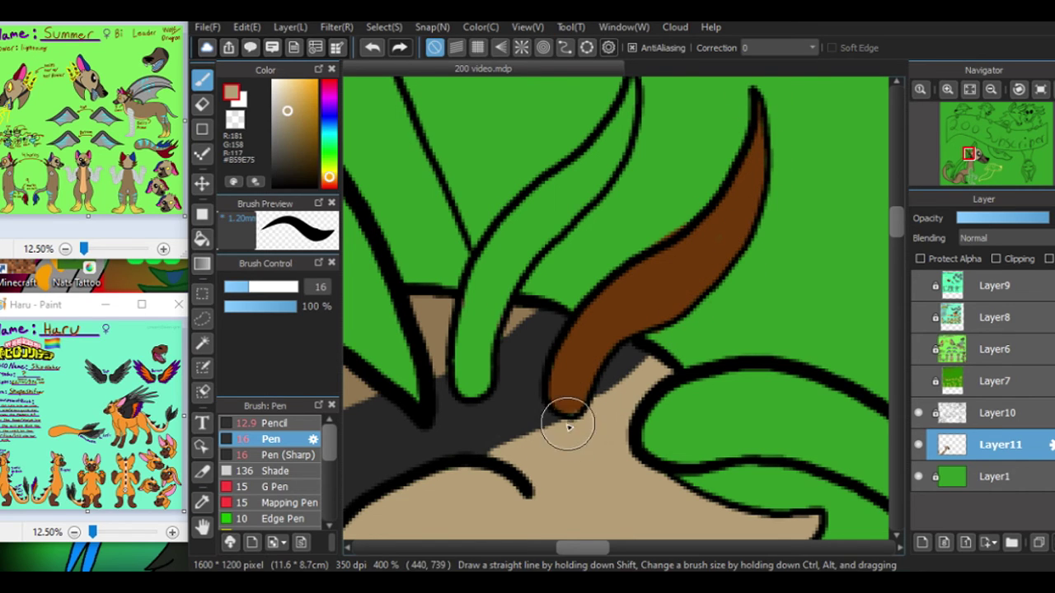
Step: Pick the #6F3809 brown from the painted horn and paint the seated character's second horn on Layer11
left_click(577, 400, "alt")
left_click_drag(464, 334, 461, 381)
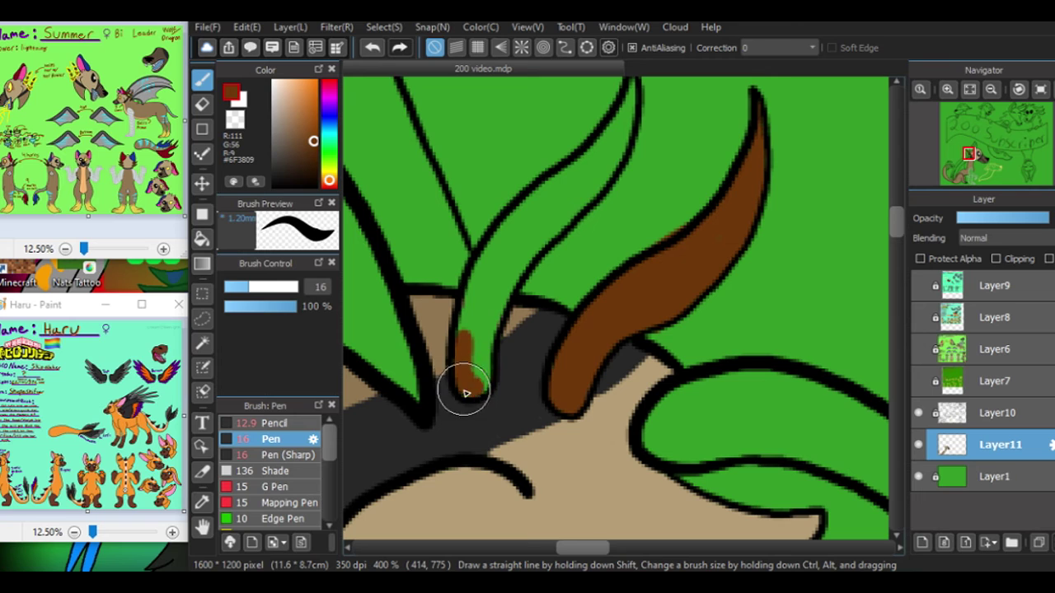
mouse_move(494, 334)
left_mouse_down()
mouse_move(493, 302)
mouse_move(475, 355)
mouse_move(464, 321)
mouse_move(493, 244)
mouse_move(502, 255)
mouse_move(559, 225)
mouse_move(624, 146)
mouse_move(616, 233)
left_mouse_up()
scroll(866, 212, "up", 2)
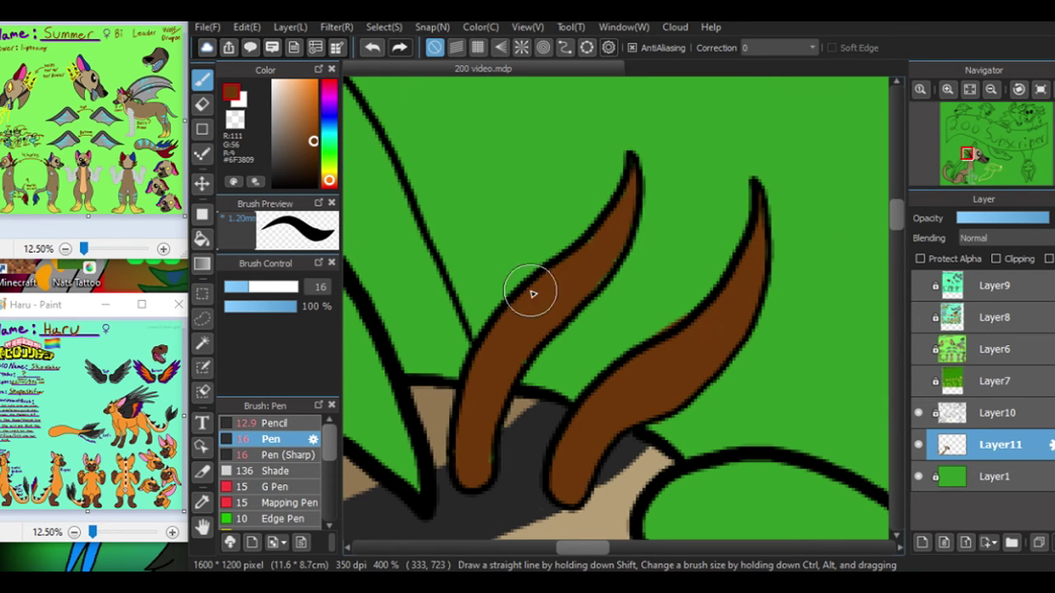
Step: Erase the brown overspill around the outlines of the seated character's two horns on Layer11
key("ctrl+Left")
key("e")
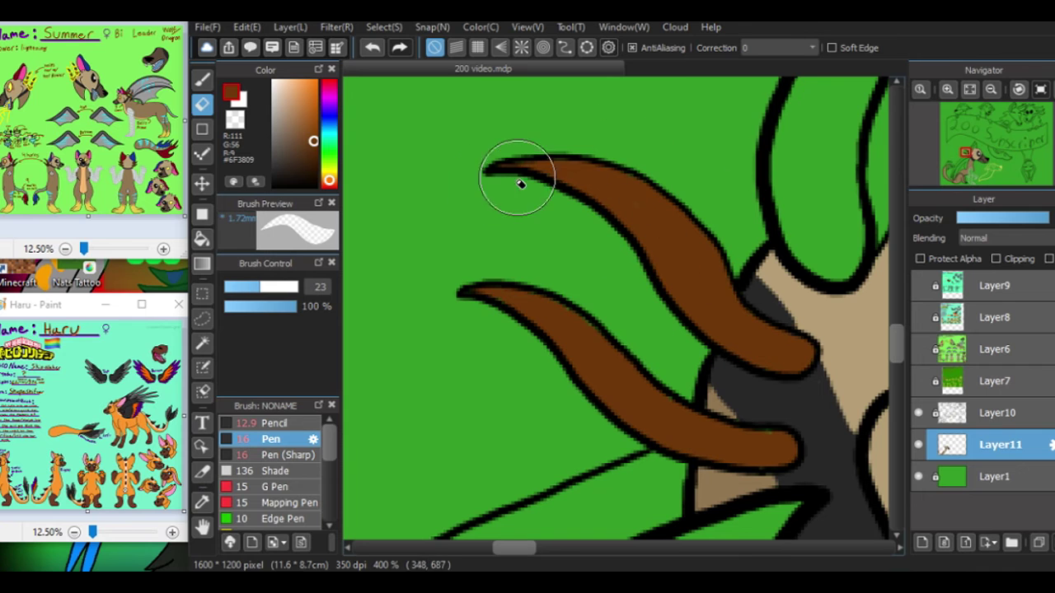
Step: Pick the blue #183698 from the Summer reference on Layer6 and paint the outer part of the seated character's ear on Layer11
key("ctrl+0")
left_click(918, 348)
key("i")
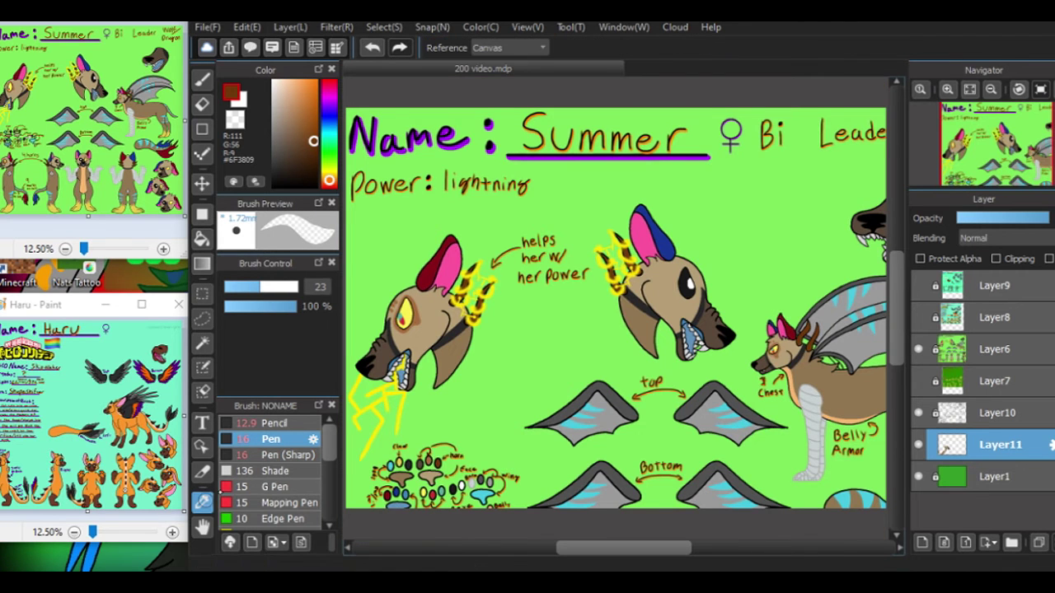
left_click(657, 232)
left_click(948, 89)
left_click(917, 348)
left_click(948, 89)
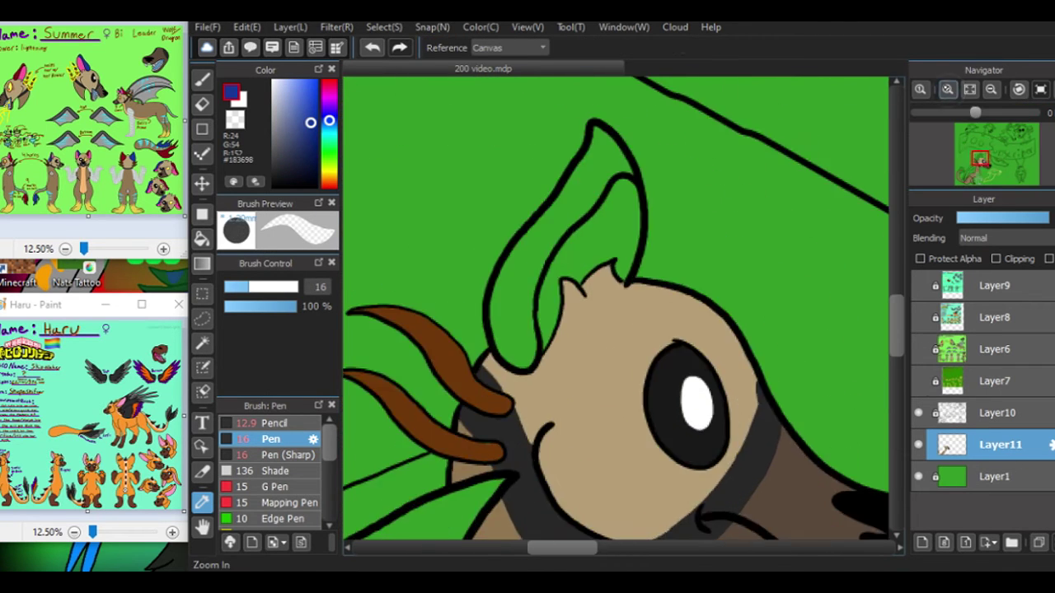
key("b")
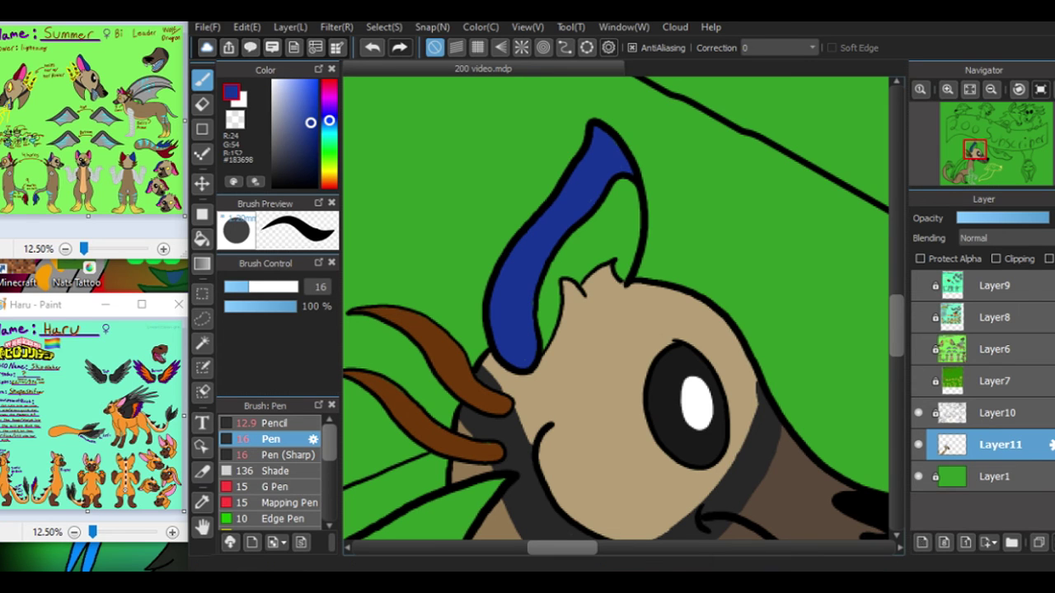
Step: Paint the inner tuft at the tail's curled tip blue #183698 and clean its border with the tail's brown #917752
key("h")
scroll(722, 370, "up", 3)
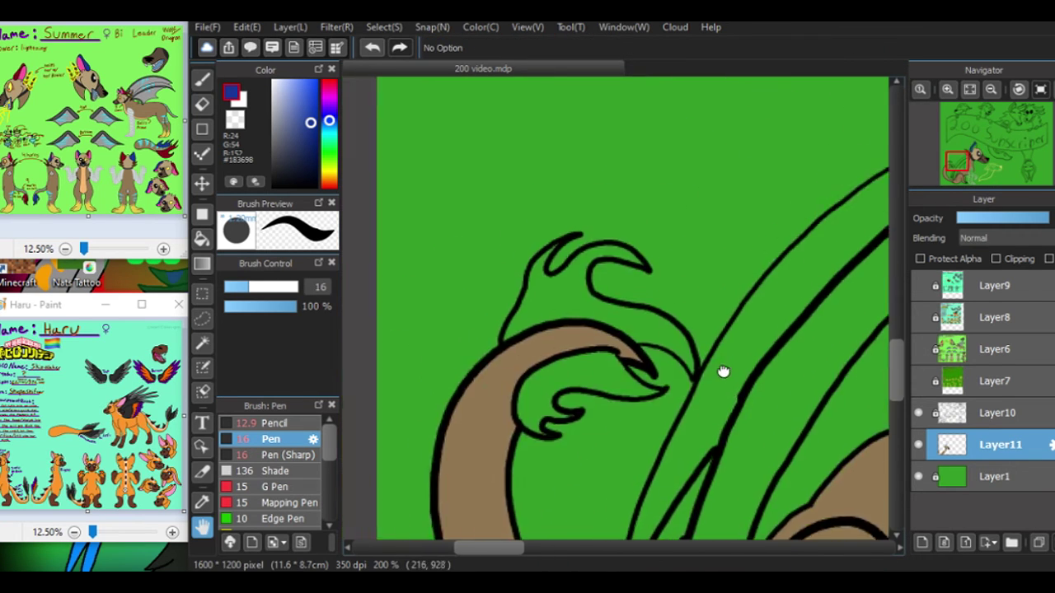
left_click_drag(722, 370, 749, 315)
key("b")
mouse_move(667, 313)
left_mouse_down()
mouse_move(643, 305)
mouse_move(552, 321)
mouse_move(506, 346)
mouse_move(498, 400)
left_mouse_up()
left_click(405, 442, "alt")
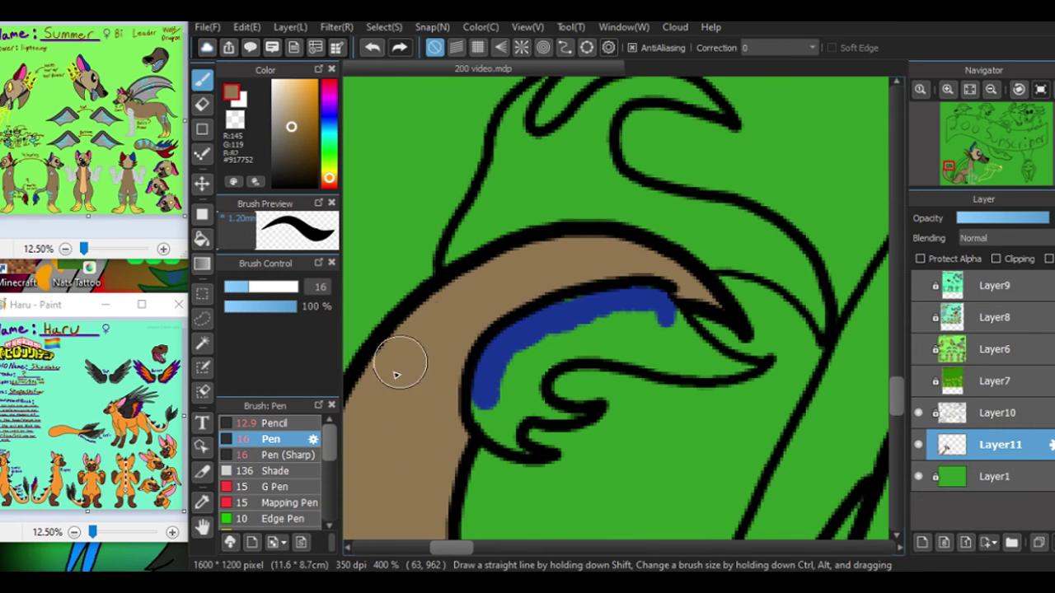
left_click(565, 305, "alt")
mouse_move(505, 350)
left_mouse_down()
mouse_move(490, 412)
mouse_move(477, 423)
mouse_move(526, 453)
mouse_move(498, 413)
mouse_move(562, 417)
mouse_move(501, 417)
mouse_move(570, 350)
mouse_move(683, 332)
mouse_move(738, 370)
mouse_move(574, 348)
mouse_move(630, 334)
mouse_move(690, 354)
left_mouse_up()
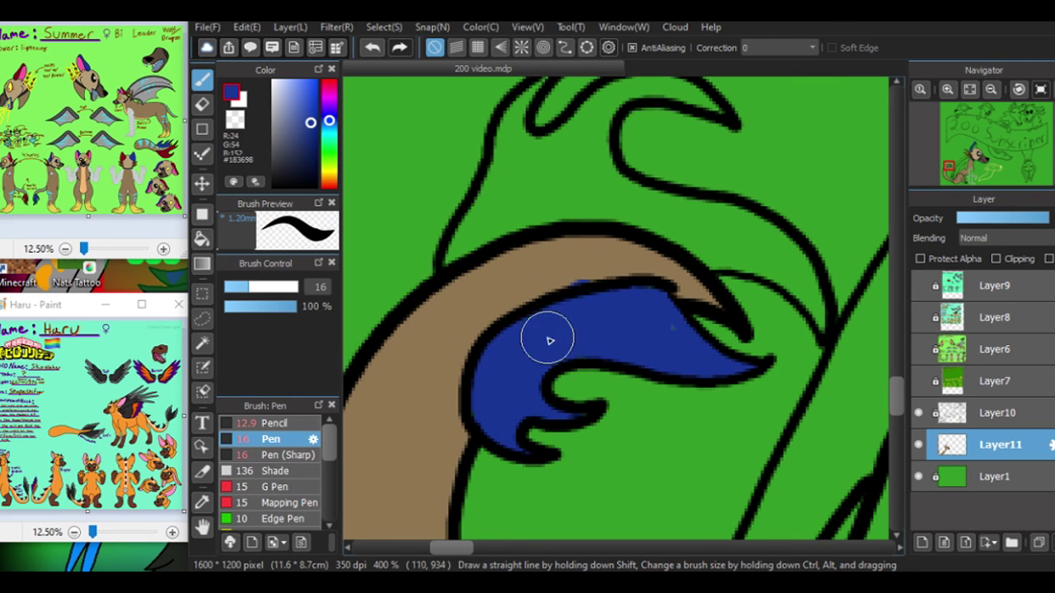
left_click(586, 283, "alt")
left_click(537, 455, "alt")
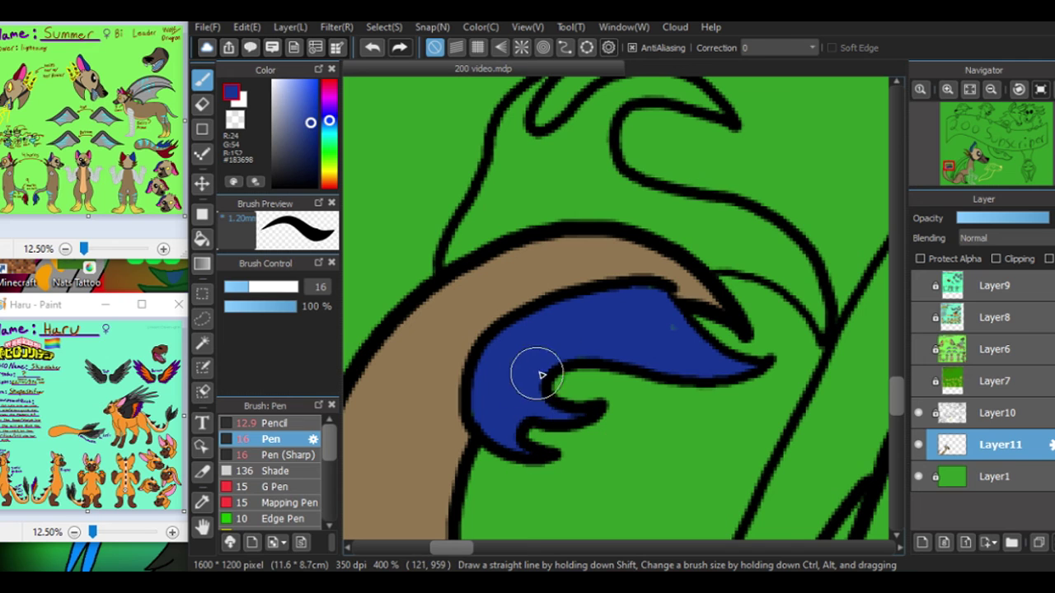
Step: Pick the dark red #870E18 from the Summer reference on Layer6 and paint the outer tuft of the tail tip on Layer11
key("ctrl+0")
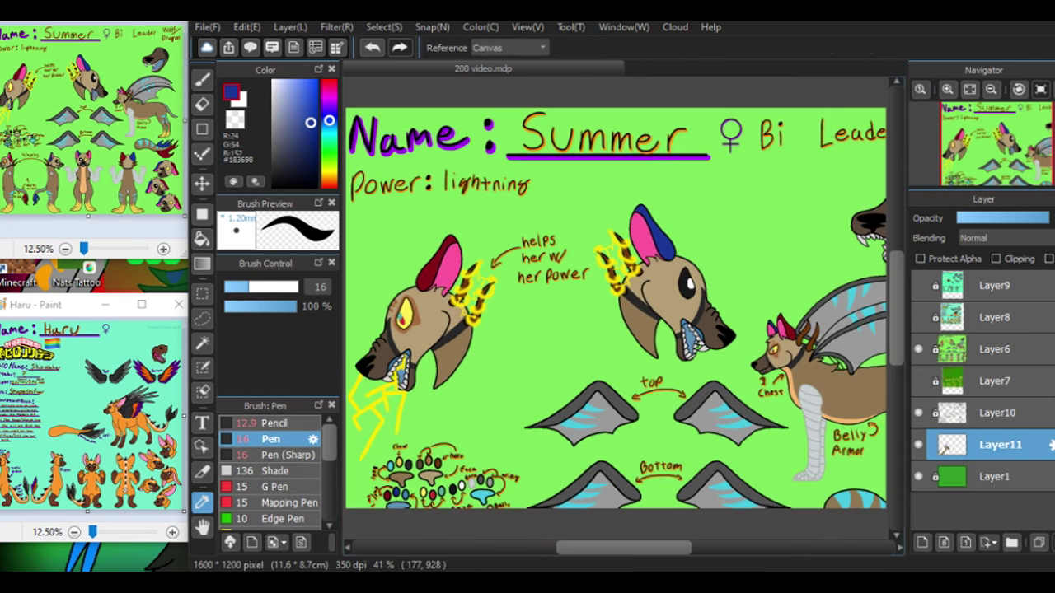
left_click(919, 348)
scroll(501, 266, "up", 6)
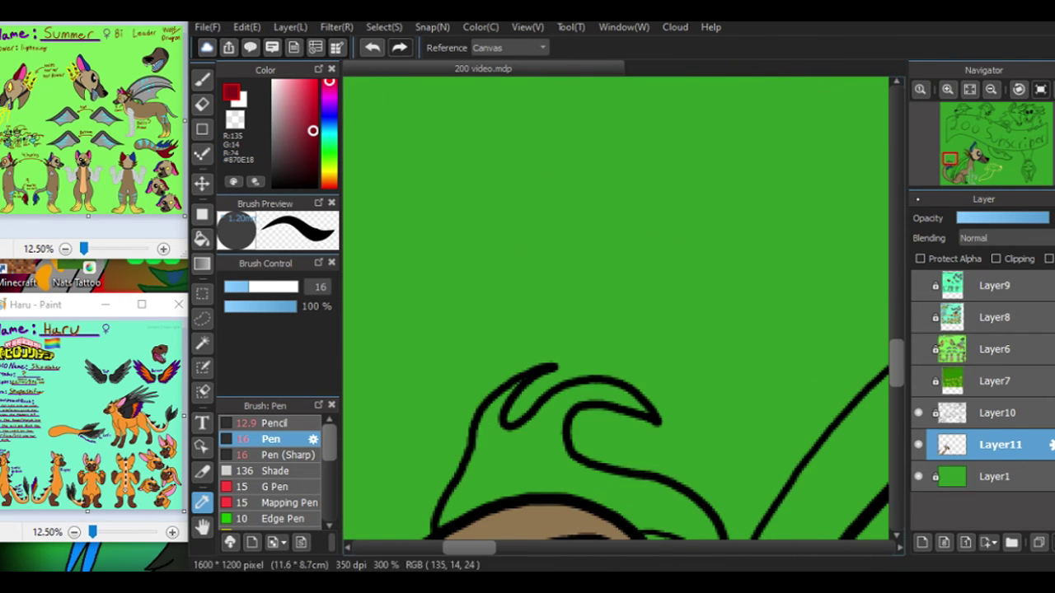
key("b")
mouse_move(527, 237)
left_mouse_down()
mouse_move(502, 269)
mouse_move(462, 356)
left_mouse_up()
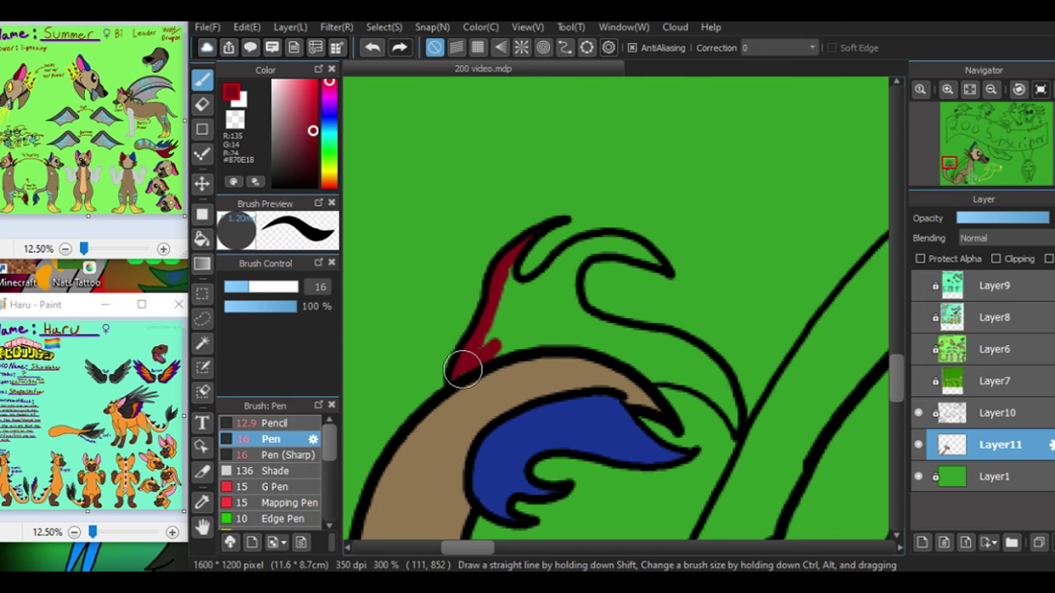
left_click(1019, 89)
left_click(1019, 89)
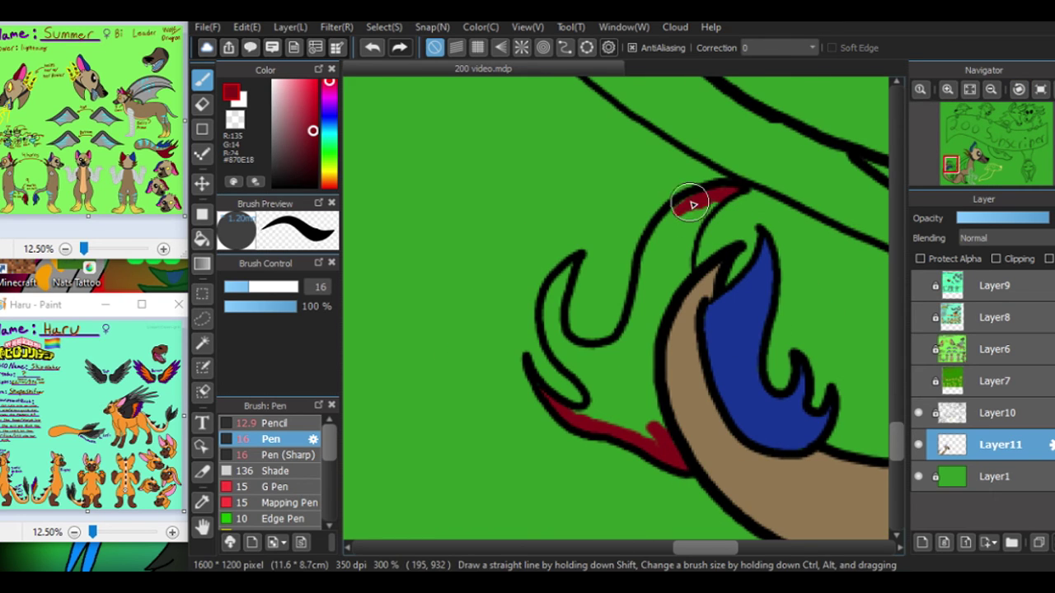
mouse_move(692, 203)
left_mouse_down()
mouse_move(664, 224)
mouse_move(646, 315)
mouse_move(713, 207)
mouse_move(644, 293)
left_mouse_up()
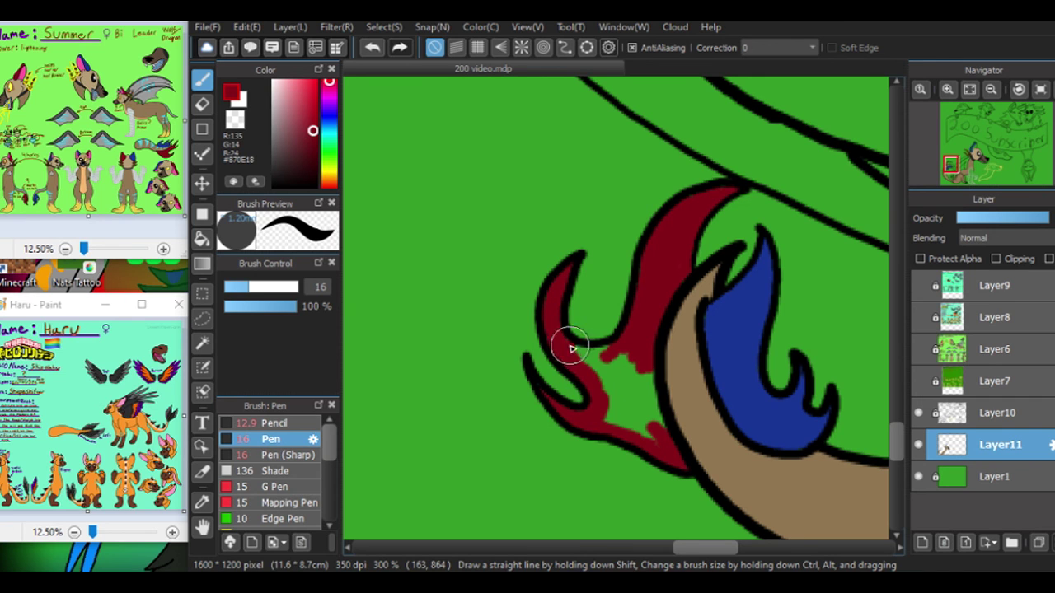
mouse_move(604, 368)
left_mouse_down()
mouse_move(637, 365)
mouse_move(655, 383)
left_mouse_up()
Step: Paint the inner ear pink #FF589D picked from the Summer reference on Layer6, and tidy its edges with tan #B59E75 and the ear's blue
left_click(1040, 89)
left_click(970, 88)
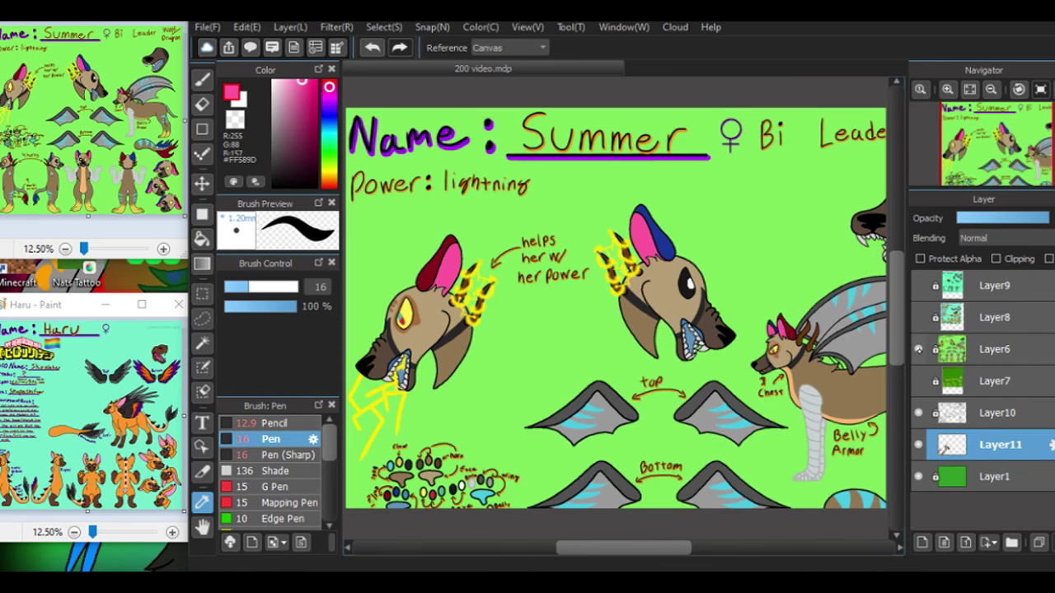
left_click(948, 89)
left_click_drag(995, 154, 977, 150)
left_click(947, 89)
key("b")
left_click_drag(511, 393, 506, 430)
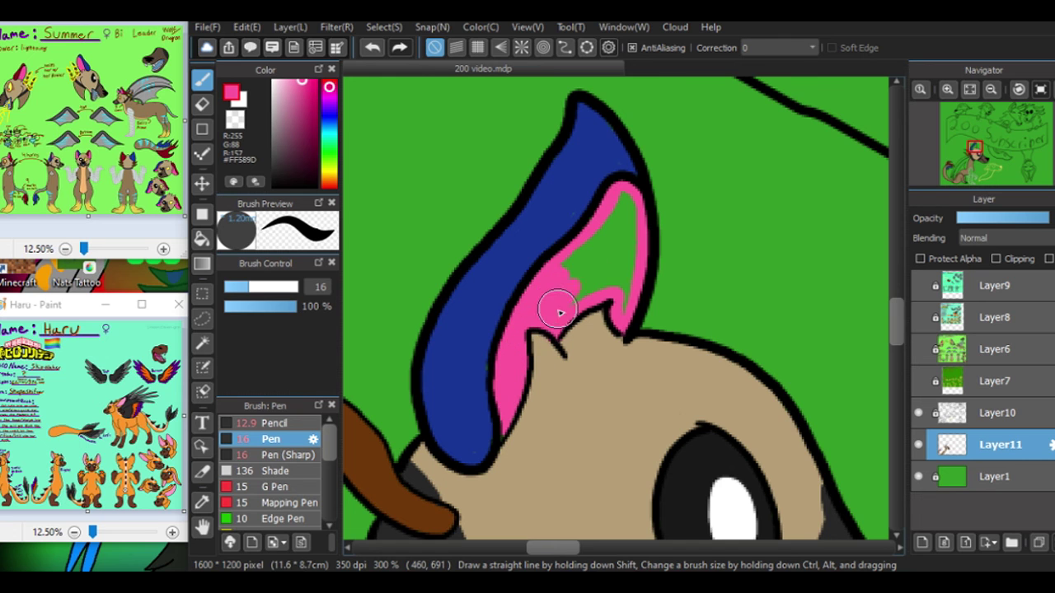
left_click(521, 442, "alt")
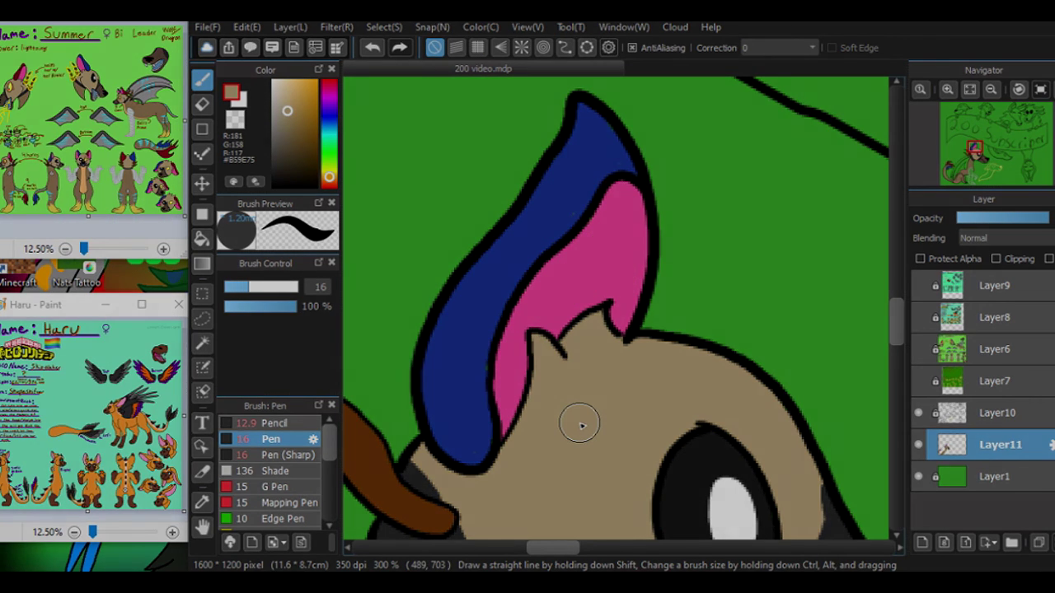
left_click(469, 393, "alt")
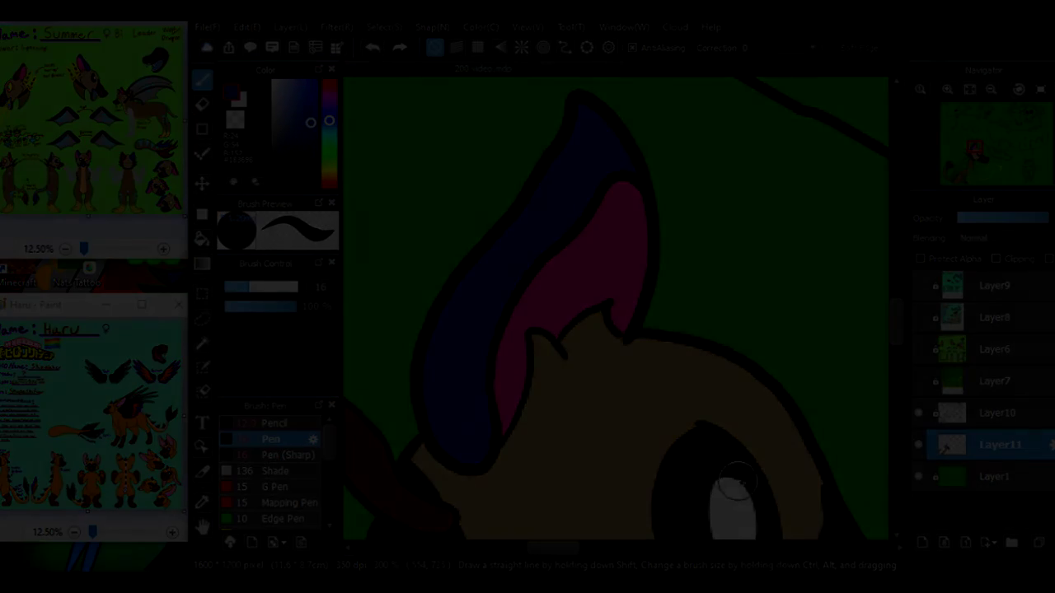